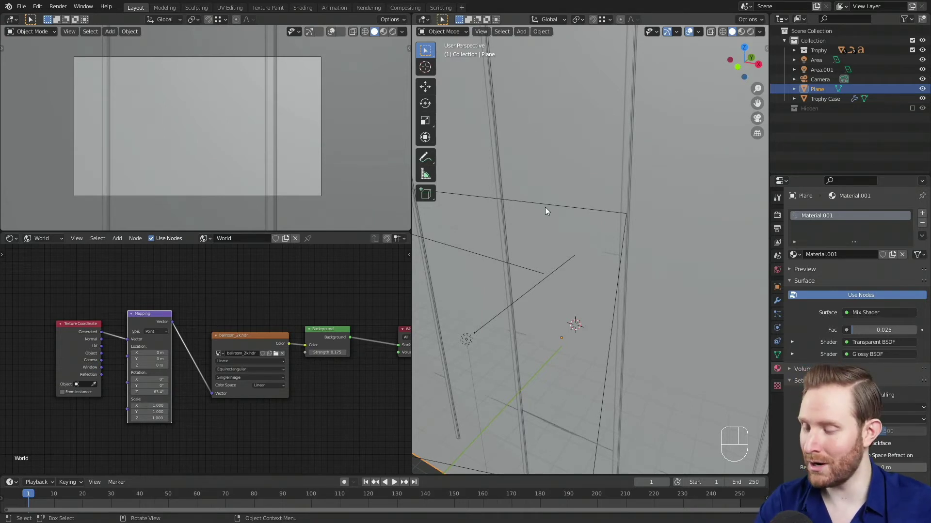
Switch the main 3D viewport to wireframe shading and select the trophy cup inside the case
key(z)
click(432, 213)
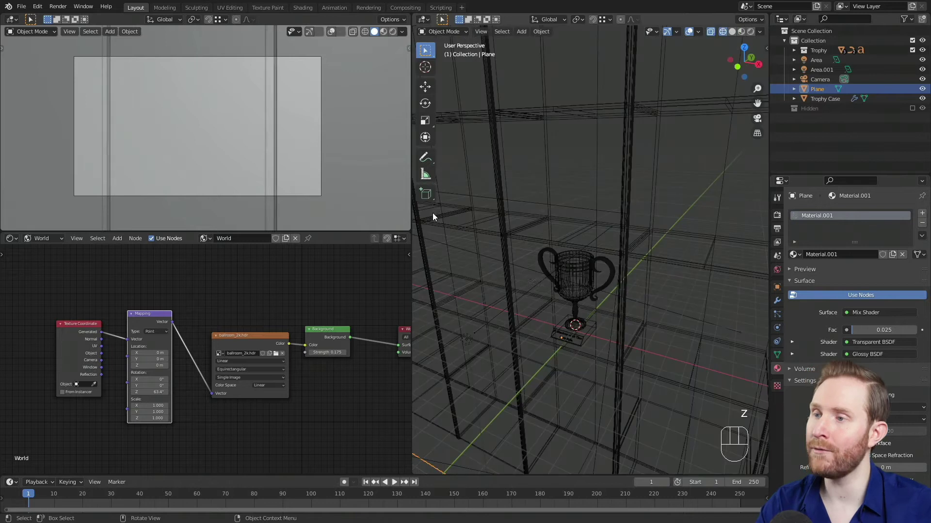
click(564, 254)
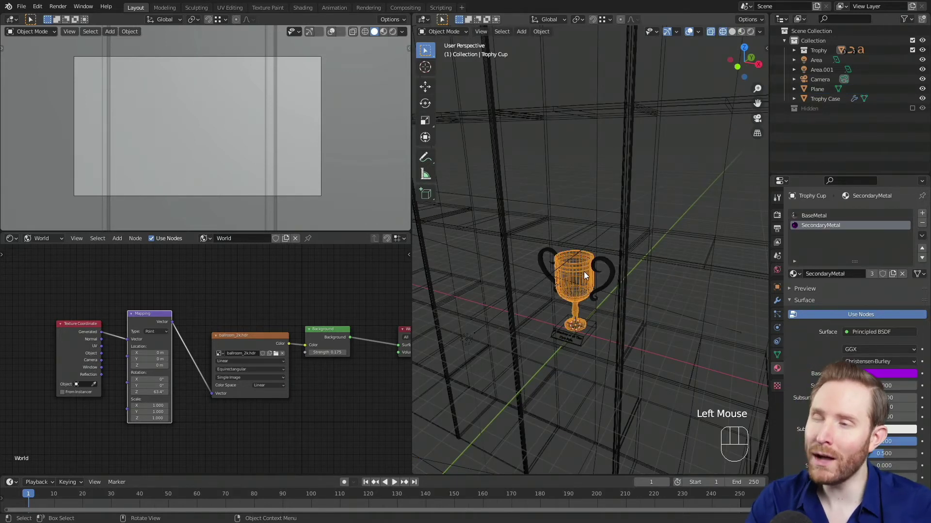
Hide every object except the trophy cup, and reveal all hidden objects again
scroll(584, 272, up, 2)
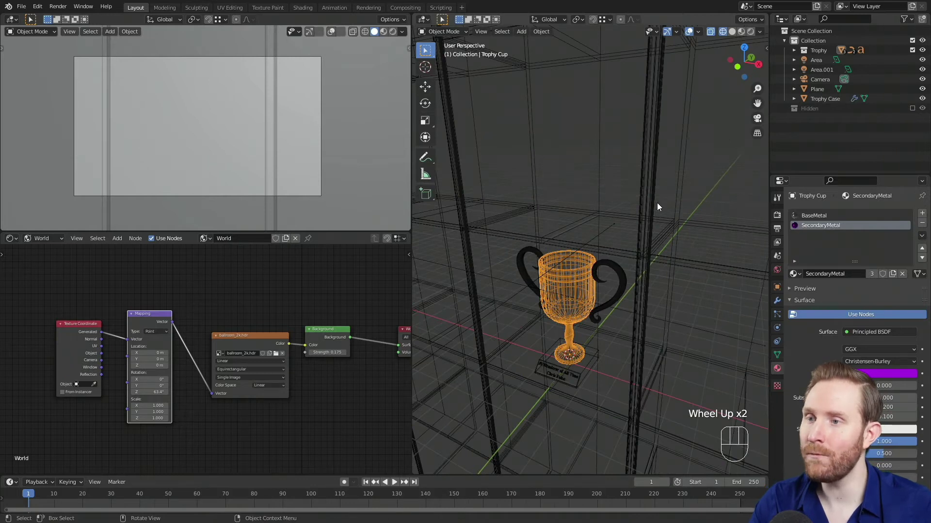
shift+middle_drag(548, 342, 548, 235)
scroll(531, 310, down, 2)
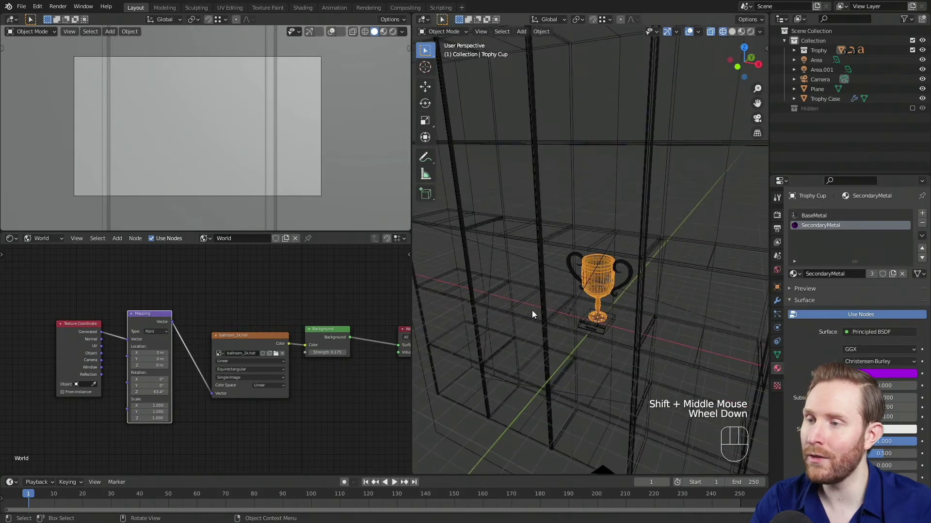
middle_drag(538, 317, 531, 306)
scroll(533, 307, up, 1)
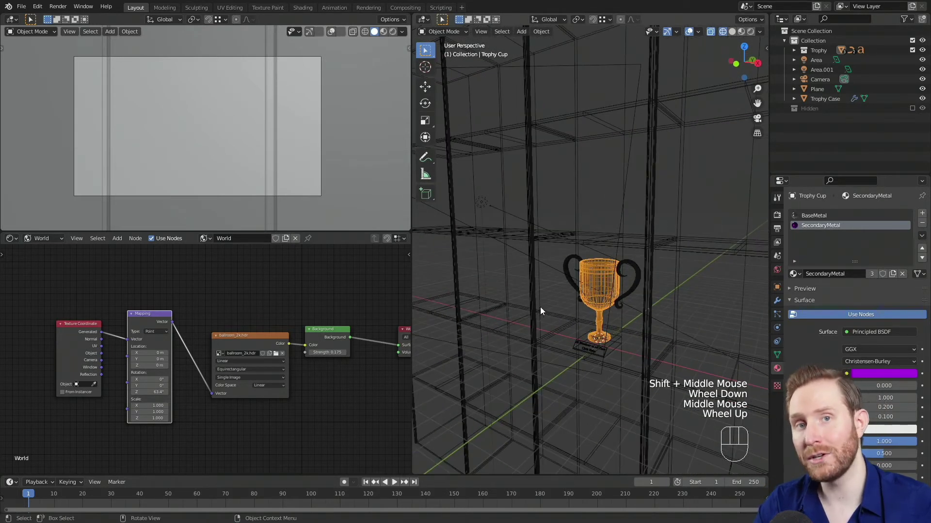
middle_drag(550, 272, 587, 272)
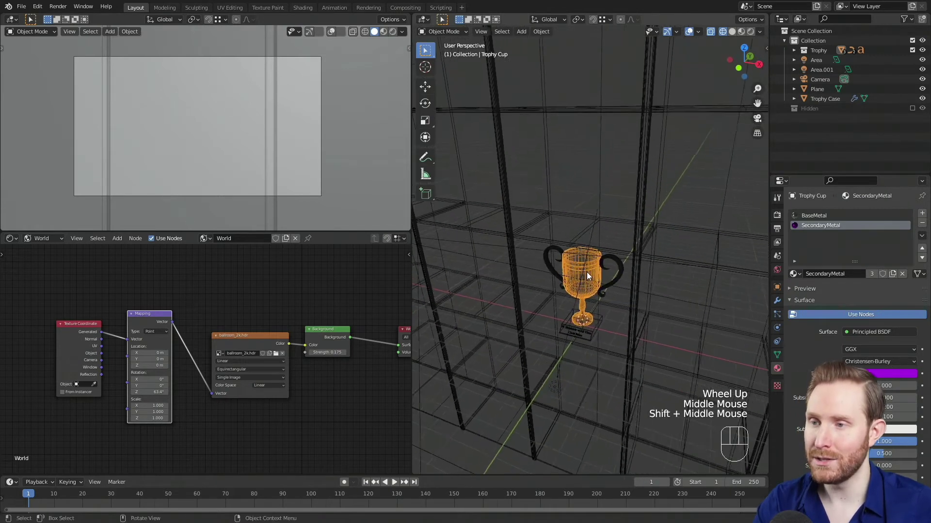
scroll(589, 278, up, 2)
key(shift+h)
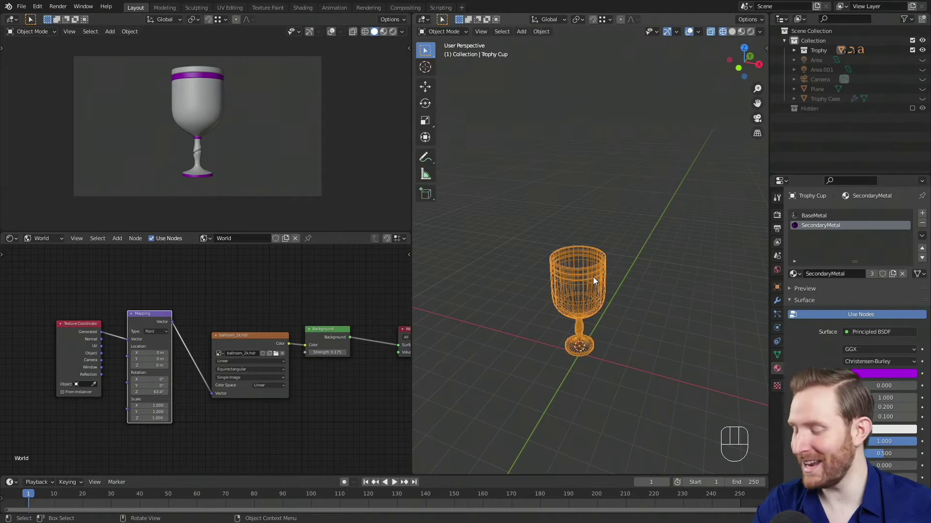
key(alt+h)
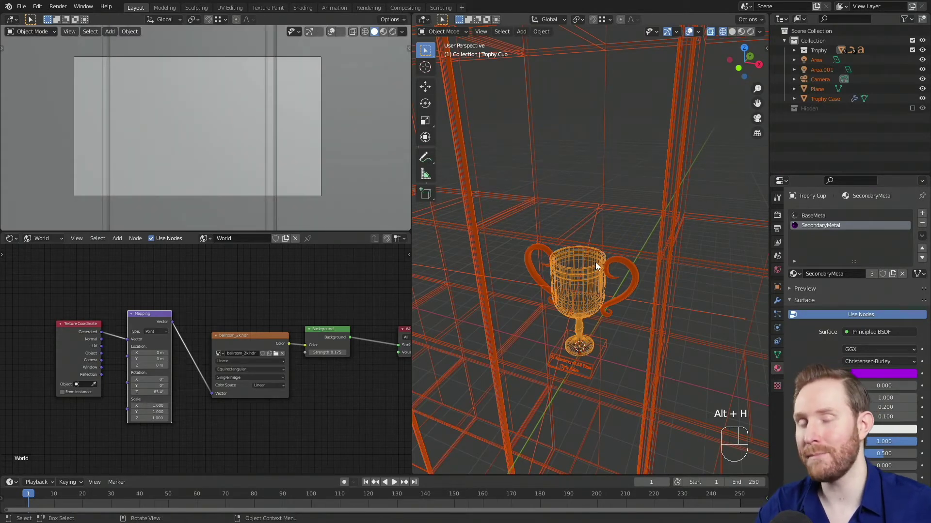
Isolate the trophy cup by hiding all unselected objects, and switch to the UV Editing workspace
click(563, 254)
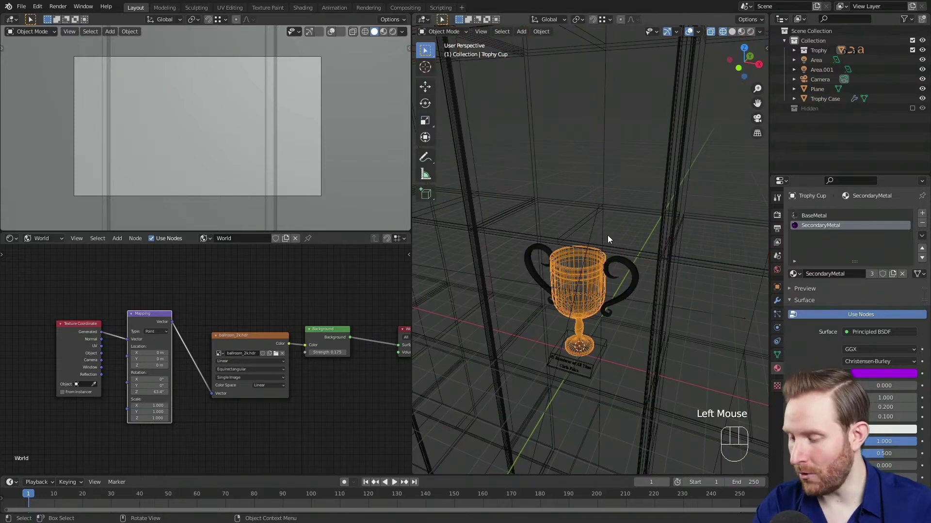
key(shift+h)
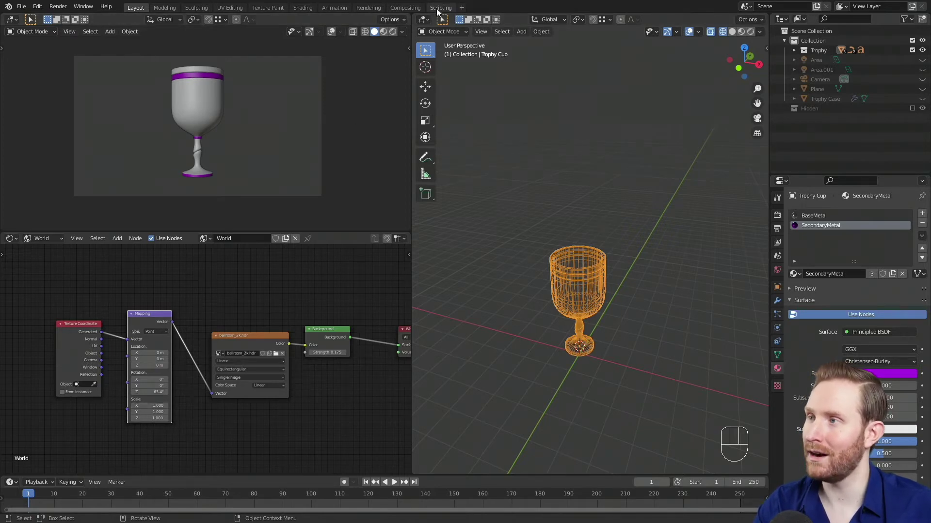
click(231, 8)
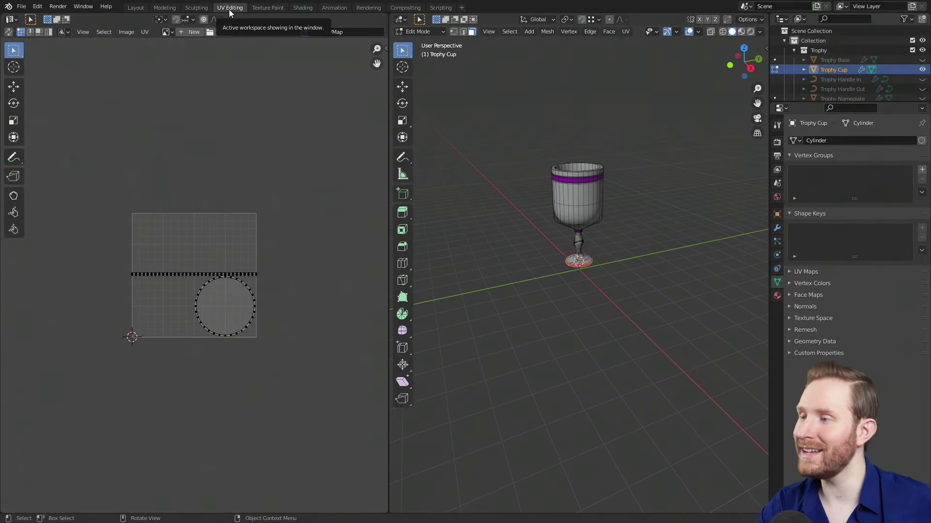
Enable the Screencast Keys display for the 3D viewport and close its settings
key(n)
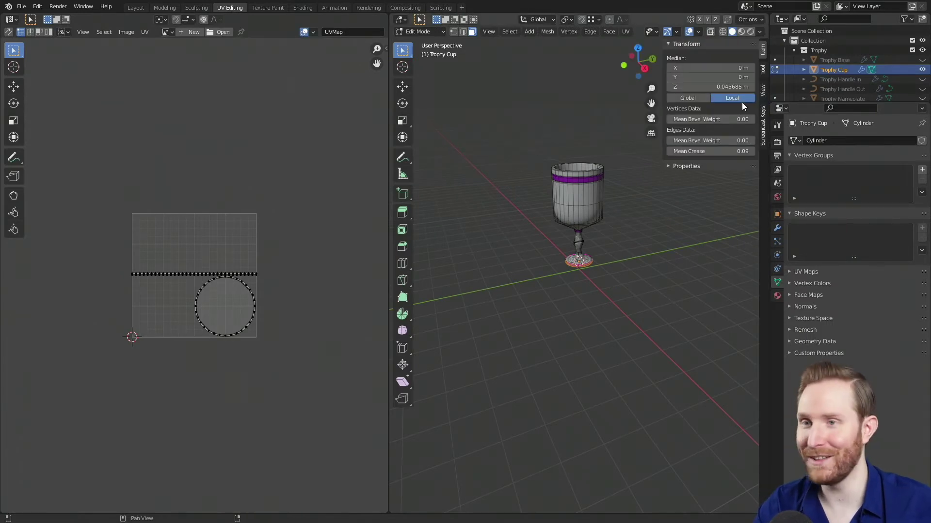
click(762, 125)
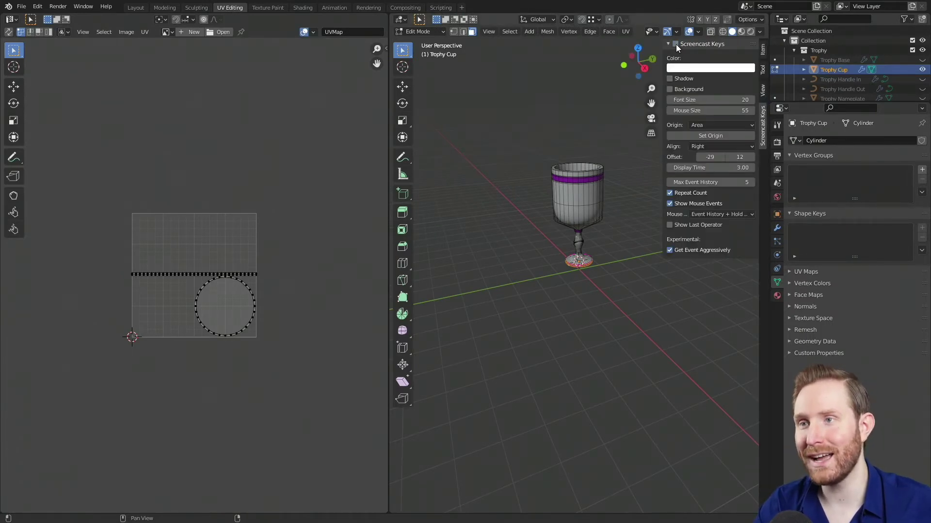
click(676, 44)
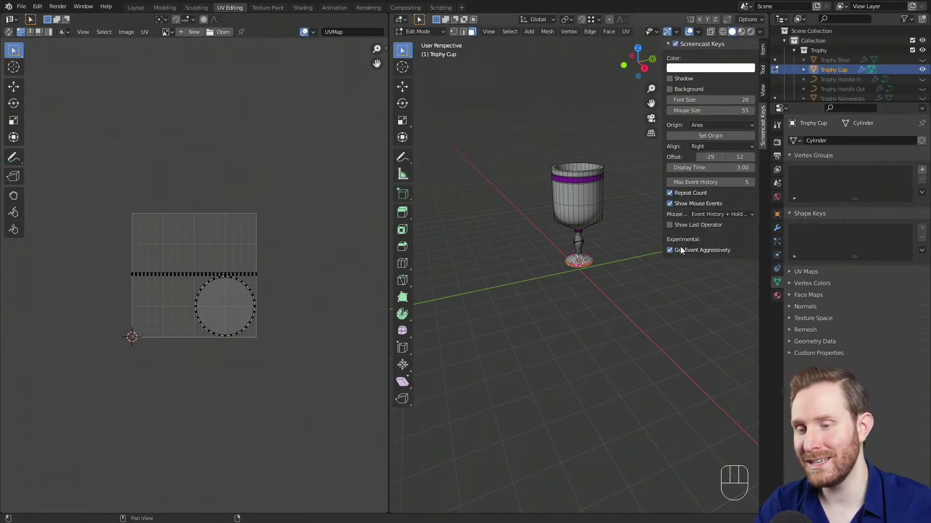
click(762, 50)
key(n)
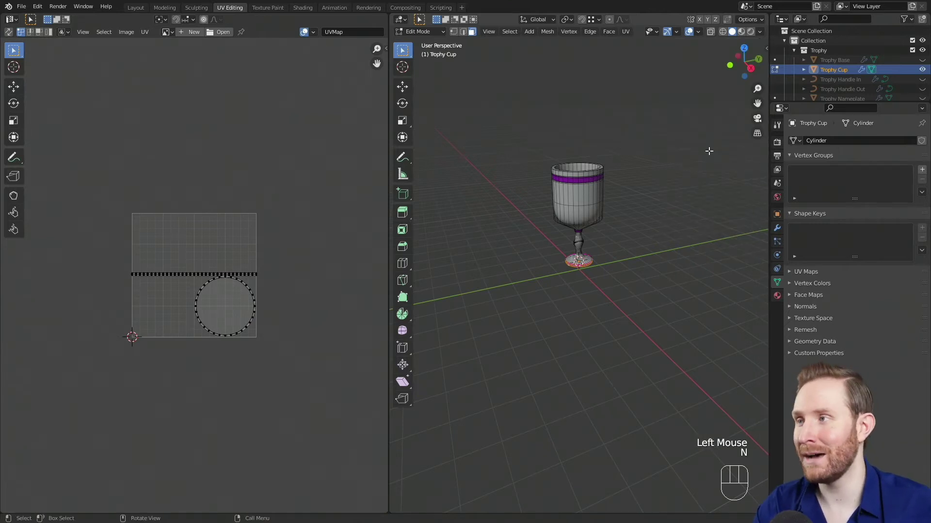
Select all of the trophy cup's geometry so that its complete UV layout is shown
shift+middle_drag(623, 160, 630, 173)
scroll(650, 220, up, 4)
scroll(642, 228, down, 1)
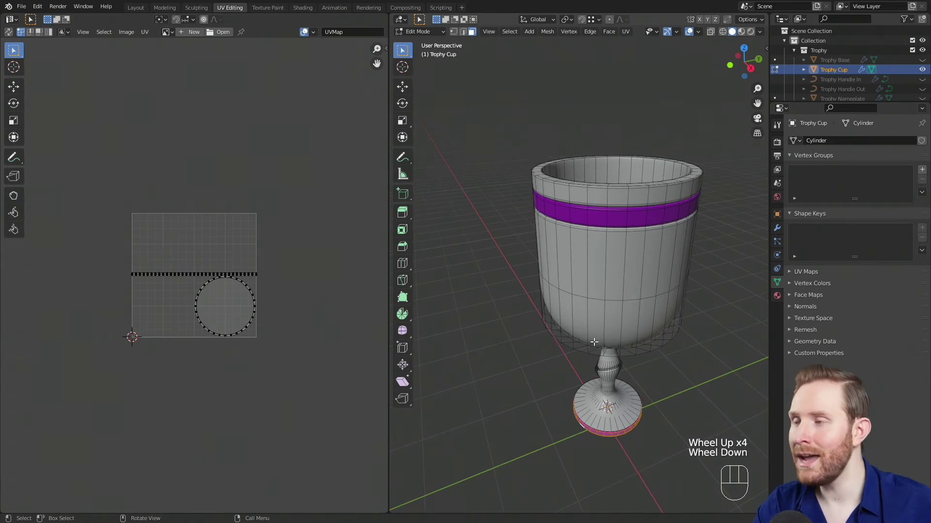
scroll(173, 320, up, 3)
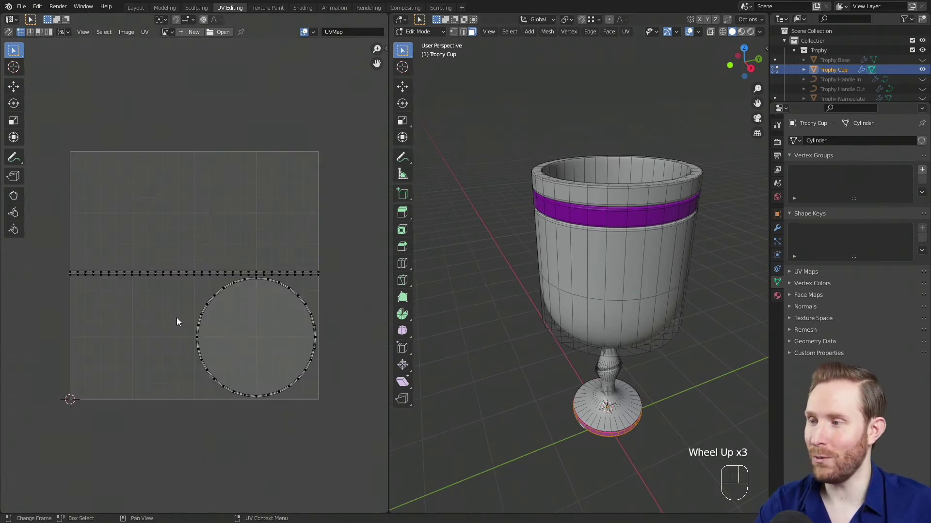
key(a)
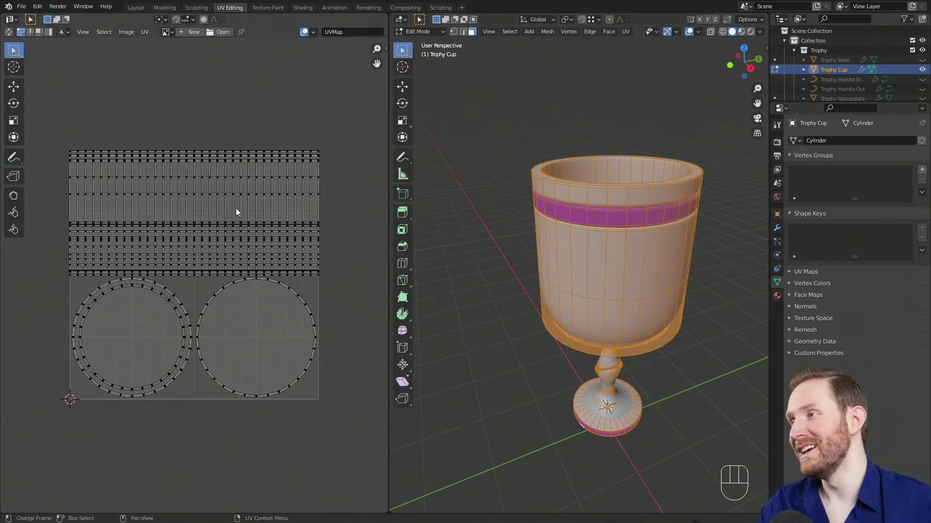
Create a new image named UV Grid in the UV editor, with UV Grid as its generated type
click(123, 33)
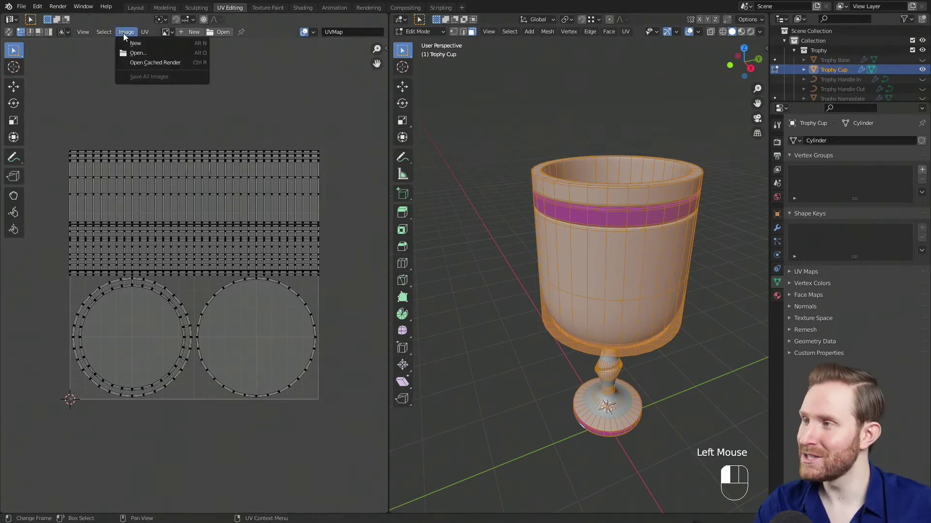
click(128, 40)
click(132, 57)
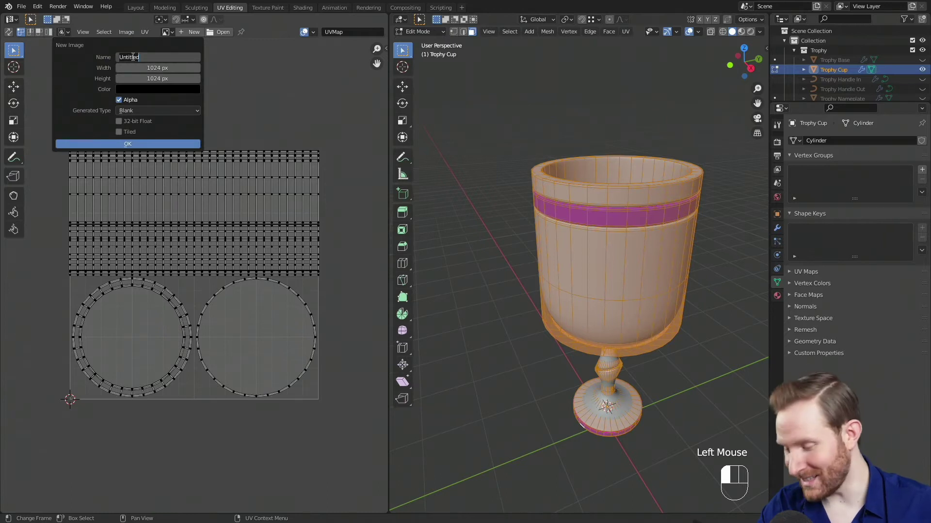
text(UV Grid)
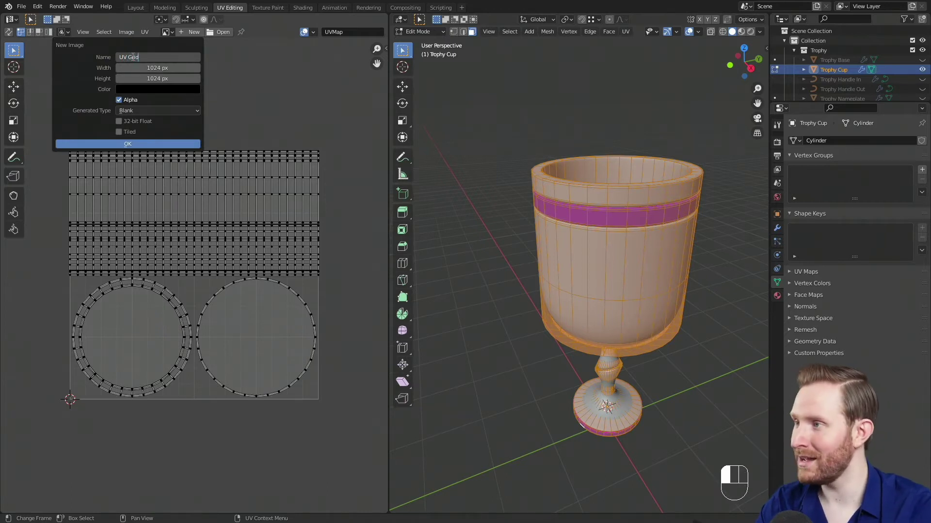
key(Return)
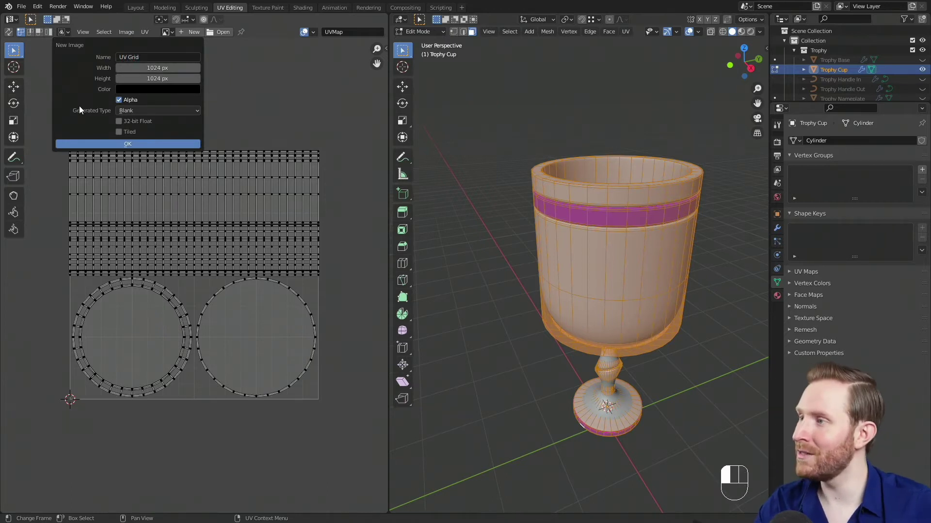
click(161, 111)
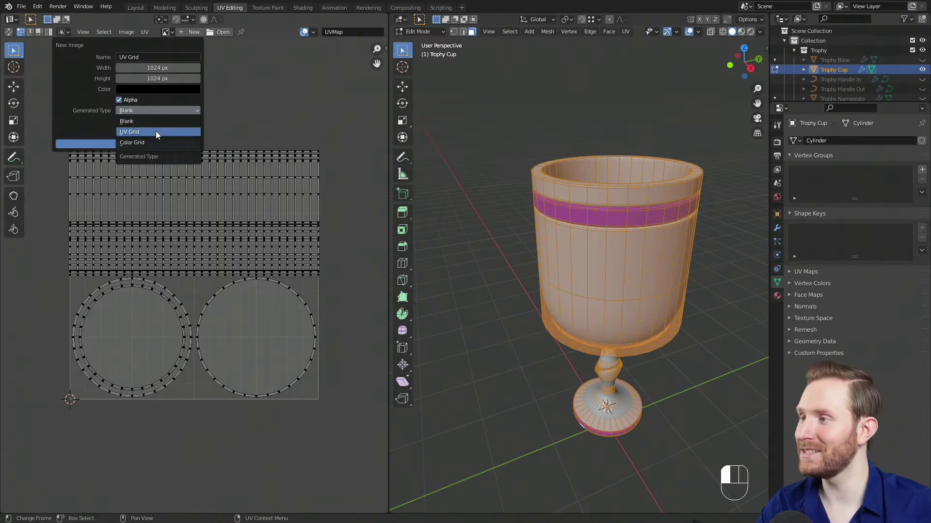
click(156, 131)
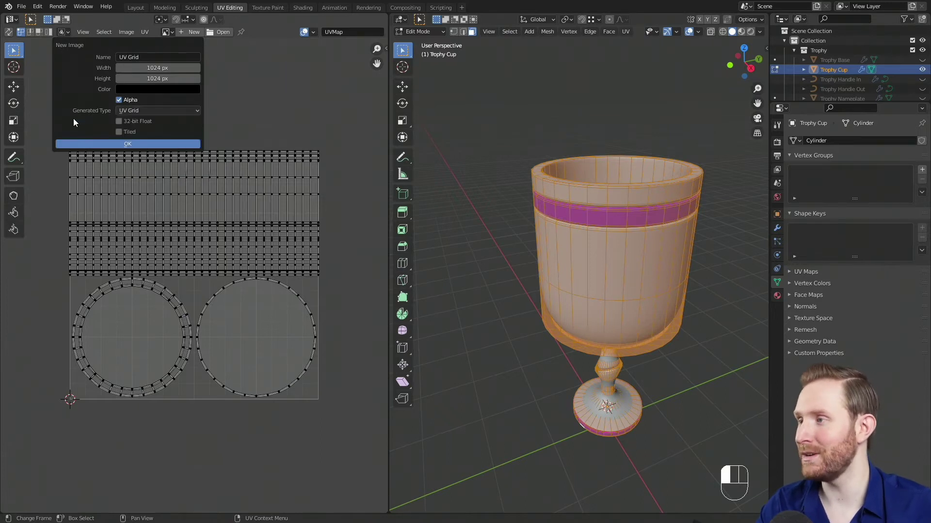
click(106, 144)
scroll(154, 180, down, 3)
scroll(153, 184, up, 1)
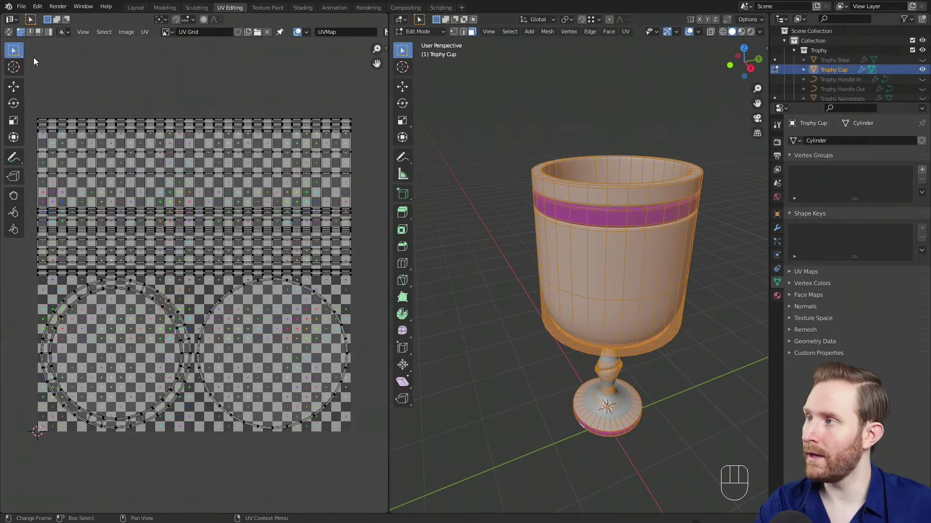
Change the UV editor area to the Shader Editor and add an Image Texture node above SecondaryMetal's Principled BSDF
click(11, 20)
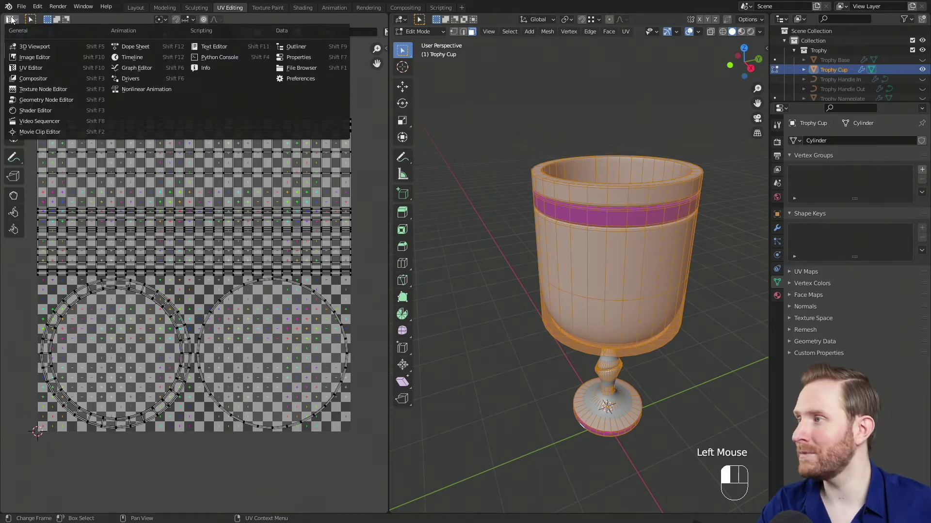
click(44, 111)
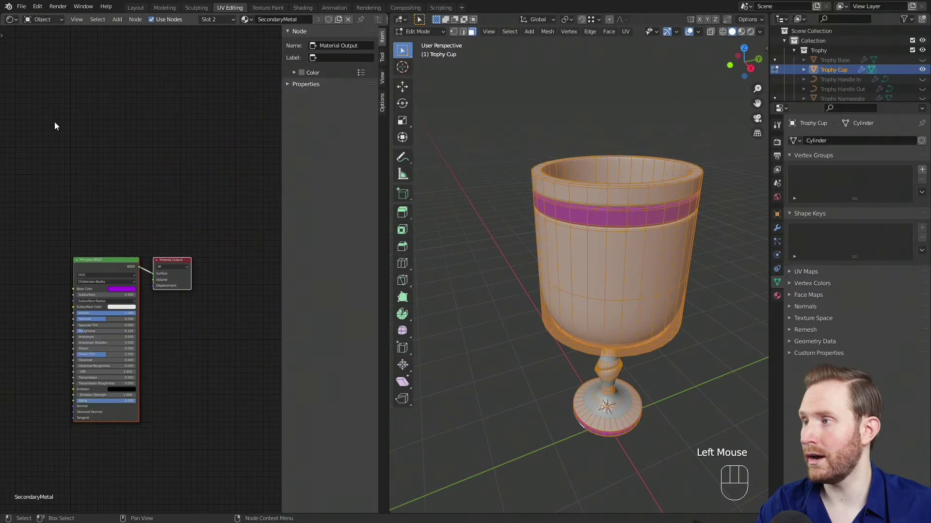
middle_drag(86, 204, 120, 204)
scroll(115, 180, up, 3)
scroll(120, 199, up, 1)
middle_drag(123, 184, 128, 175)
key(shift+a)
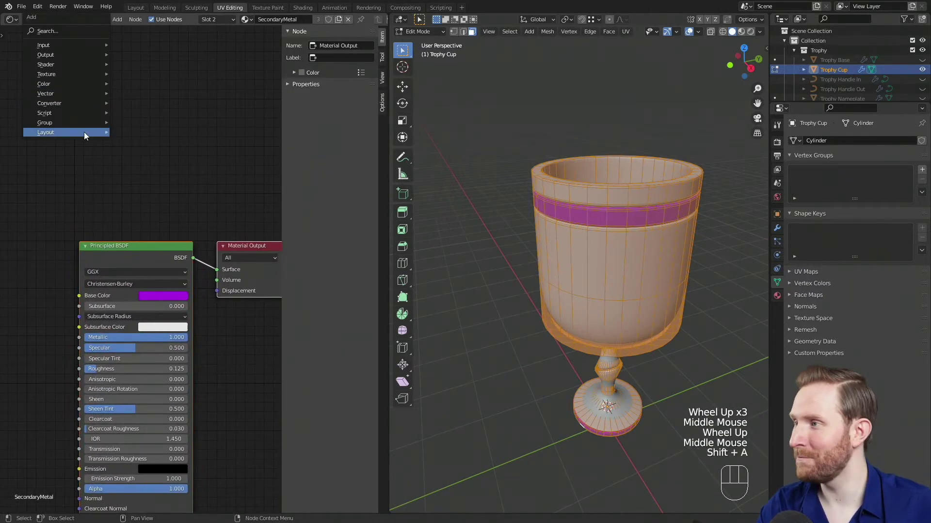
mouse_move(68, 75)
click(145, 128)
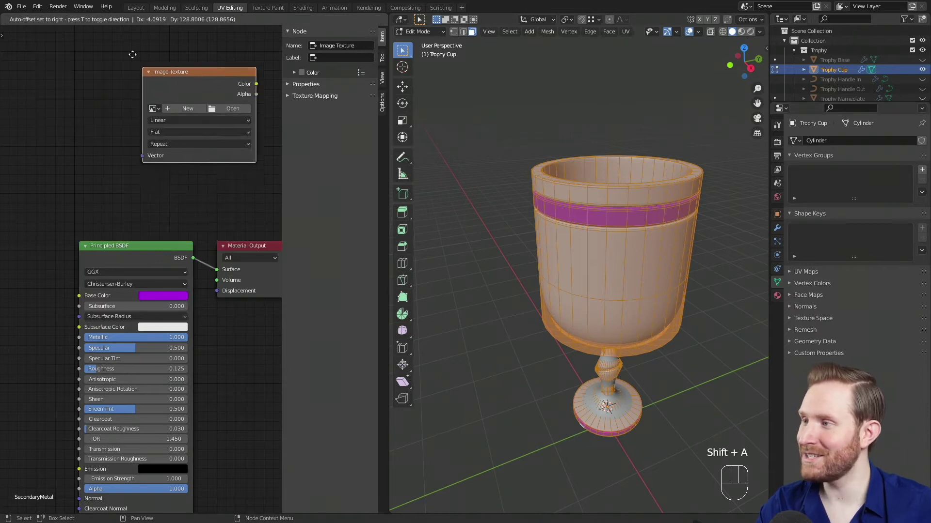
click(83, 133)
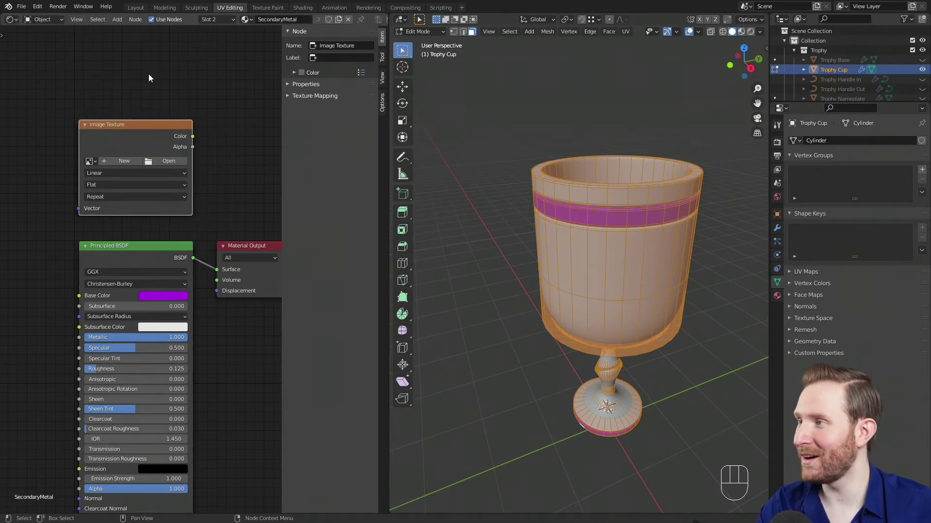
Assign the UV Grid image to the Image Texture node and move the node slightly away from the Principled BSDF
scroll(51, 200, up, 2)
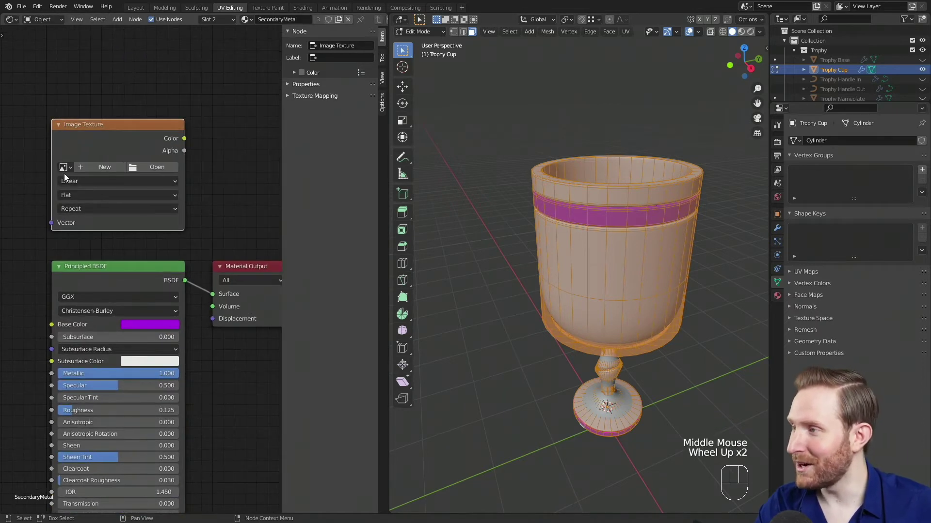
click(64, 167)
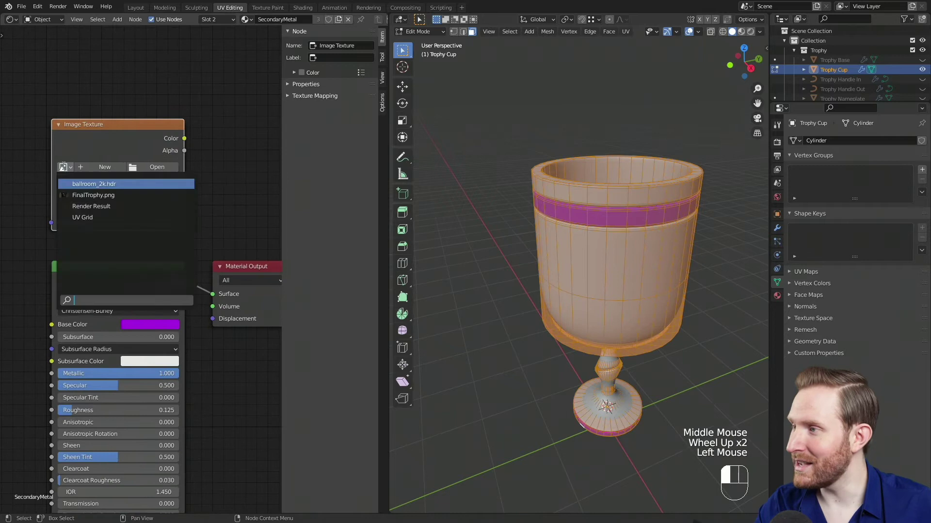
click(88, 217)
drag(134, 147, 133, 139)
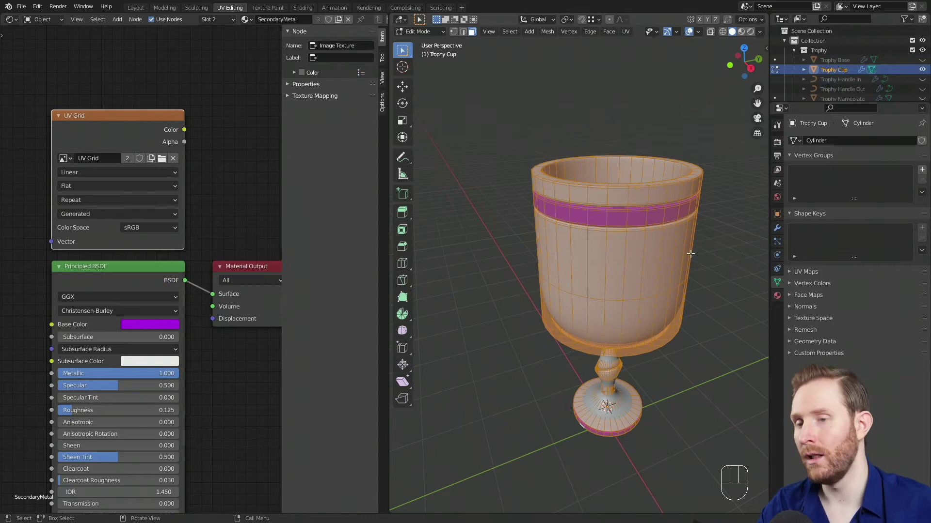
Make the trophy cup's BaseMetal material a single-user copy and rename it BaseMetal Cup
click(778, 296)
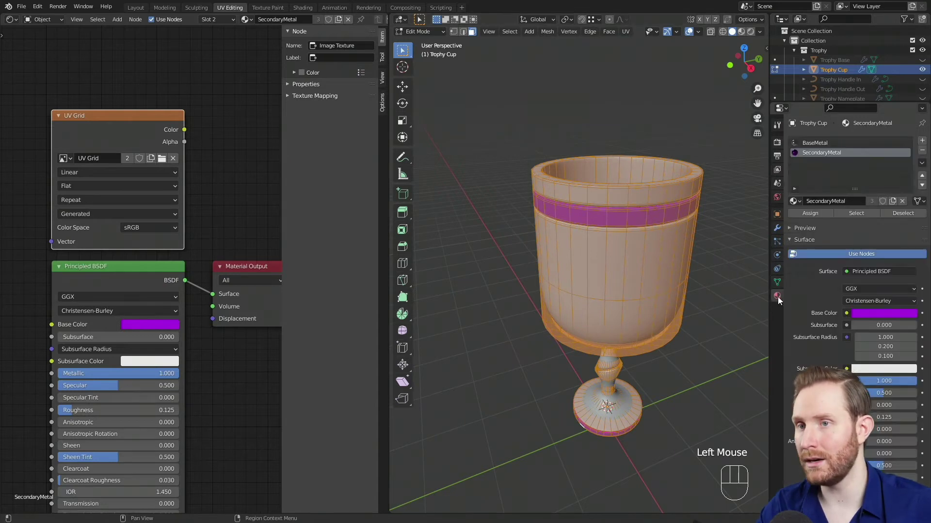
click(810, 143)
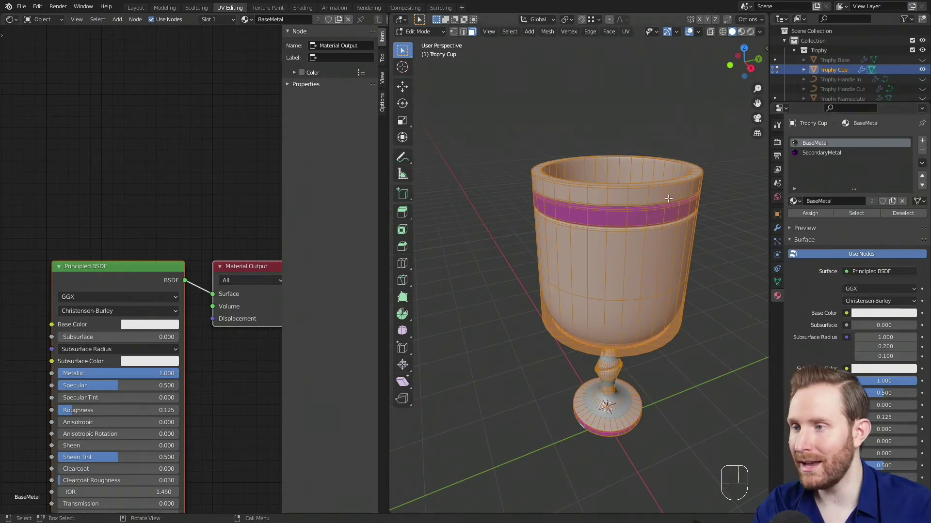
key(Tab)
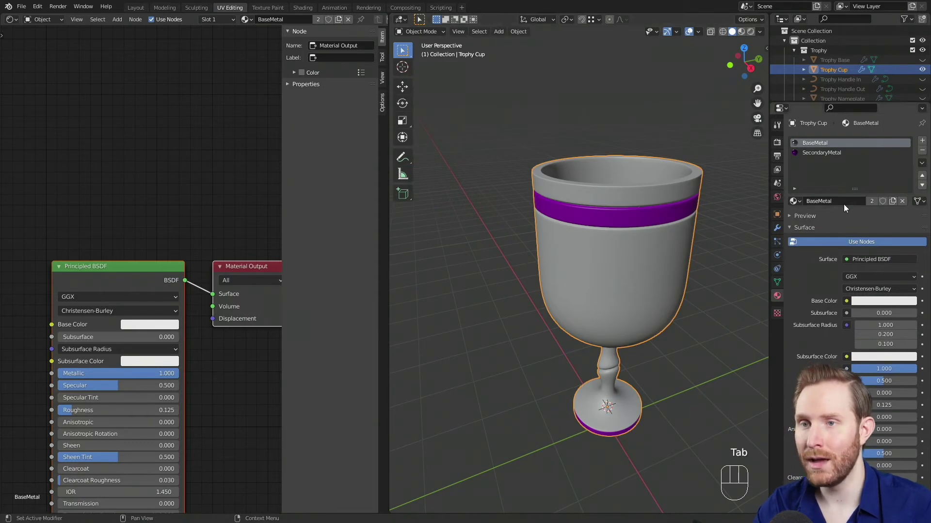
click(871, 201)
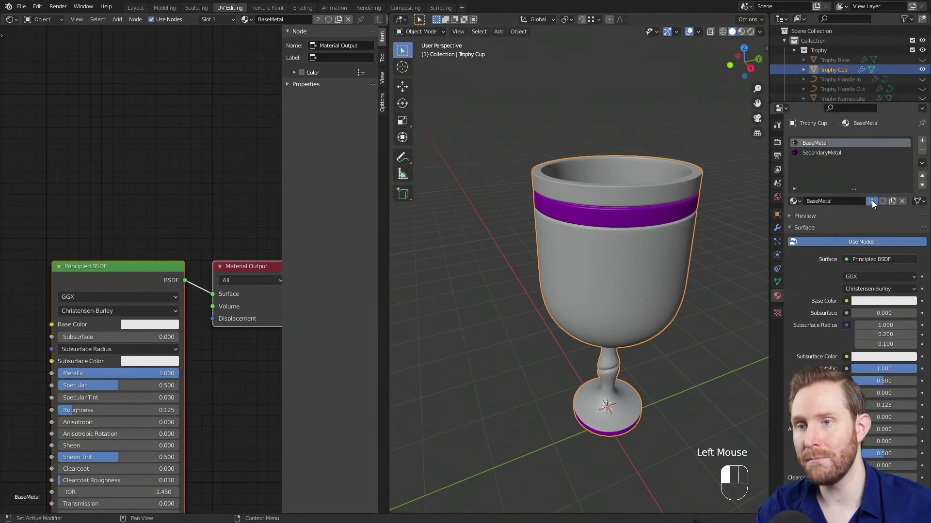
double_click(843, 202)
text(BaseMetal Cup)
key(Return)
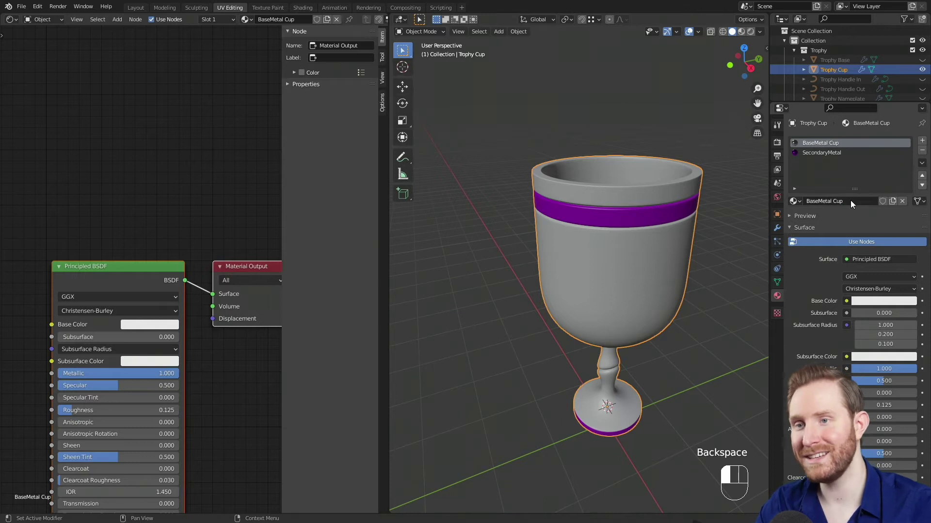
In Edit Mode, add an Image Texture node above the Principled BSDF of BaseMetal Cup
key(Tab)
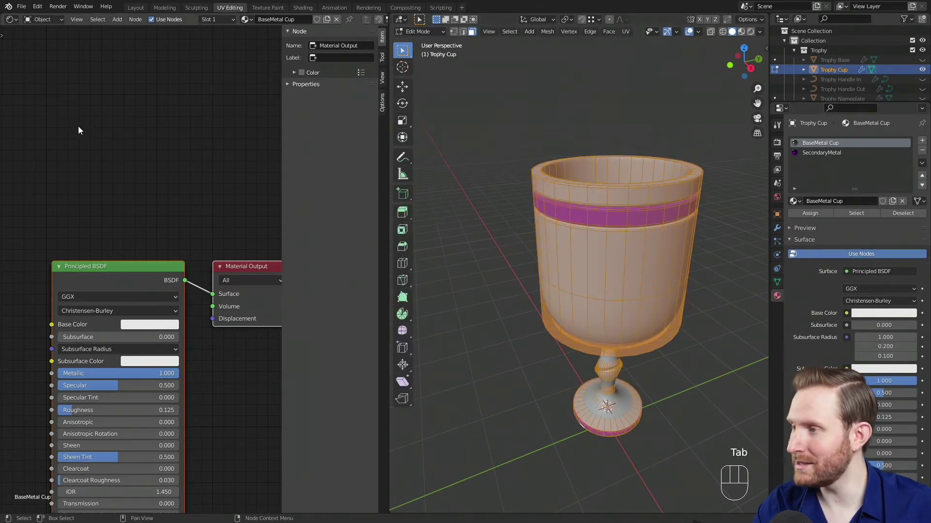
key(shift+a)
mouse_move(73, 132)
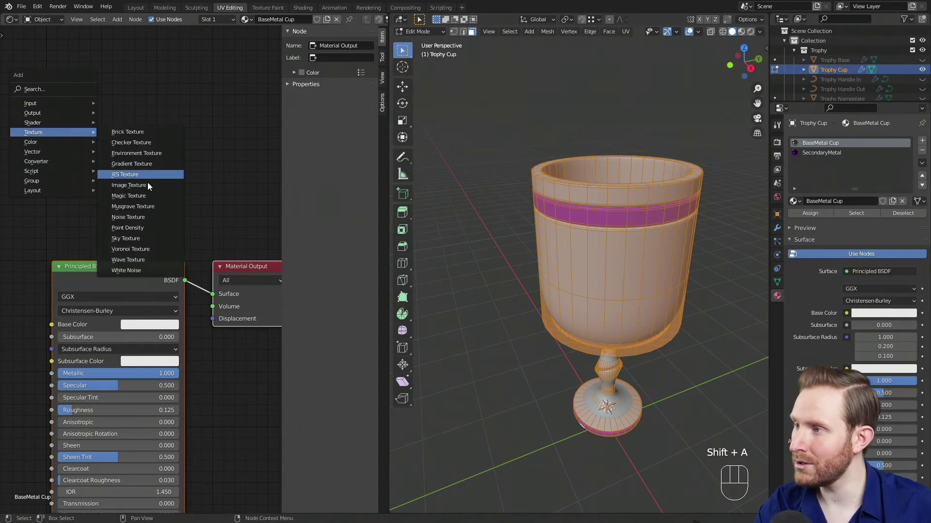
click(145, 185)
click(65, 136)
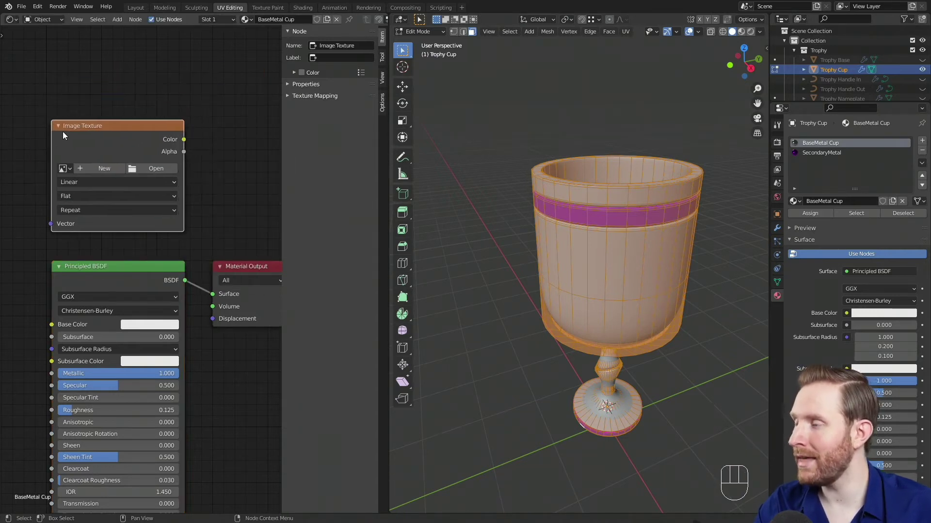
Assign the UV Grid image to BaseMetal Cup's Image Texture node and move the node slightly away from the Principled BSDF
double_click(63, 169)
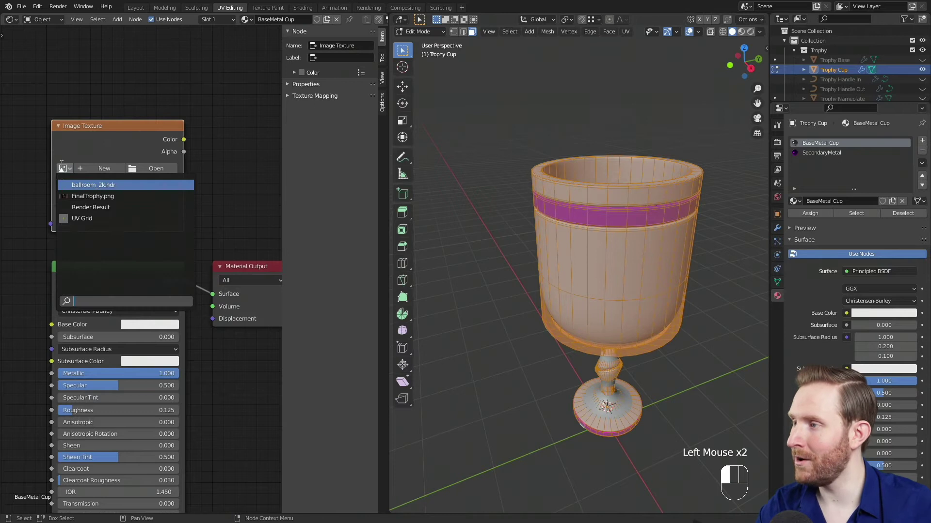
click(82, 218)
drag(92, 144, 88, 130)
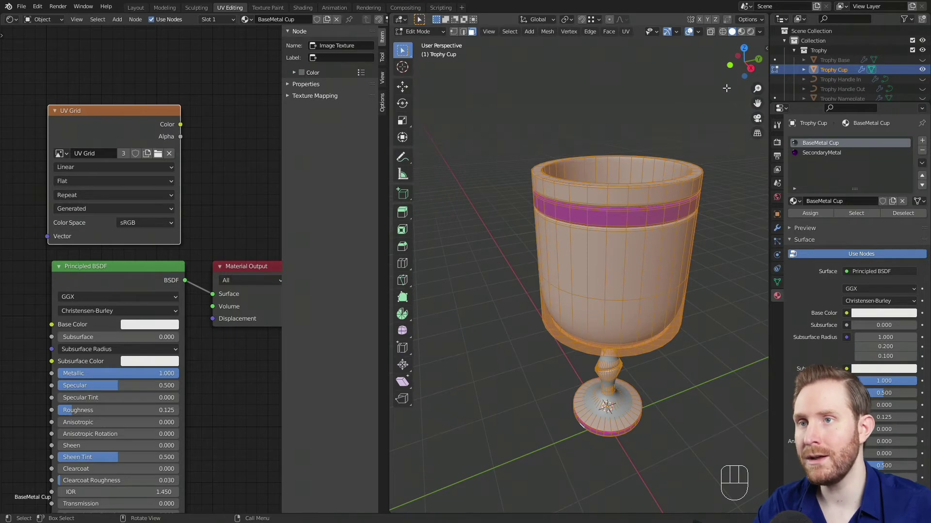
Set the solid viewport's color mode to Texture and change the Shader Editor area back to the UV Editor
click(759, 32)
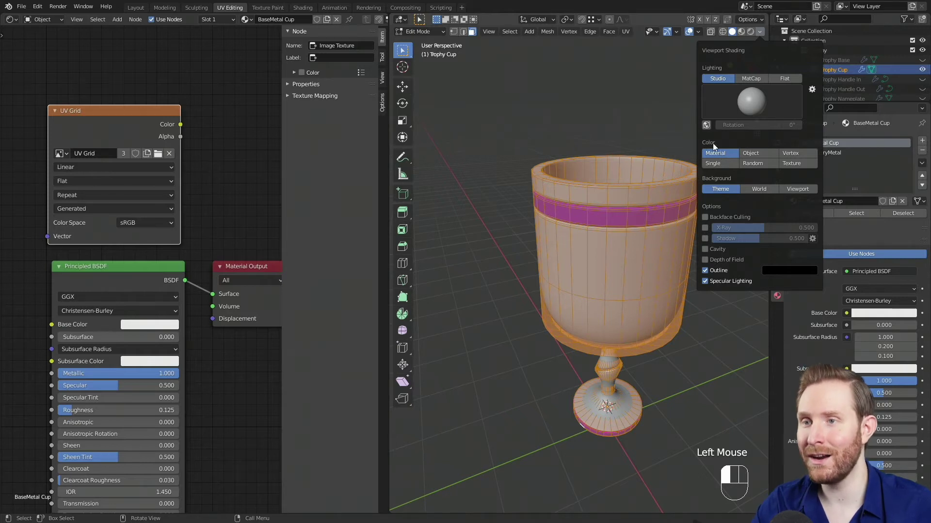
click(797, 164)
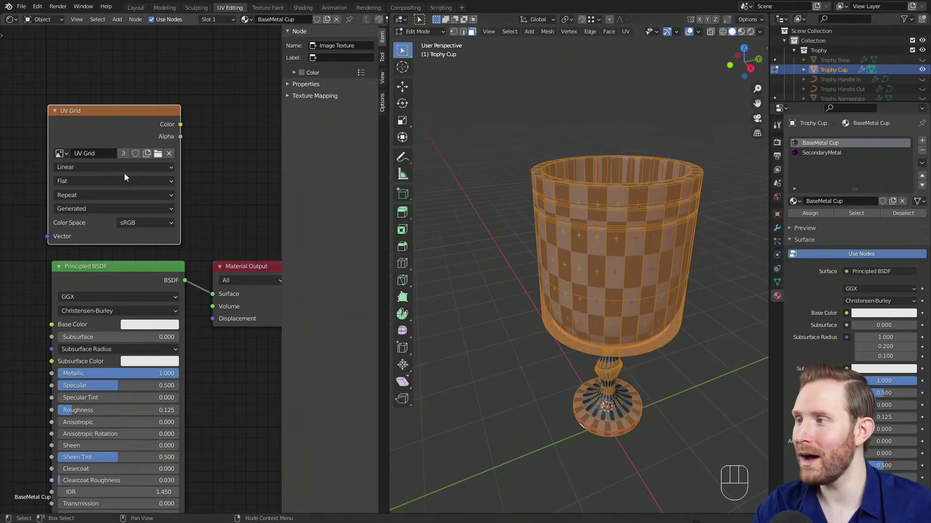
middle_drag(94, 165, 101, 149)
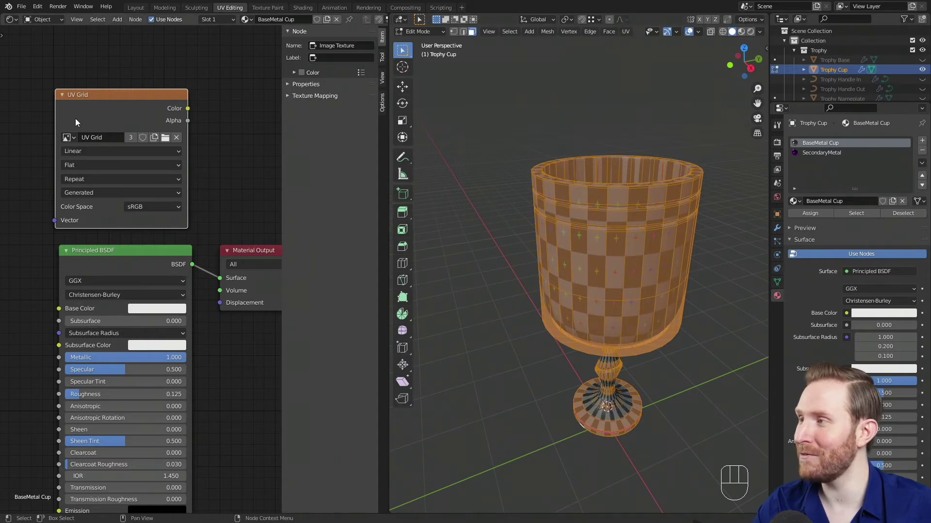
click(10, 22)
click(29, 69)
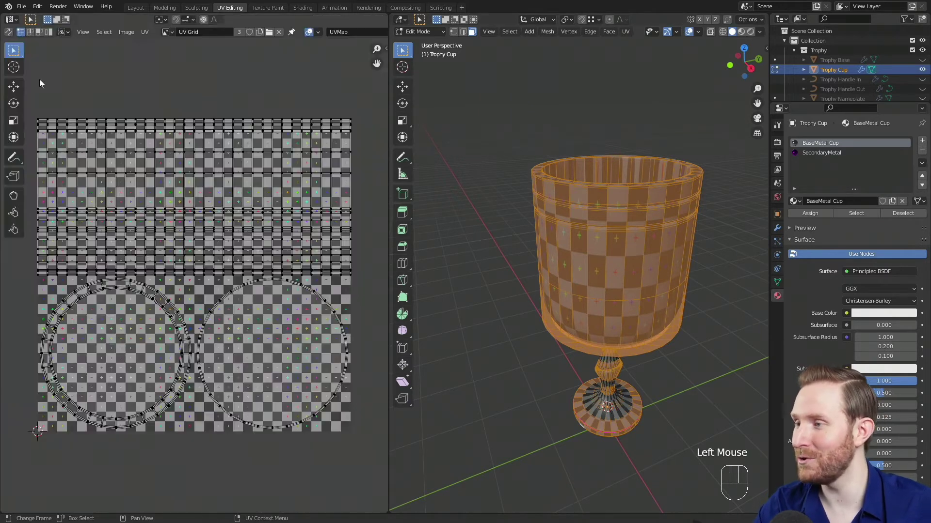
Examine in Object Mode how the UV grid maps onto the cup's interior, outer wall, stem and foot
key(Tab)
middle_drag(640, 166, 615, 207)
scroll(615, 206, up, 2)
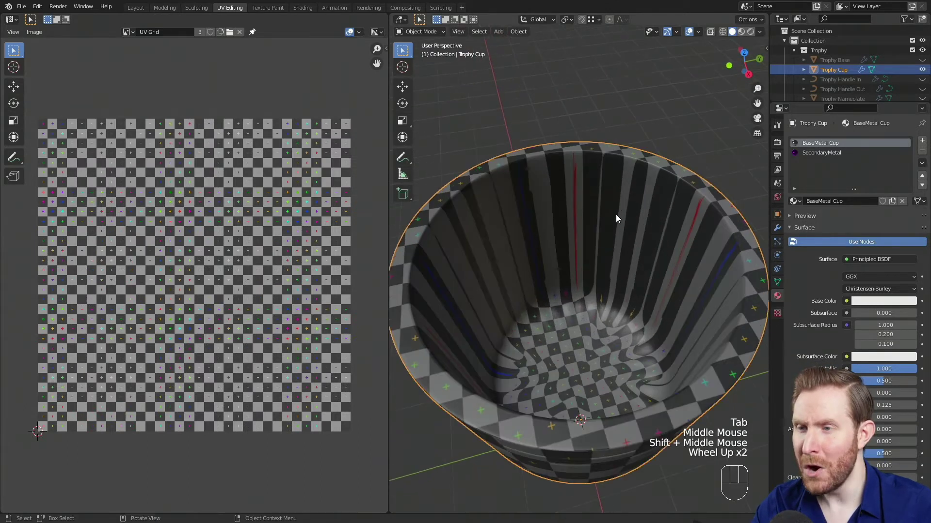
scroll(587, 225, down, 2)
middle_drag(581, 261, 586, 264)
scroll(586, 264, up, 1)
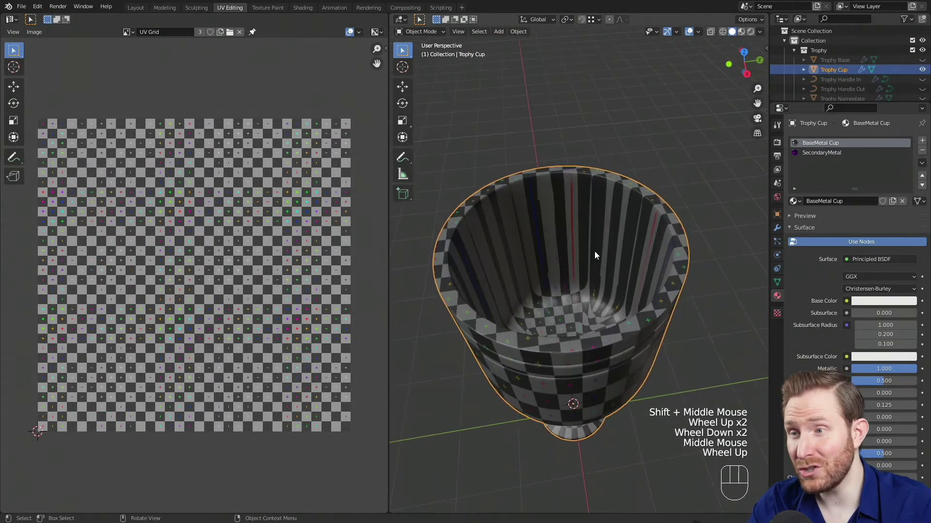
middle_drag(505, 248, 583, 238)
scroll(601, 218, down, 1)
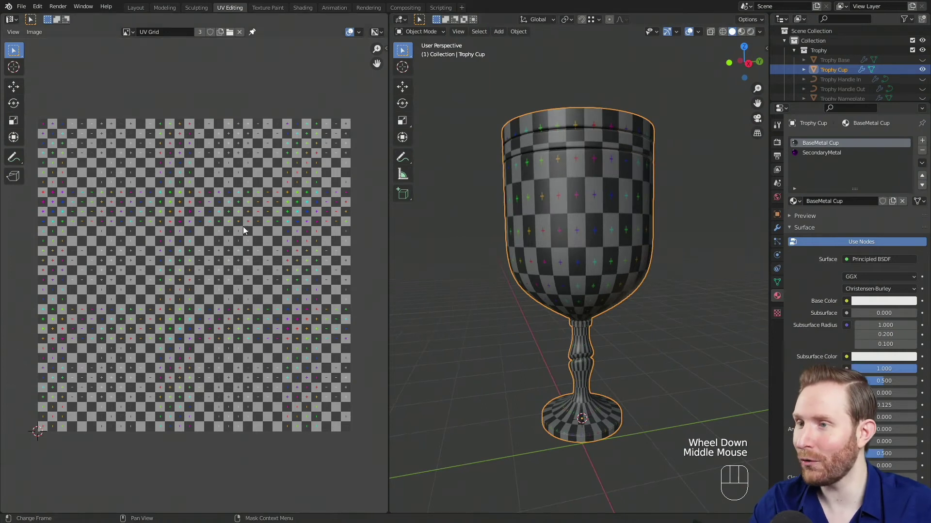
middle_drag(650, 181, 640, 222)
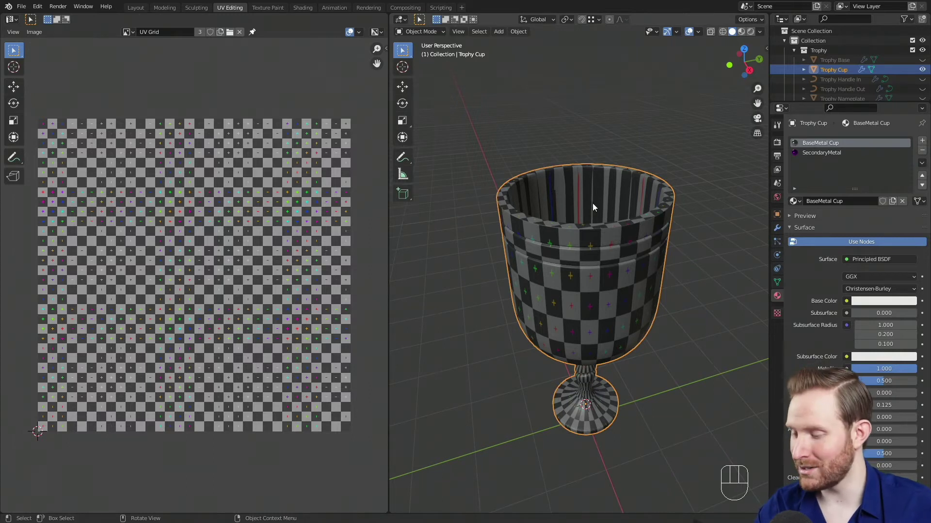
Return the cup to Edit Mode and unlink the UV Grid image from the UV Editor
key(Tab)
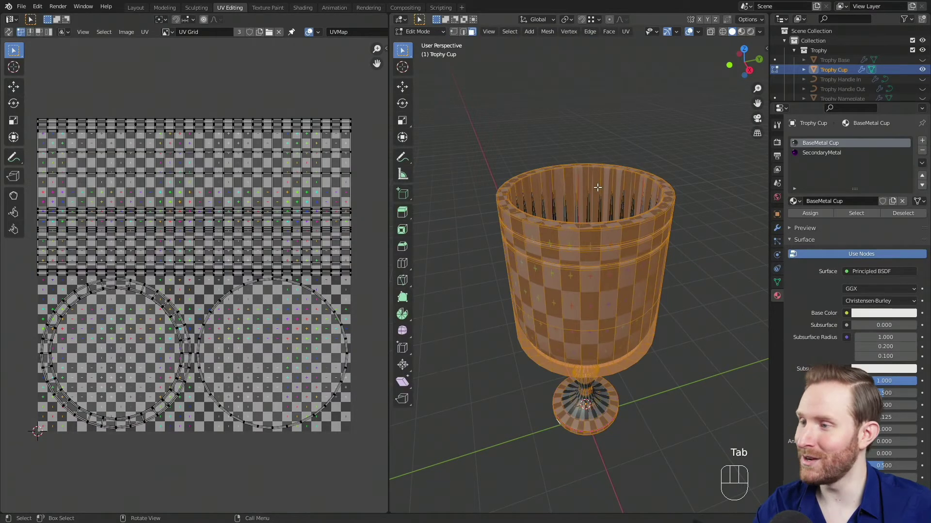
middle_drag(191, 207, 206, 188)
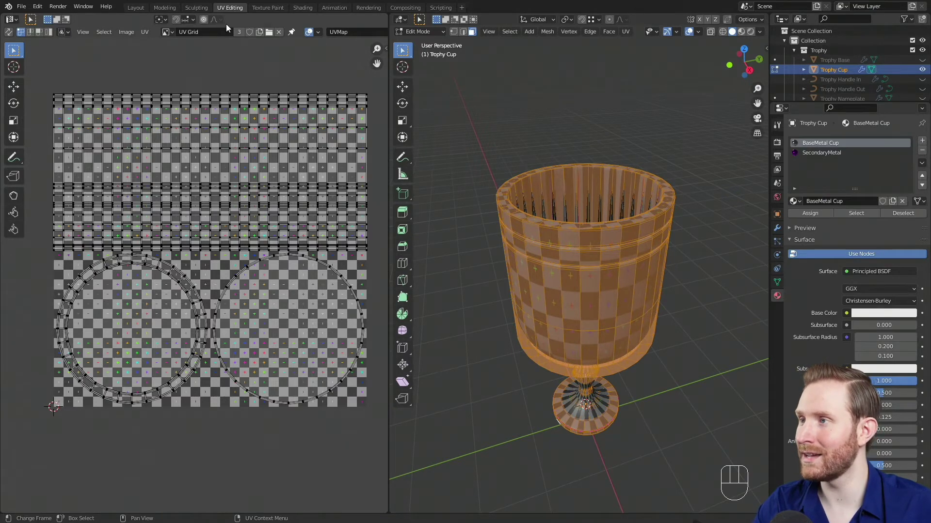
click(280, 34)
scroll(214, 242, up, 3)
middle_drag(213, 243, 261, 189)
scroll(261, 189, down, 1)
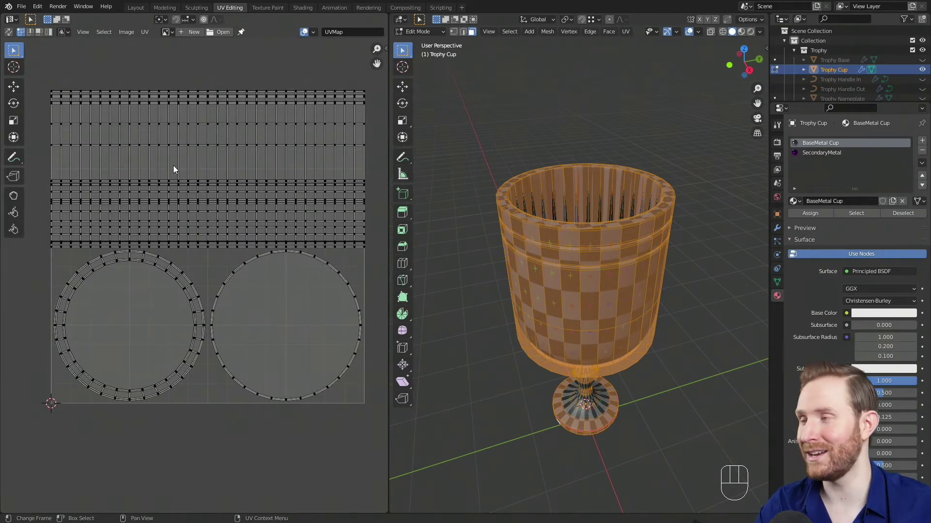
middle_drag(196, 191, 188, 229)
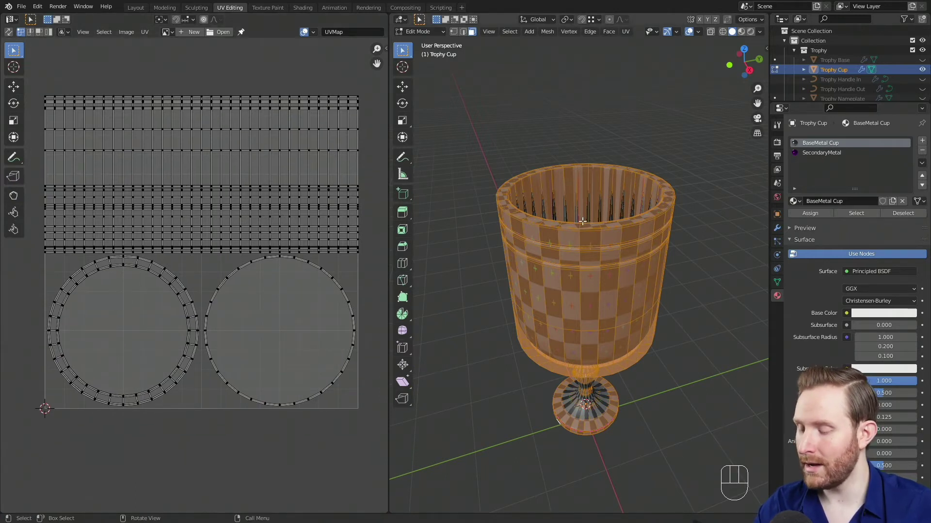
Deselect all of the cup's geometry, then enable UV sync selection and Live Unwrap
key(alt+a)
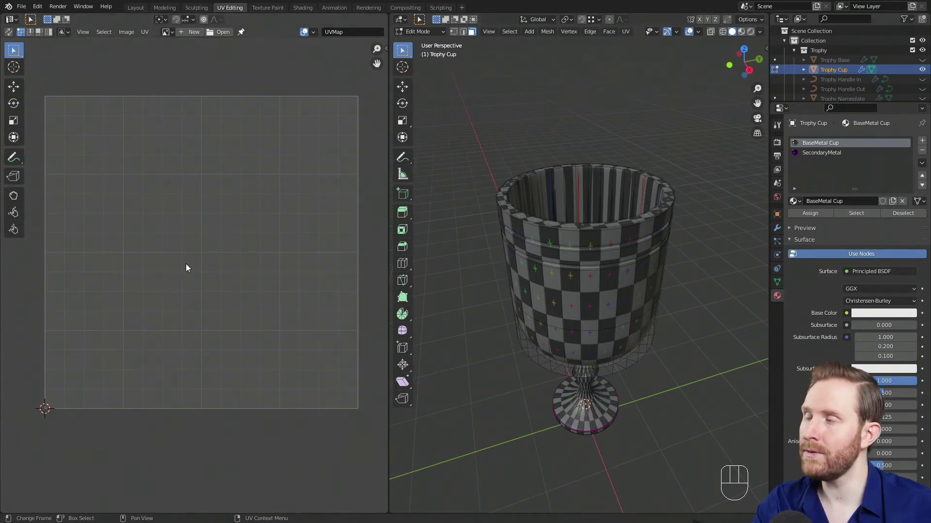
click(8, 32)
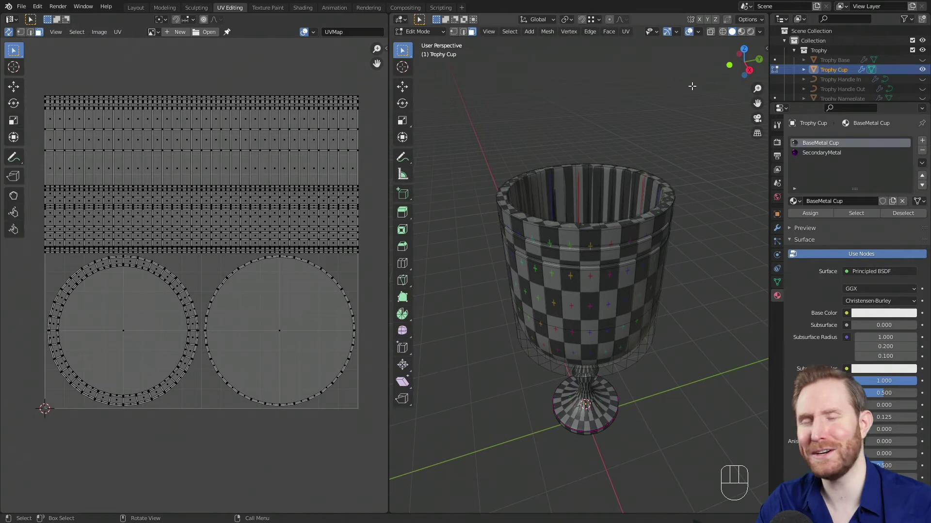
click(753, 20)
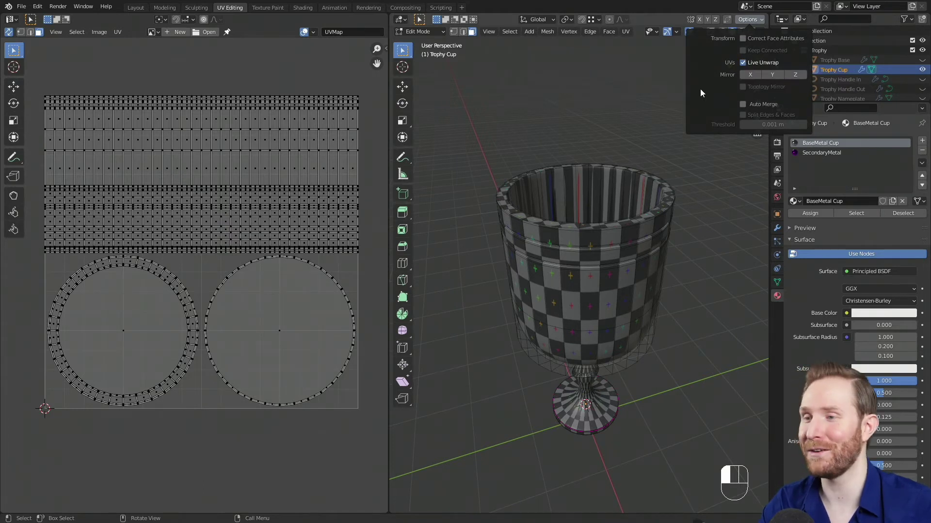
Examine the checker pattern on the cup's stem, foot and interior for stretching and distortion
scroll(627, 399, up, 2)
shift+middle_drag(627, 399, 624, 322)
scroll(624, 321, down, 1)
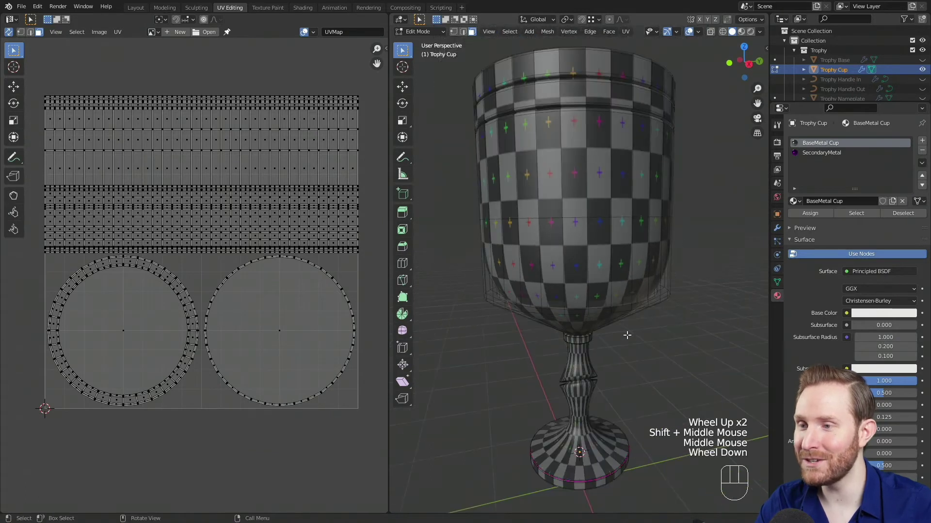
middle_drag(633, 198, 628, 271)
scroll(628, 277, up, 2)
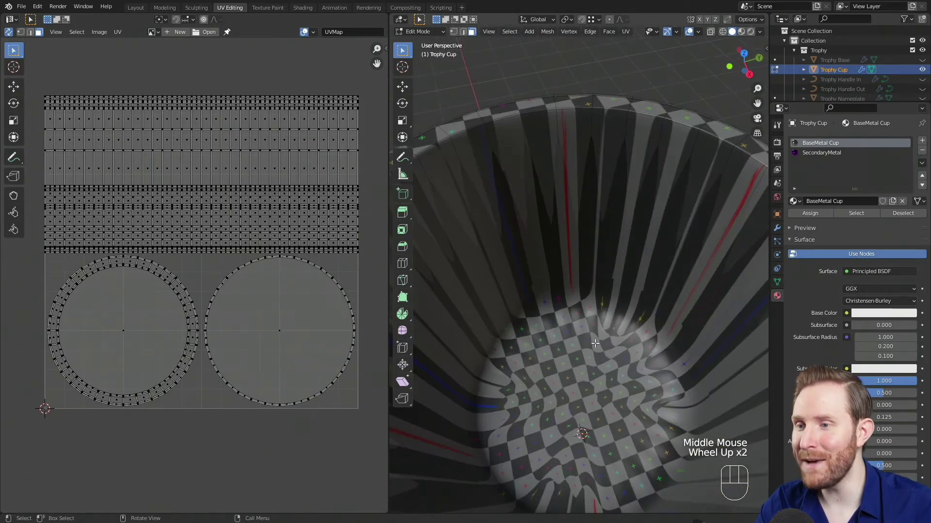
scroll(595, 343, down, 1)
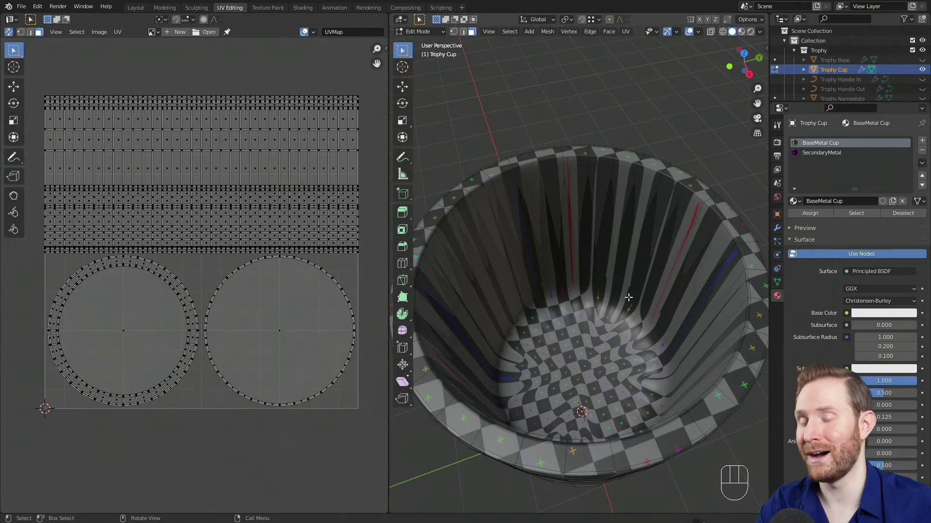
middle_drag(618, 337, 626, 287)
Turn on the on-cage display of the cup's Subdivision modifier
click(776, 232)
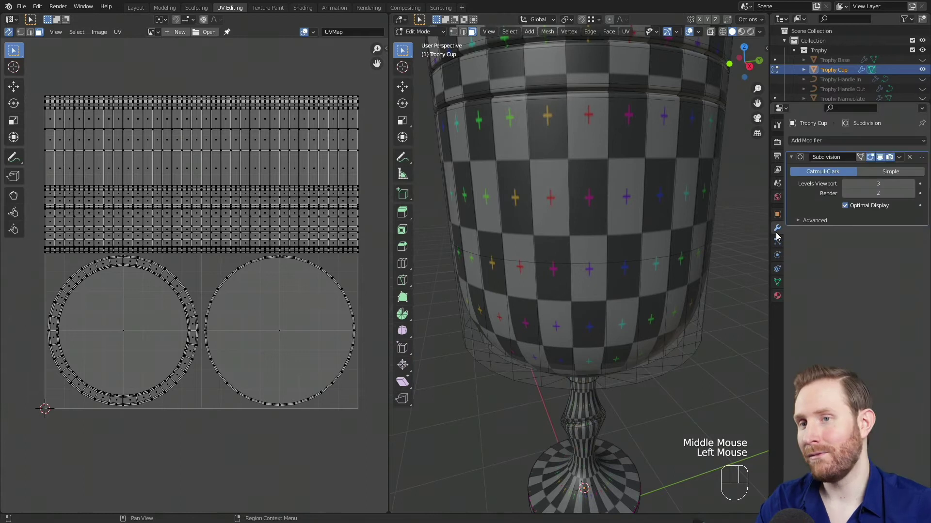
middle_drag(675, 237, 675, 226)
click(860, 159)
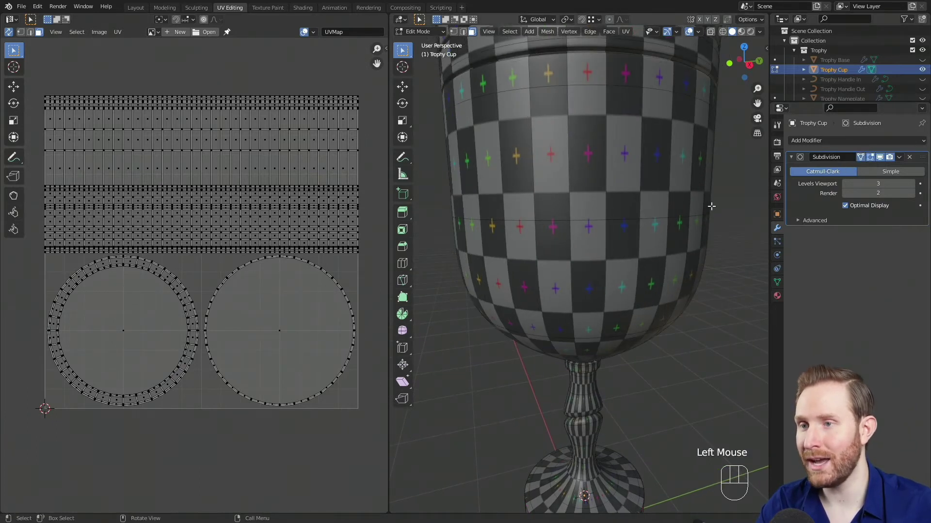
Select individual faces of the cup one at a time to check selection directly on the subdivided surface
middle_drag(627, 163, 620, 246)
click(606, 272)
click(548, 285)
click(612, 257)
click(667, 295)
scroll(669, 317, down, 1)
middle_drag(648, 336, 644, 275)
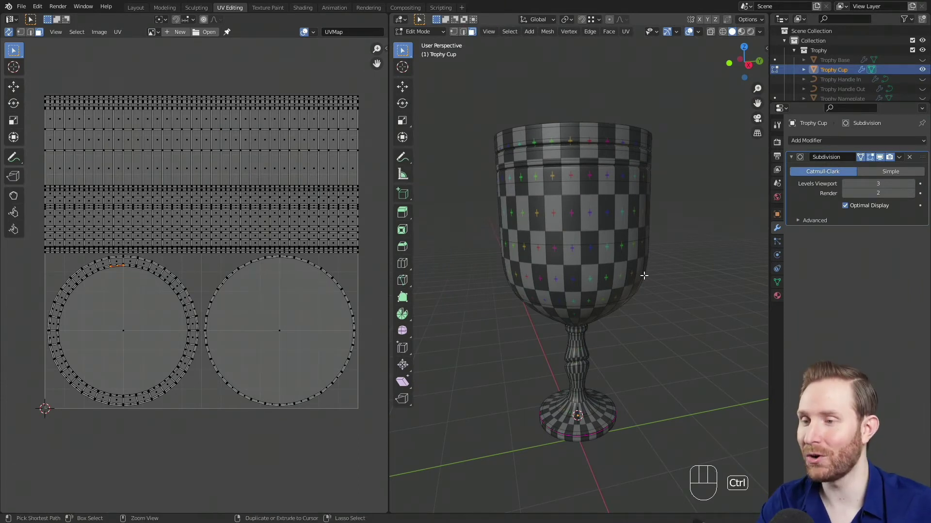
Set the viewport to the back orthographic view of the cup and switch to edge selection
key(ctrl+KP_1)
shift+middle_drag(643, 276, 678, 278)
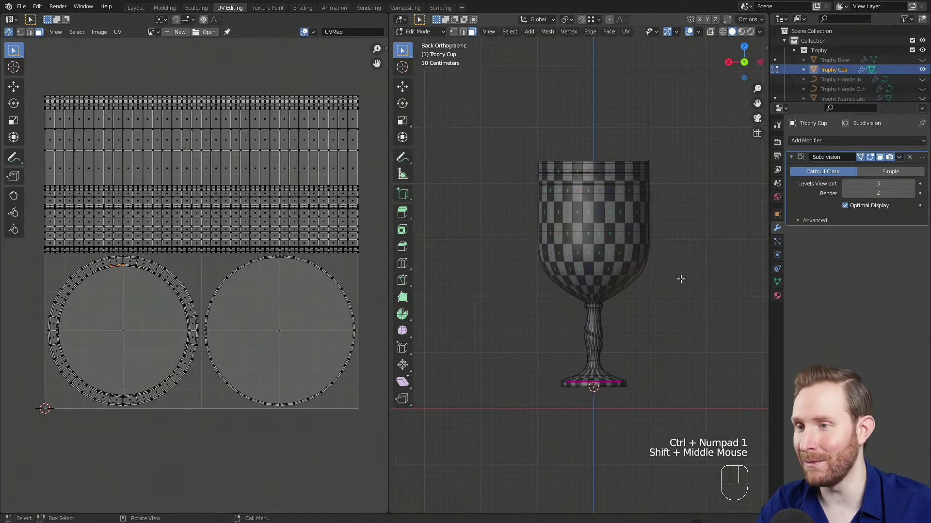
scroll(678, 281, up, 2)
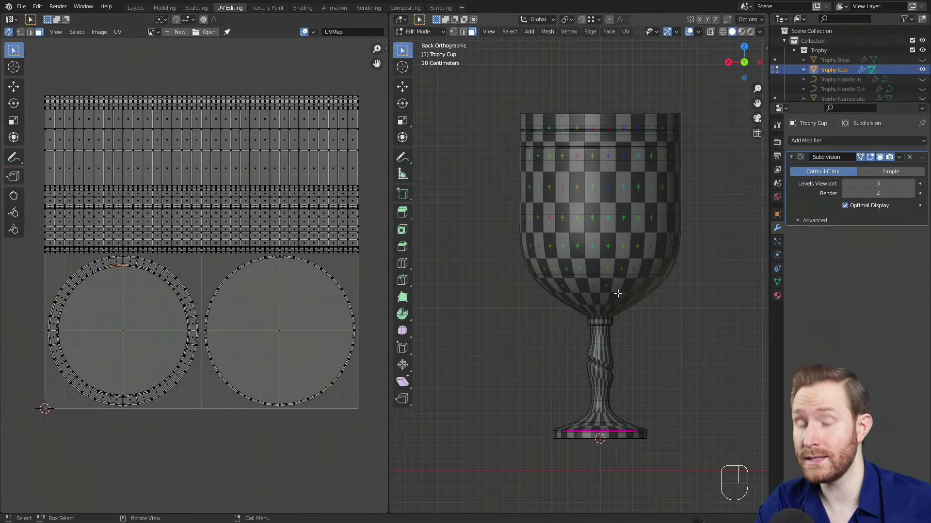
key(2)
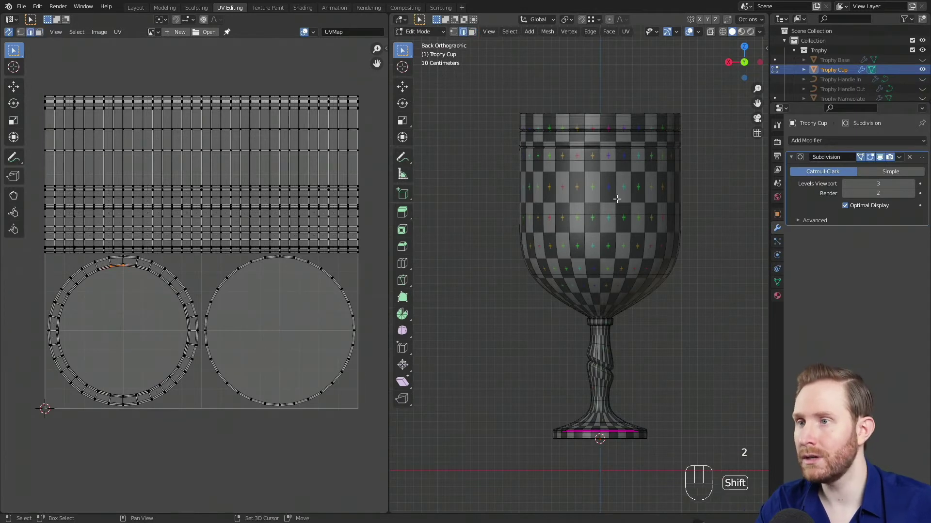
shift+middle_drag(616, 199, 611, 213)
scroll(610, 201, up, 2)
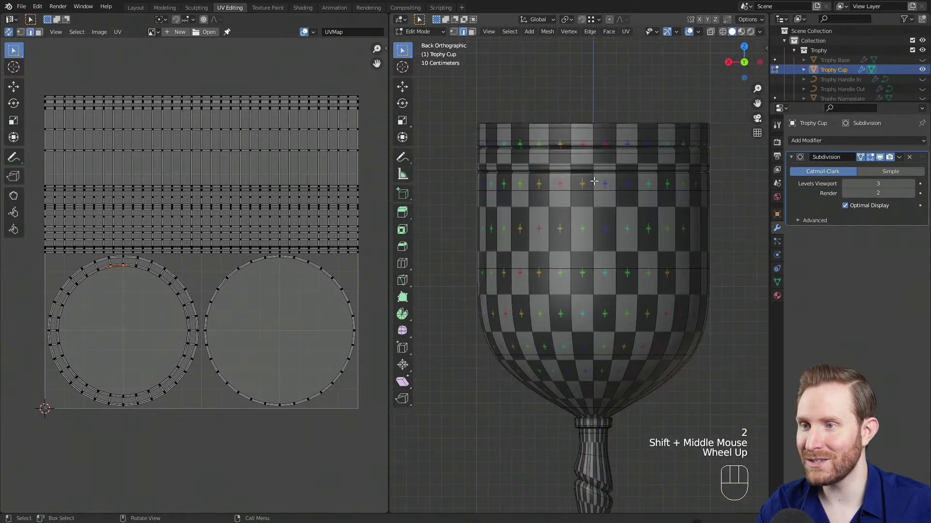
Select the vertical edge path down the back of the bowl, from just below the raised bands to the stem junction
click(611, 304)
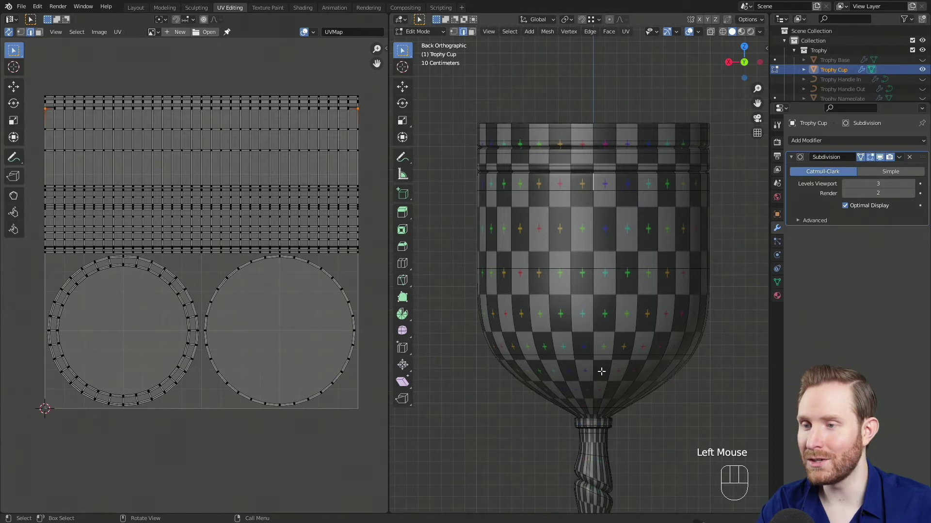
ctrl+click(593, 413)
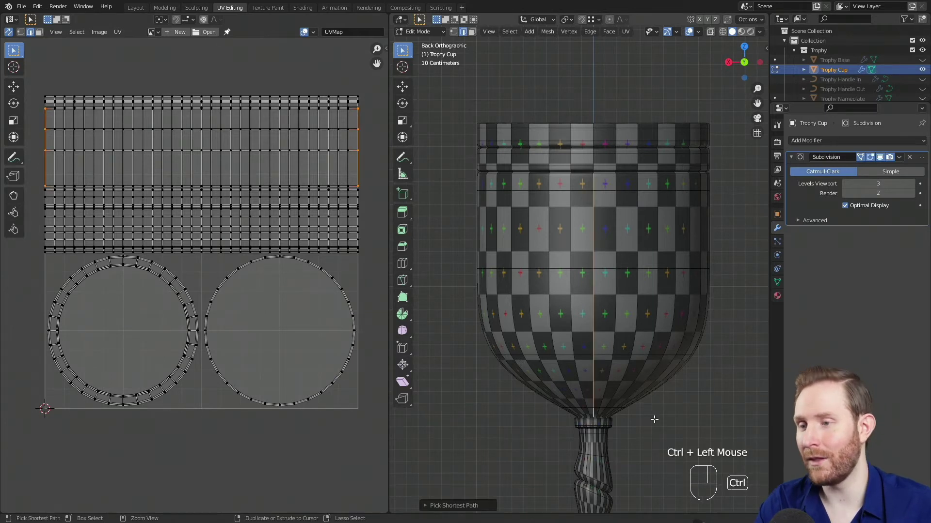
shift+middle_drag(614, 341, 619, 339)
scroll(619, 339, up, 2)
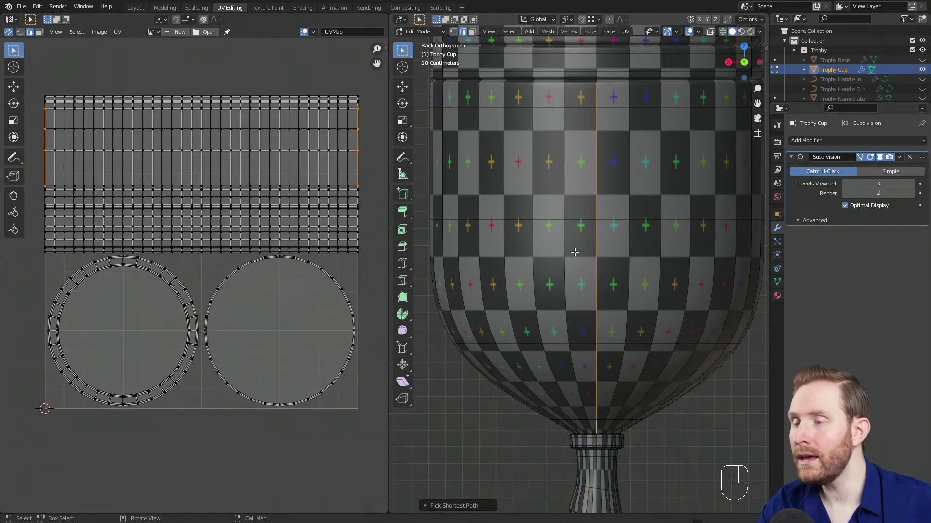
key(ctrl+e)
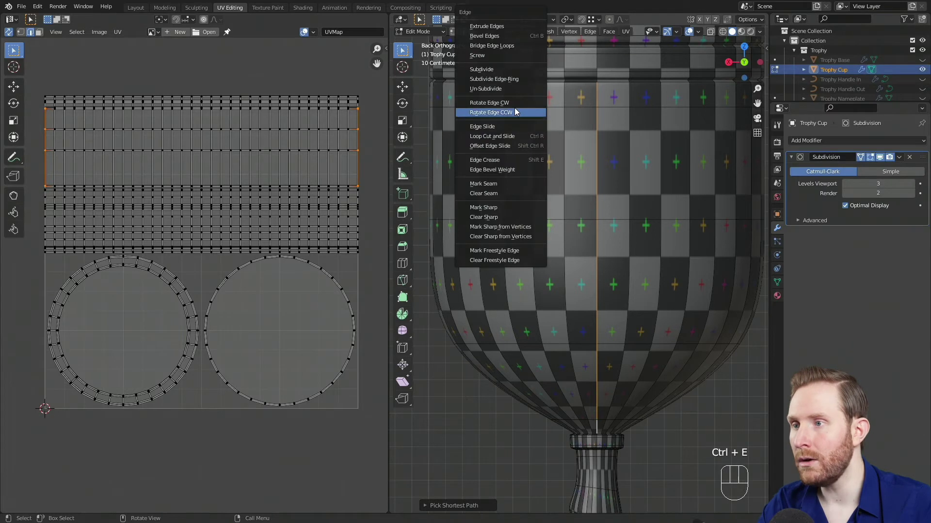
click(478, 184)
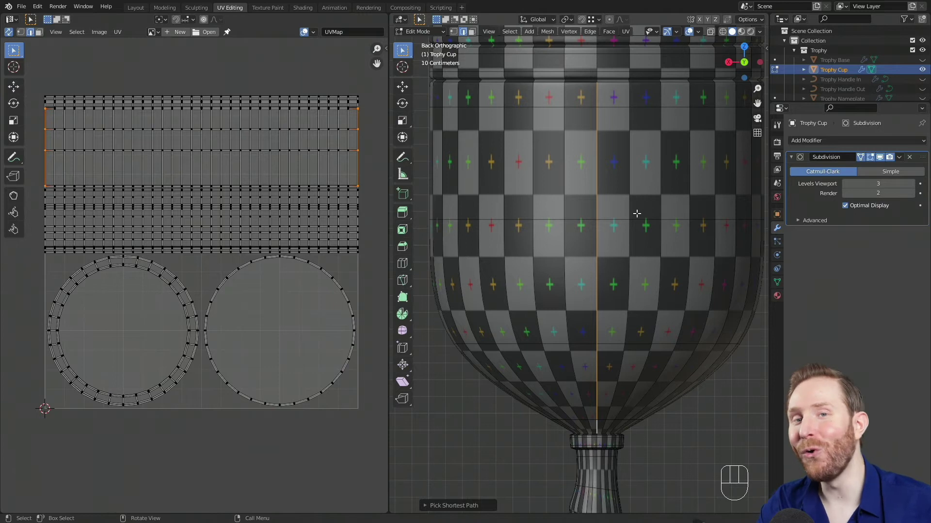
Set the Edge Tag option of the picked shortest path on the bowl's back to Tag Seam
scroll(626, 195, down, 1)
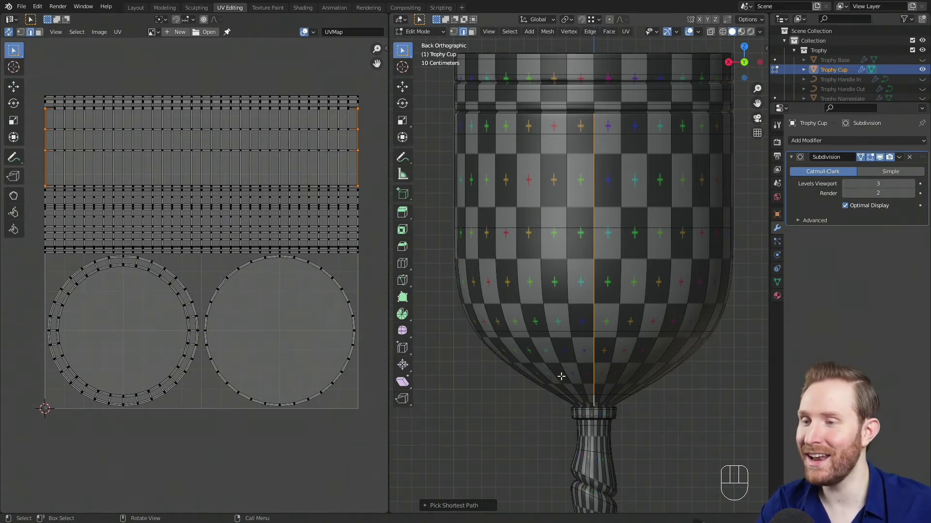
click(422, 507)
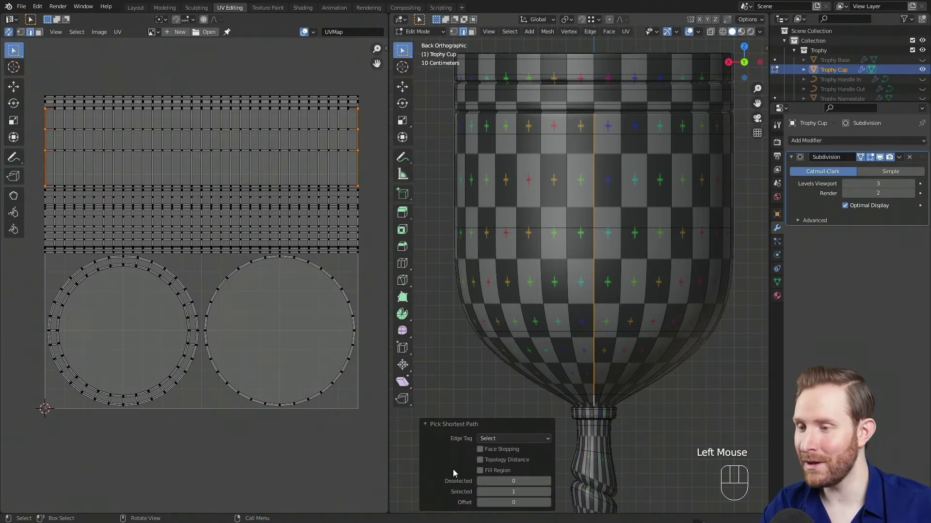
click(493, 439)
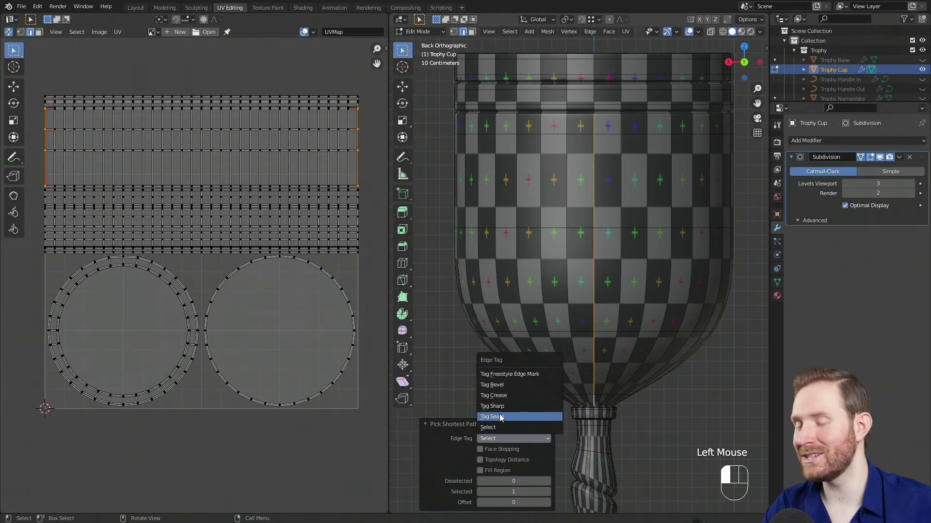
click(498, 419)
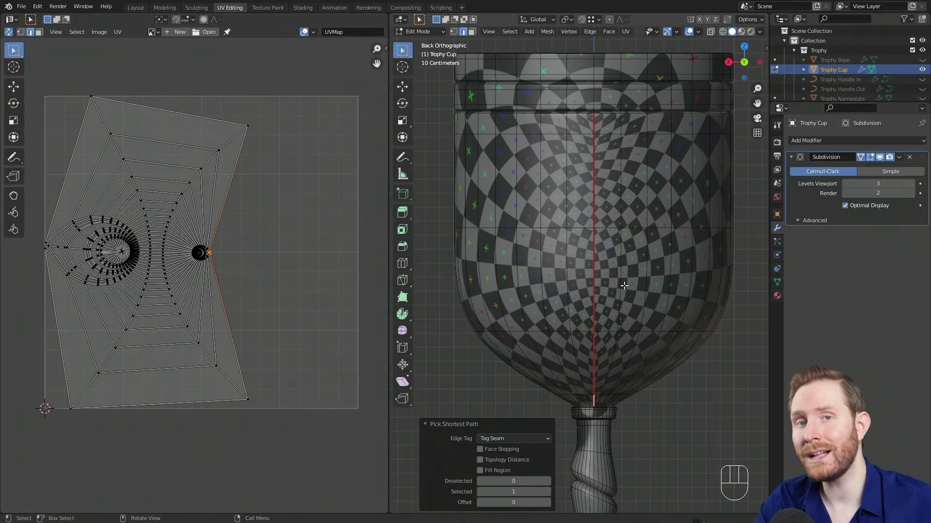
Examine the unwrapped layout in the UV editor and the checker pattern on the cup around the bowl's seam
scroll(591, 284, down, 1)
scroll(633, 319, up, 1)
scroll(655, 342, down, 1)
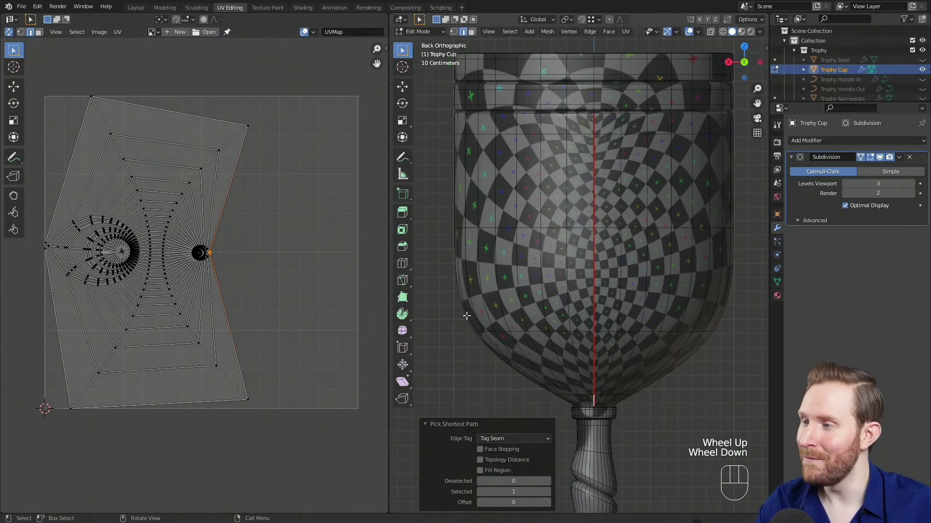
middle_drag(150, 265, 168, 290)
scroll(168, 290, up, 1)
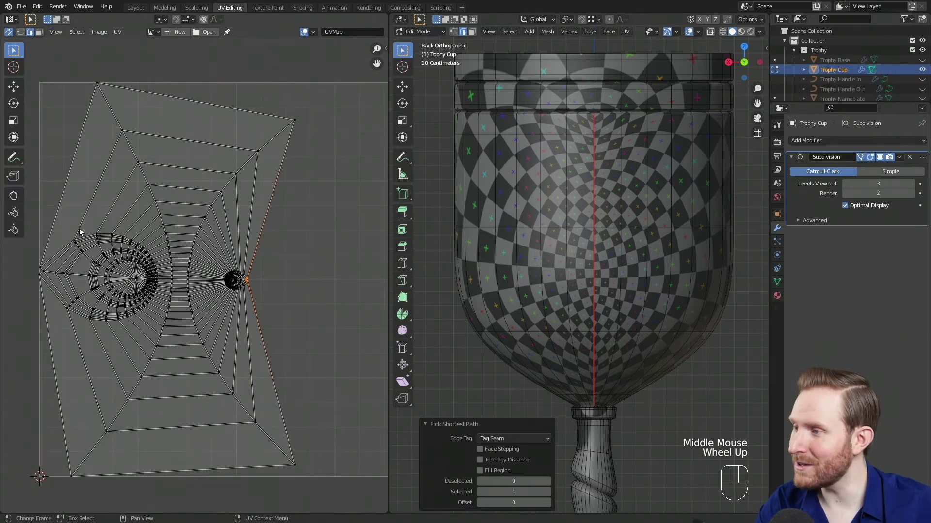
middle_drag(177, 353, 192, 345)
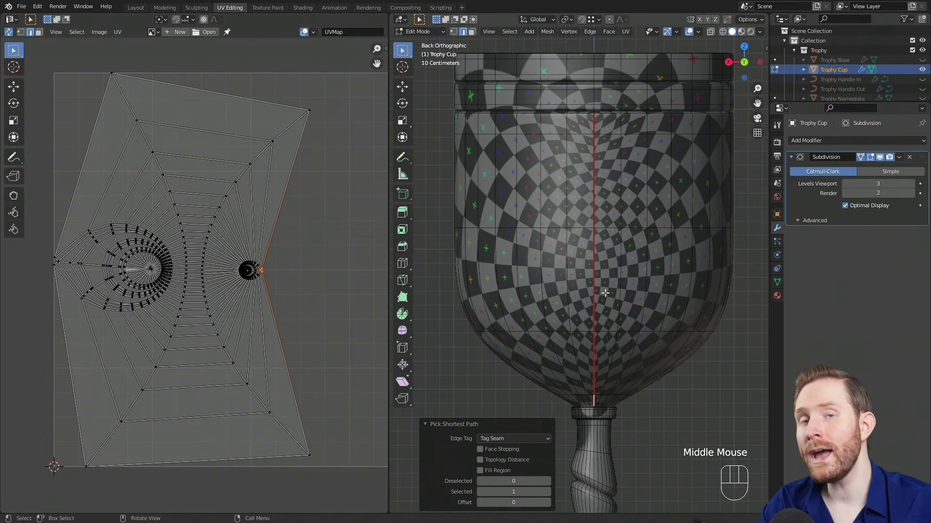
scroll(606, 267, down, 2)
middle_drag(605, 267, 528, 184)
middle_drag(523, 218, 544, 260)
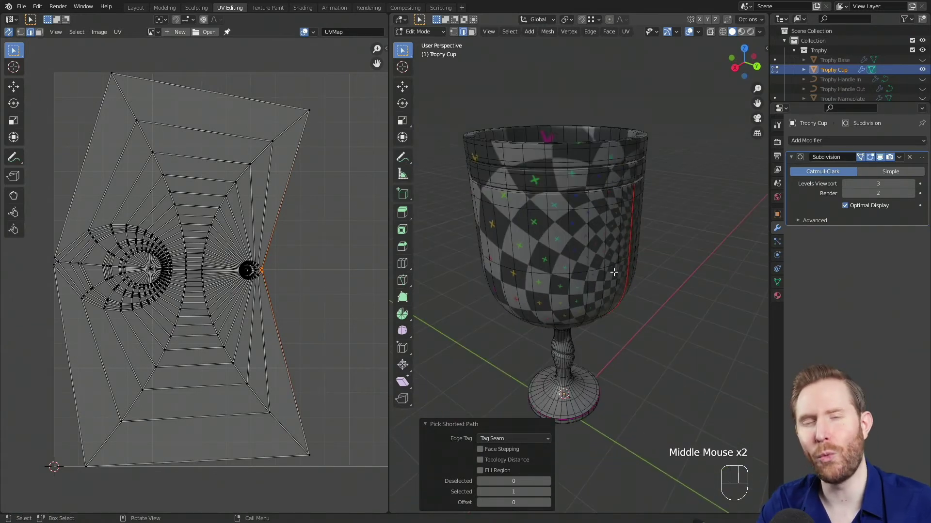
middle_drag(601, 243, 546, 249)
Extend the bowl's back seam from its upper end through the raised bands and over the rim to the inner lip edge
shift+middle_drag(569, 205, 586, 269)
scroll(587, 270, up, 2)
scroll(586, 269, up, 2)
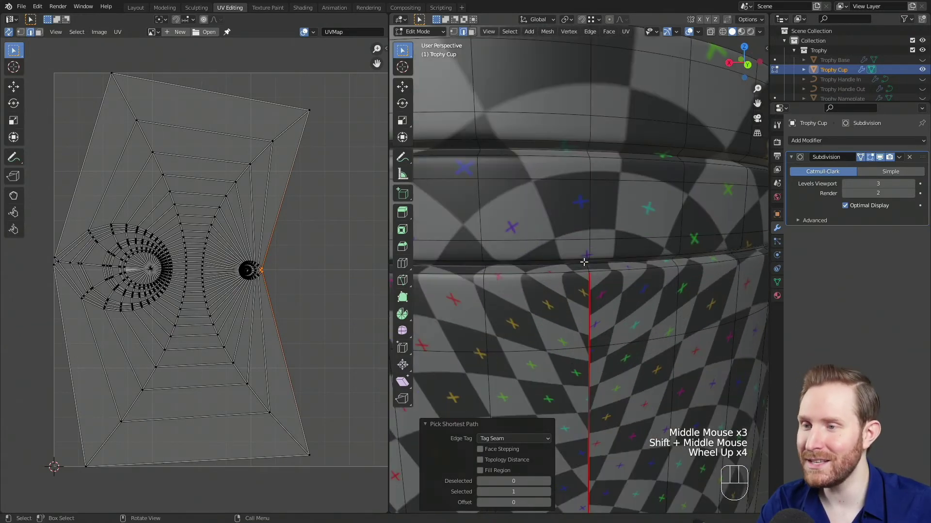
click(587, 266)
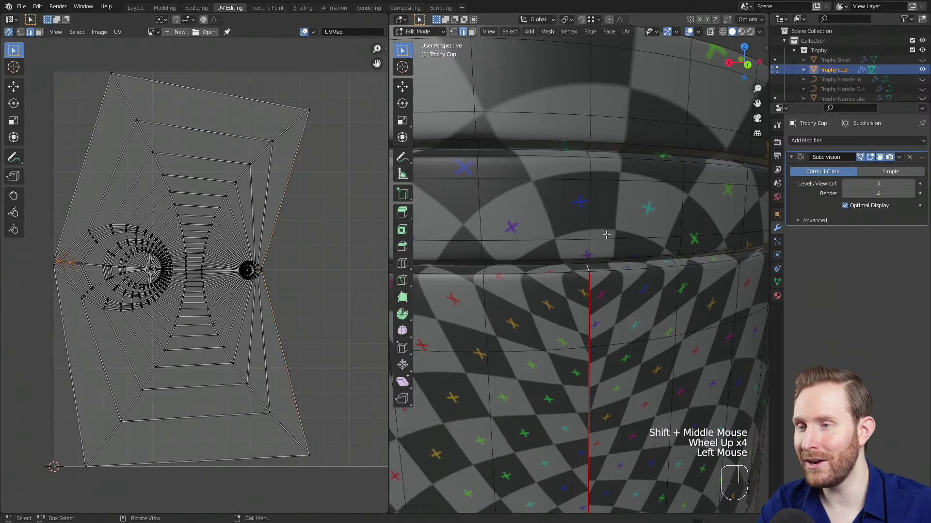
middle_drag(631, 222, 590, 266)
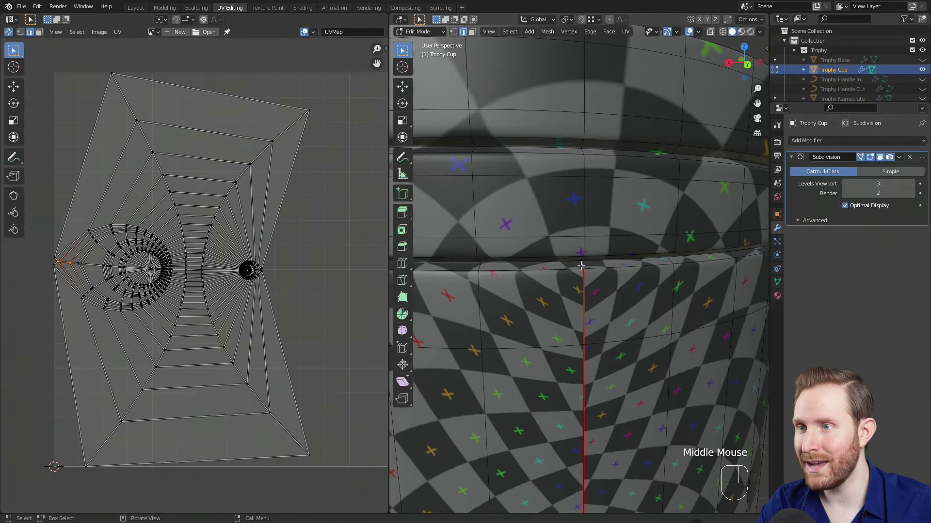
middle_drag(640, 141, 590, 281)
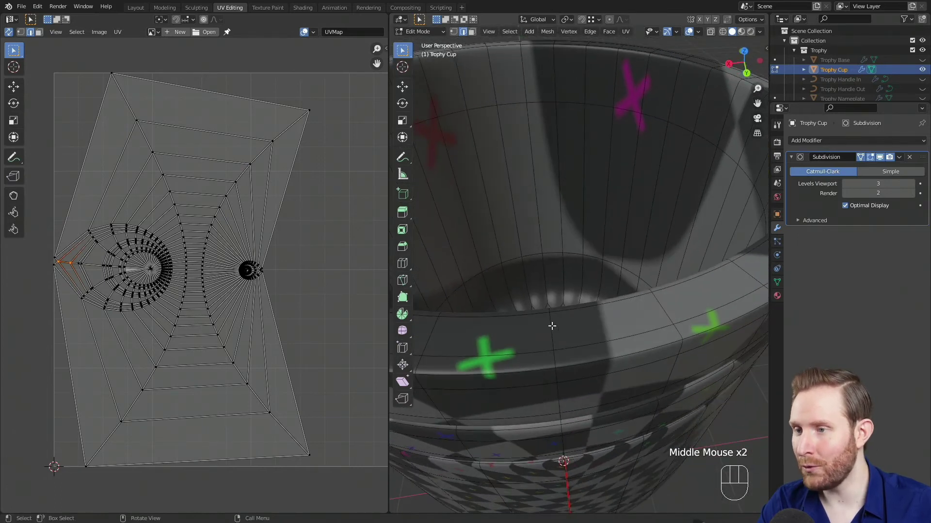
ctrl+click(550, 326)
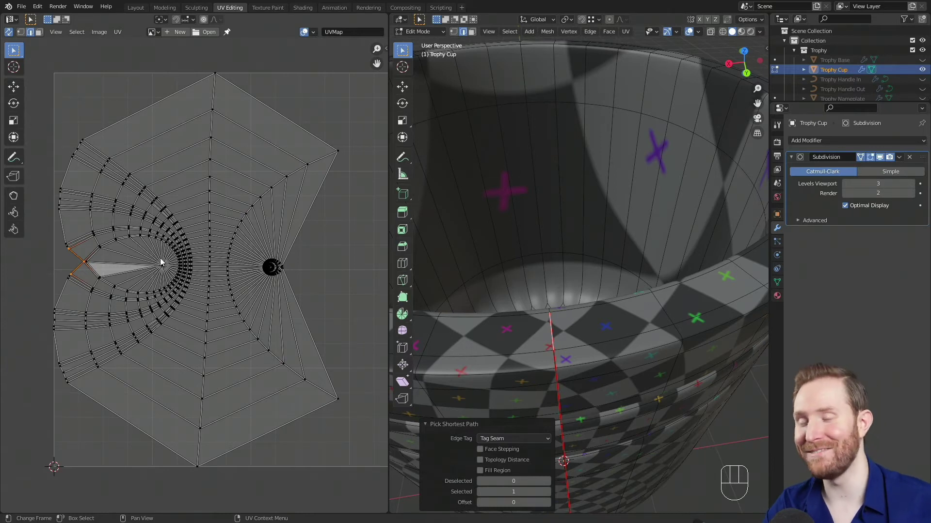
Select the edge loop around the inner lip of the rim and mark it as a seam
scroll(585, 258, down, 2)
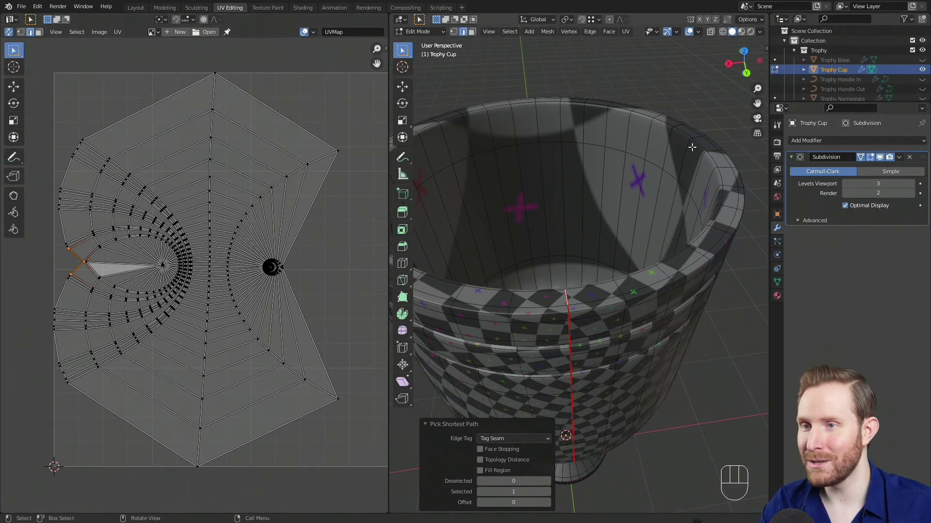
key(alt)
alt+click(683, 132)
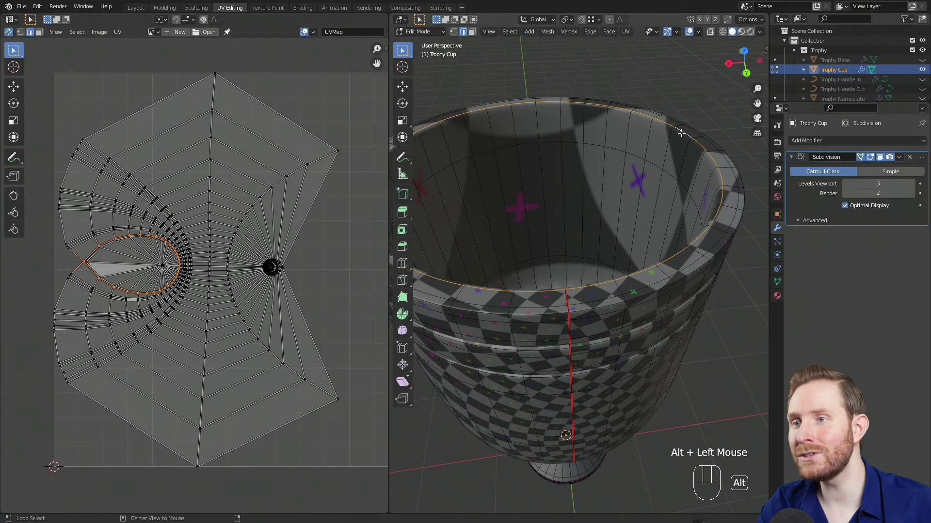
shift+middle_drag(649, 157, 637, 175)
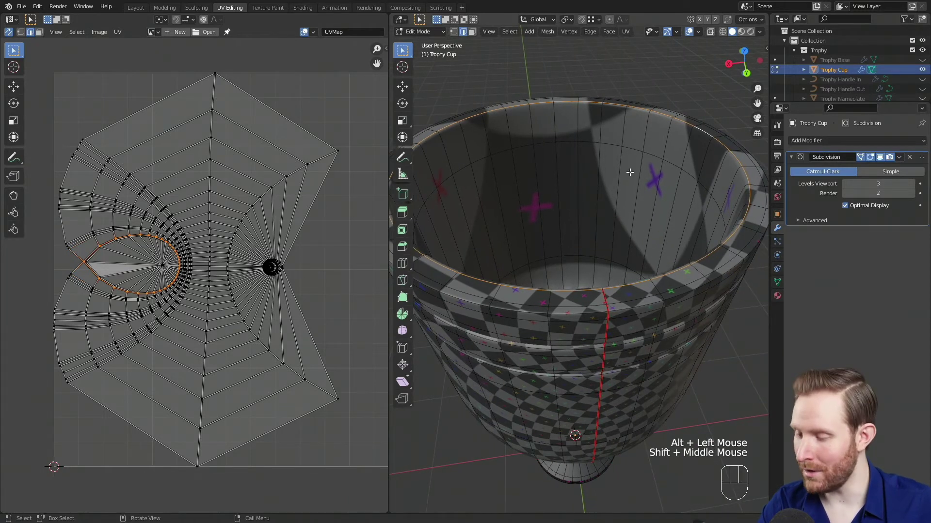
key(ctrl+e)
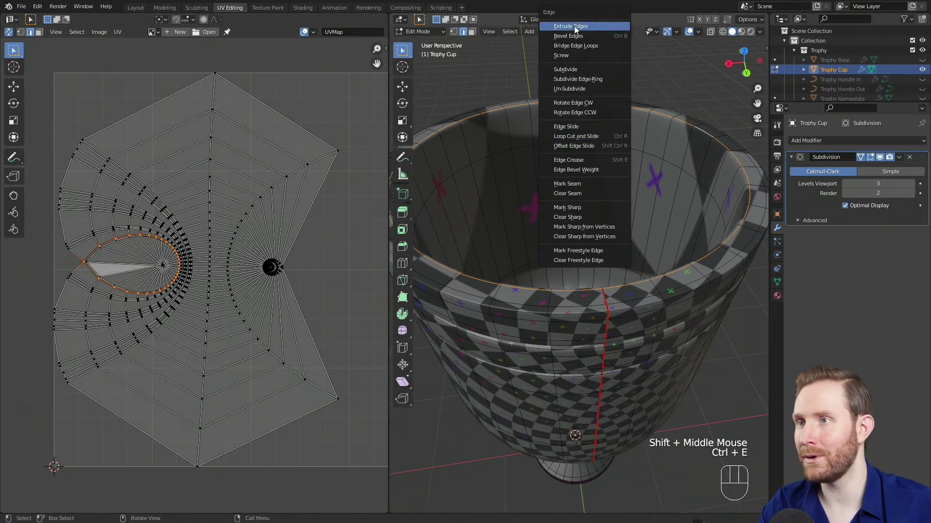
click(578, 183)
scroll(243, 233, down, 2)
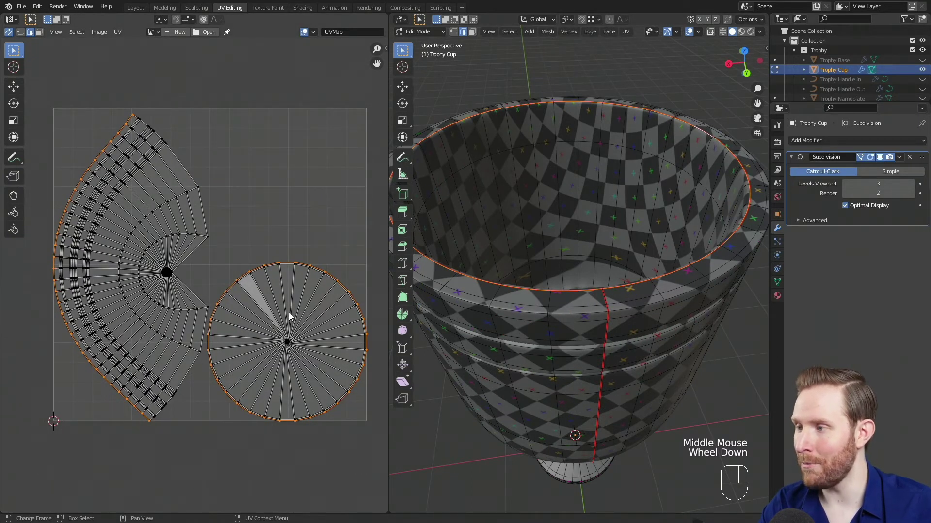
Inspect the bowl's back seam, the stem collar and the foot from several sides for further seam placement
scroll(557, 336, down, 2)
shift+middle_drag(600, 359, 580, 393)
middle_drag(580, 393, 671, 353)
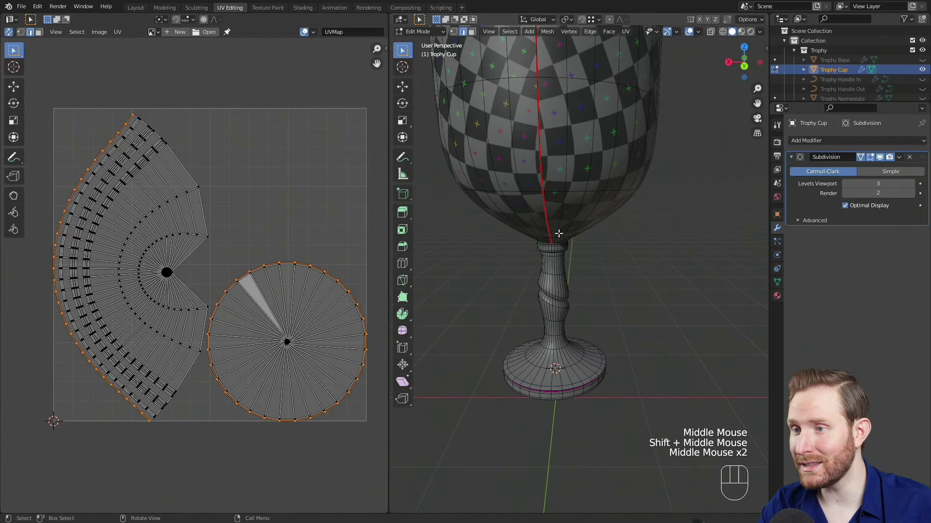
middle_drag(479, 377, 590, 253)
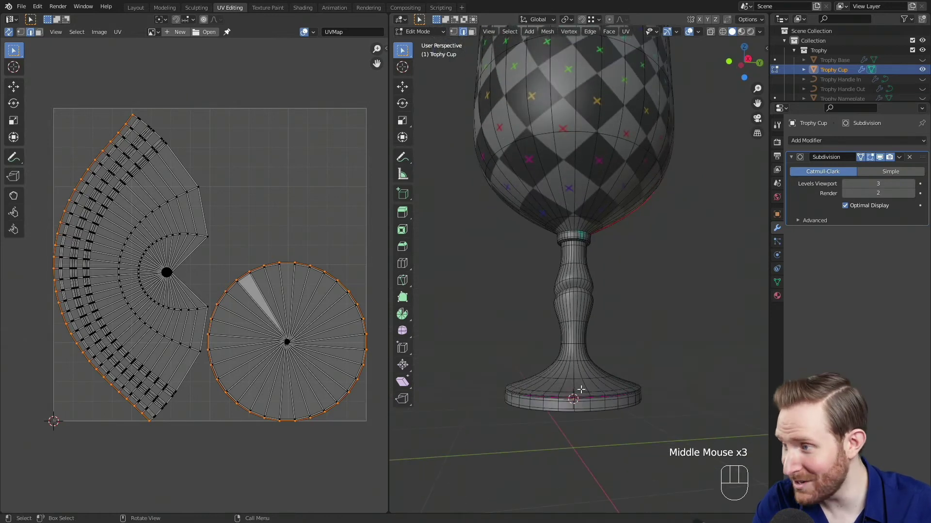
middle_drag(592, 362, 620, 359)
scroll(625, 359, up, 2)
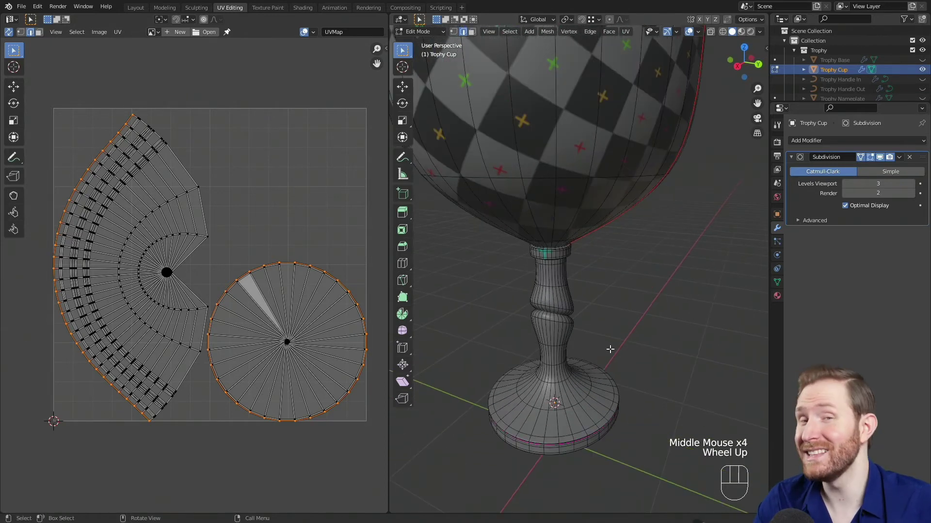
middle_drag(677, 328, 601, 378)
shift+middle_drag(601, 378, 573, 365)
scroll(612, 374, up, 3)
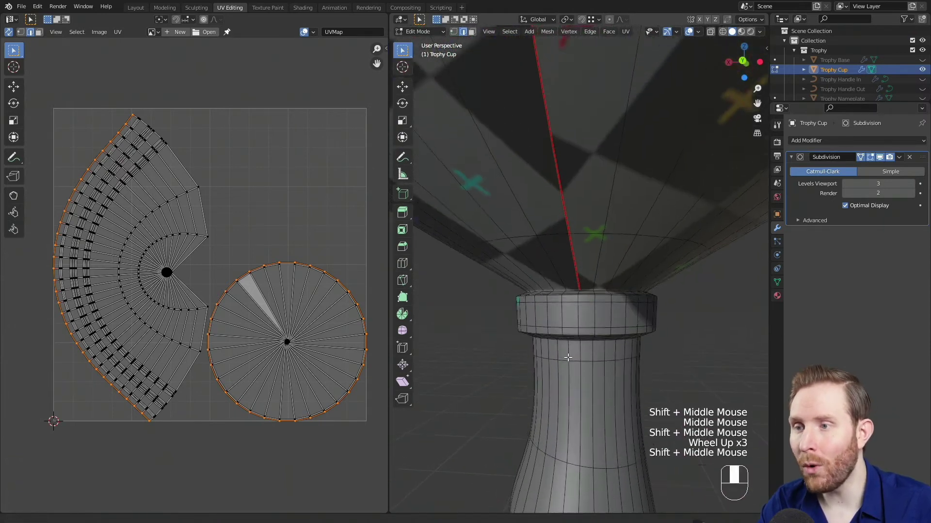
scroll(573, 365, up, 1)
scroll(557, 272, down, 1)
scroll(572, 244, down, 2)
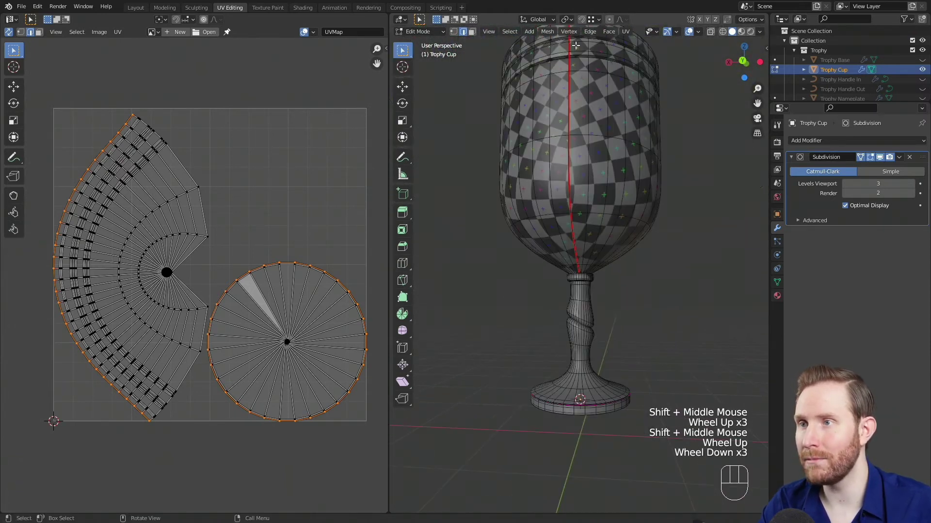
scroll(597, 266, up, 3)
scroll(586, 291, down, 3)
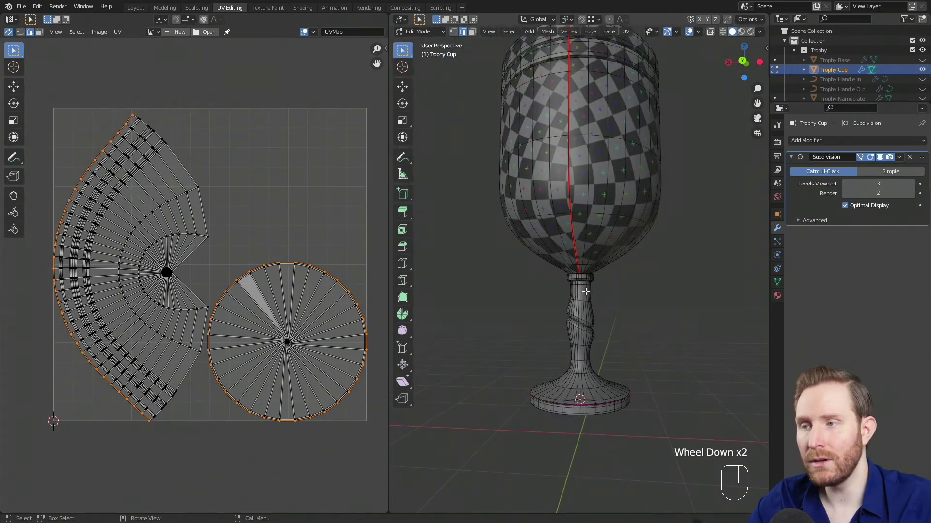
Select the edge loop where the bowl meets the top of the stem collar and mark it as a seam
scroll(572, 295, up, 1)
middle_drag(571, 295, 584, 325)
scroll(570, 289, up, 3)
scroll(576, 308, up, 2)
scroll(586, 329, up, 1)
alt+click(588, 315)
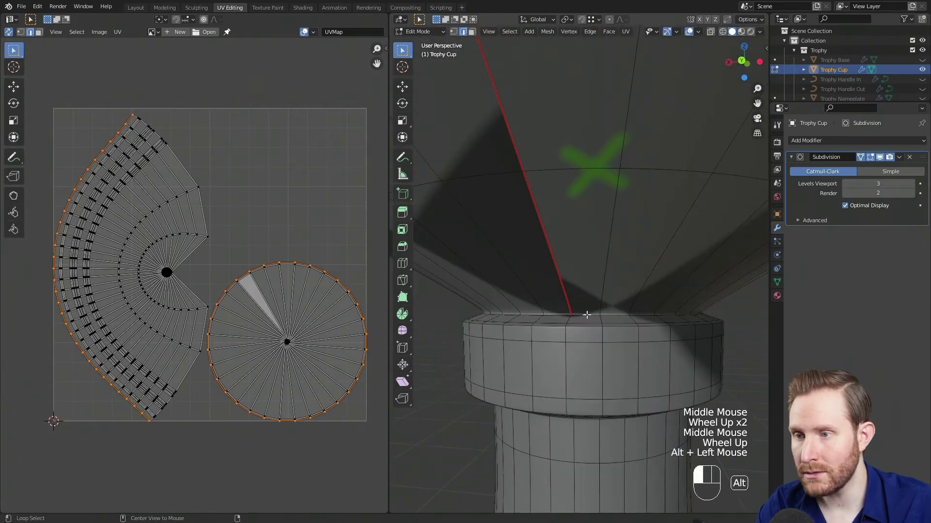
middle_drag(587, 314, 586, 324)
shift+middle_drag(585, 324, 586, 338)
scroll(586, 339, up, 2)
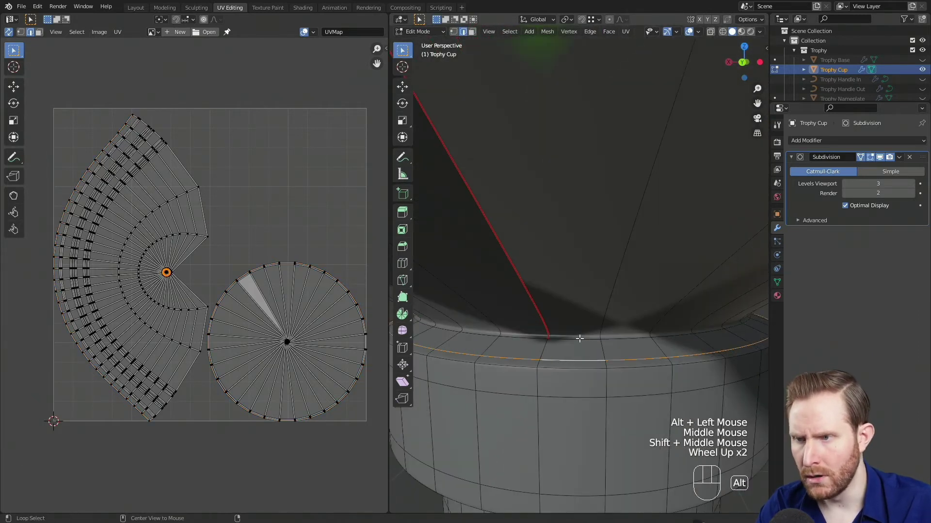
alt+click(573, 339)
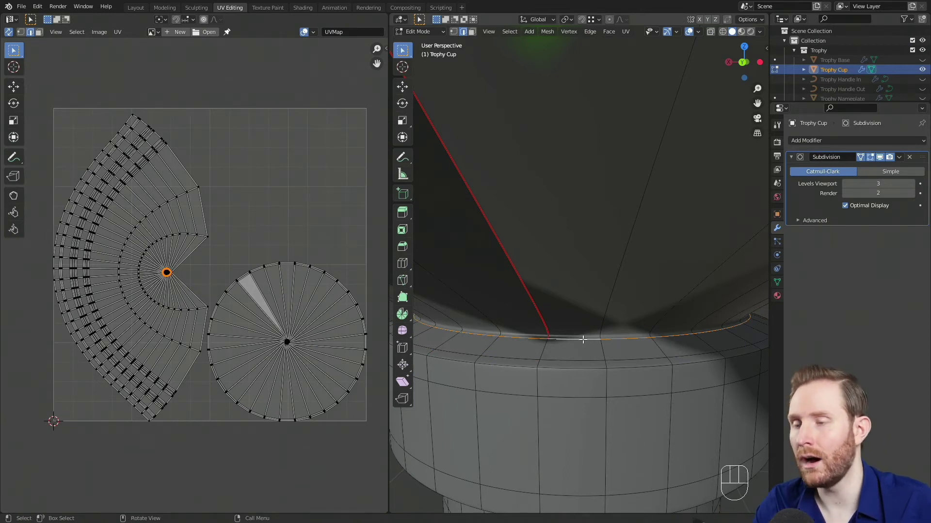
key(ctrl+e)
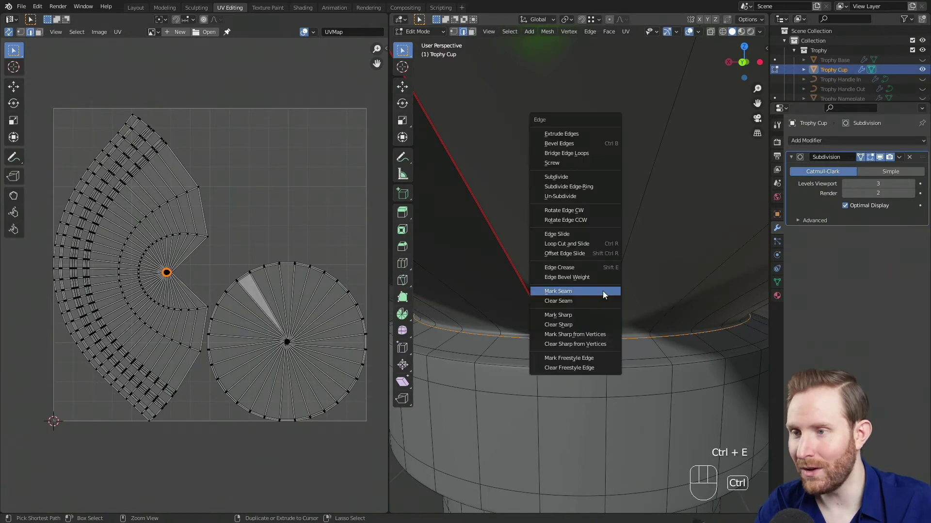
click(565, 291)
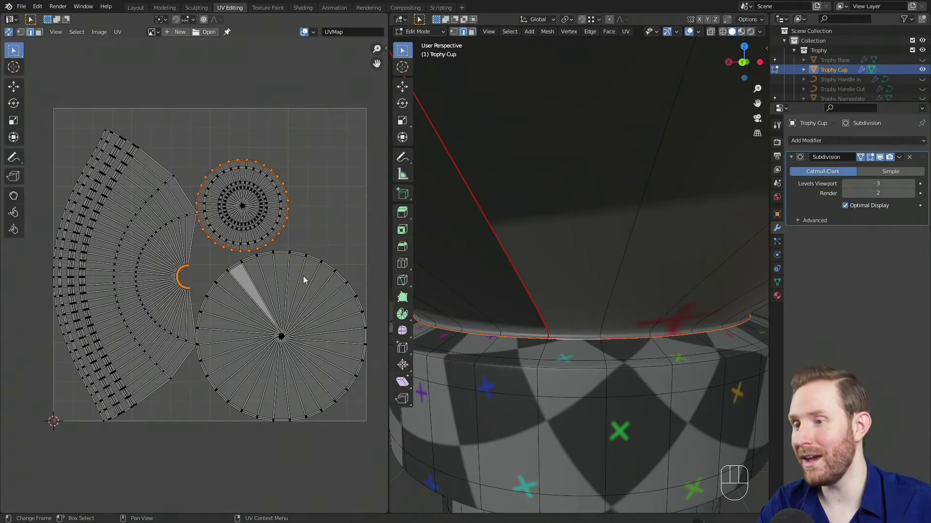
Mark a seam down the back of the stem, from the bowl seam through the collar to the crease around the foot's rim
click(551, 346)
scroll(551, 346, down, 2)
middle_drag(550, 346, 555, 346)
shift+middle_drag(555, 346, 555, 421)
scroll(557, 346, down, 2)
scroll(561, 286, up, 1)
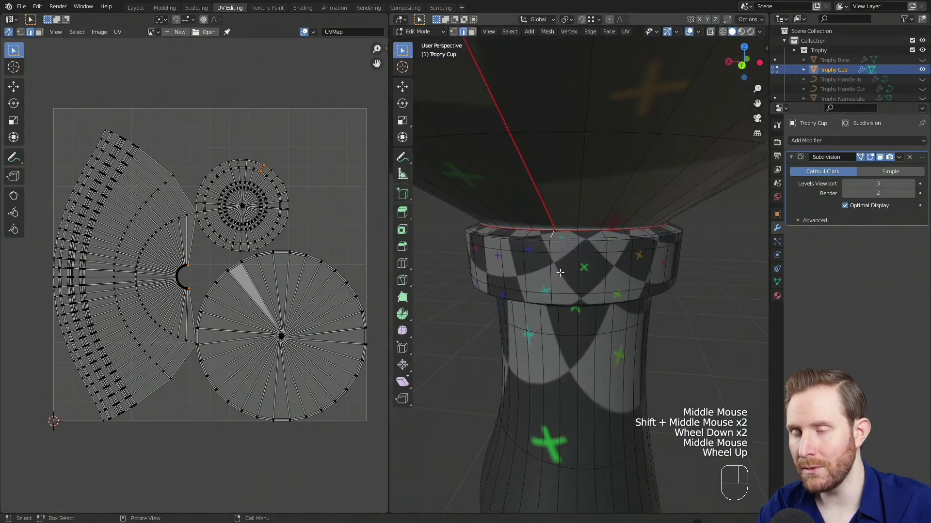
scroll(544, 213, down, 1)
shift+middle_drag(545, 214, 567, 242)
scroll(574, 370, down, 1)
middle_drag(567, 242, 562, 108)
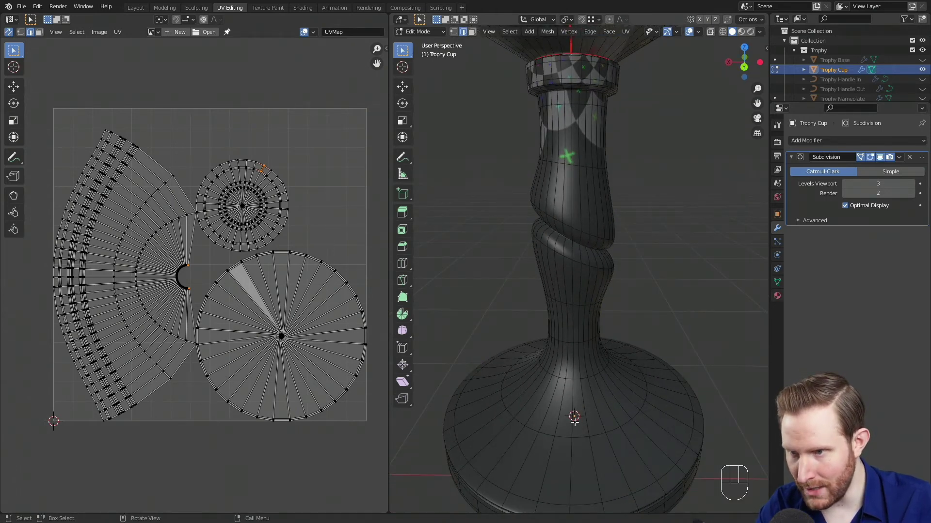
shift+middle_drag(566, 491, 573, 307)
scroll(578, 317, up, 2)
scroll(573, 307, up, 2)
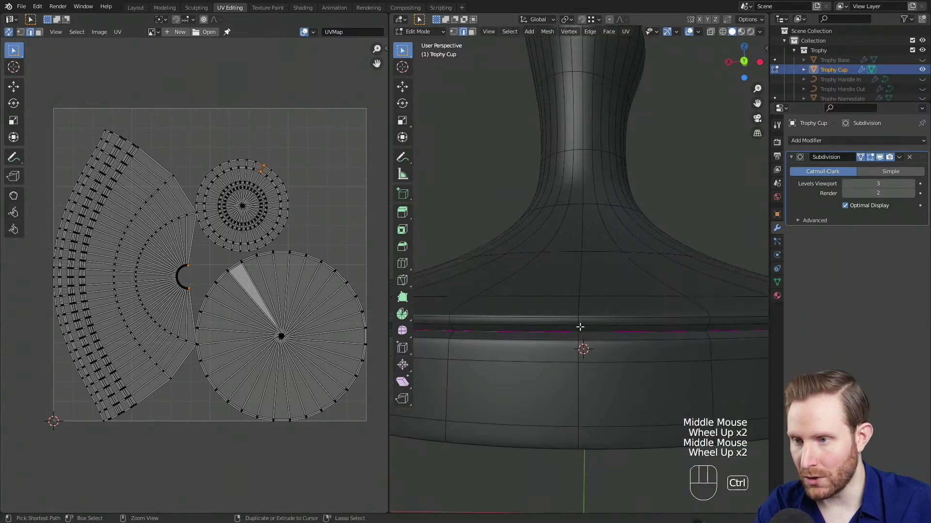
ctrl+click(578, 329)
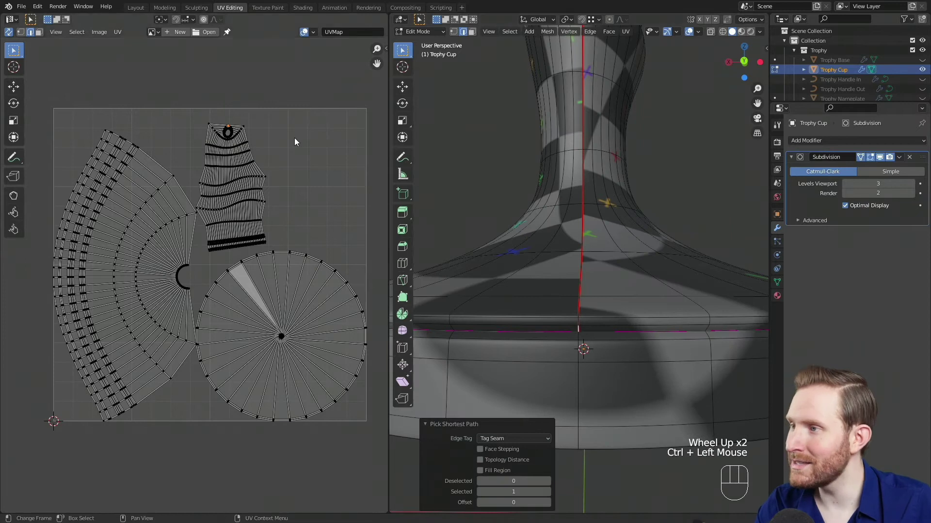
Examine the stem's UV island and the checker pattern on the stem and foot for distortion
scroll(640, 235, down, 2)
middle_drag(640, 235, 559, 80)
scroll(559, 80, down, 2)
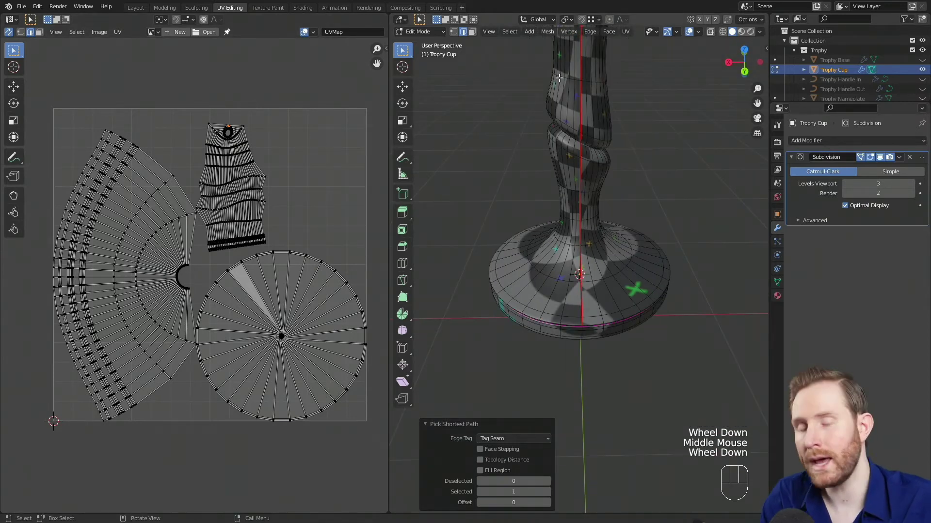
middle_drag(625, 283, 606, 271)
scroll(247, 279, up, 2)
middle_drag(233, 193, 172, 359)
scroll(246, 278, up, 1)
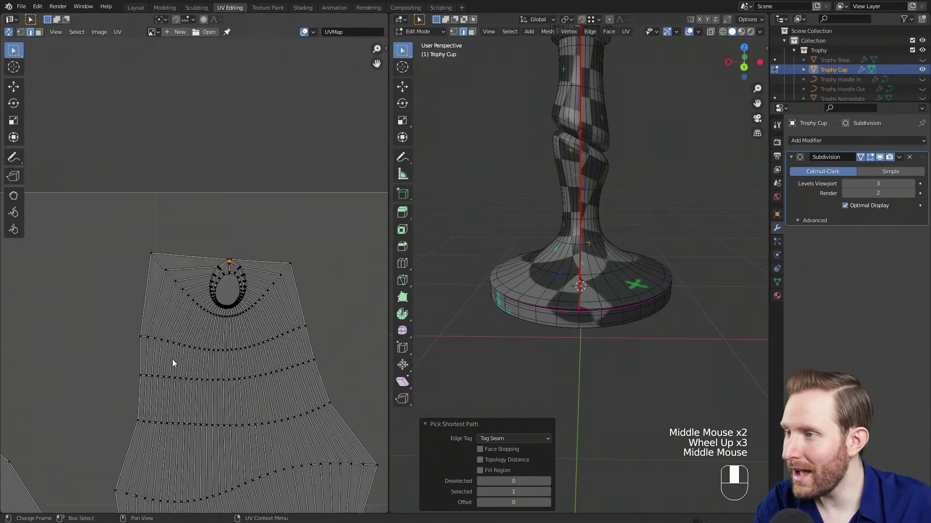
scroll(298, 313, up, 3)
middle_drag(298, 317, 219, 318)
scroll(219, 318, up, 1)
scroll(191, 366, down, 3)
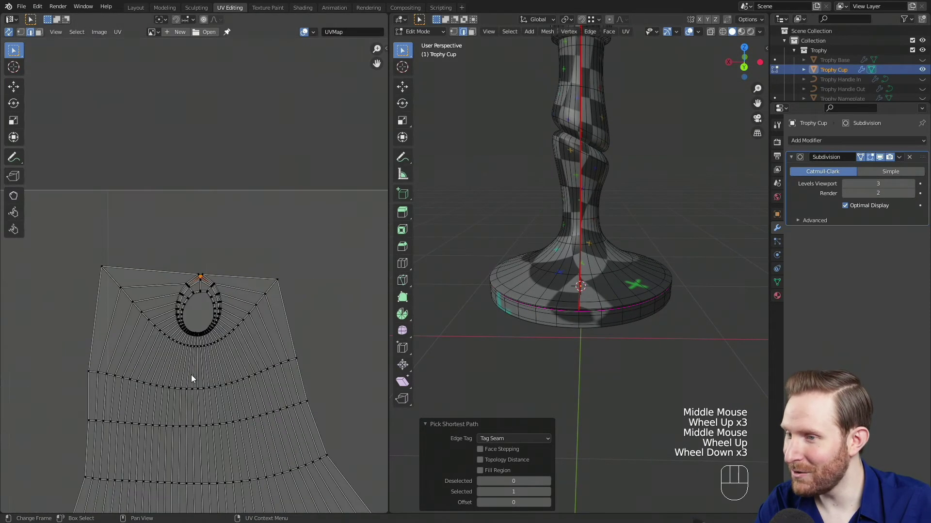
scroll(215, 438, down, 2)
middle_drag(333, 474, 349, 310)
Select the edge loop in the crease around the foot's rim and mark it as a seam
middle_drag(582, 301, 609, 302)
shift+middle_drag(608, 303, 623, 278)
scroll(599, 292, up, 2)
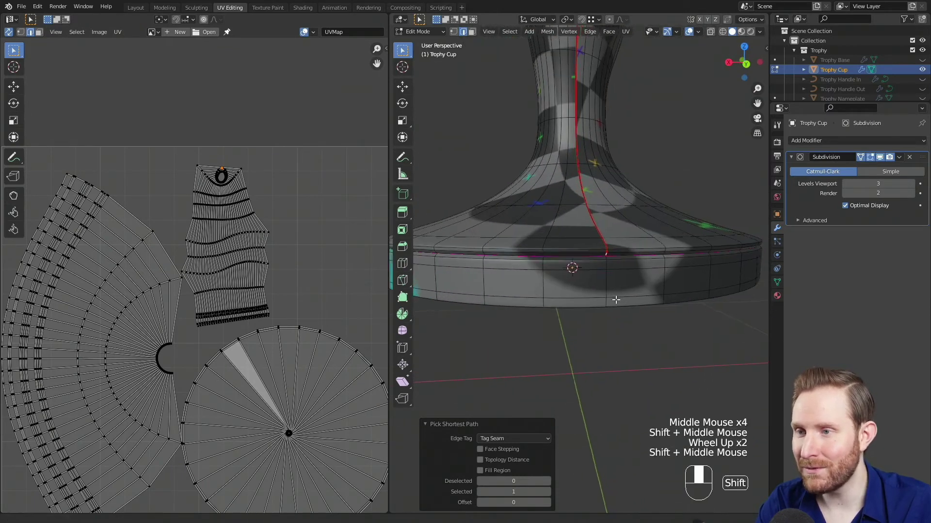
scroll(624, 278, up, 3)
alt+click(609, 254)
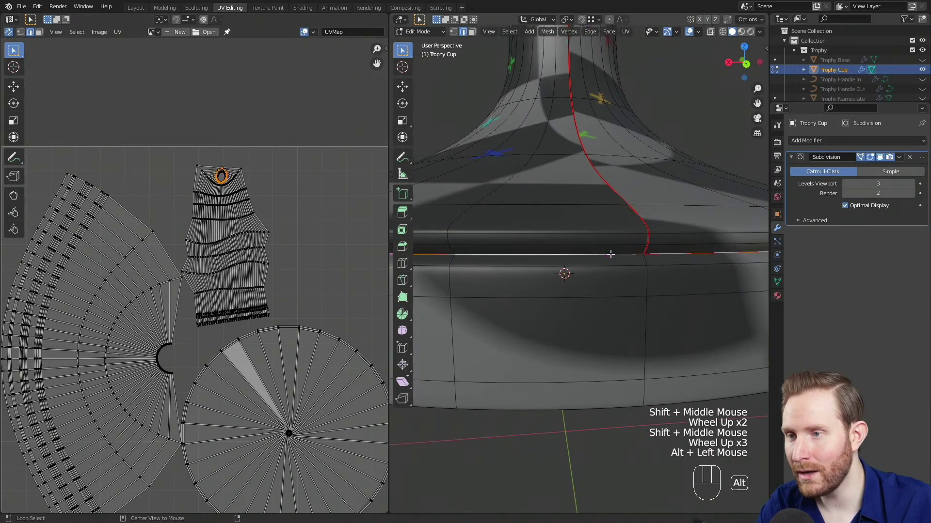
scroll(613, 254, down, 2)
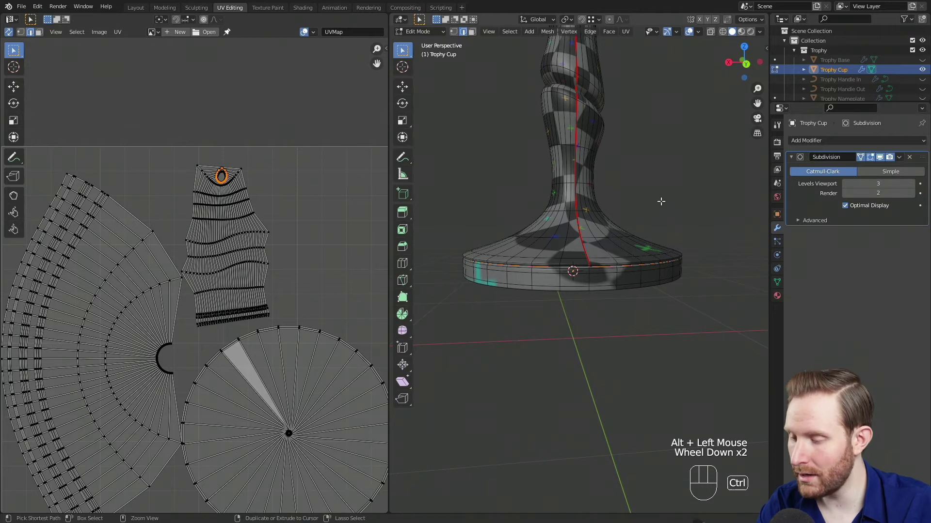
key(ctrl+e)
click(650, 190)
Examine the stem and foot UV islands and the checker pattern on the stem, the bowl's exterior and its interior
middle_drag(247, 272, 141, 323)
scroll(219, 259, down, 2)
scroll(213, 265, up, 2)
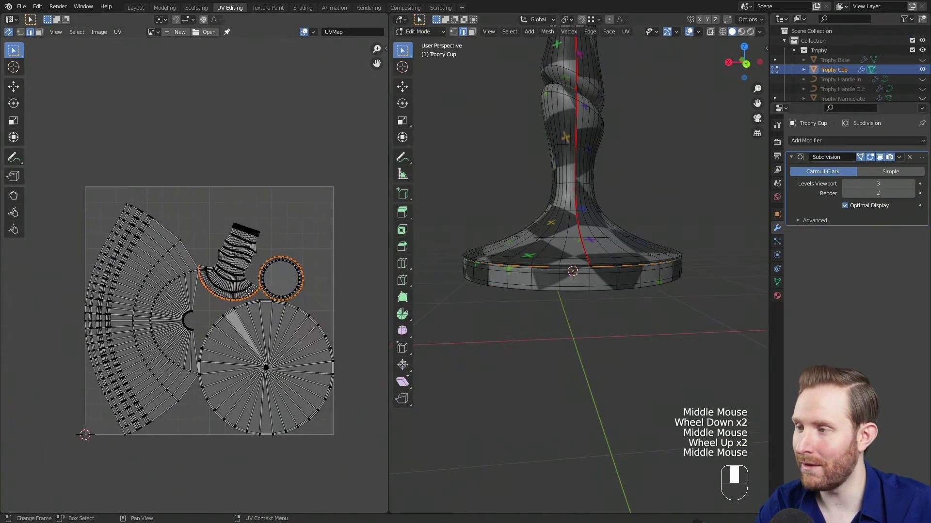
scroll(130, 326, up, 1)
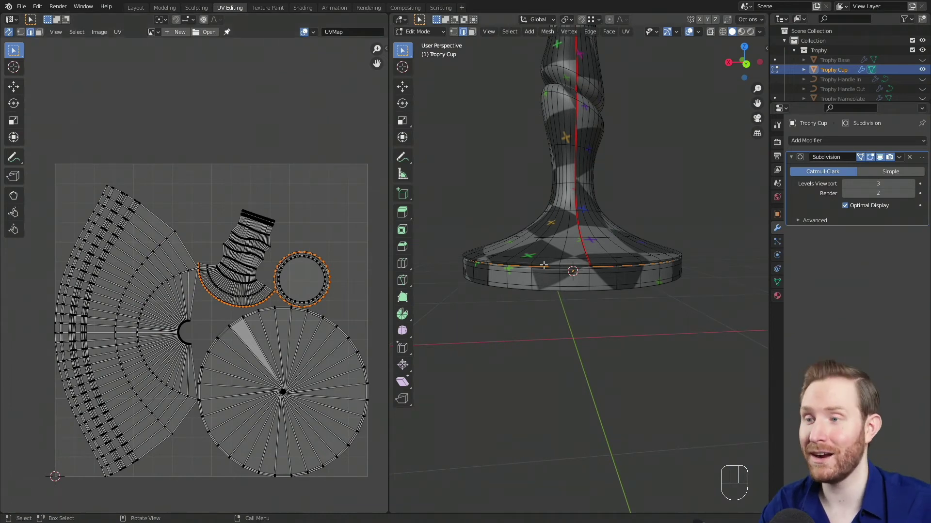
scroll(602, 141, down, 2)
shift+middle_drag(602, 140, 591, 286)
scroll(592, 286, down, 3)
scroll(262, 345, up, 2)
middle_drag(262, 345, 251, 327)
scroll(252, 327, down, 1)
middle_drag(653, 132, 641, 213)
scroll(629, 263, down, 1)
shift+middle_drag(641, 213, 600, 279)
middle_drag(600, 279, 569, 279)
scroll(561, 241, down, 2)
scroll(579, 271, up, 2)
scroll(575, 276, down, 1)
scroll(569, 279, up, 2)
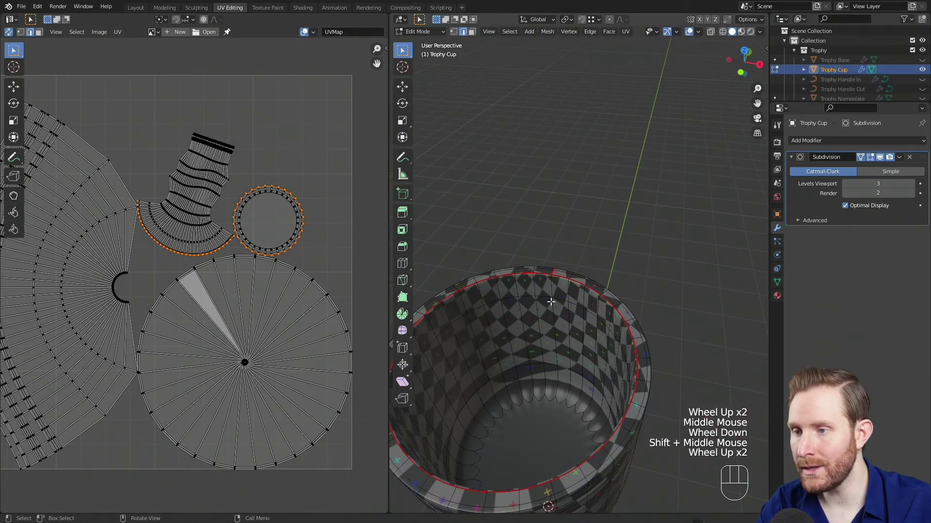
scroll(626, 320, down, 2)
shift+middle_drag(557, 363, 632, 296)
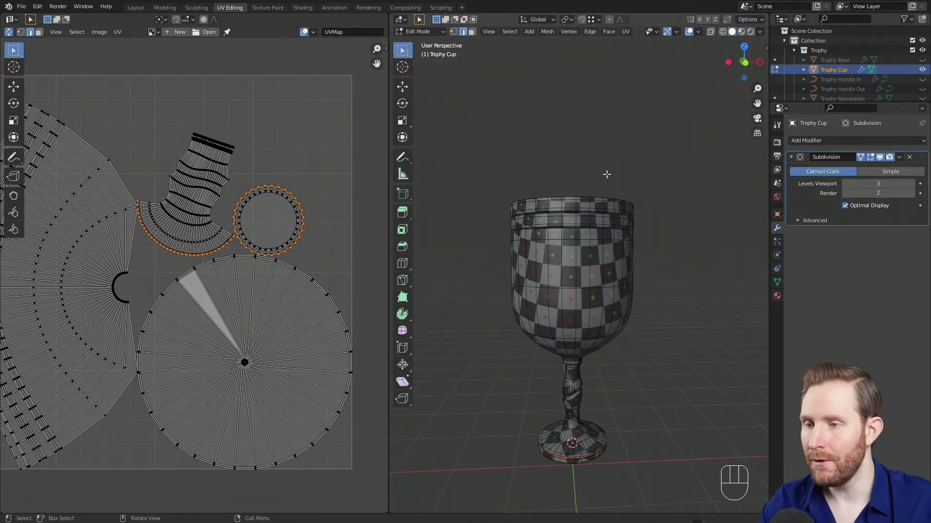
middle_drag(544, 295, 622, 285)
middle_drag(606, 227, 576, 221)
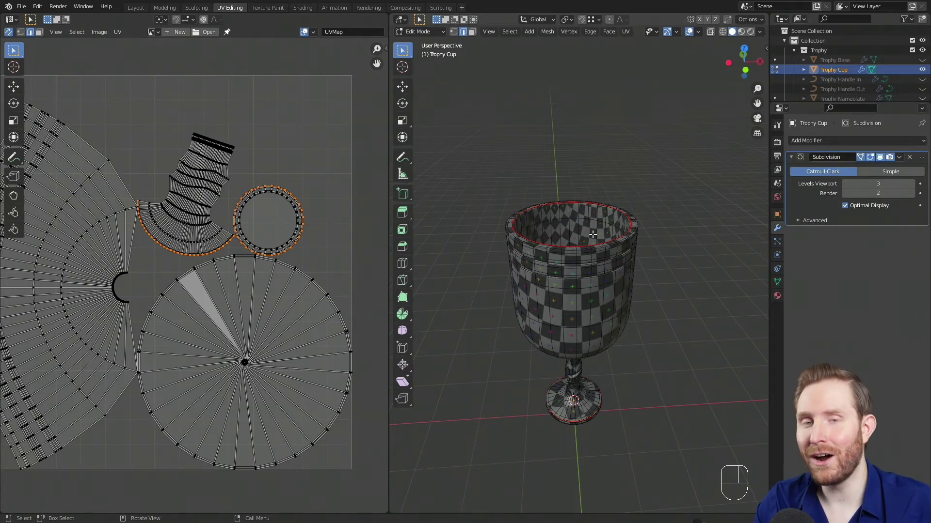
Mark a vertical seam down the bowl's inside wall, from the inner lip to the start of the rounded bottom
middle_drag(621, 261, 693, 306)
scroll(694, 306, up, 2)
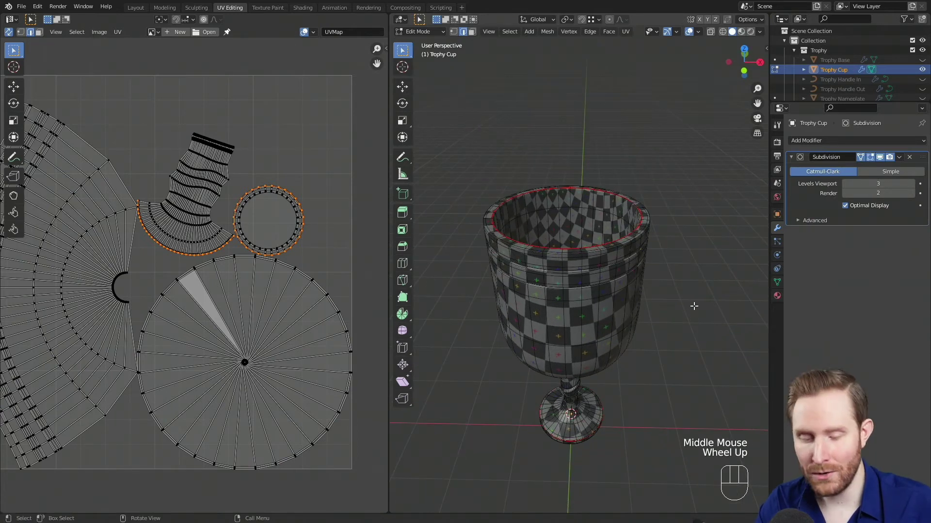
key(ctrl+KP_1)
shift+middle_drag(645, 264, 656, 266)
scroll(646, 289, up, 3)
middle_drag(599, 198, 595, 171)
click(599, 150)
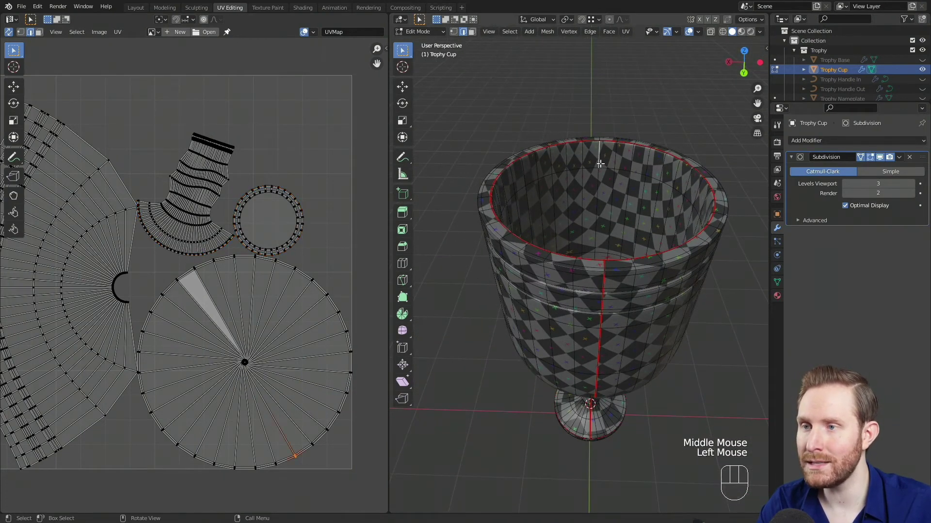
ctrl+click(599, 191)
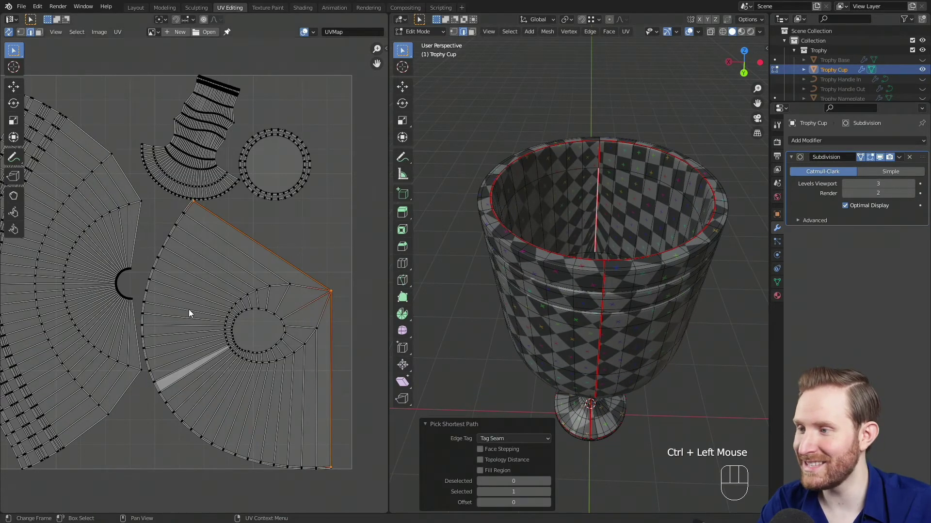
Select the edge loop inside the bowl at the lower end of the wall seam and mark it as a seam
middle_drag(210, 301, 235, 292)
middle_drag(582, 190, 561, 257)
scroll(562, 258, up, 2)
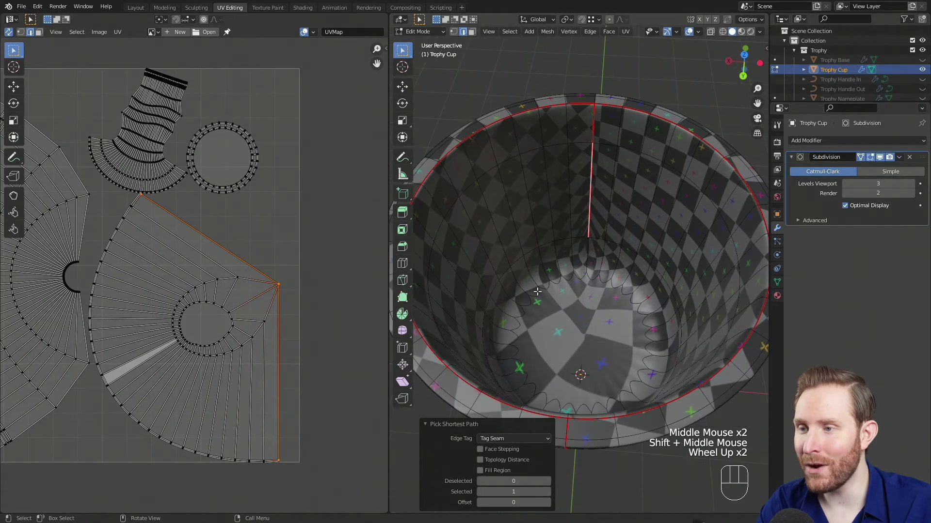
key(alt)
alt+click(597, 238)
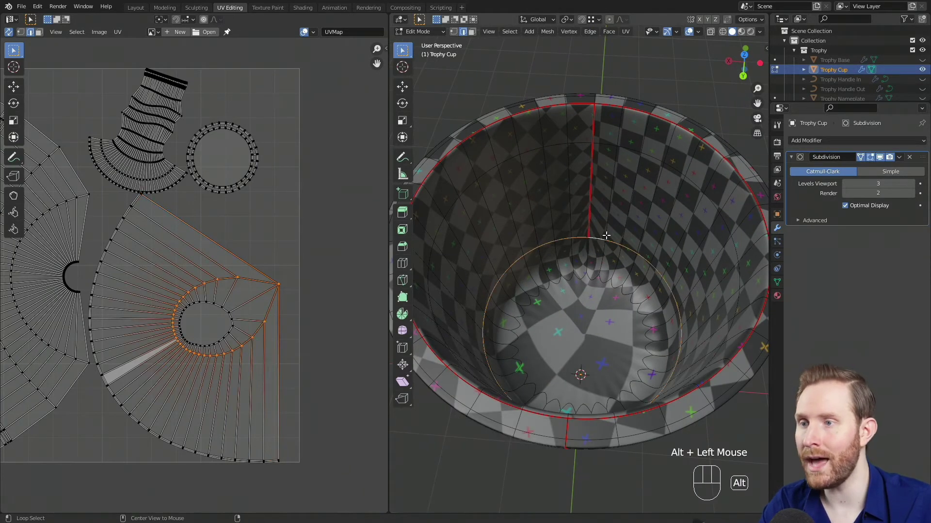
key(ctrl)
key(ctrl+e)
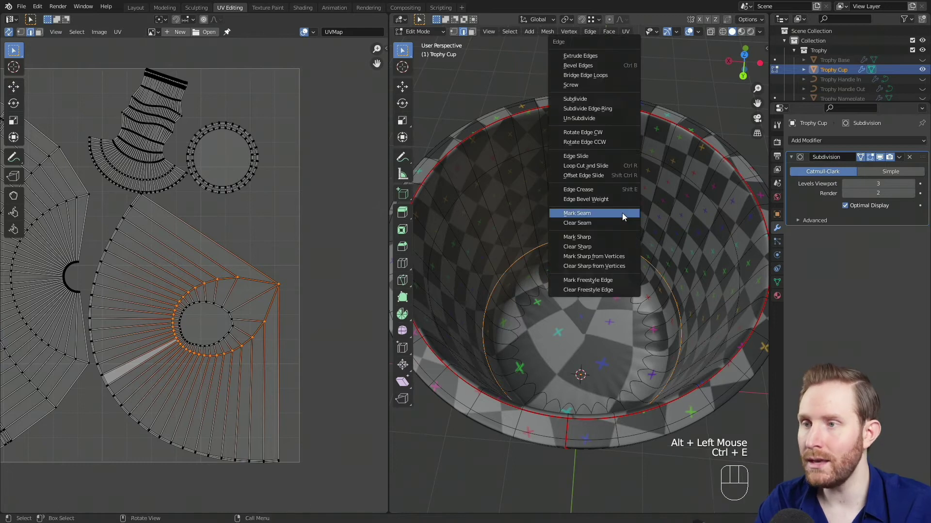
click(602, 215)
Examine the updated UV islands and the checker pattern on the bowl's interior and exterior from several sides
middle_drag(210, 279, 267, 270)
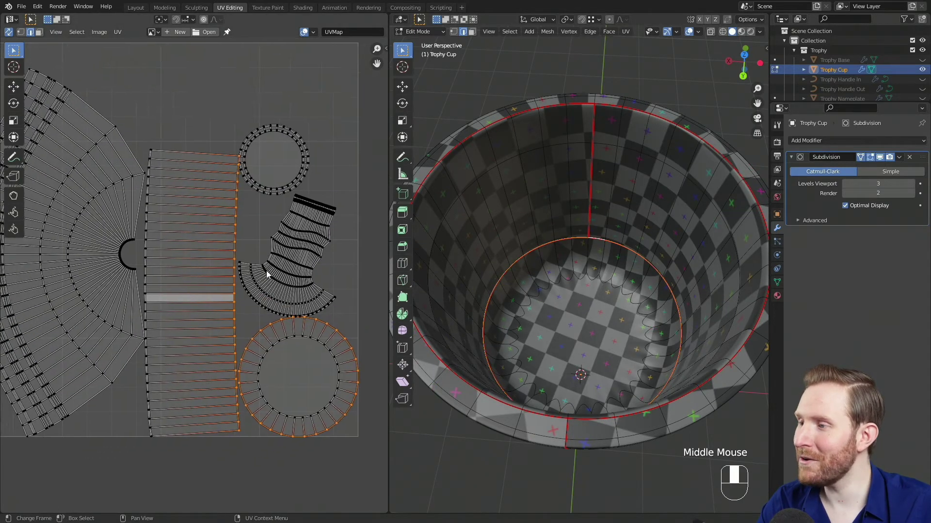
scroll(254, 370, down, 1)
middle_drag(271, 360, 293, 373)
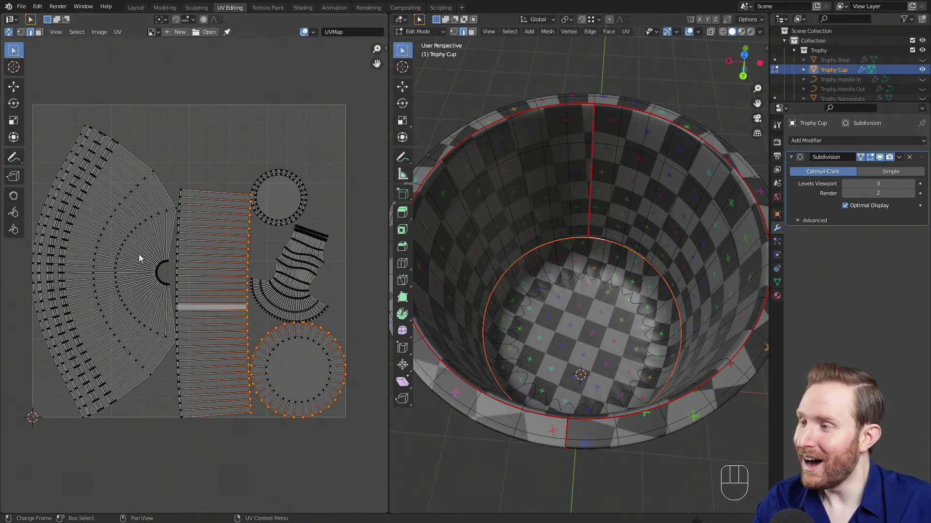
scroll(630, 300, down, 2)
middle_drag(630, 300, 705, 259)
middle_drag(558, 282, 656, 277)
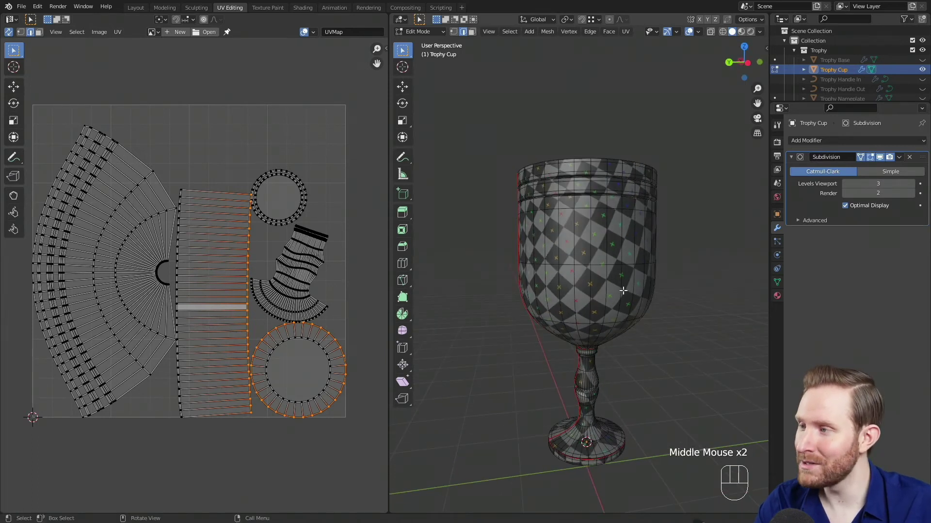
middle_drag(146, 251, 199, 258)
scroll(199, 258, up, 2)
scroll(202, 264, down, 1)
middle_drag(307, 274, 279, 262)
middle_drag(588, 281, 567, 276)
scroll(567, 276, up, 2)
scroll(565, 276, down, 1)
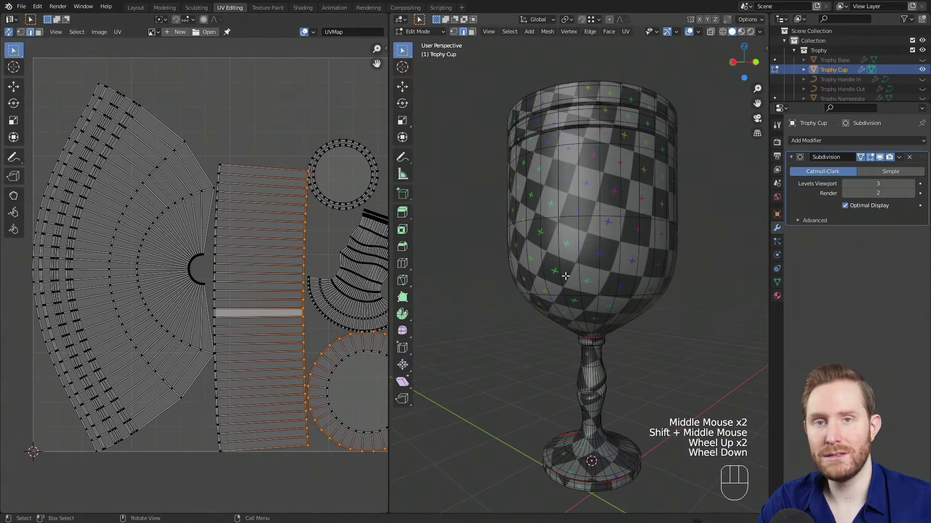
scroll(566, 276, down, 1)
middle_drag(565, 275, 566, 277)
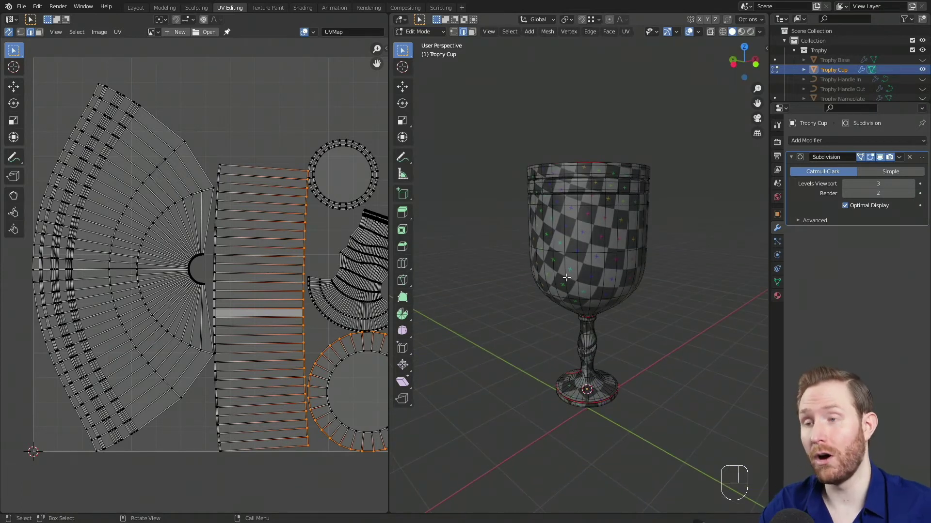
scroll(566, 277, up, 1)
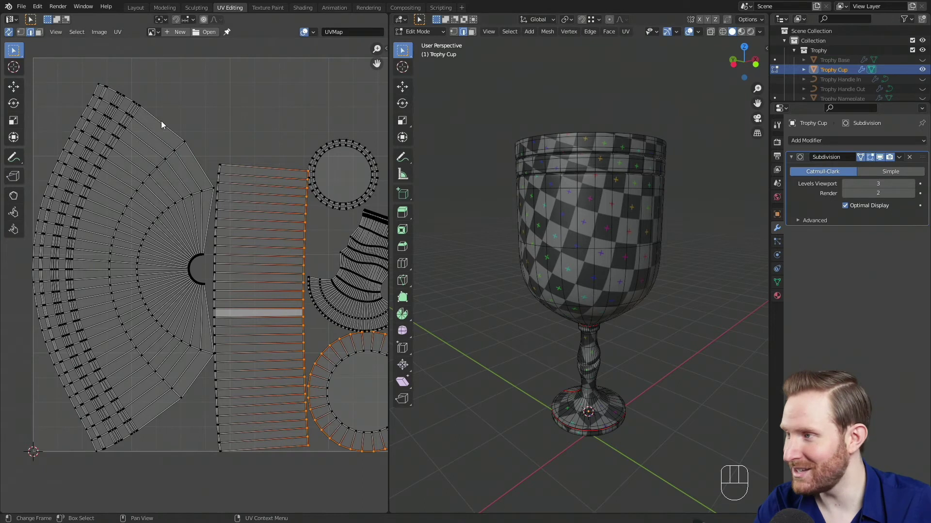
Straighten one lengthwise edge near the middle of the bowl's outer-wall UV island by scaling it to 0 along Y
middle_drag(173, 306, 273, 307)
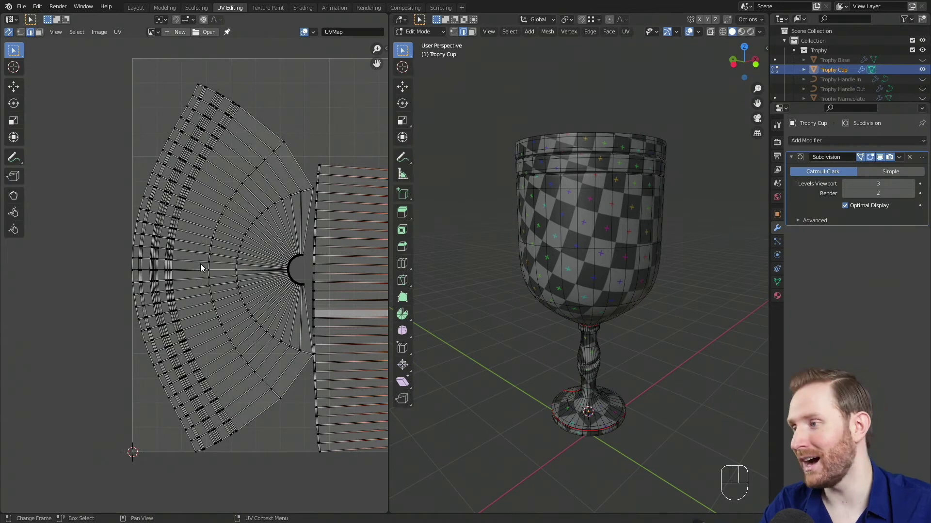
scroll(183, 235, up, 3)
middle_drag(231, 289, 252, 311)
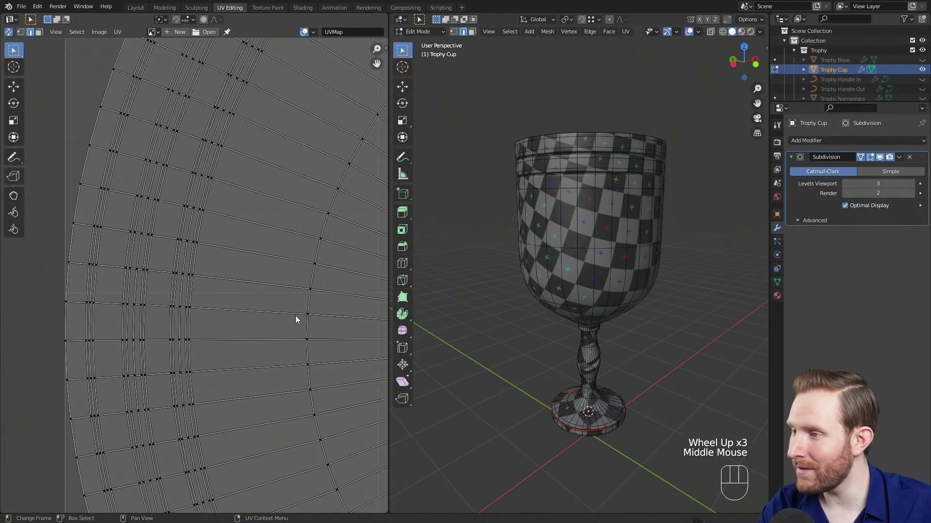
scroll(280, 301, up, 2)
middle_drag(297, 332, 216, 304)
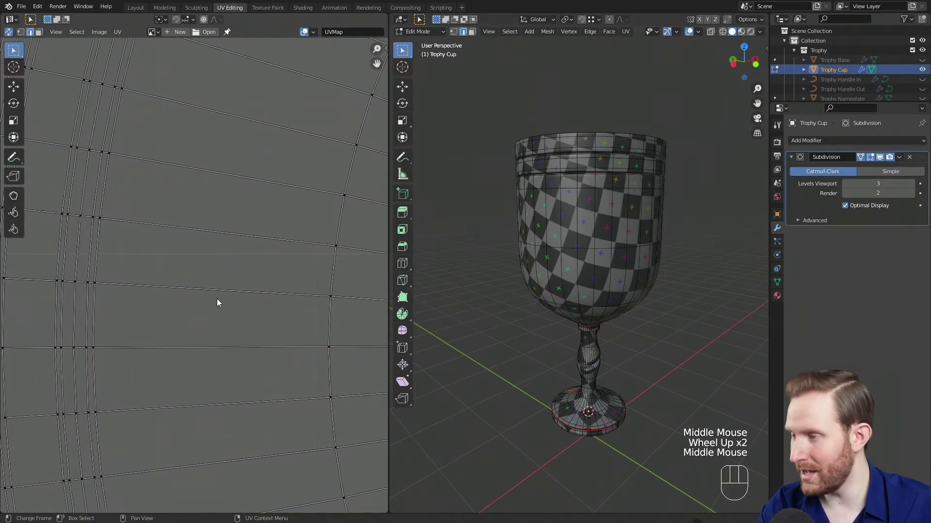
key(2)
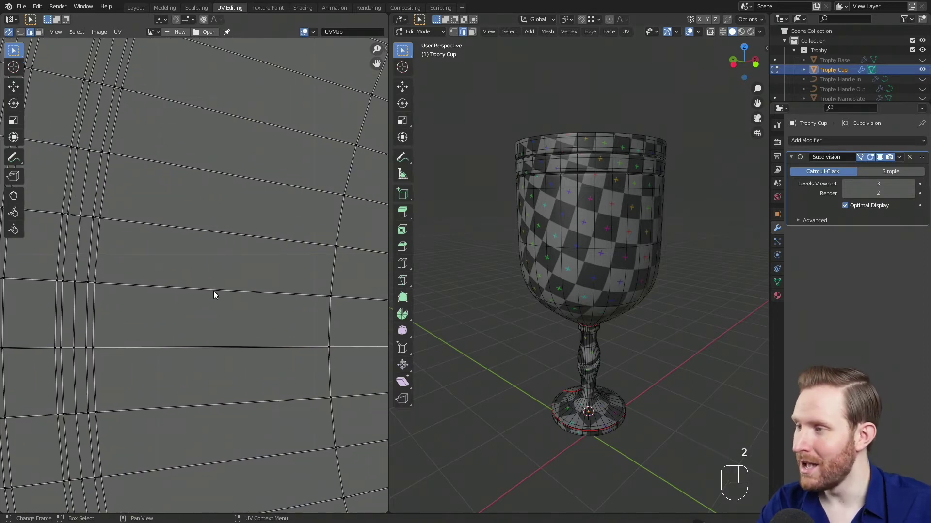
click(219, 291)
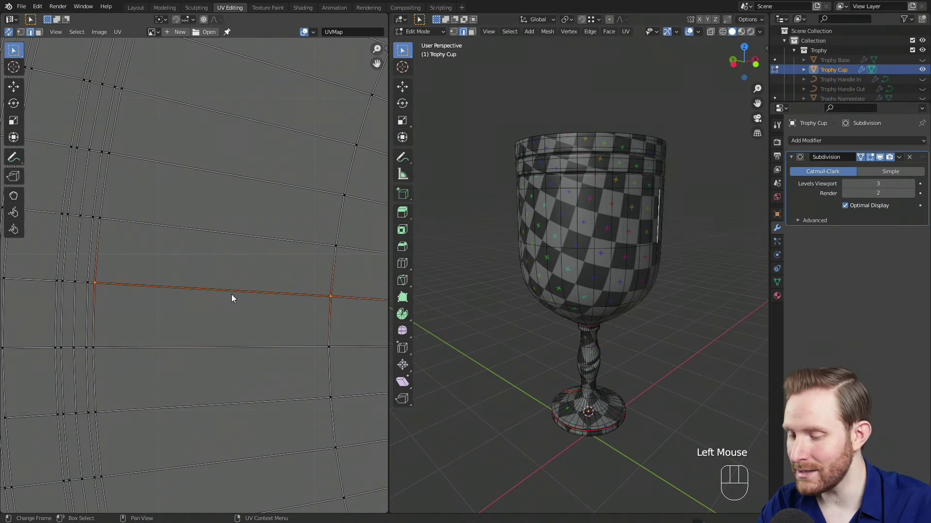
key(s)
key(y)
key(0)
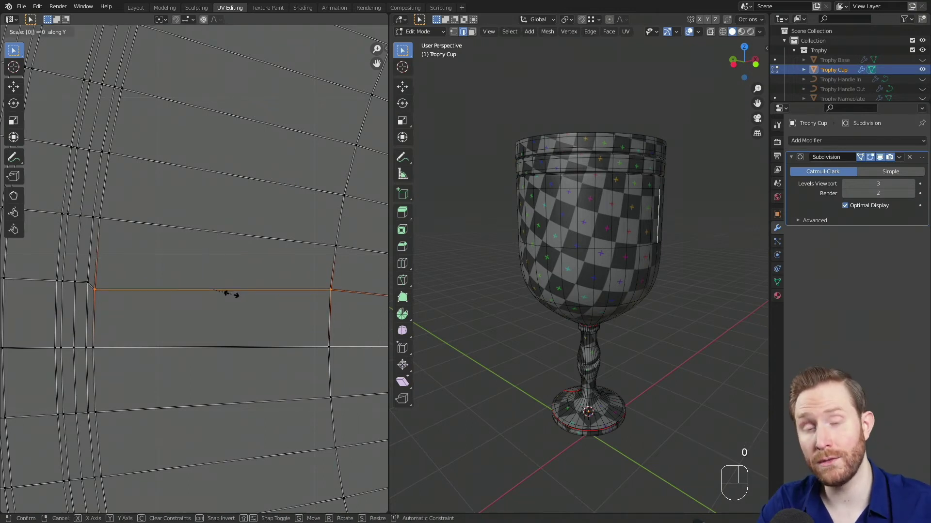
key(Return)
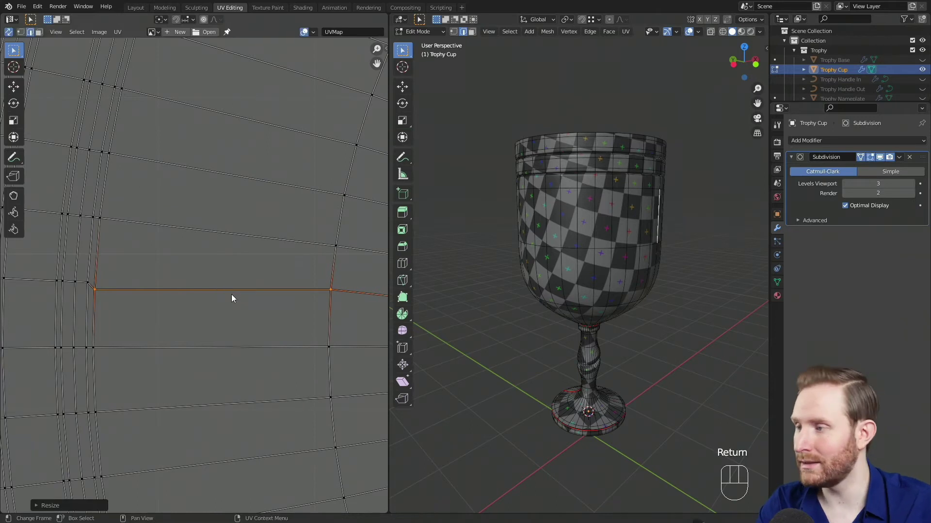
Straighten the neighbouring lengthwise edge just below on the bowl's outer-wall UV island by scaling it to 0 along Y
click(218, 349)
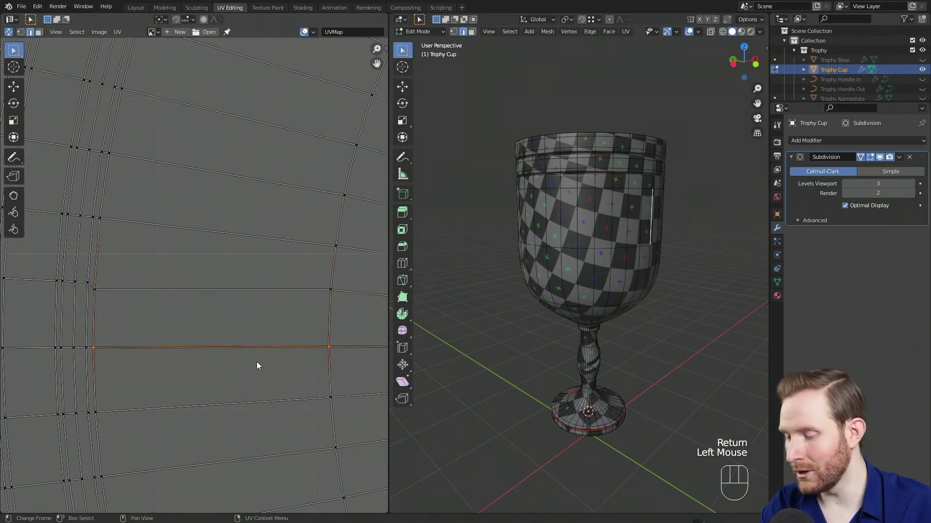
key(s)
key(y)
key(0)
key(Return)
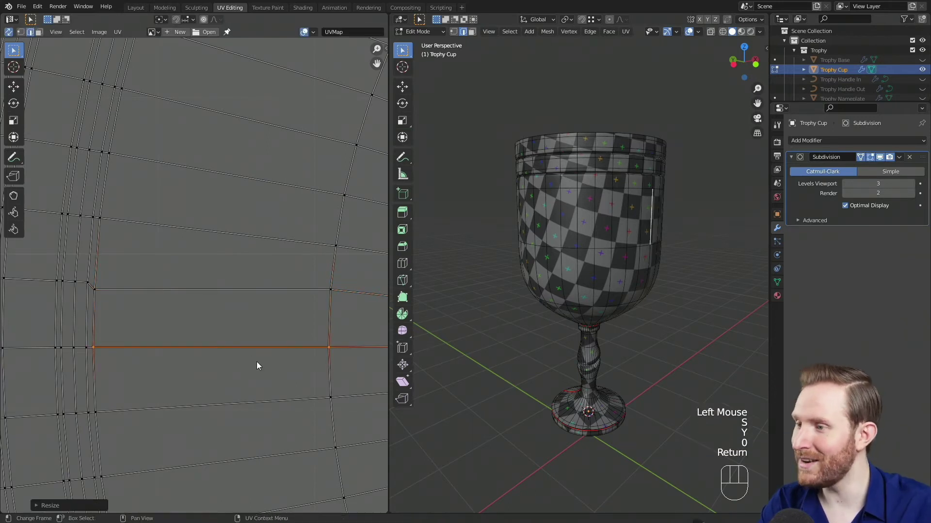
Straighten both short end edges of the same bowl UV face by scaling each to 0 along X
click(100, 323)
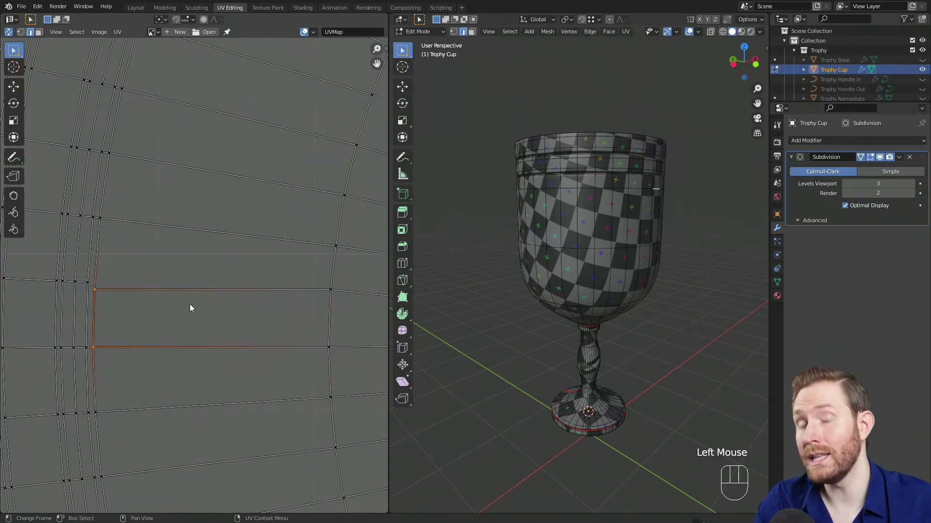
key(s)
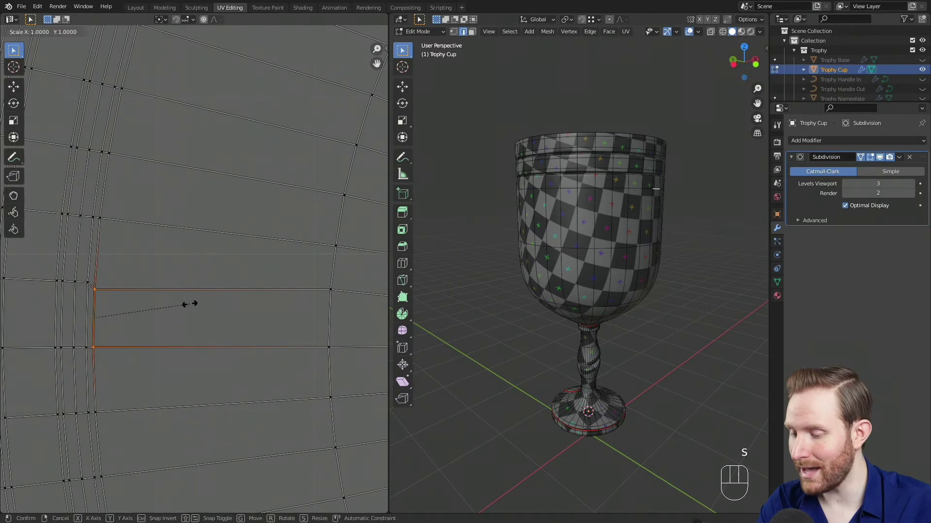
key(x)
key(0)
key(Return)
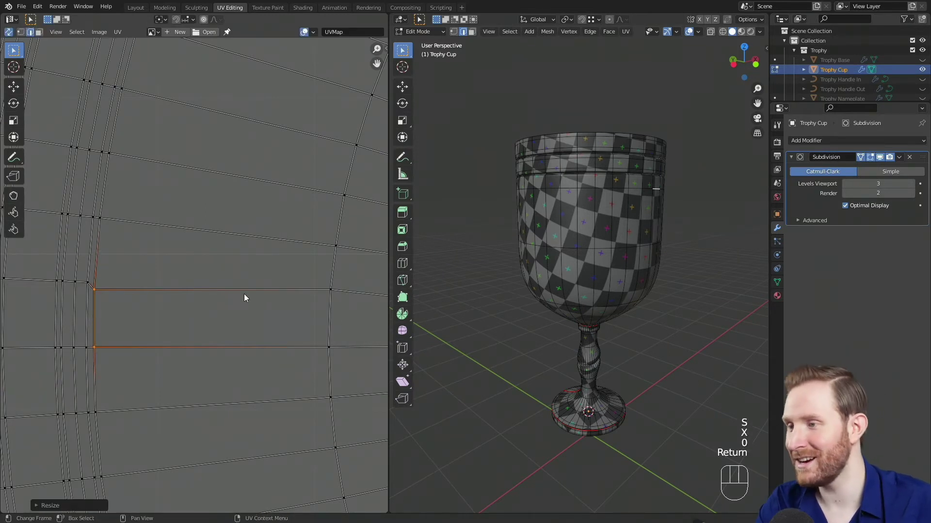
click(326, 333)
key(s)
key(x)
key(0)
key(Return)
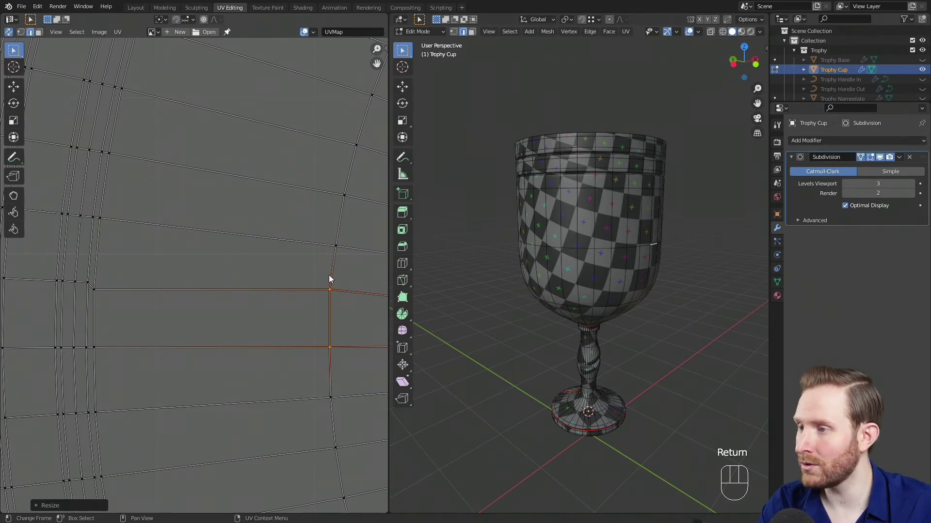
Make the squared-off bowl face the active face and select its entire linked UV island
key(3)
click(210, 317)
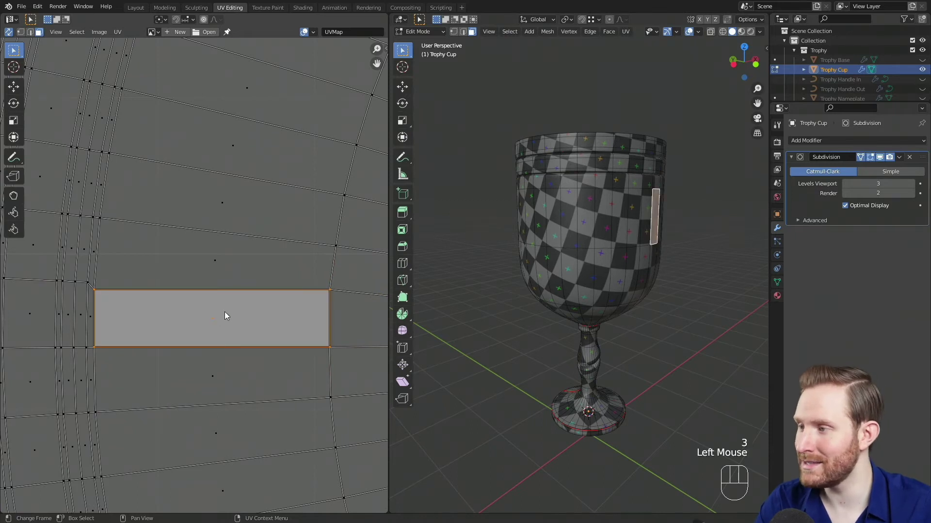
scroll(225, 312, down, 2)
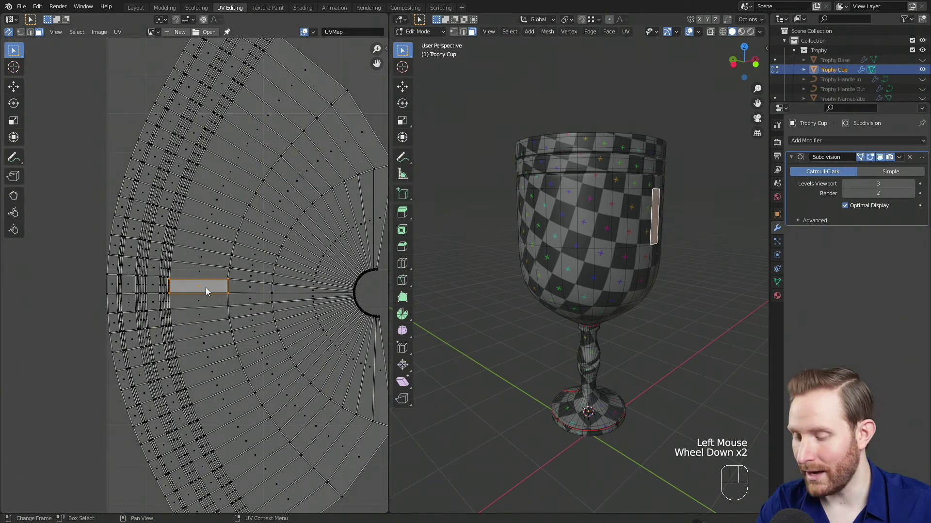
key(l)
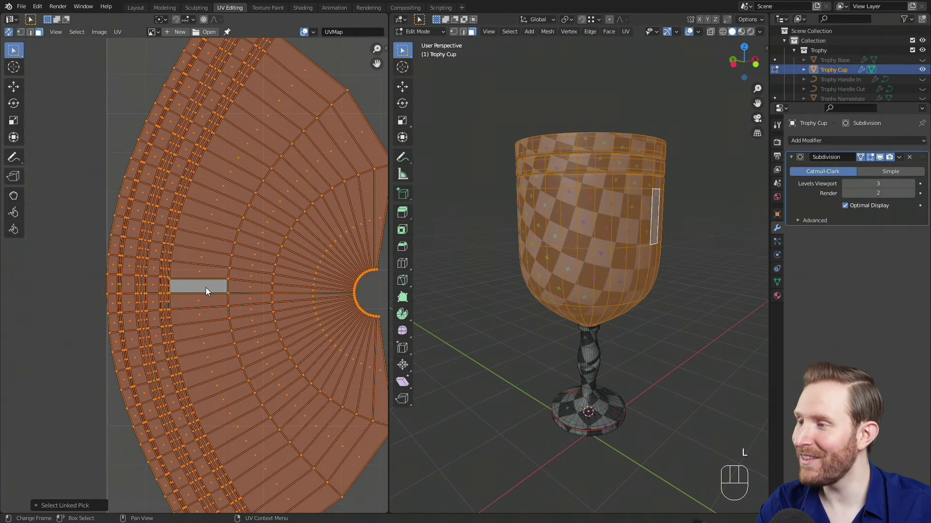
scroll(274, 291, down, 2)
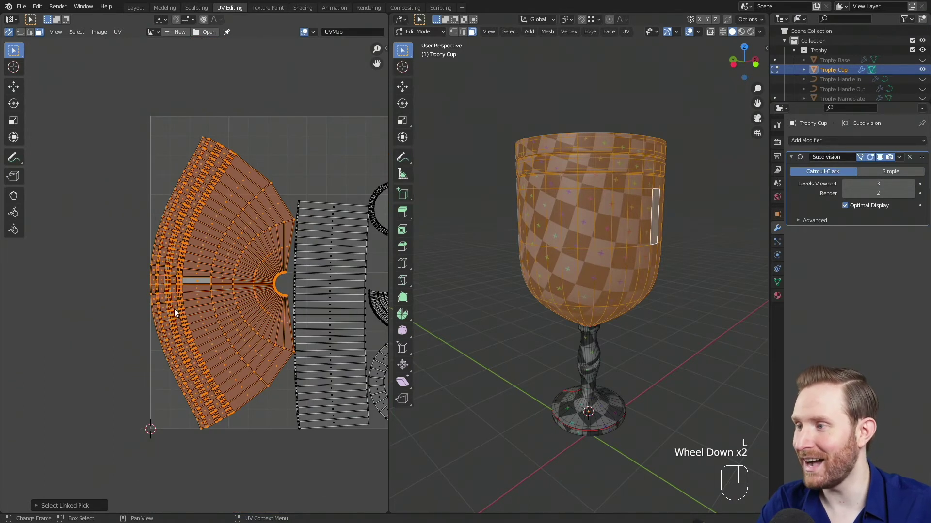
scroll(174, 310, up, 3)
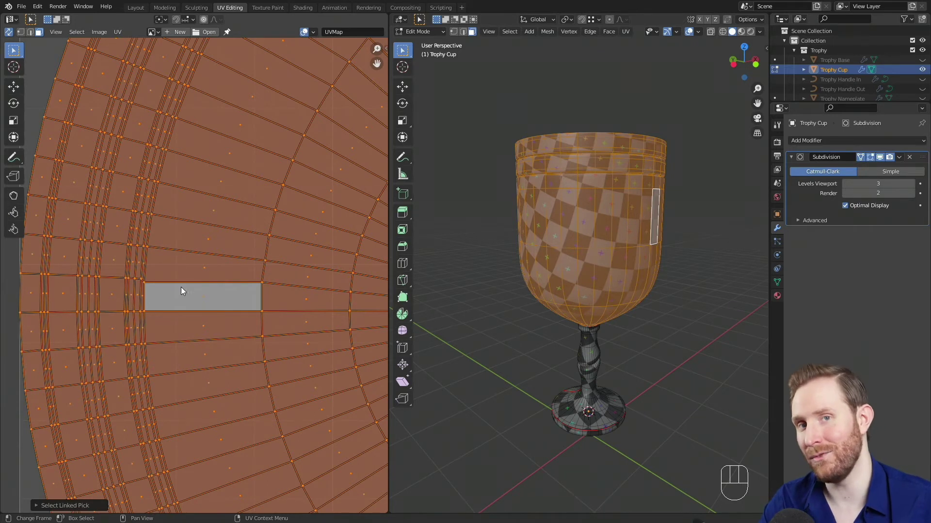
scroll(162, 295, down, 3)
middle_drag(159, 296, 180, 305)
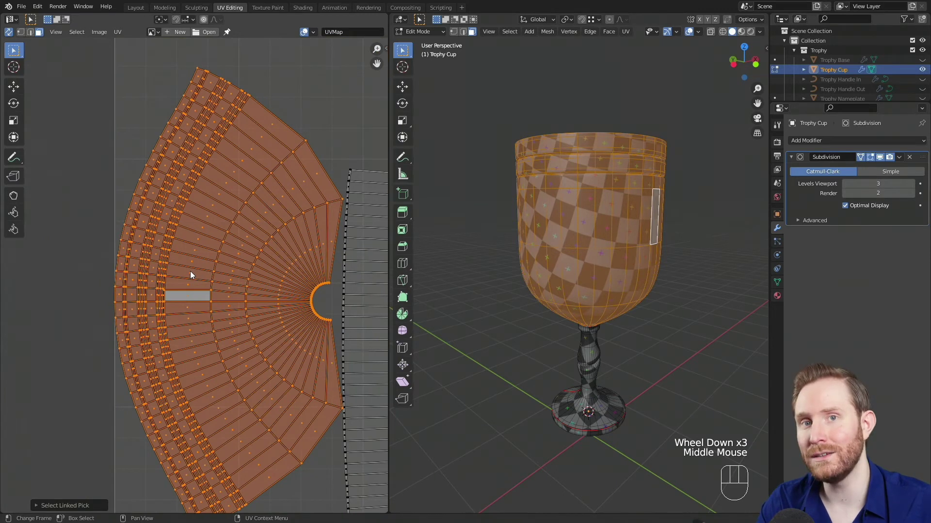
Unwrap the selected bowl island with Follow Active Quads, using the Length Average edge length mode
key(u)
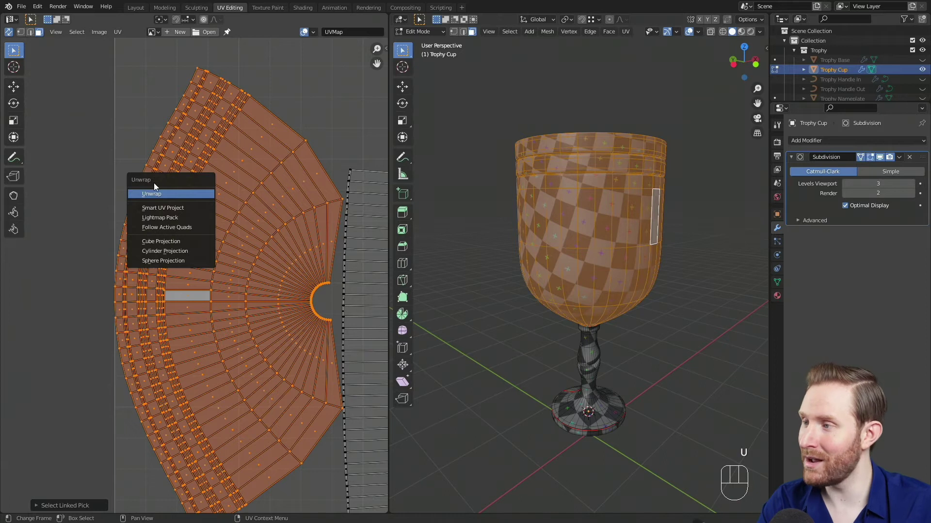
click(167, 228)
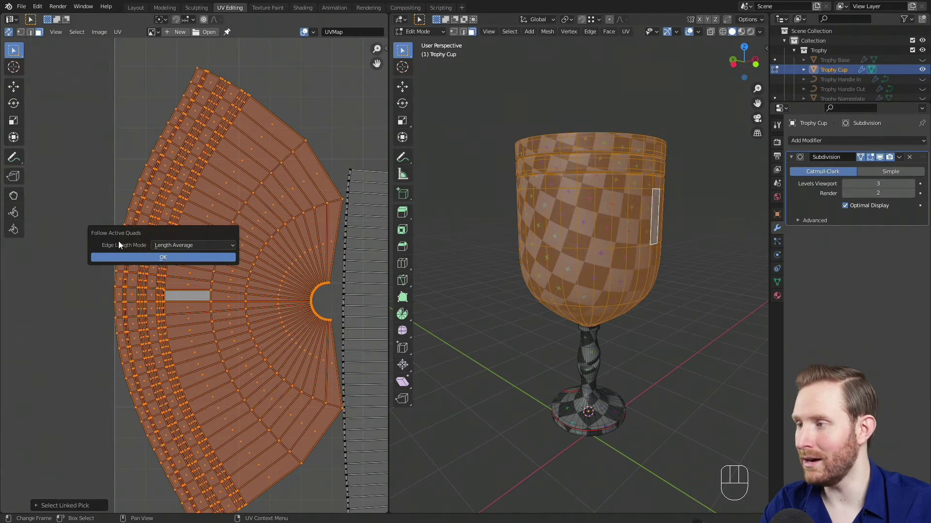
click(149, 257)
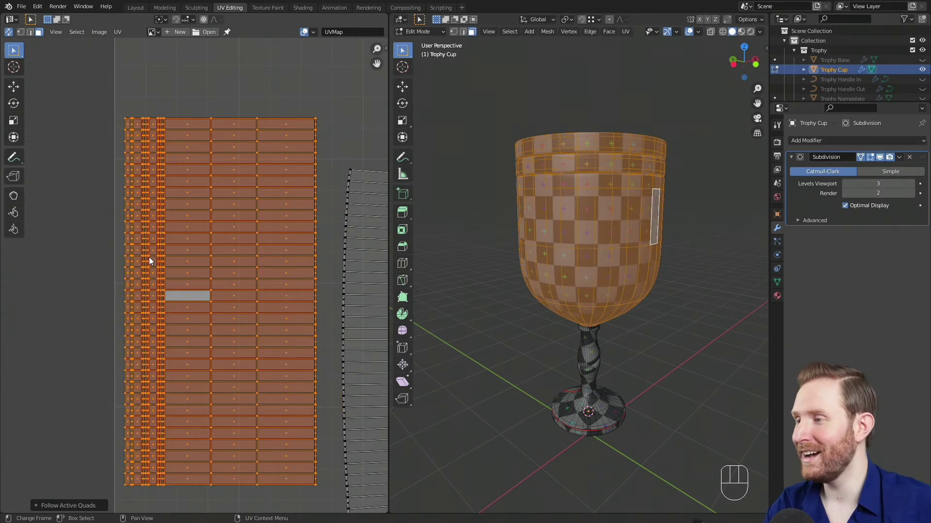
middle_drag(149, 257, 103, 222)
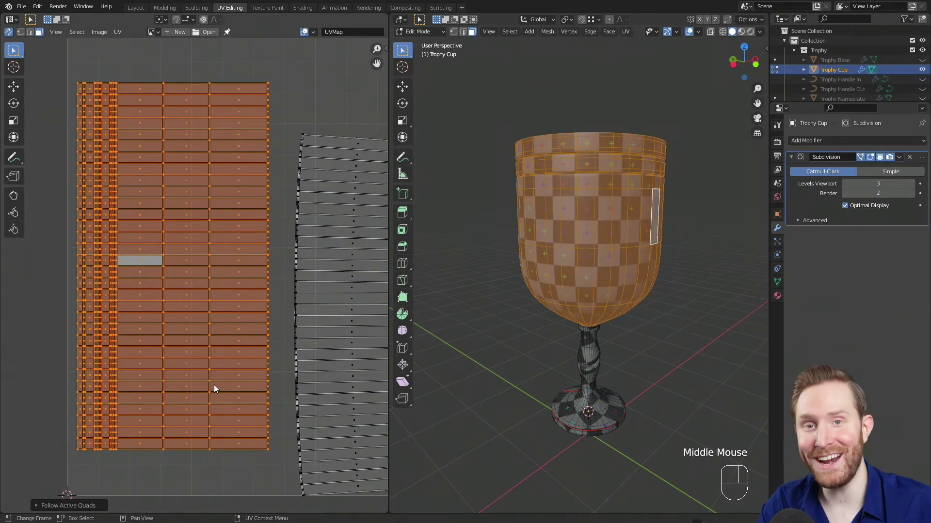
Examine the checker pattern on the bowl's side and underside and compare it with the rest of the UV layout
middle_drag(649, 245, 657, 262)
scroll(562, 266, up, 2)
scroll(562, 266, down, 1)
middle_drag(562, 266, 421, 272)
middle_drag(552, 264, 505, 263)
scroll(509, 262, up, 2)
middle_drag(652, 208, 571, 252)
scroll(551, 233, down, 1)
scroll(571, 251, up, 2)
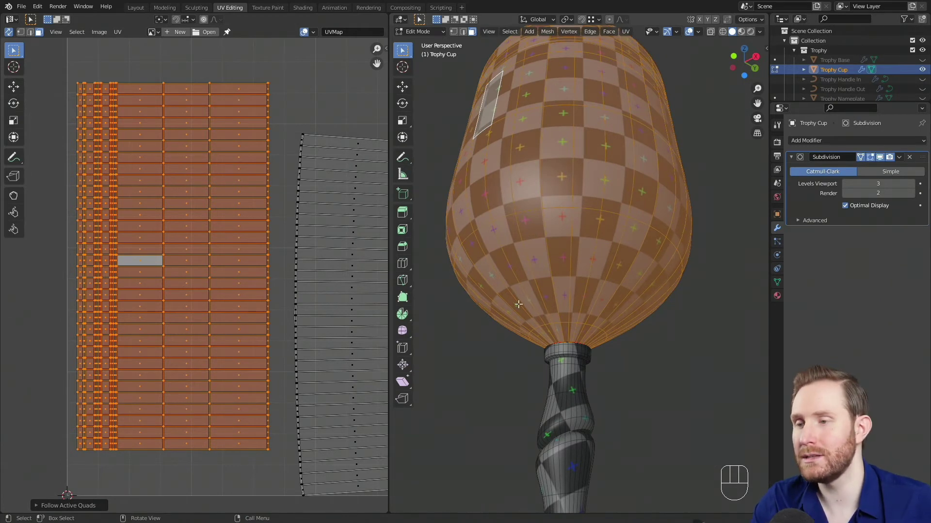
scroll(233, 293, down, 2)
middle_drag(232, 296, 176, 298)
scroll(592, 334, down, 1)
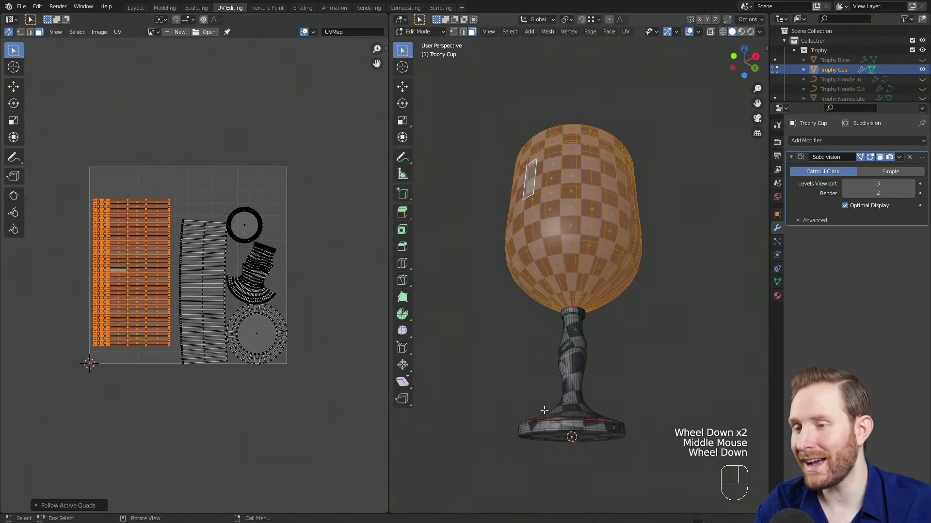
Clear the selection and select the whole UV island of the stem and upper base
scroll(267, 343, up, 2)
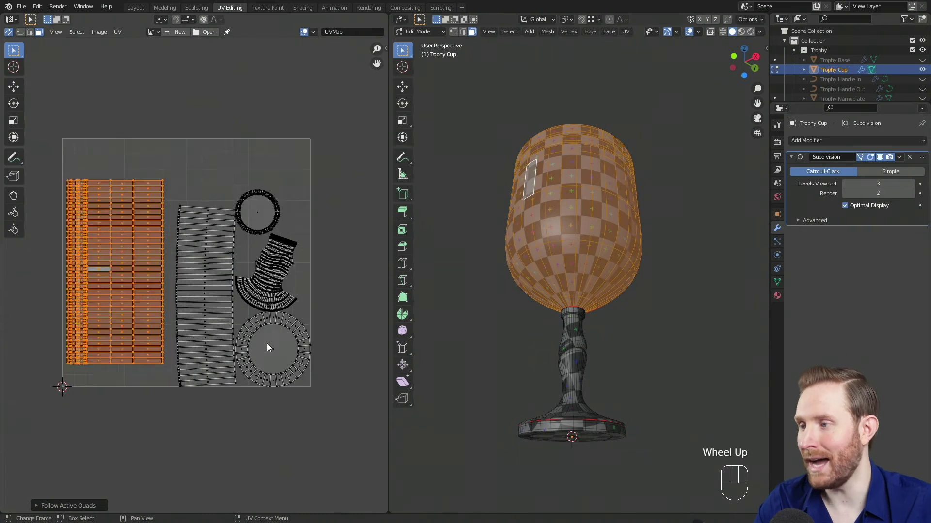
middle_drag(250, 343, 193, 311)
scroll(193, 310, up, 1)
middle_drag(283, 281, 234, 332)
scroll(233, 333, up, 2)
scroll(234, 333, down, 2)
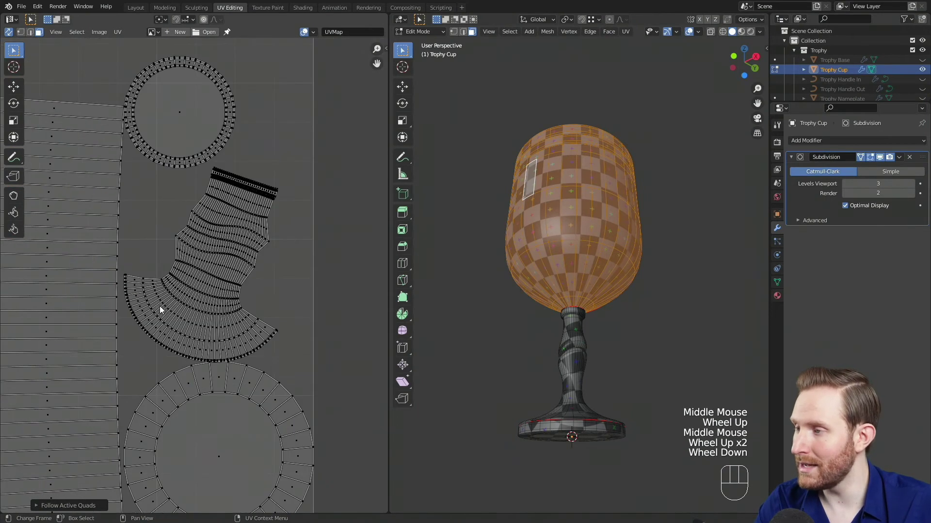
key(alt+a)
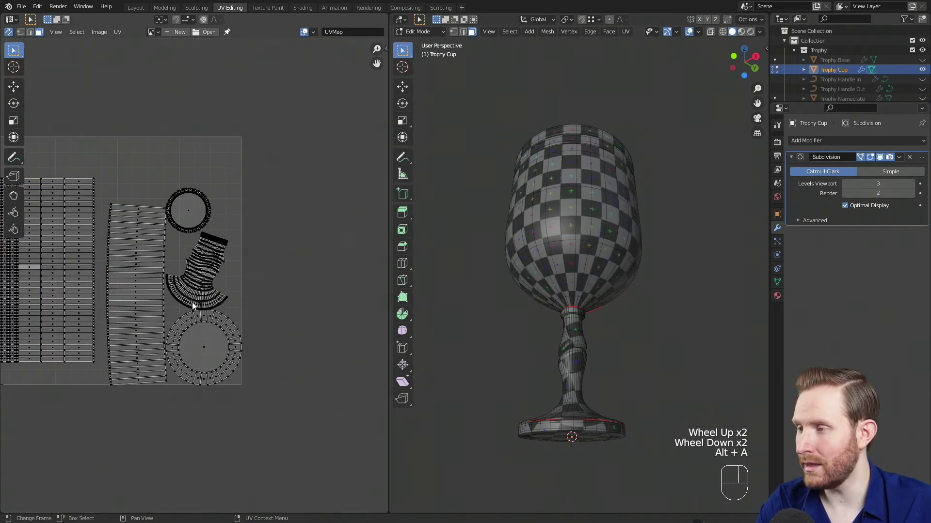
scroll(222, 298, up, 3)
key(l)
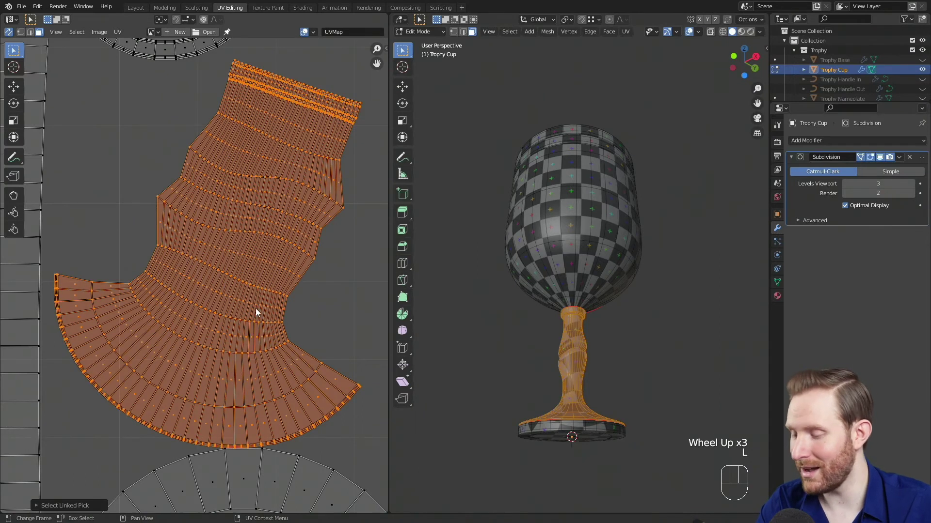
Rotate the stem's UV island about 24 degrees counterclockwise so its central column of faces stands upright
middle_drag(256, 310, 247, 277)
scroll(256, 293, up, 2)
scroll(255, 288, up, 2)
middle_drag(232, 376, 228, 402)
key(r)
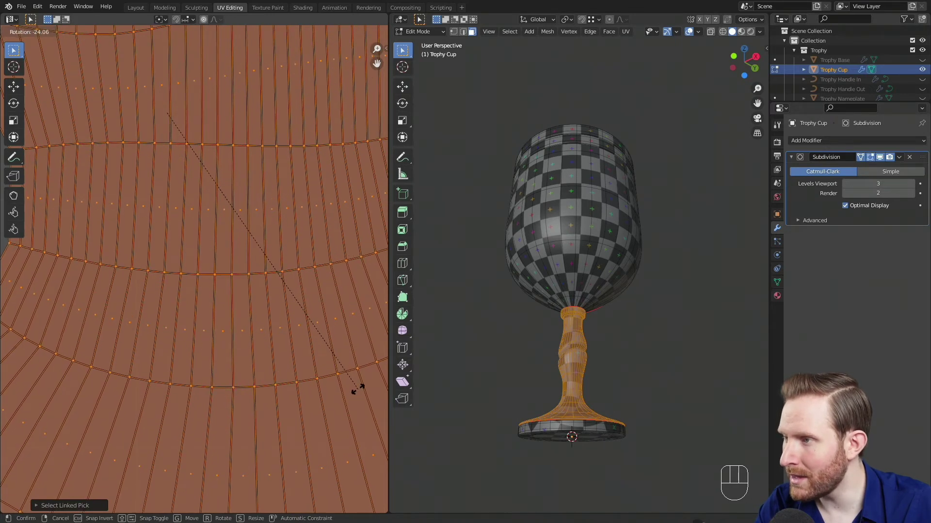
click(354, 387)
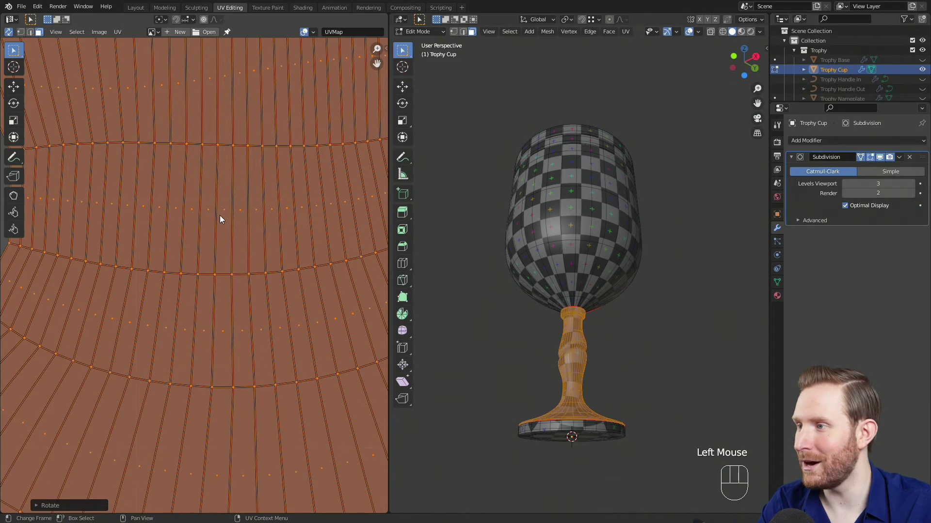
Level the two short edges of one central face on the stem's UV island by scaling each to 0 along Y
middle_drag(225, 213, 248, 266)
scroll(261, 153, up, 2)
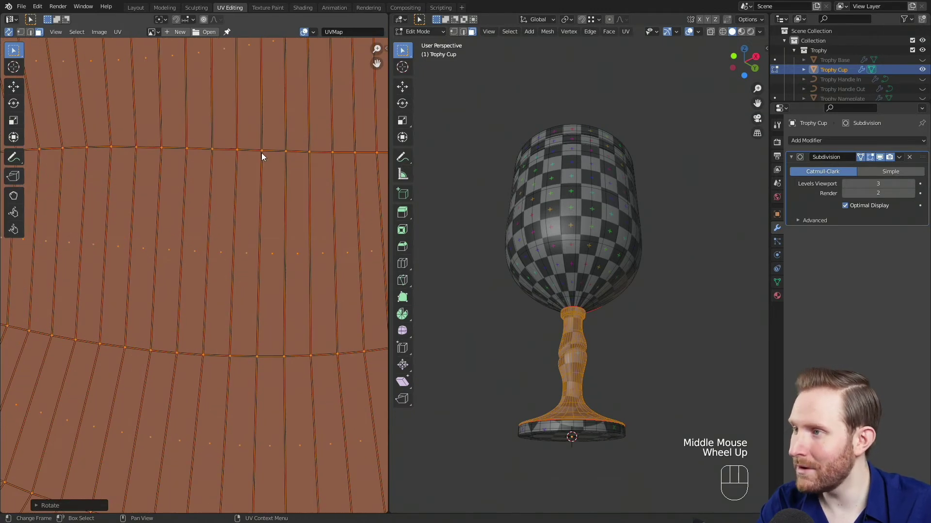
middle_drag(283, 202, 205, 199)
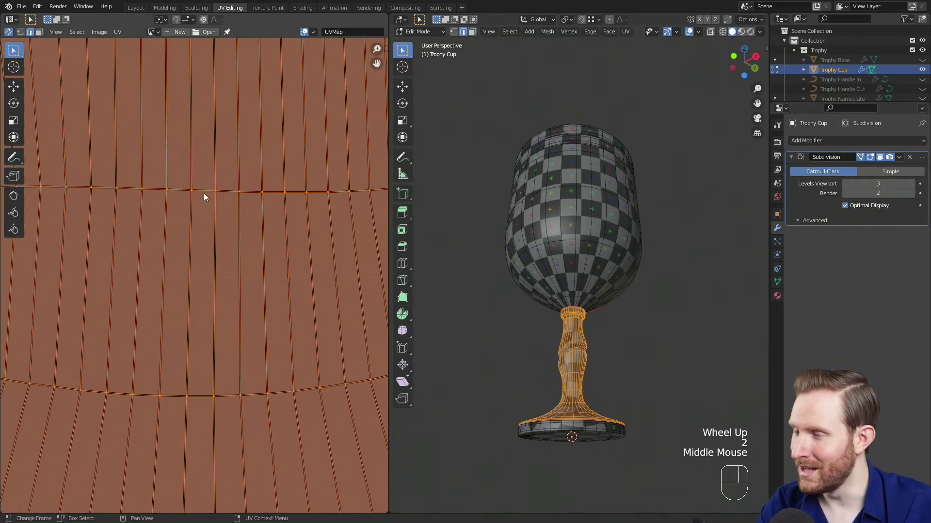
click(201, 191)
key(s)
key(y)
key(0)
key(Return)
click(199, 399)
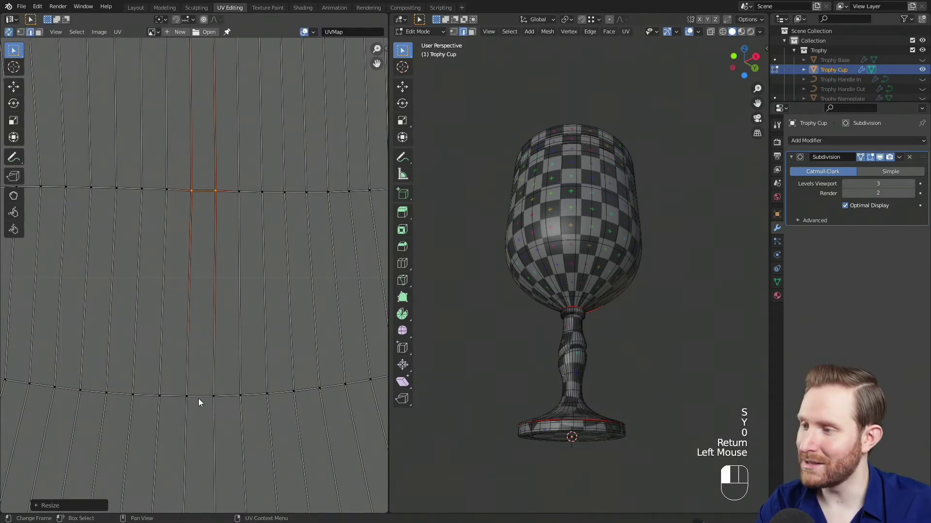
key(s)
key(y)
key(0)
key(Return)
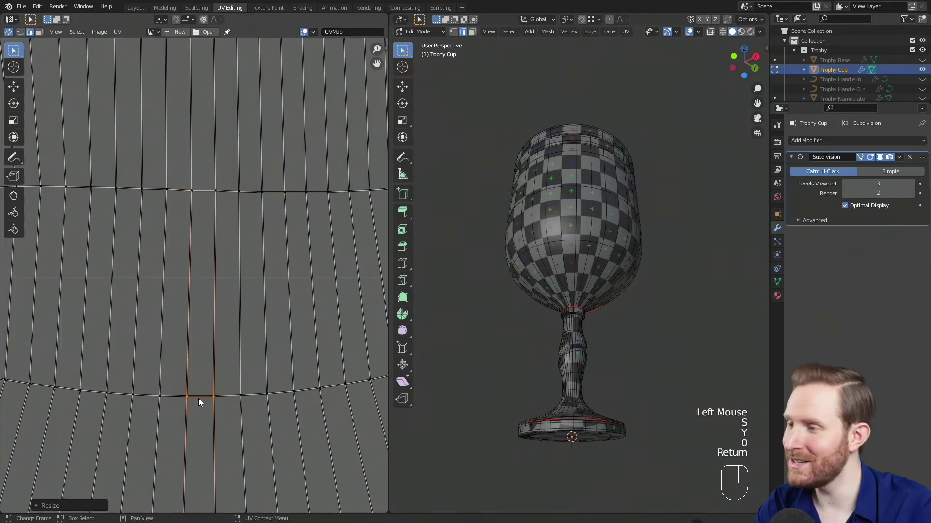
Straighten the two long edges of that central stem face by scaling each to 0 along X
click(185, 328)
key(s)
key(x)
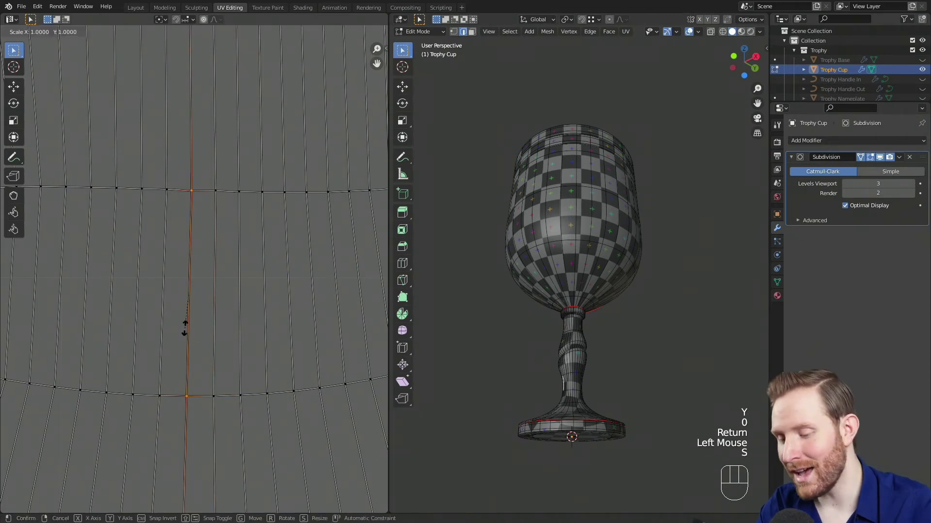
key(0)
key(Return)
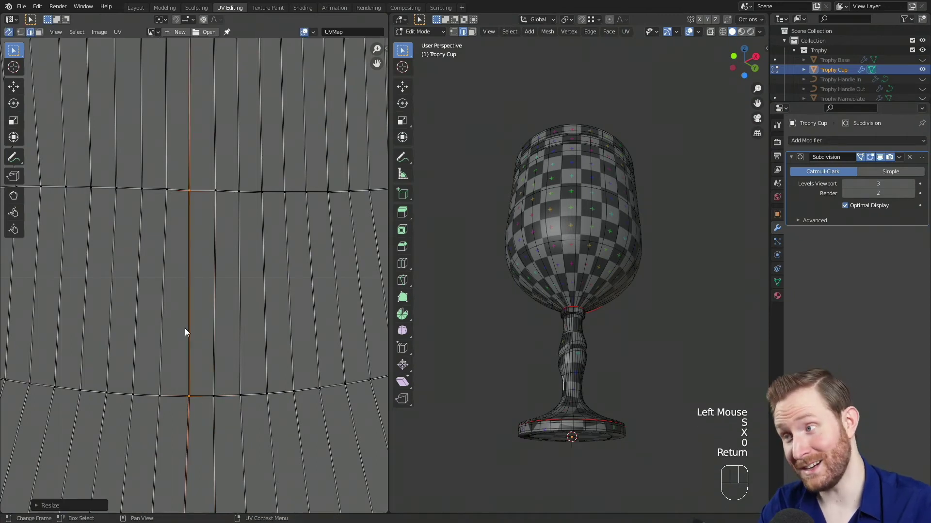
click(213, 318)
key(s)
key(x)
key(0)
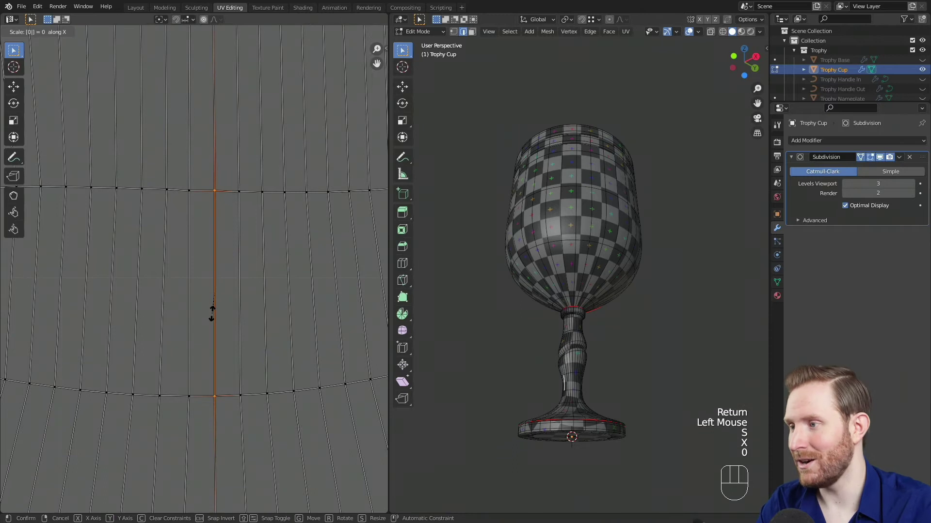
key(Return)
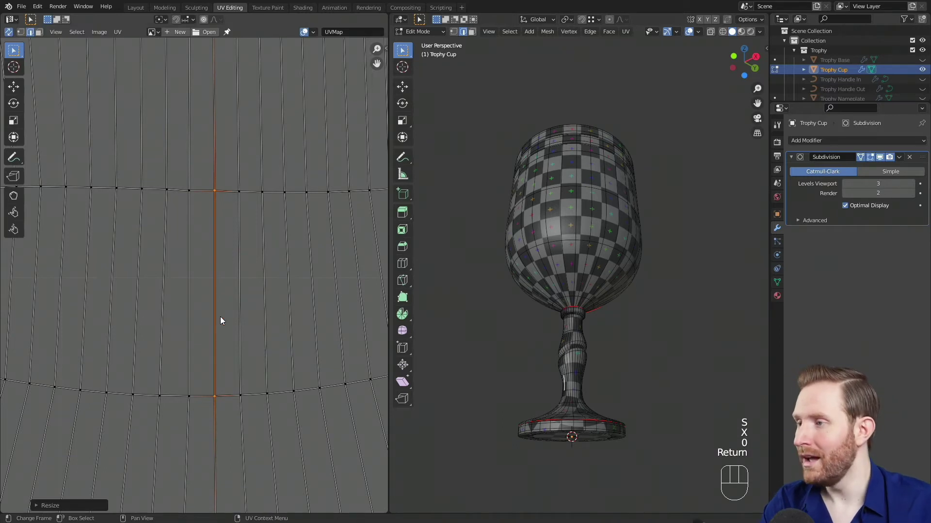
Make the squared-off stem face the active face and select its entire linked UV island
key(3)
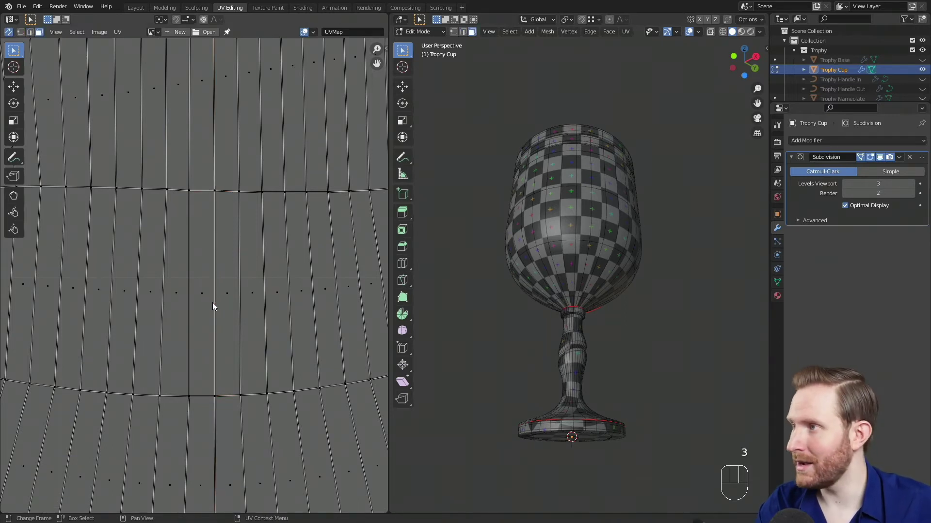
click(204, 292)
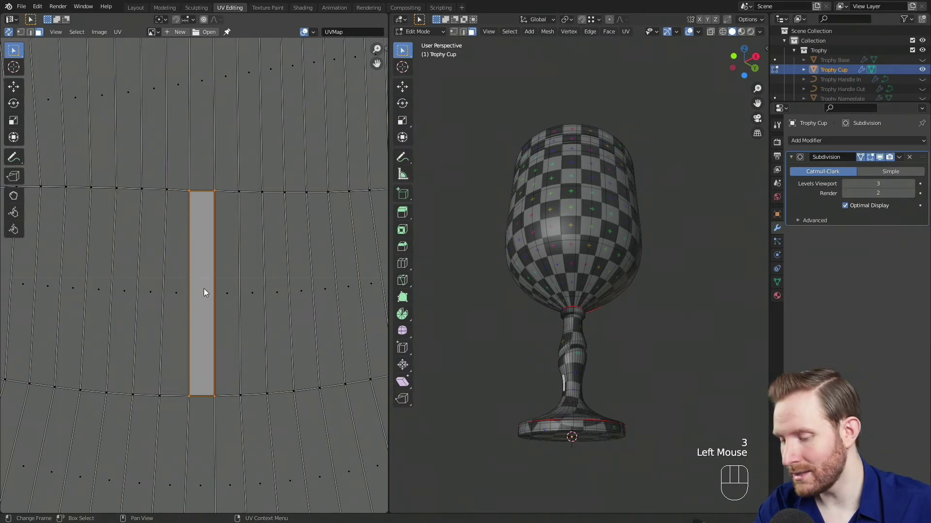
key(l)
scroll(202, 279, down, 4)
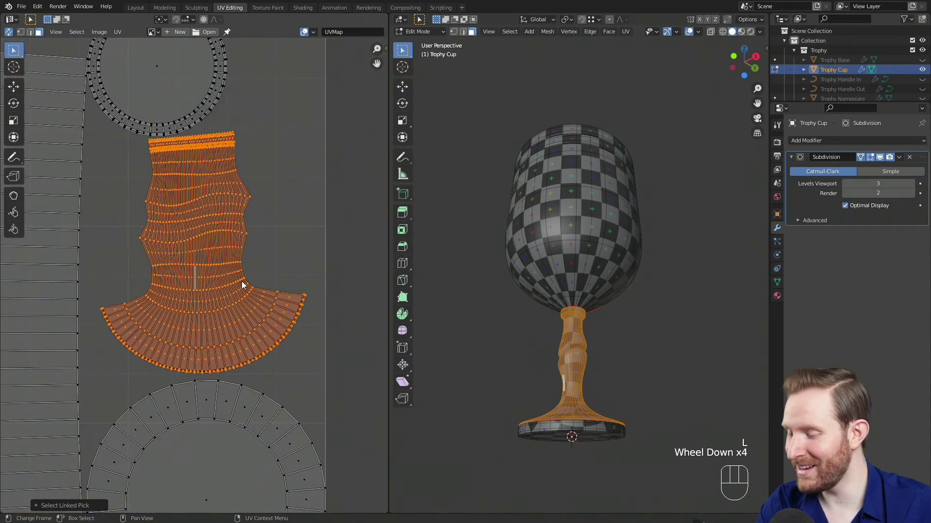
Unwrap the stem's selected UV island into a straight grid with Follow Active Quads
key(u)
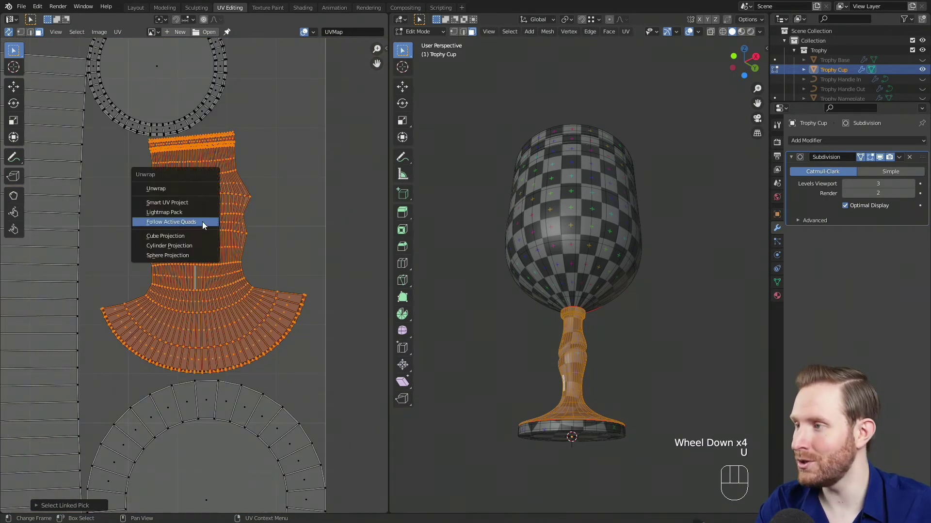
click(162, 222)
click(131, 249)
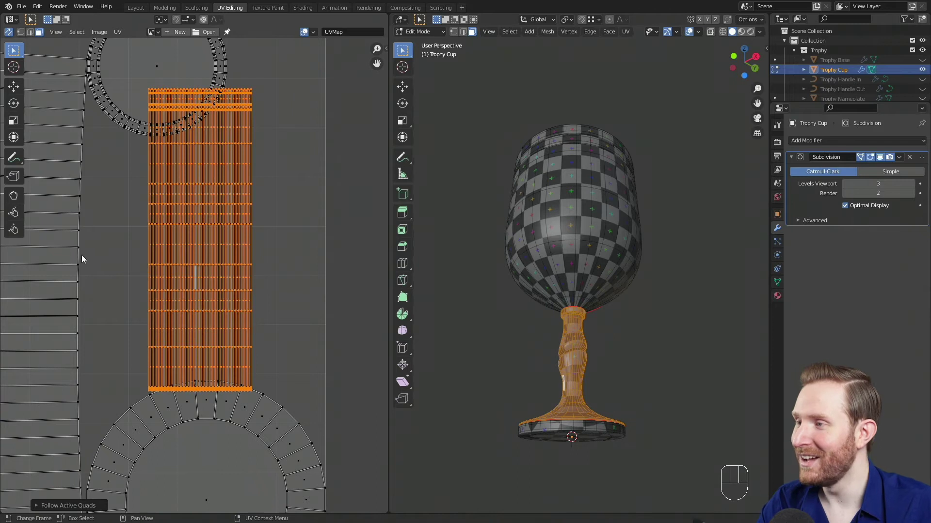
Examine the checker pattern on the stem, foot and bowl of the cup from several angles
middle_drag(568, 292, 589, 330)
scroll(602, 329, up, 3)
middle_drag(589, 330, 574, 348)
scroll(669, 354, up, 2)
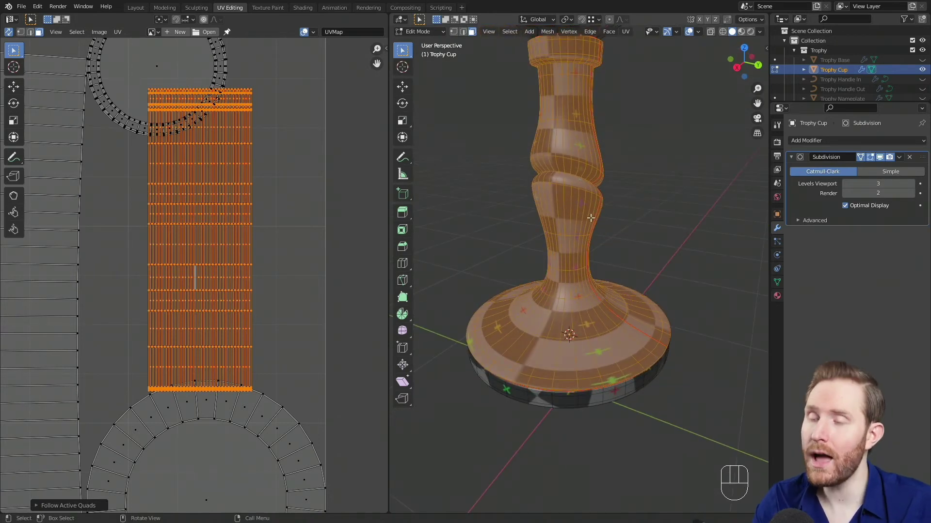
middle_drag(613, 226, 650, 170)
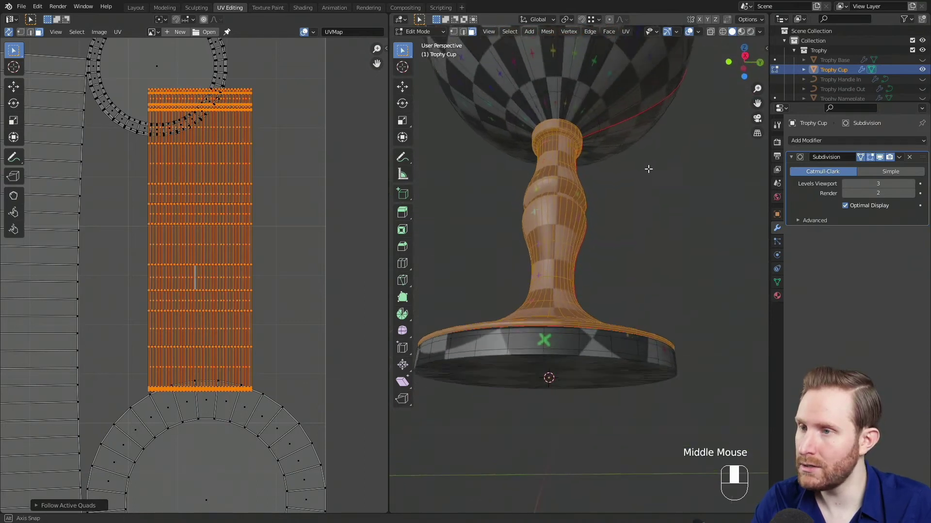
scroll(609, 203, down, 2)
shift+middle_drag(609, 203, 599, 280)
scroll(612, 326, down, 1)
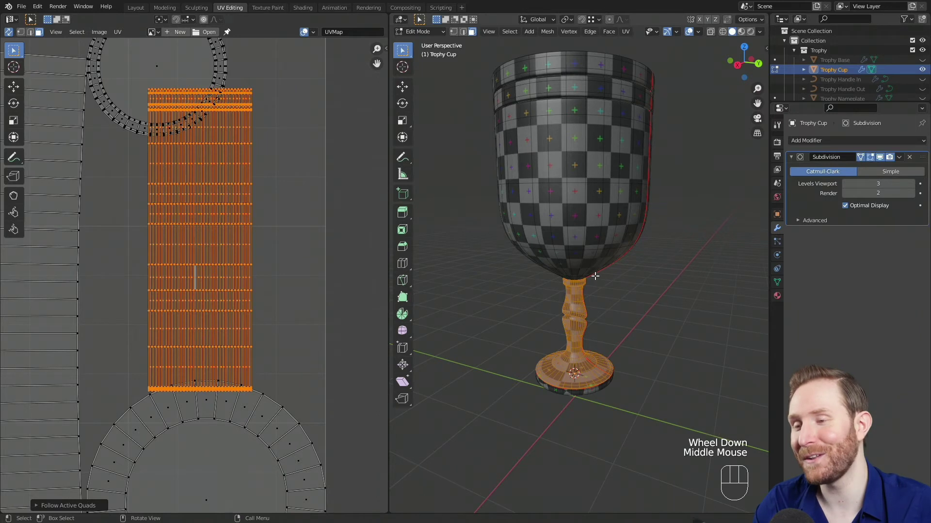
scroll(142, 325, down, 2)
middle_drag(141, 326, 179, 349)
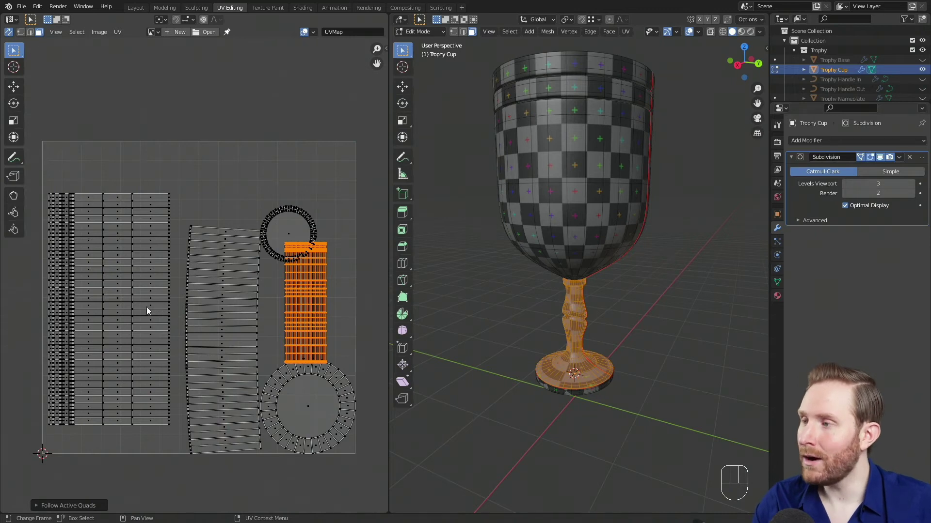
middle_drag(182, 308, 160, 310)
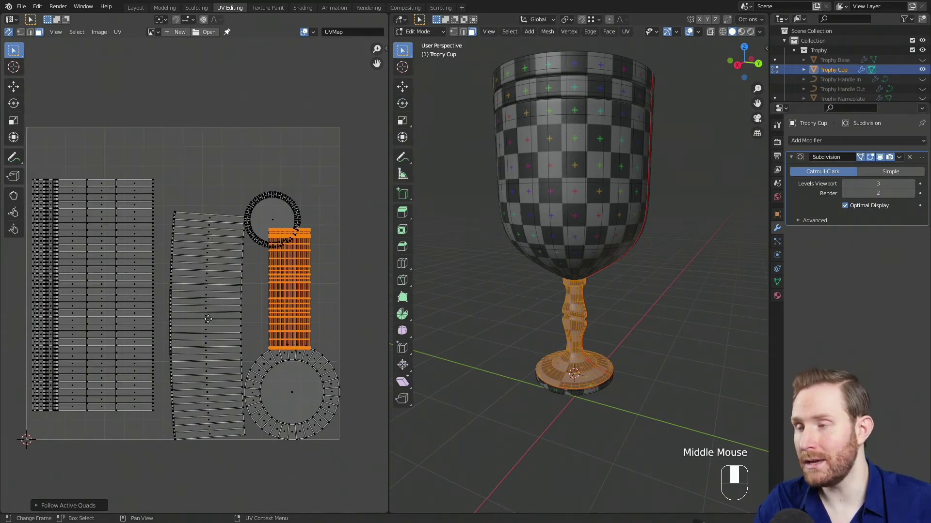
scroll(153, 349, up, 2)
scroll(153, 353, up, 1)
key(s)
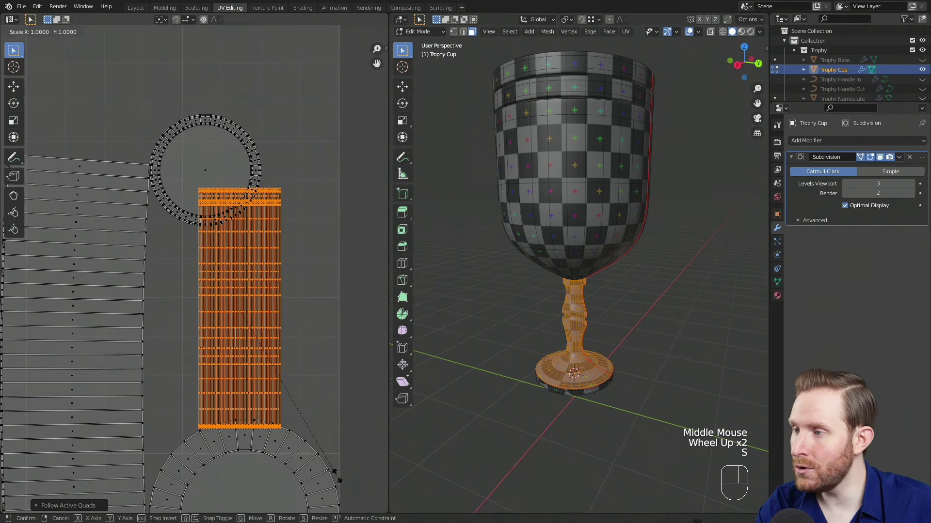
right_click(251, 354)
scroll(252, 354, down, 1)
middle_drag(252, 354, 259, 213)
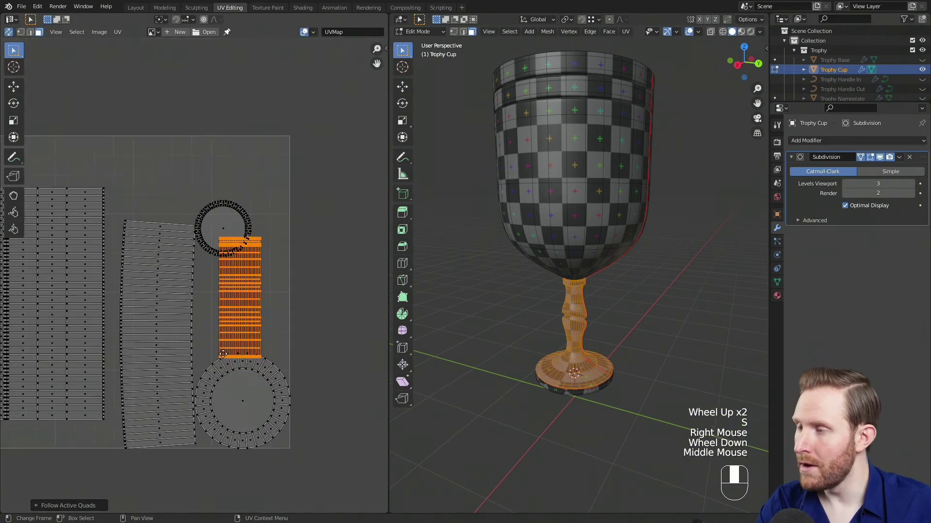
scroll(259, 214, down, 1)
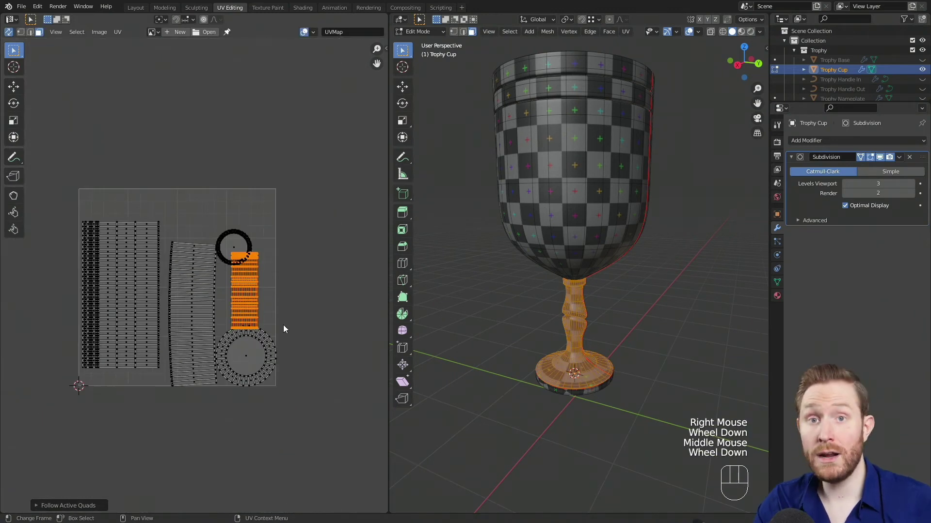
scroll(297, 391, up, 2)
middle_drag(297, 391, 314, 432)
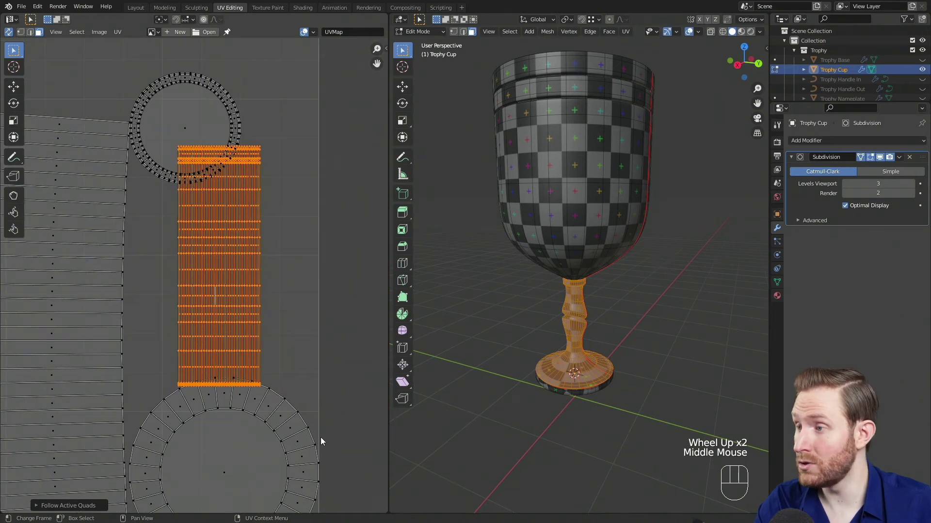
key(s)
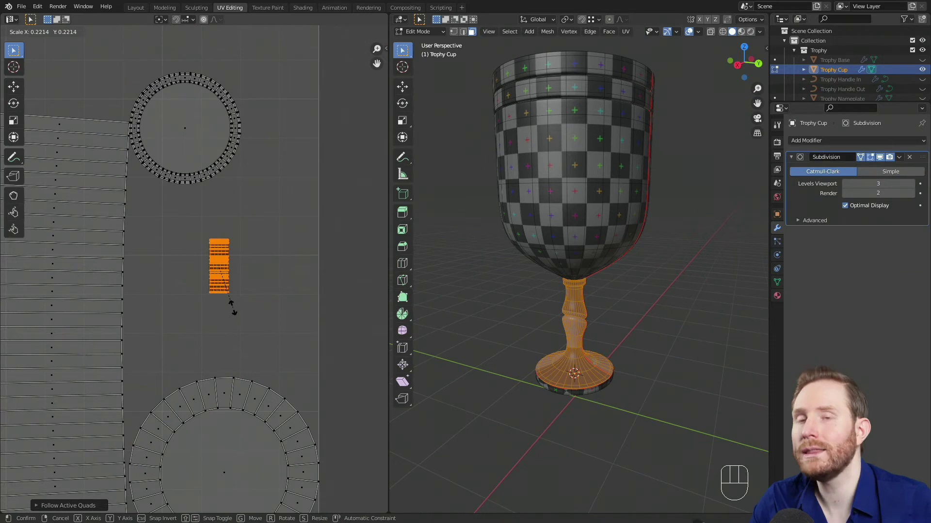
right_click(232, 307)
scroll(232, 306, down, 2)
middle_drag(250, 297, 184, 294)
scroll(268, 298, up, 2)
scroll(184, 295, up, 1)
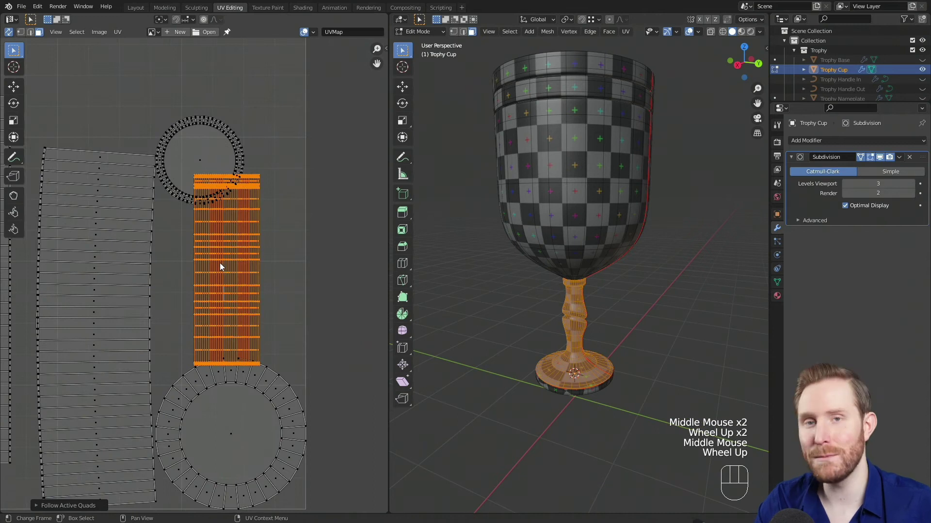
Select only the bowl's straightened outer UV island and rotate it 90 degrees
scroll(194, 274, down, 2)
middle_drag(156, 303, 248, 318)
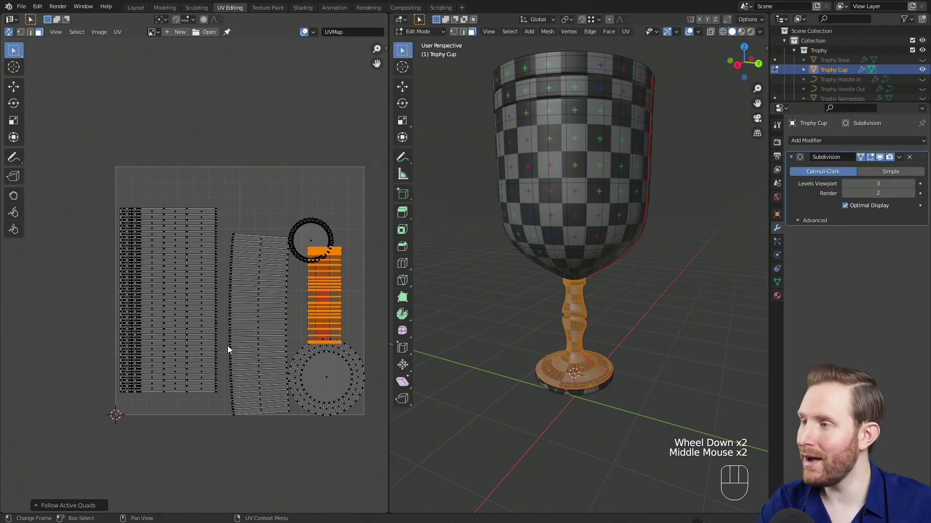
scroll(216, 291, up, 1)
middle_drag(206, 298, 239, 267)
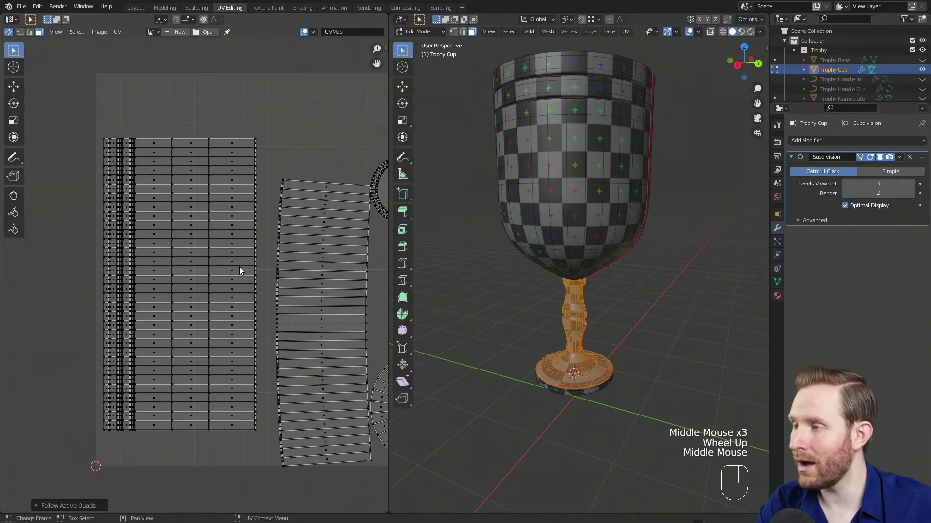
key(alt+a)
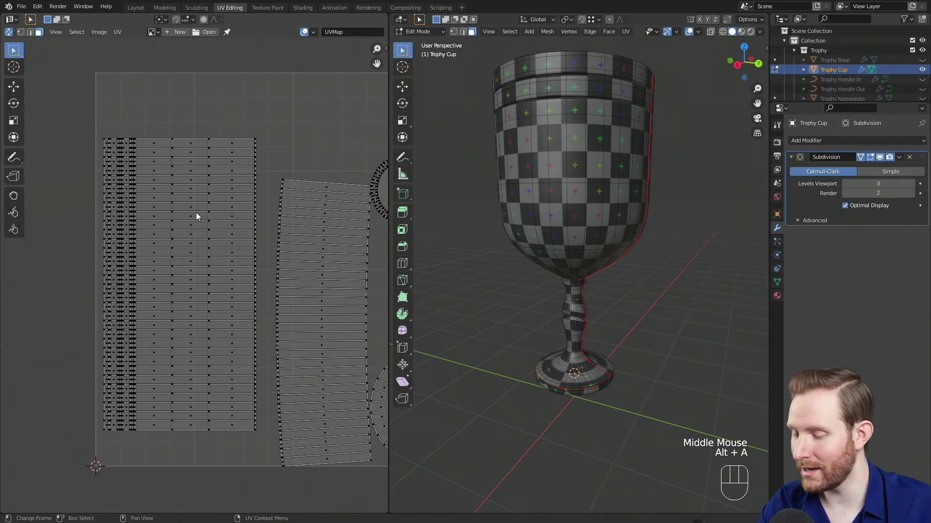
key(l)
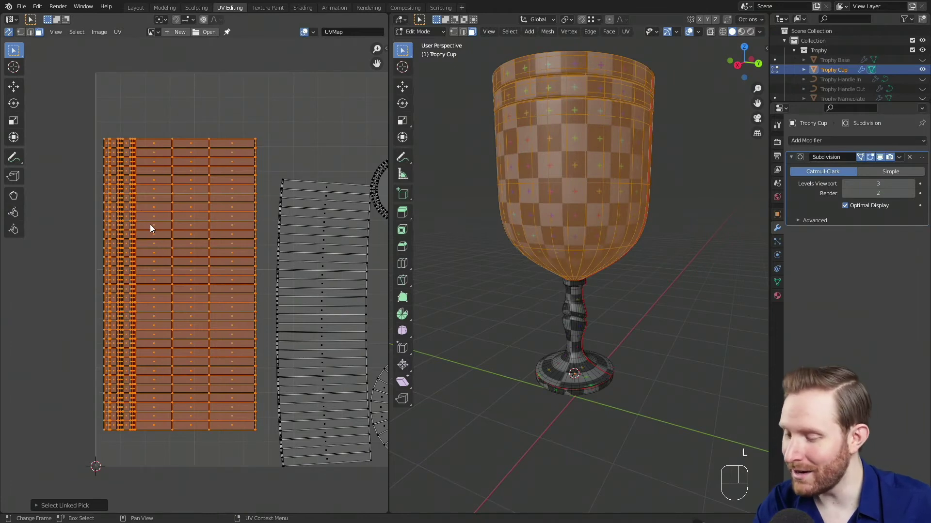
text(r90)
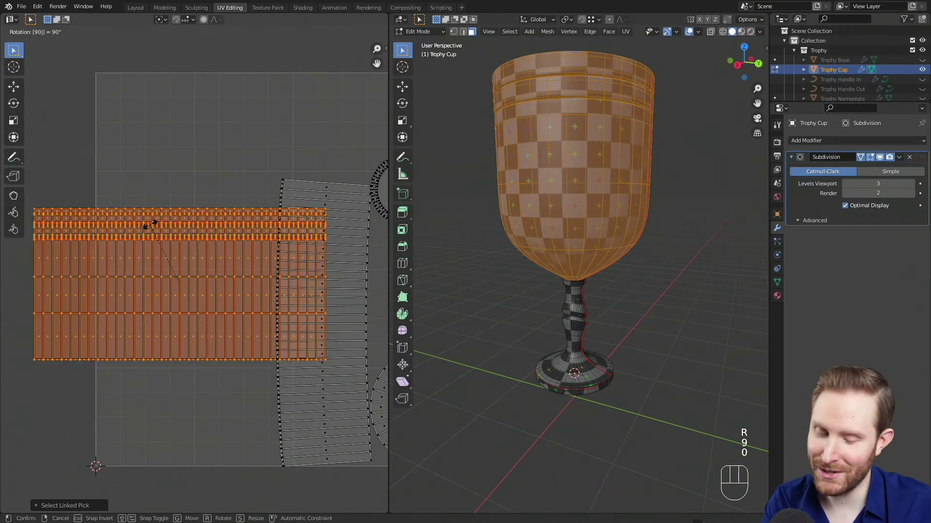
key(Return)
Move the rotated bowl island about 0.16 in X and 0.34 in Y into the UV square's upper-left corner
middle_drag(150, 227, 124, 345)
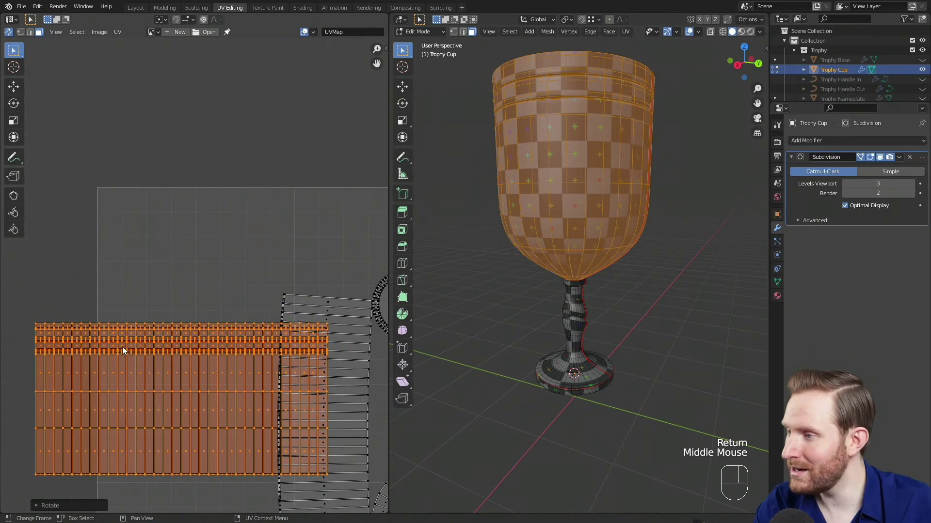
key(g)
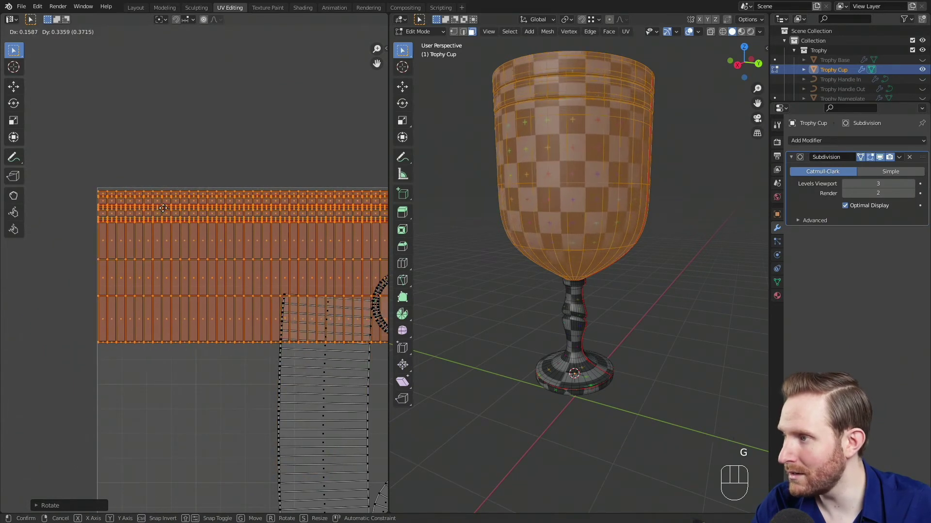
click(164, 209)
Select only the slightly curved strip UV island and rotate it 90 degrees
middle_drag(286, 460, 245, 361)
scroll(173, 368, down, 2)
scroll(245, 361, up, 1)
key(l)
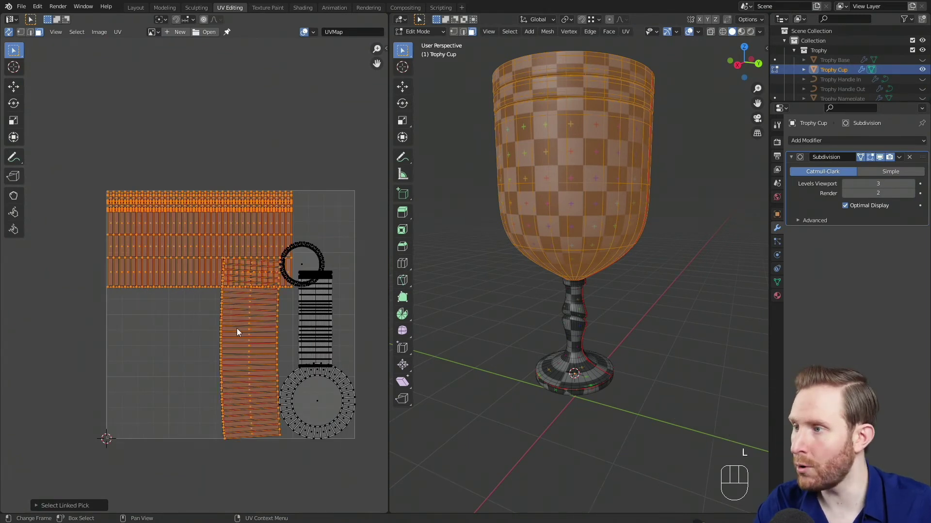
key(alt+a)
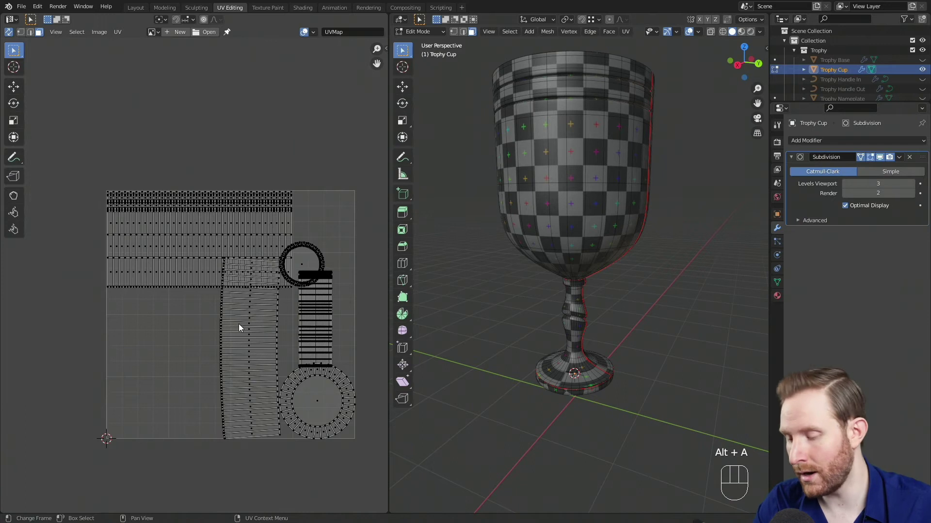
key(l)
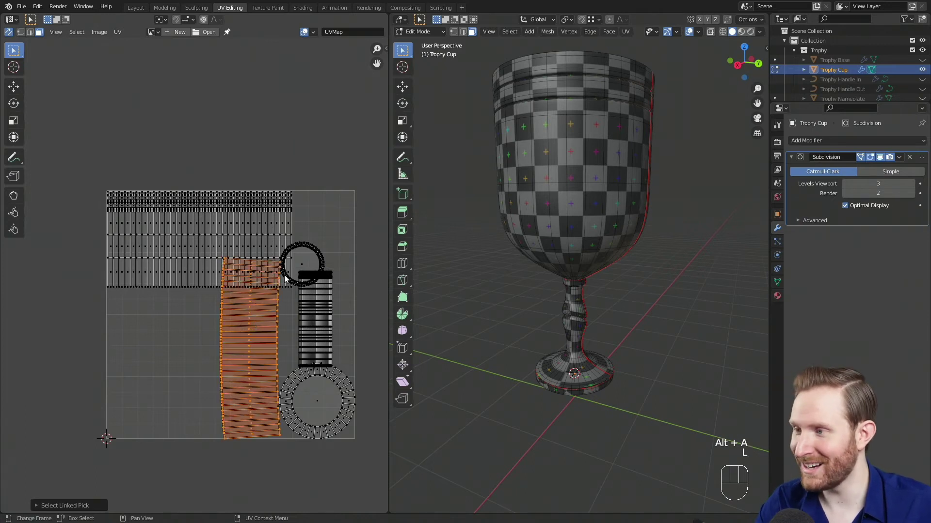
key(r)
key(9)
key(0)
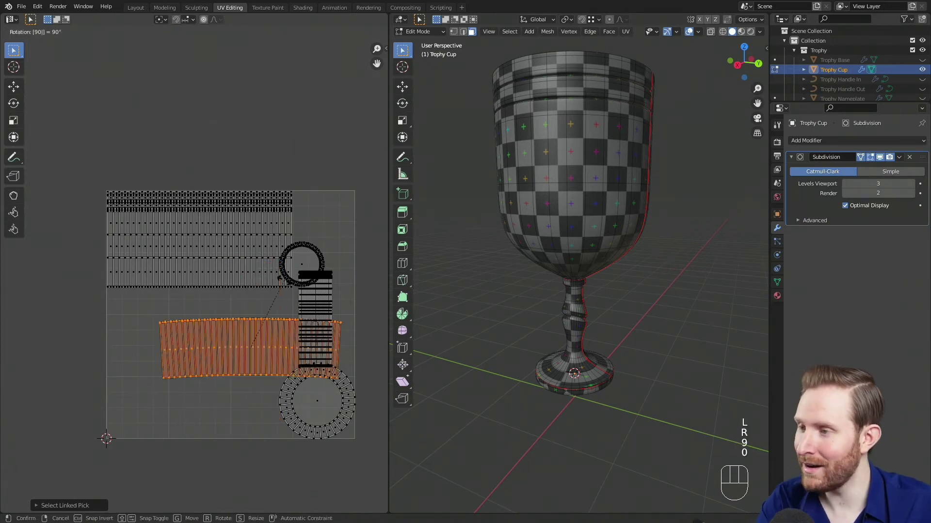
key(Return)
Move the curved strip island about -0.21 in X and 0.12 in Y so it sits directly beneath the bowl island
scroll(182, 328, up, 2)
middle_drag(208, 332, 189, 241)
scroll(123, 313, up, 2)
scroll(265, 330, down, 2)
middle_drag(265, 330, 238, 356)
middle_drag(213, 267, 218, 271)
scroll(334, 325, down, 1)
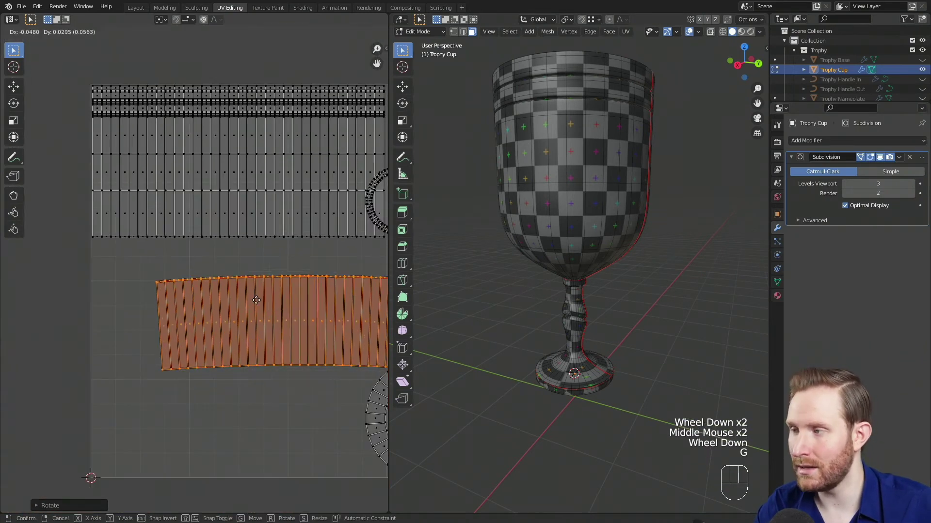
key(g)
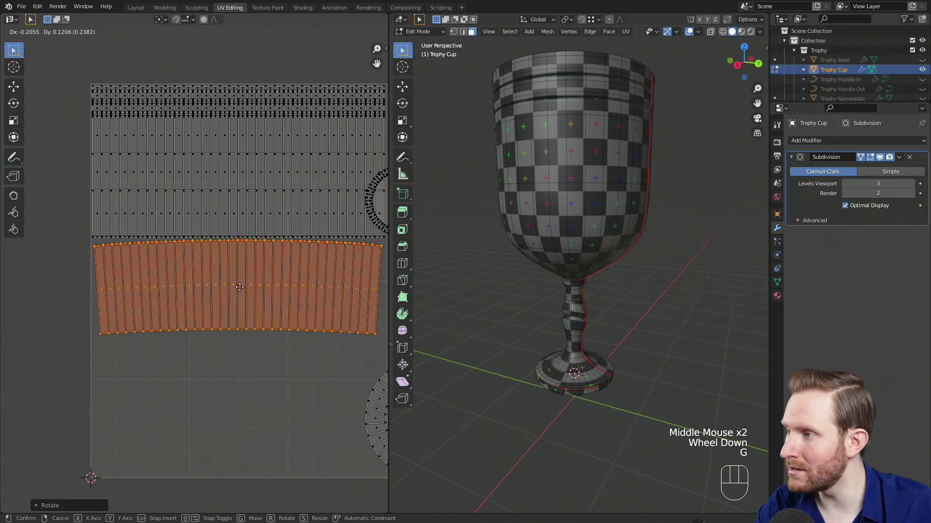
click(239, 287)
middle_drag(257, 233, 256, 265)
scroll(254, 305, up, 2)
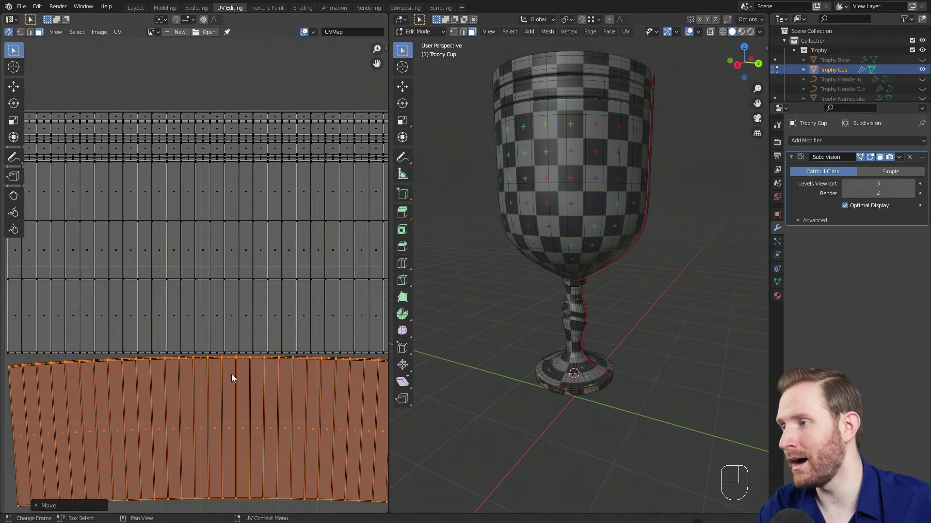
scroll(231, 378, down, 1)
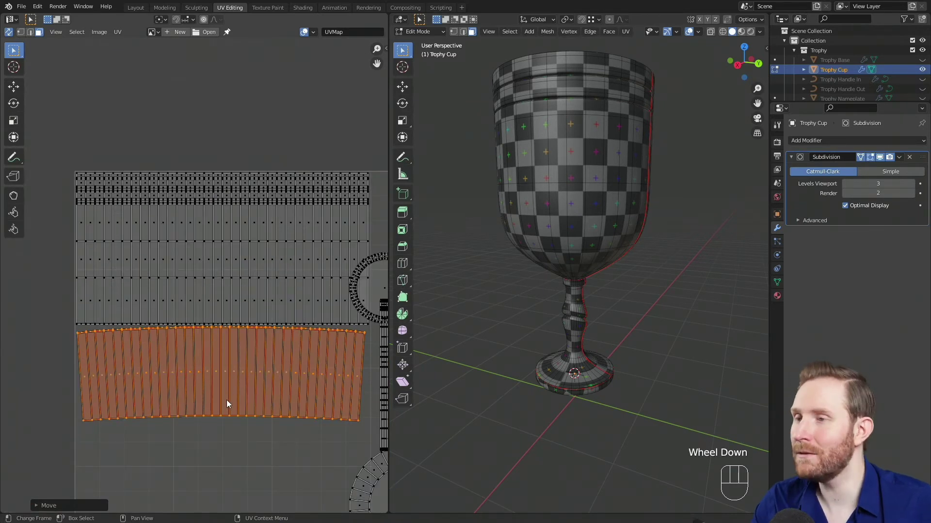
scroll(224, 395, down, 1)
middle_drag(224, 378, 339, 160)
key(l)
scroll(339, 160, up, 2)
key(g)
right_click(220, 242)
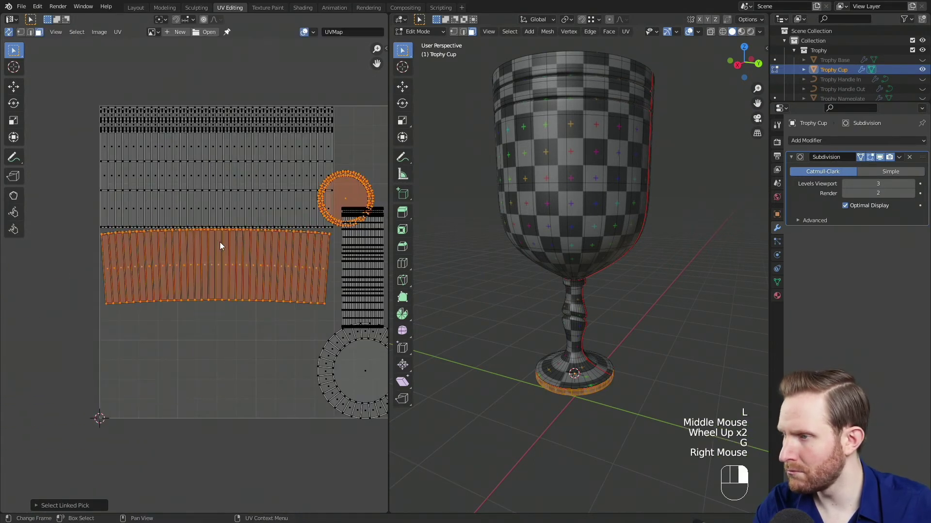
Select only the small circular UV island and place it beneath the left end of the curved strip
key(alt+a)
key(l)
key(g)
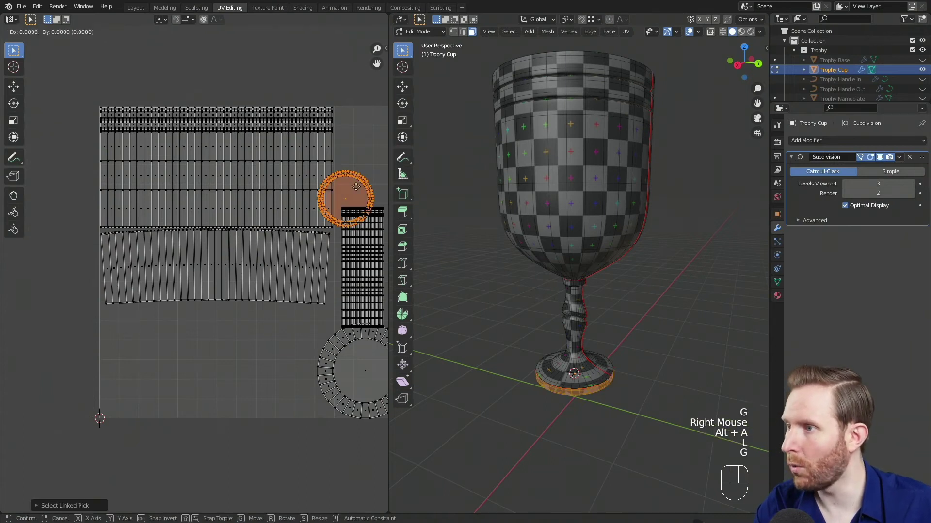
click(160, 305)
Select only the large circular UV island and place it beneath the curved strip, beside the small circle
middle_drag(243, 318, 199, 303)
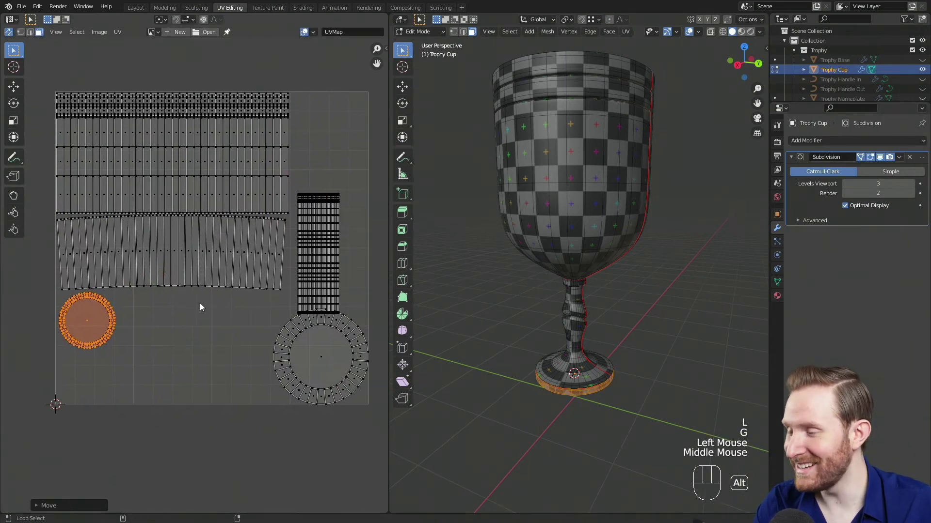
key(alt+a)
key(l)
key(g)
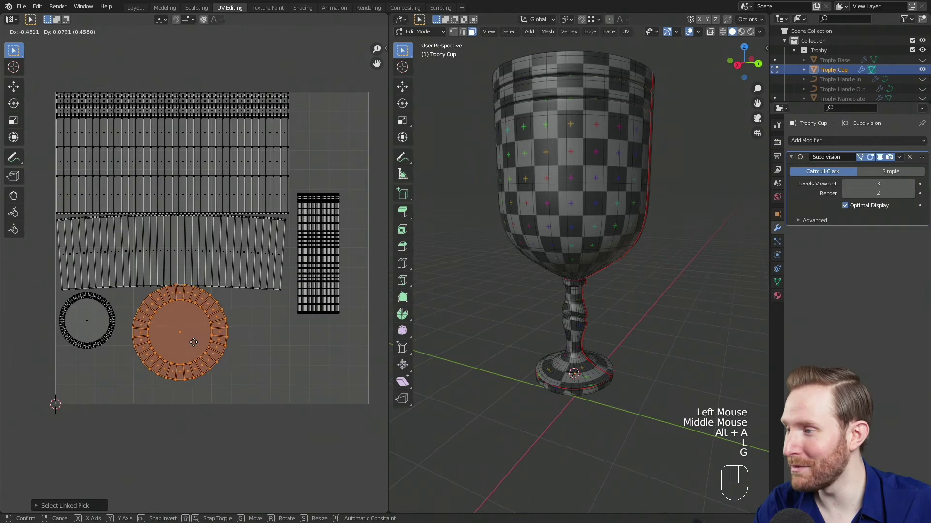
click(183, 344)
Select only the stem UV island and move it about -0.024 in X and 0.319 in Y, directly beside the bowl island
middle_drag(280, 292, 212, 324)
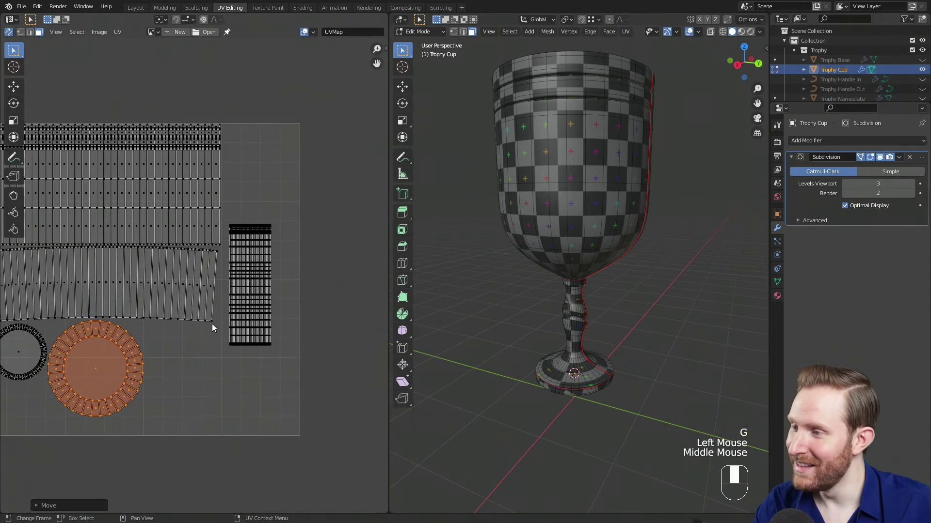
key(alt+a)
key(l)
middle_drag(254, 298, 288, 384)
scroll(288, 384, up, 2)
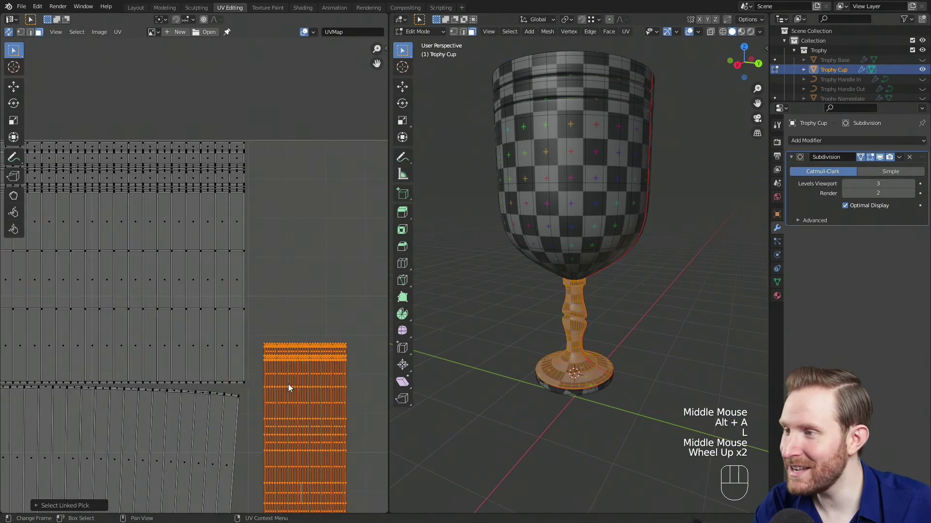
key(g)
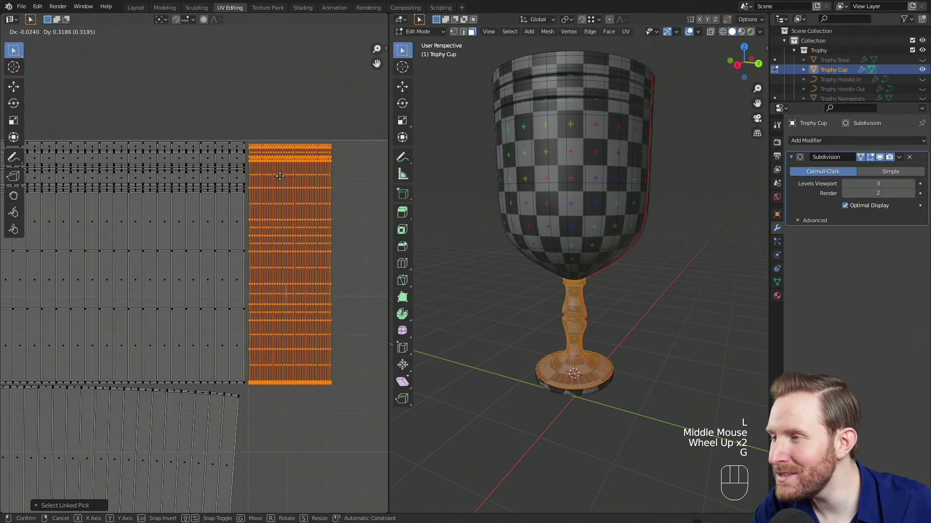
click(278, 175)
scroll(258, 251, down, 2)
middle_drag(258, 251, 179, 272)
scroll(184, 328, up, 1)
scroll(173, 301, up, 1)
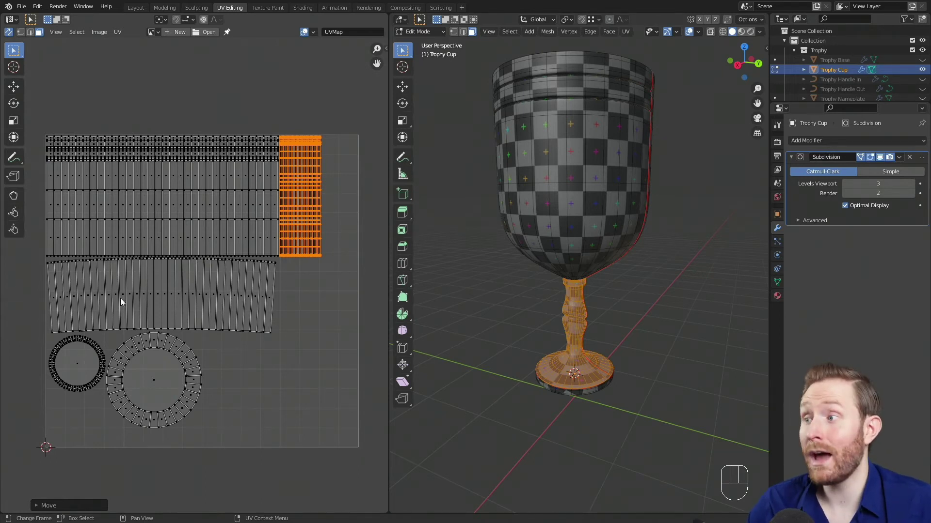
middle_drag(144, 290, 146, 286)
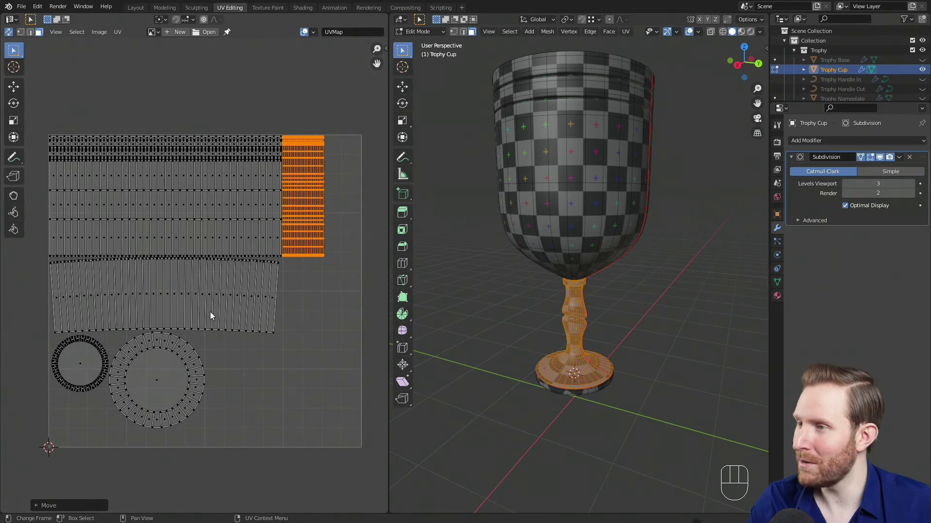
Place the UV editor's 2D cursor at the upper-left corner of the UV square by setting its Y location to 1
key(n)
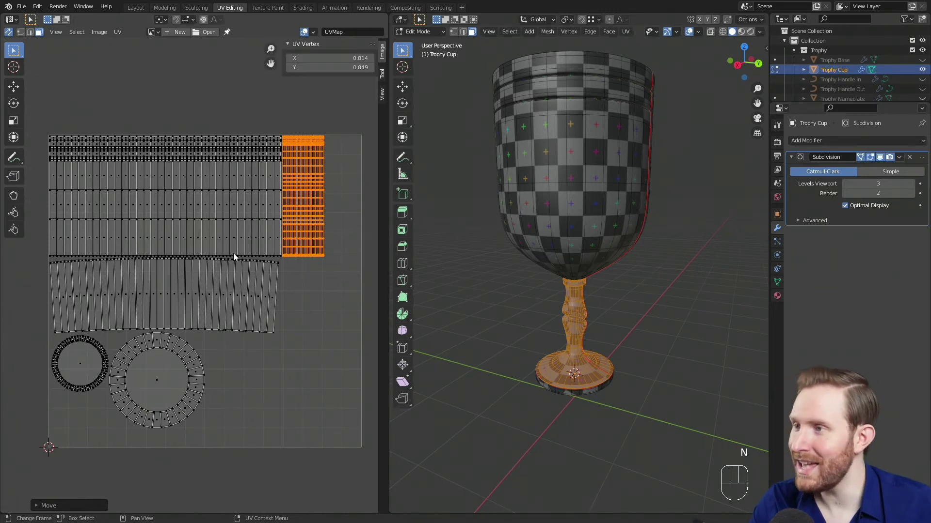
click(382, 93)
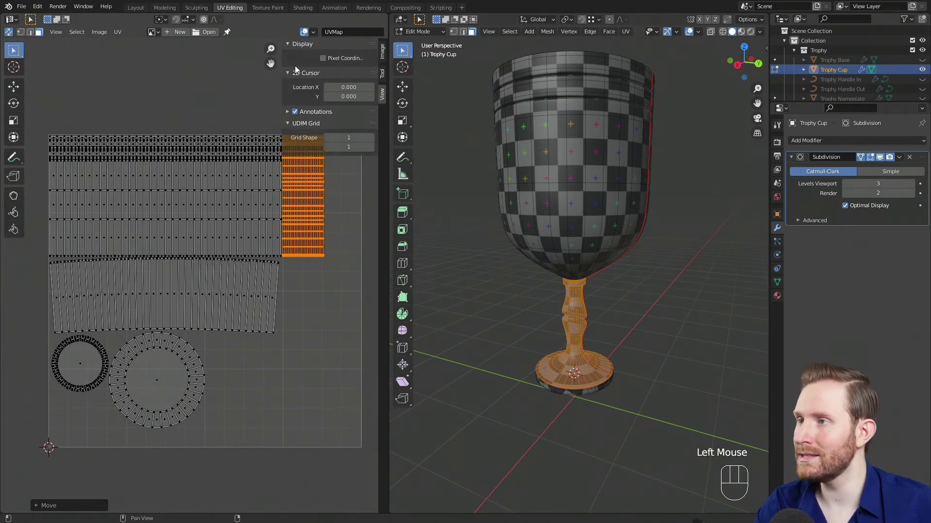
double_click(349, 99)
text(1)
key(Return)
middle_drag(57, 136, 73, 145)
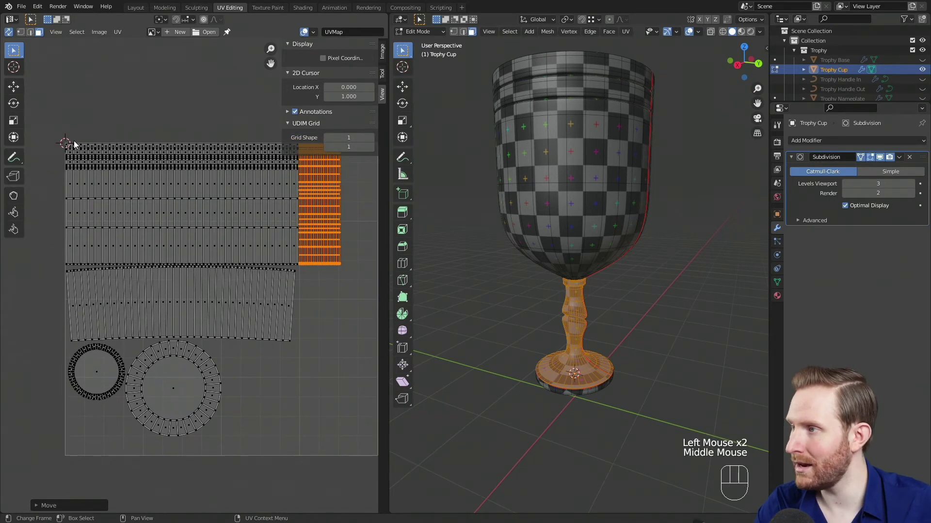
middle_drag(172, 233, 164, 227)
key(n)
Set the UV editor's pivot point to the 2D cursor
middle_drag(221, 109, 240, 113)
click(160, 19)
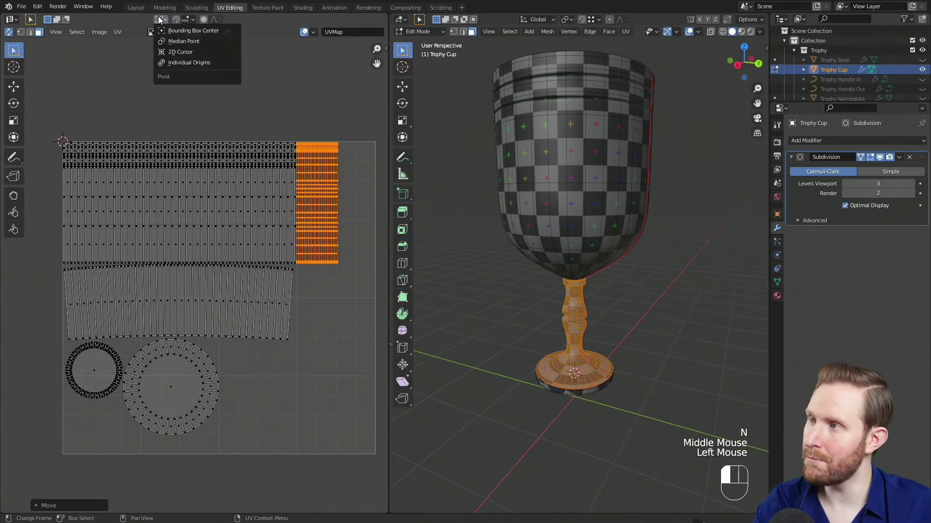
click(180, 52)
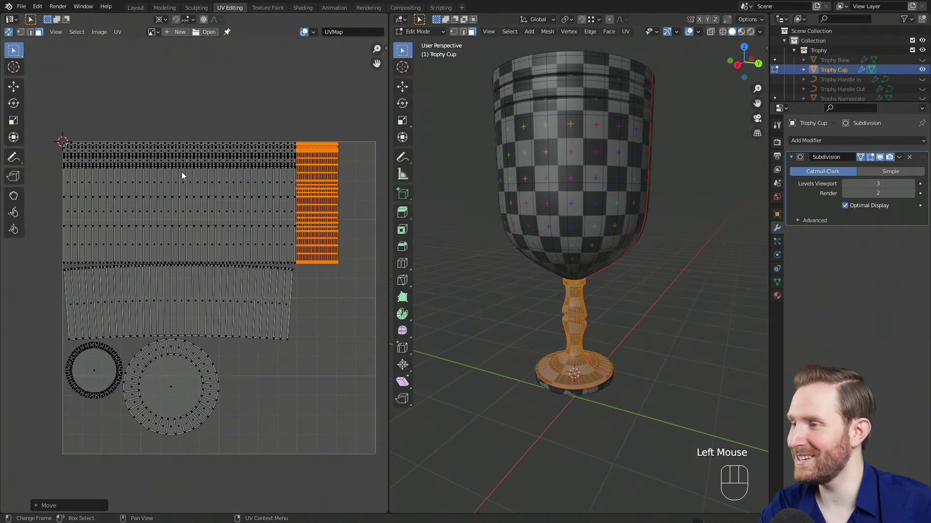
Select all UV islands and scale them up by about 1.06 so they fill the height of the UV square
middle_drag(289, 272, 269, 245)
key(a)
middle_drag(283, 307, 281, 291)
key(s)
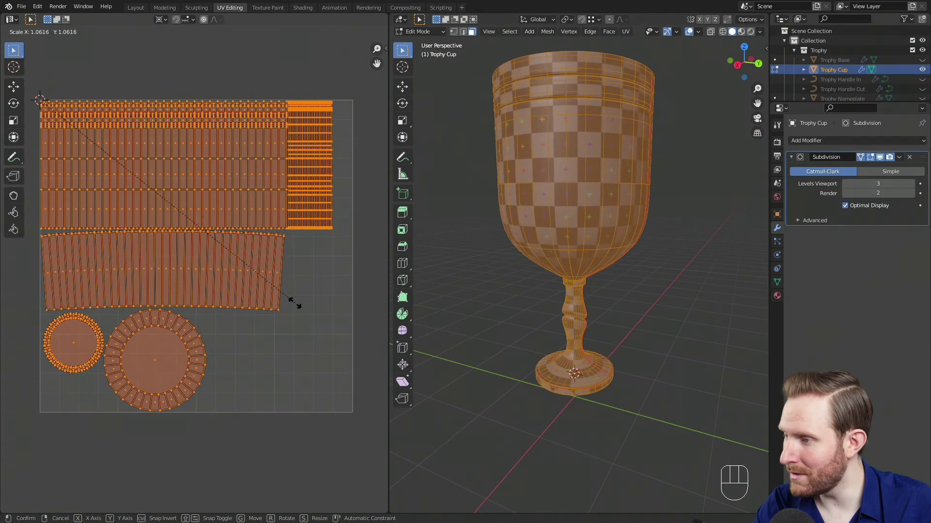
click(293, 303)
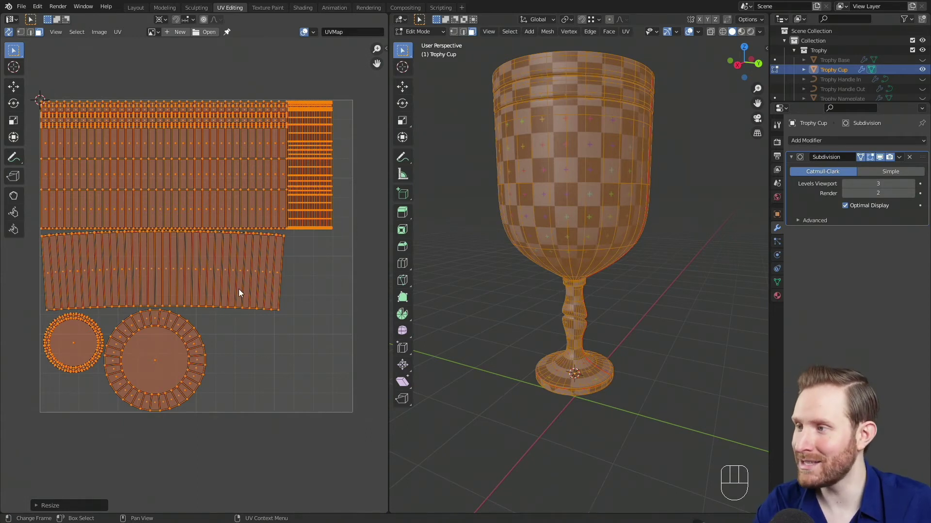
middle_drag(239, 289, 248, 306)
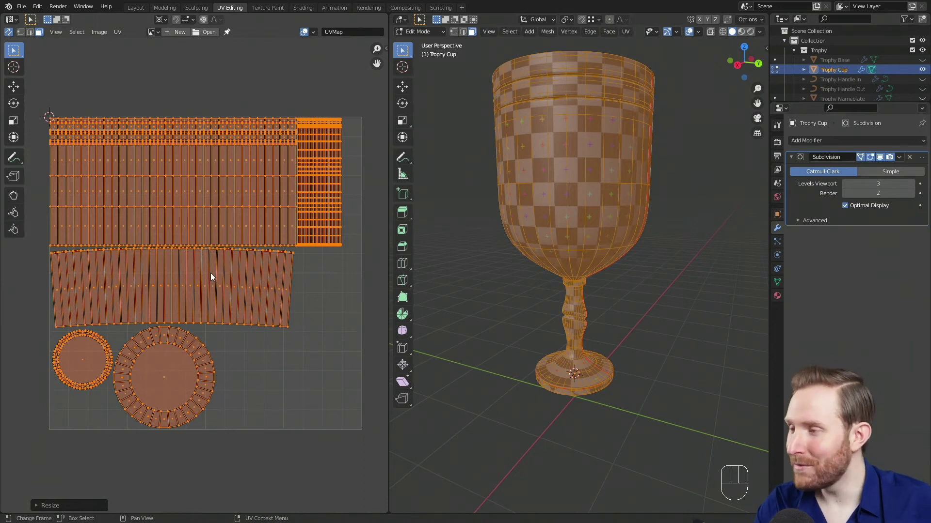
mouse_move(162, 334)
middle_down()
mouse_move(160, 311)
mouse_move(156, 333)
middle_up()
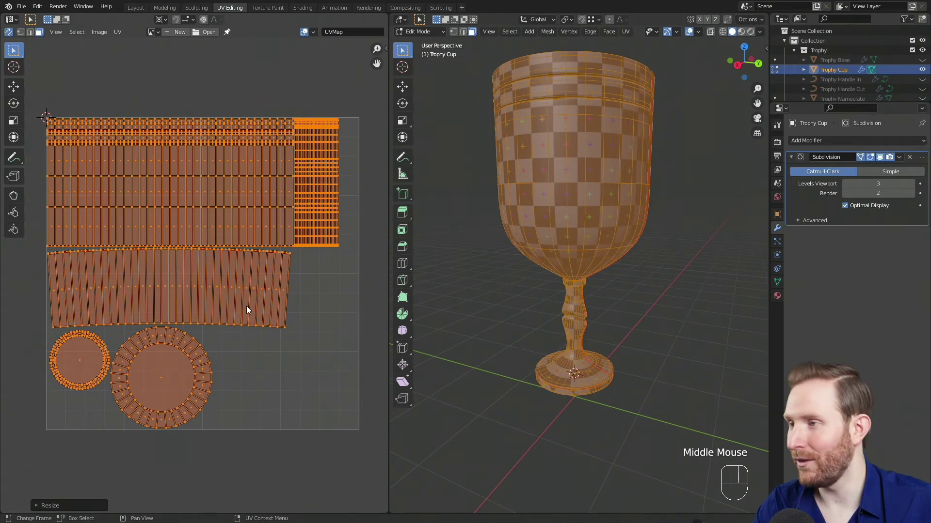
Check the checker pattern on the whole cup, leave Edit Mode, and switch to the Shading workspace
scroll(577, 271, down, 1)
shift+middle_drag(577, 272, 594, 312)
scroll(587, 281, up, 2)
mouse_move(594, 313)
shift+middle_down()
mouse_move(597, 358)
mouse_move(620, 294)
mouse_move(589, 279)
mouse_move(582, 291)
mouse_move(592, 303)
shift+middle_up()
scroll(589, 279, down, 1)
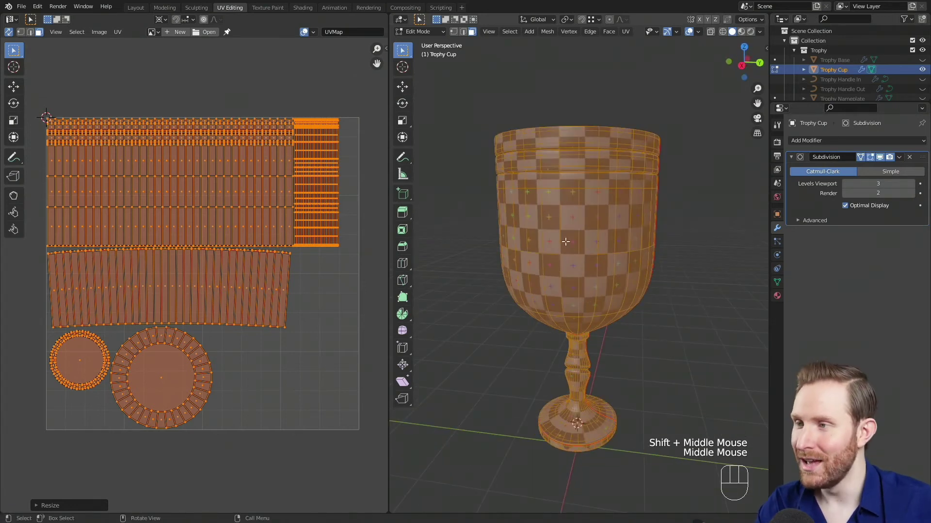
key(Tab)
scroll(572, 239, down, 2)
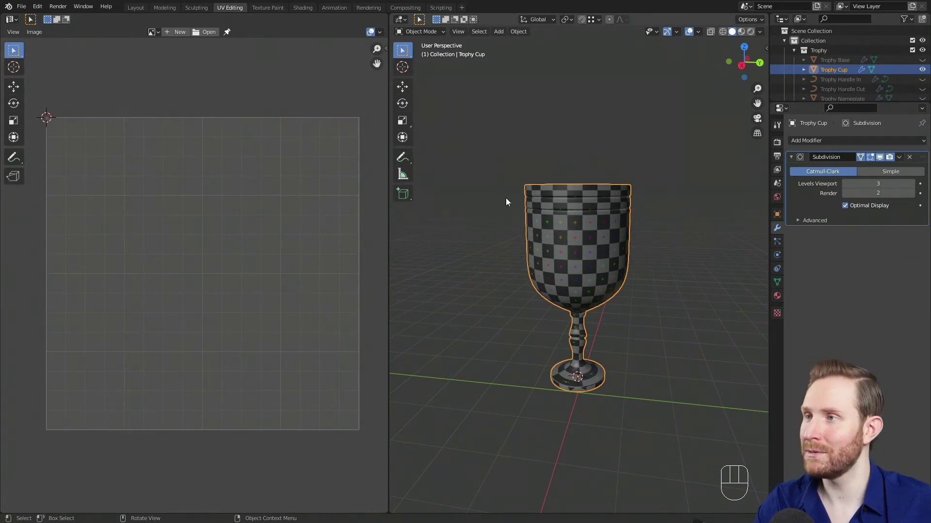
click(299, 8)
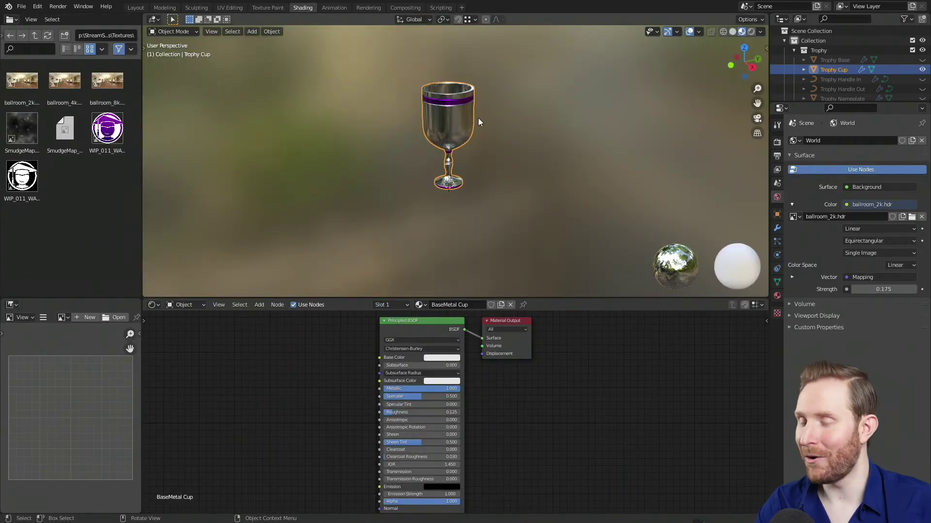
Enable the Screencast Keys display in the Shading workspace's 3D viewport
key(n)
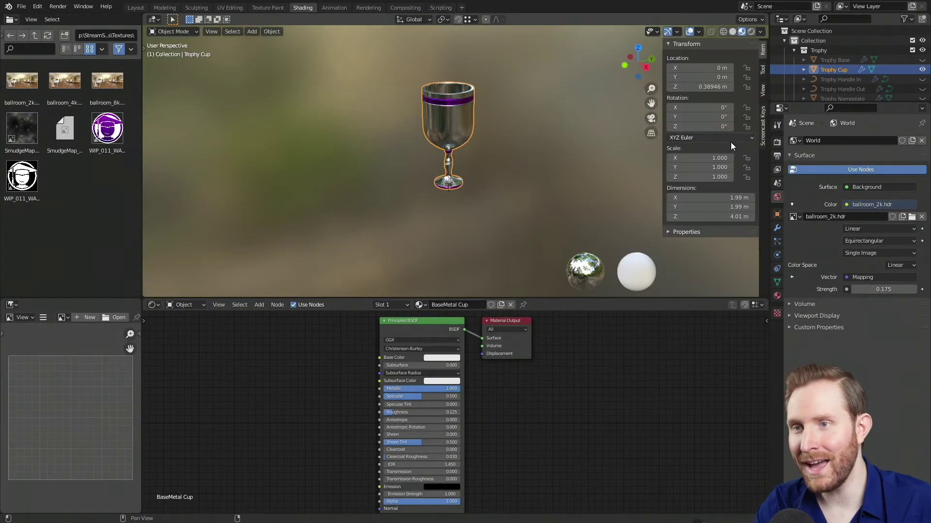
click(763, 127)
click(675, 44)
key(n)
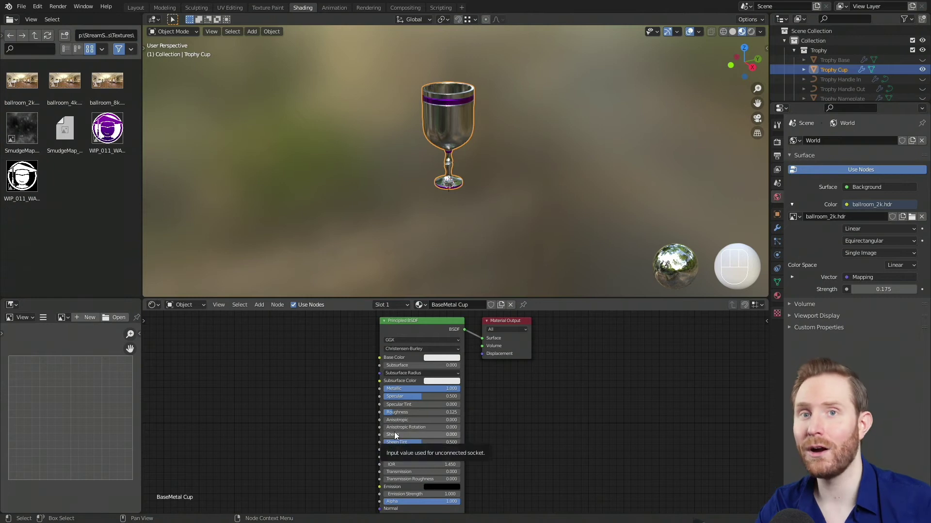
Enlarge the shader node editor and set the 3D viewport to Rendered shading with the trophy cup framed
drag(315, 299, 314, 244)
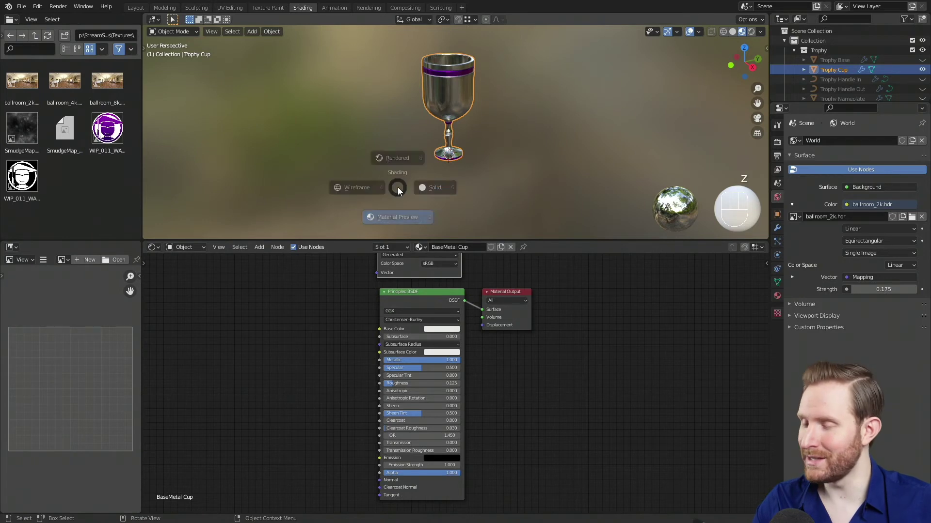
click(389, 133)
mouse_move(388, 137)
shift+middle_down()
mouse_move(432, 169)
mouse_move(470, 95)
mouse_move(351, 74)
mouse_move(412, 181)
mouse_move(511, 133)
mouse_move(412, 141)
mouse_move(445, 160)
shift+middle_up()
scroll(432, 170, down, 2)
scroll(446, 160, up, 2)
shift+middle_drag(446, 160, 458, 141)
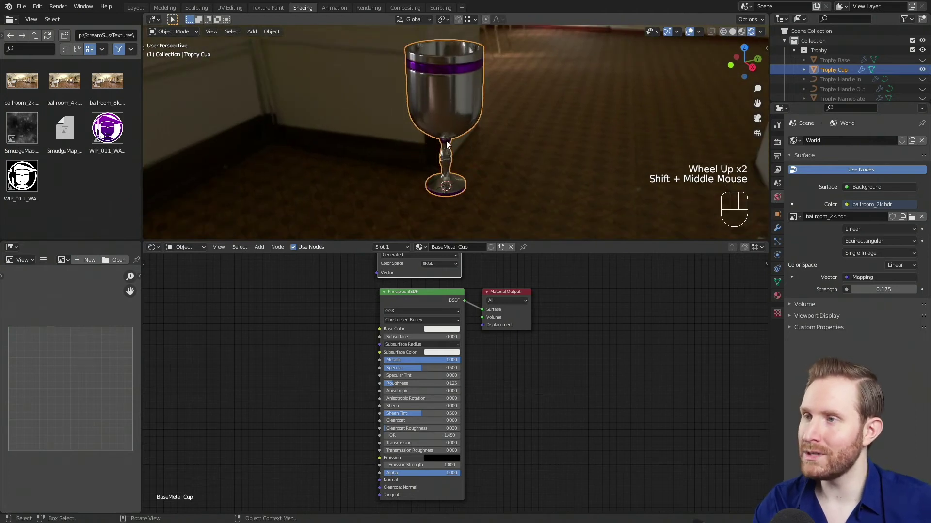
Set the world background strength to 1
shift+middle_drag(446, 148, 447, 151)
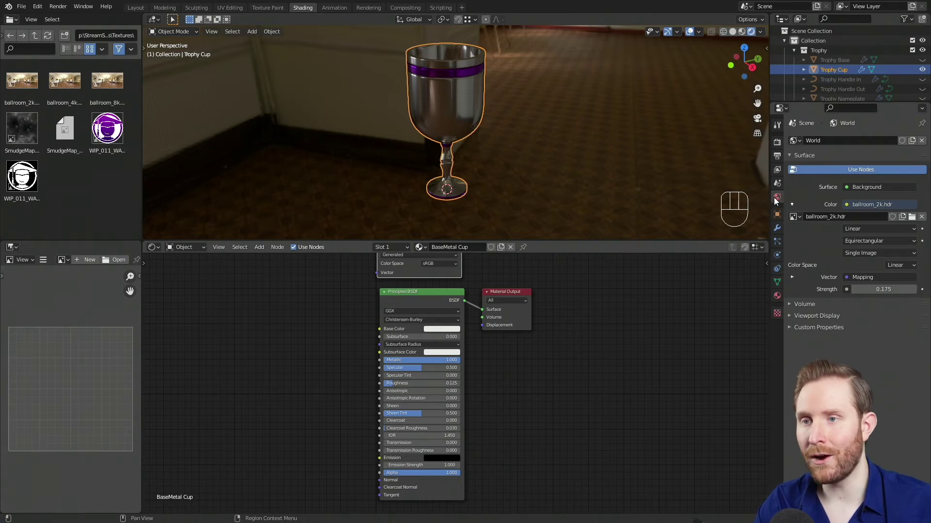
click(879, 289)
text(1)
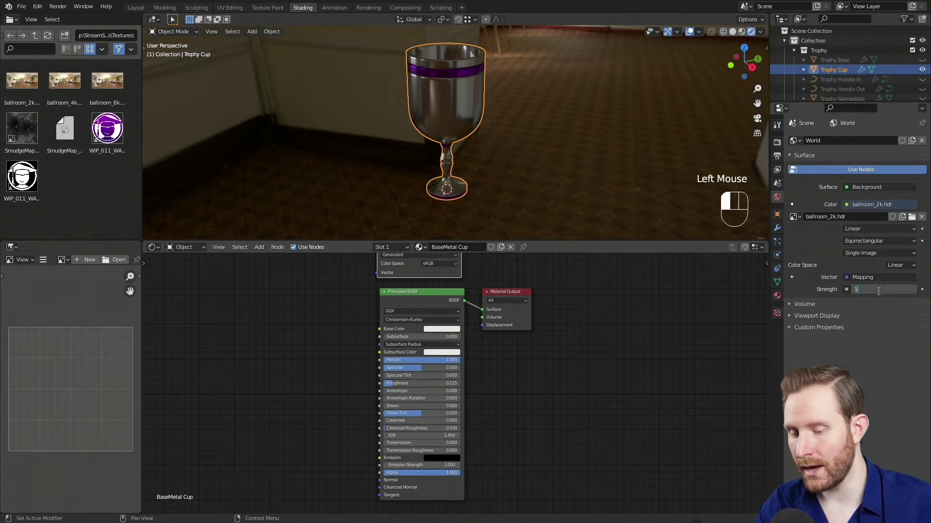
key(Return)
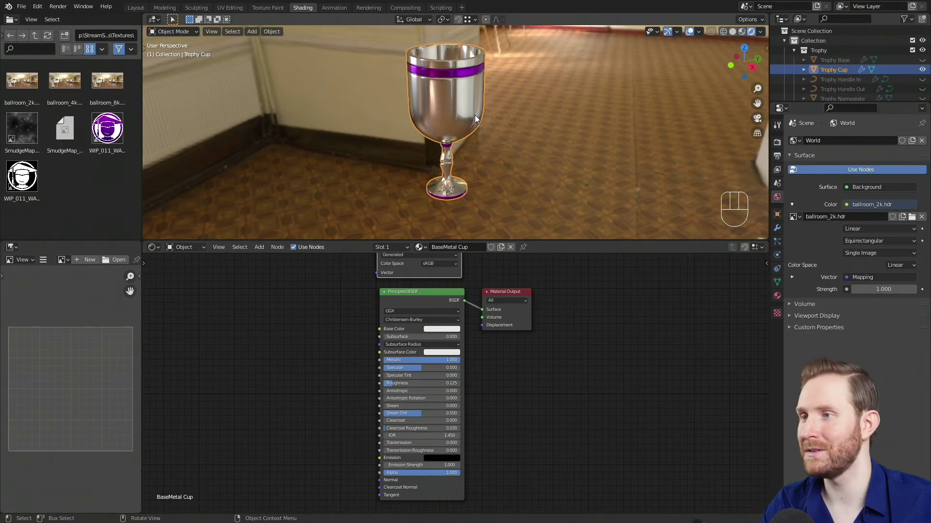
Add an Image Texture node to the BaseMetal Cup material, placed in the empty space before the Principled BSDF
scroll(611, 421, up, 2)
middle_drag(445, 380, 546, 342)
scroll(459, 357, up, 2)
scroll(545, 353, up, 1)
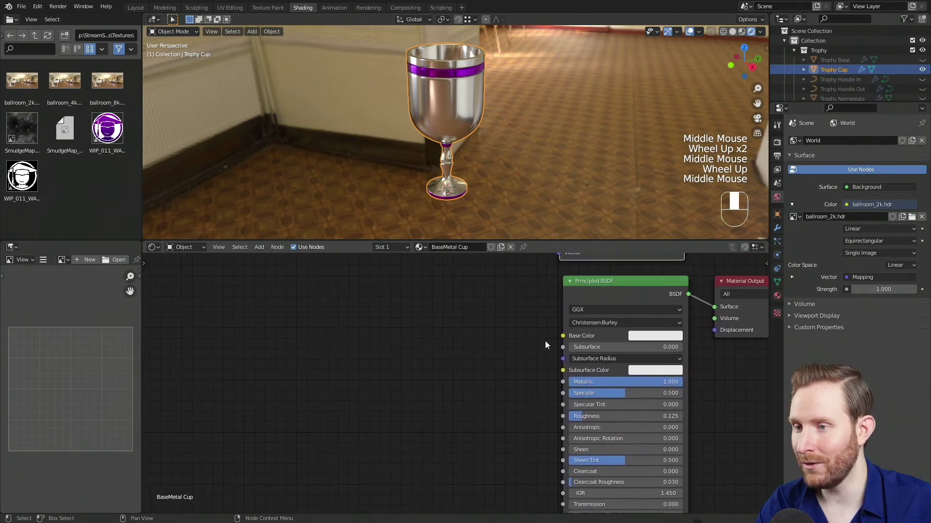
scroll(382, 326, up, 1)
key(shift+a)
mouse_move(356, 320)
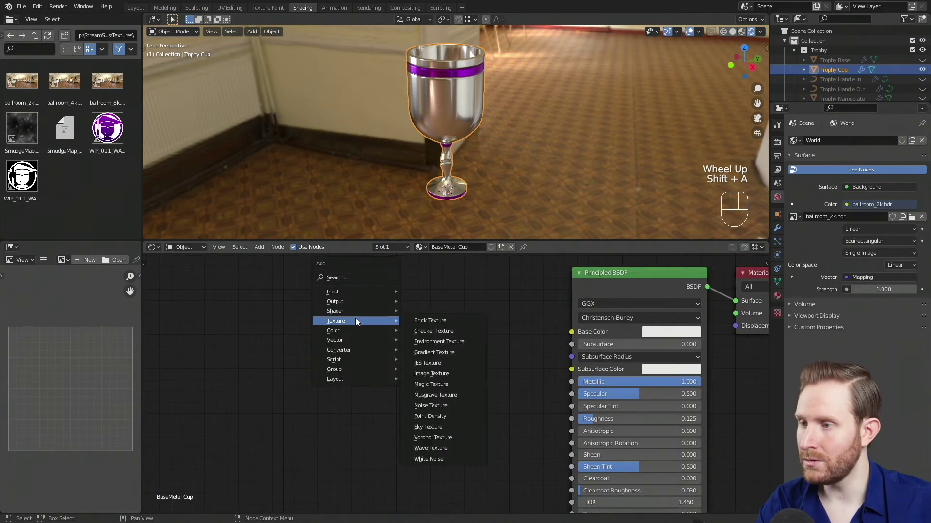
click(431, 373)
click(333, 391)
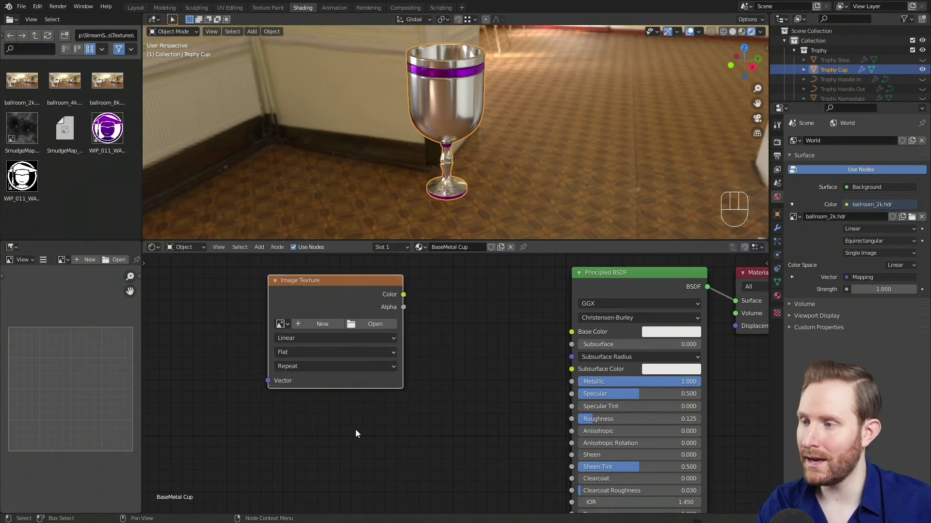
Load SmudgeMap.png from the Textures folder into the Image Texture node
click(362, 323)
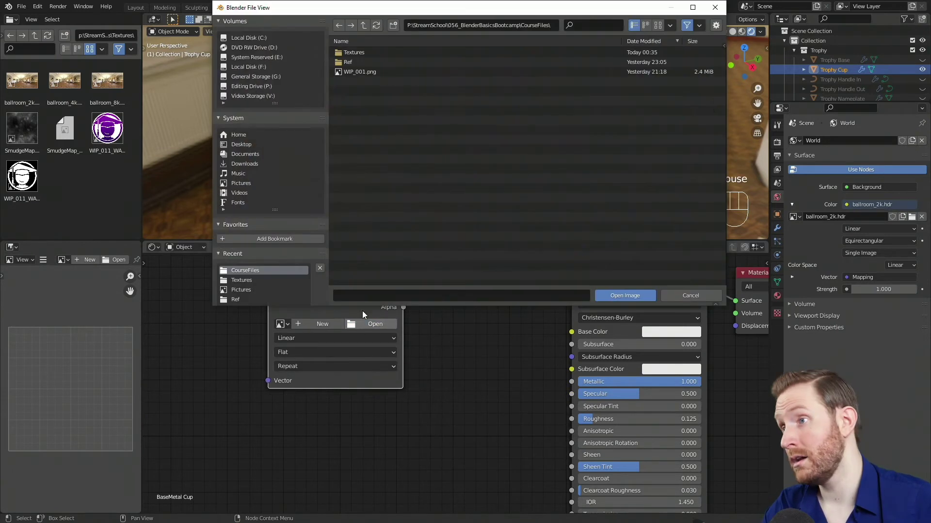
double_click(352, 53)
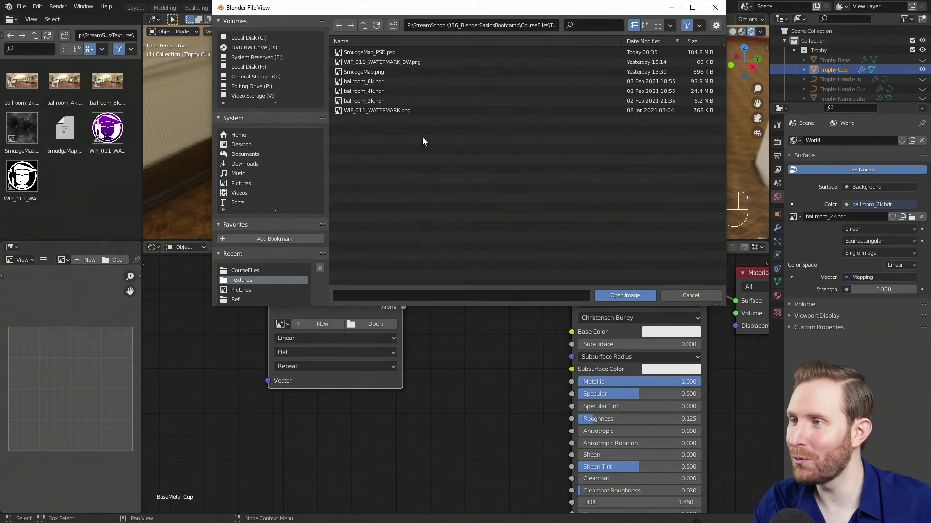
double_click(359, 73)
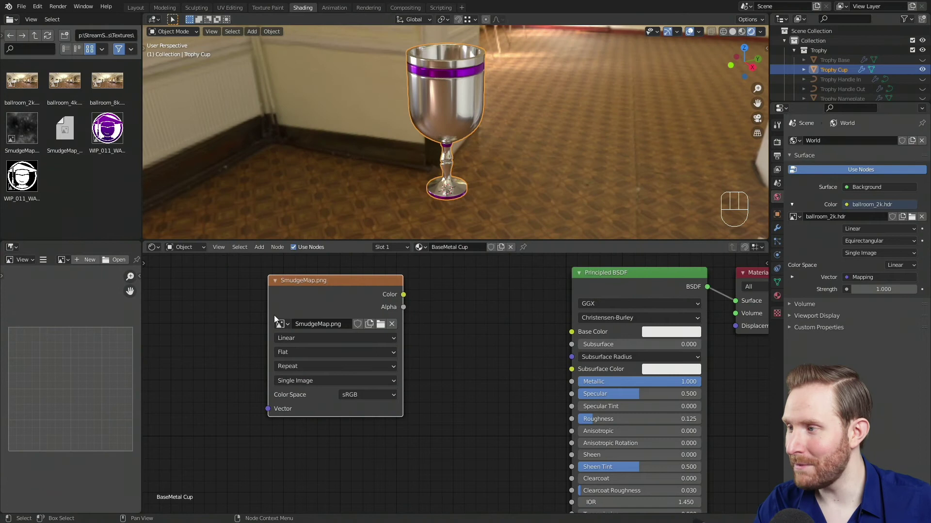
Widen the image editor area and display SmudgeMap.png in it, framed to show the whole texture
drag(140, 324, 233, 323)
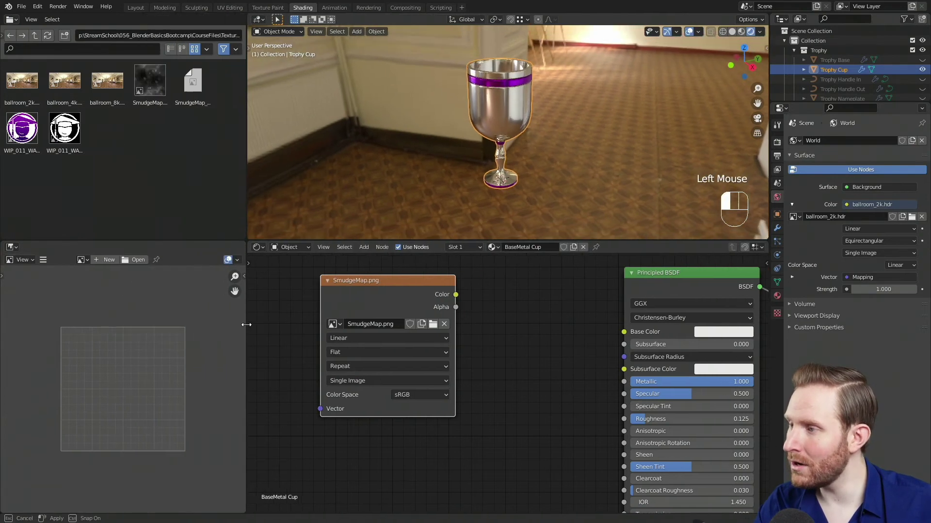
click(74, 259)
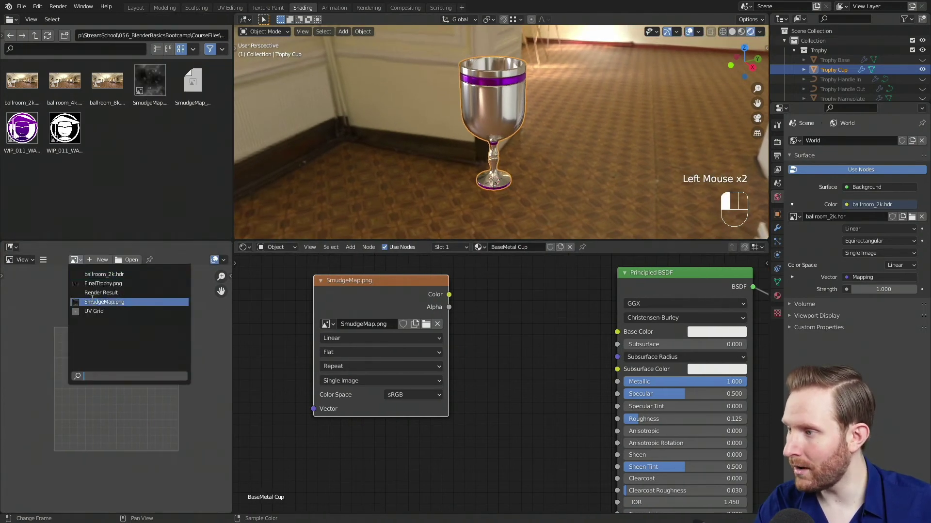
click(121, 302)
scroll(123, 371, down, 2)
click(65, 260)
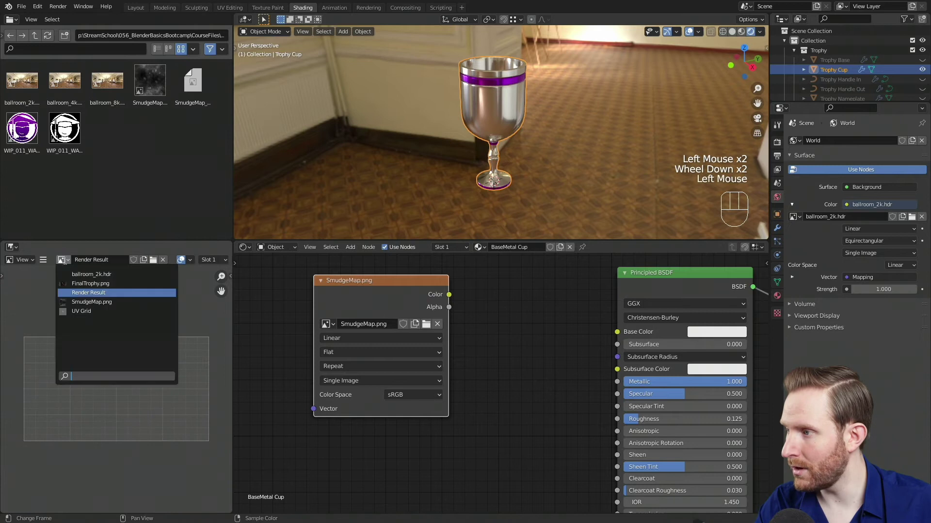
click(74, 303)
mouse_move(85, 364)
middle_down()
mouse_move(80, 341)
mouse_move(106, 373)
middle_up()
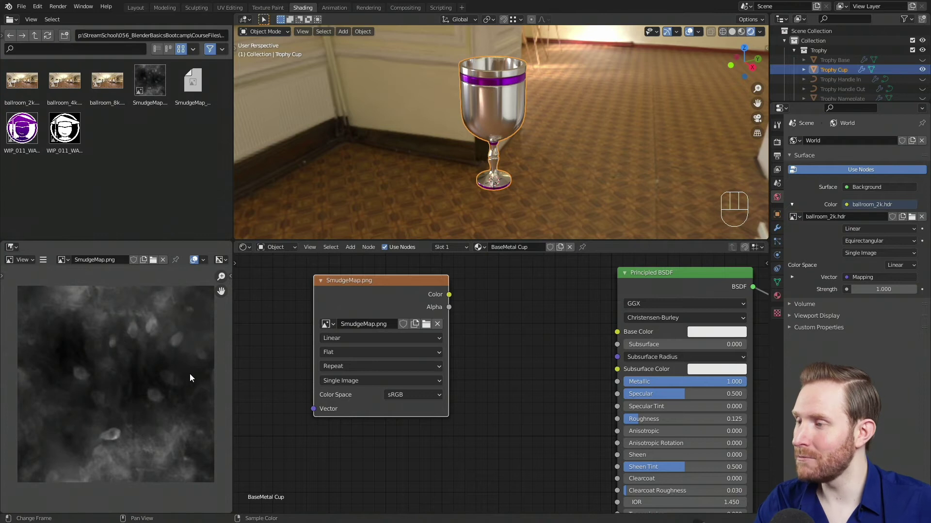
middle_drag(176, 350, 132, 353)
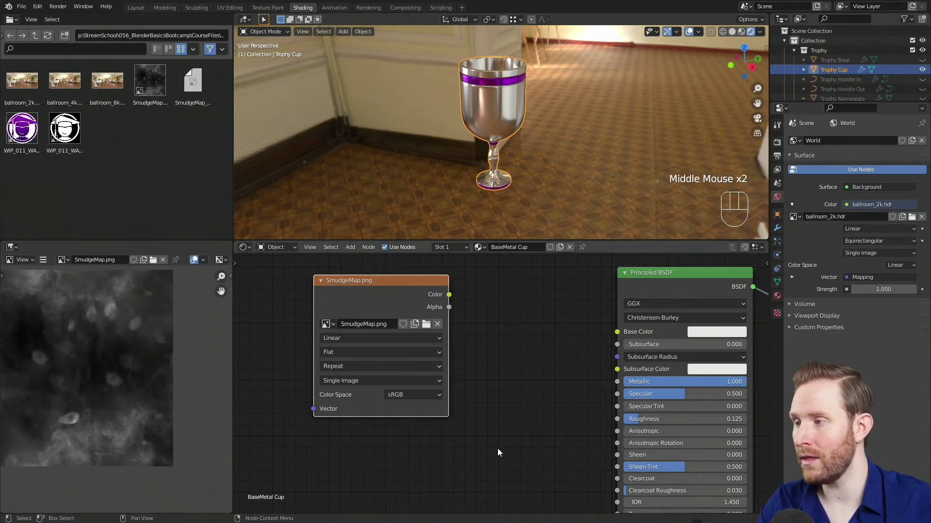
mouse_move(128, 382)
middle_down()
mouse_move(152, 386)
mouse_move(164, 417)
middle_up()
scroll(152, 404, down, 1)
middle_drag(141, 390, 167, 348)
middle_drag(163, 361, 133, 373)
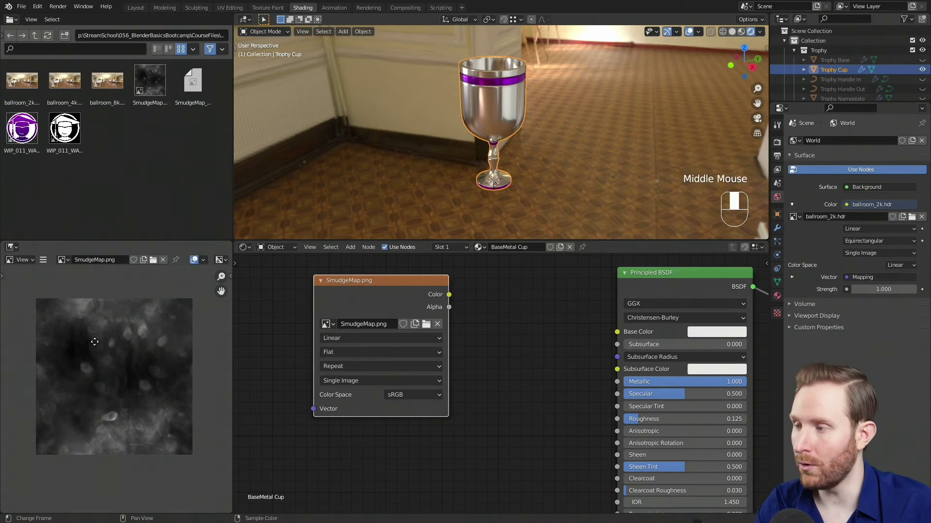
scroll(94, 342, up, 1)
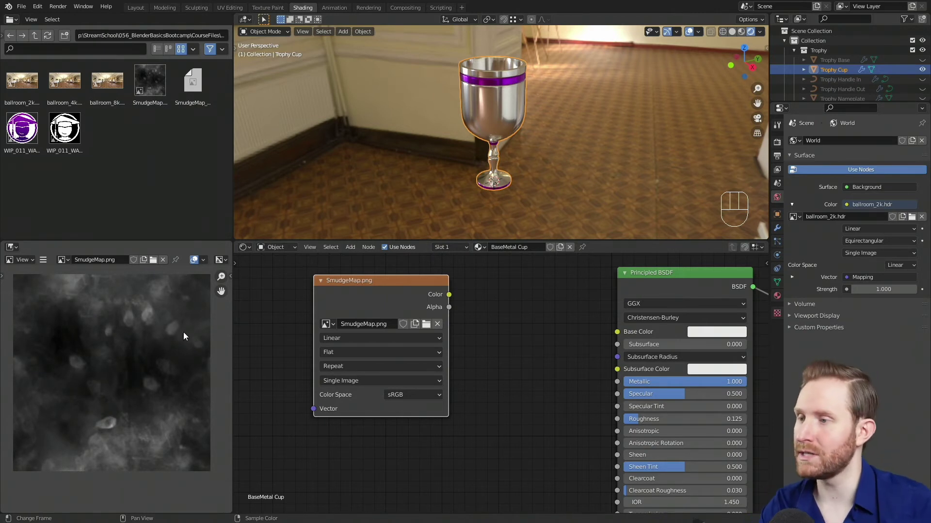
Move the SmudgeMap.png texture node farther from the Principled BSDF and lower, making room between them
middle_drag(344, 293, 441, 316)
scroll(448, 312, down, 1)
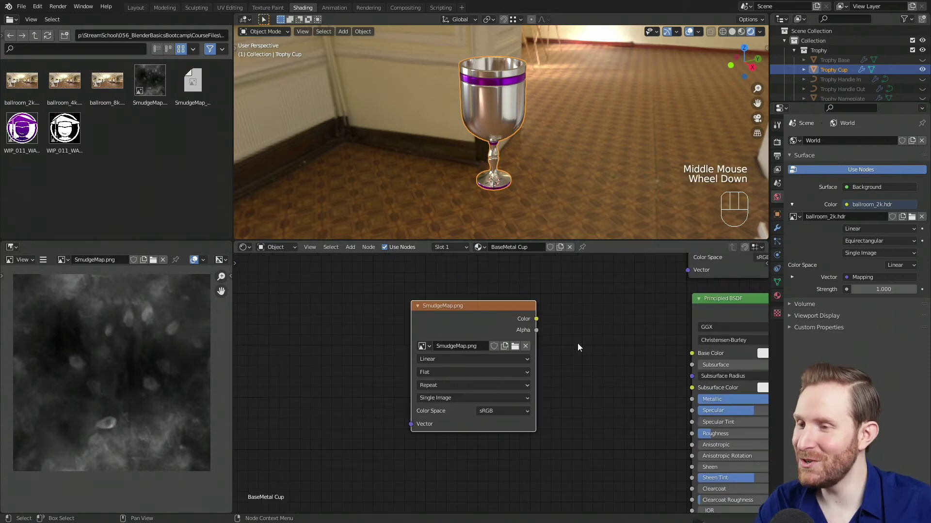
middle_drag(740, 395, 666, 393)
middle_drag(464, 369, 489, 383)
drag(433, 324, 366, 323)
middle_drag(432, 354, 399, 345)
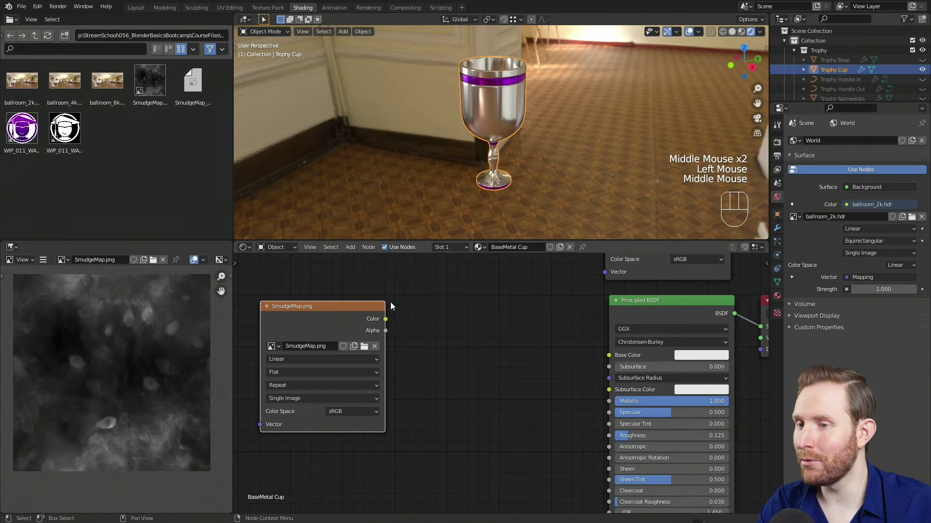
middle_drag(414, 402, 445, 335)
drag(354, 272, 347, 371)
mouse_move(507, 411)
middle_down()
mouse_move(461, 374)
mouse_move(481, 368)
middle_up()
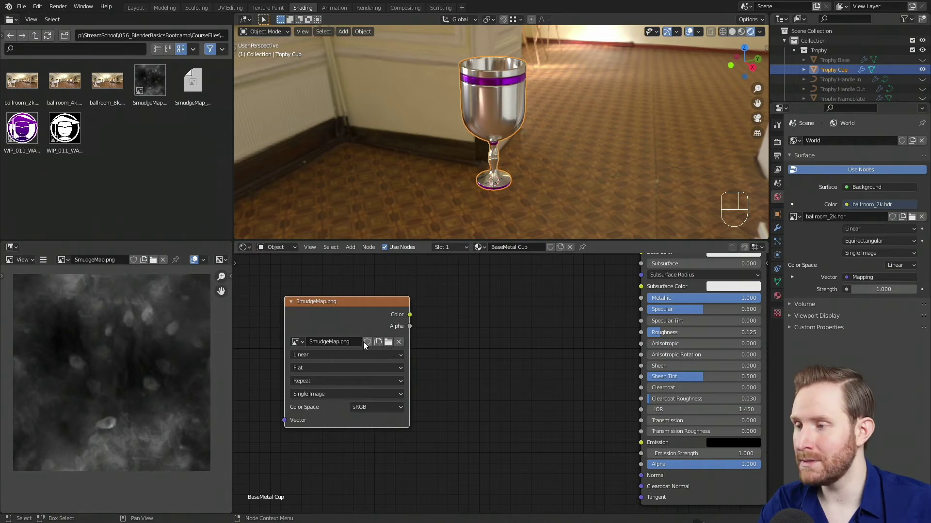
Set the SmudgeMap.png texture node's color space to Non-Color
scroll(373, 398, up, 2)
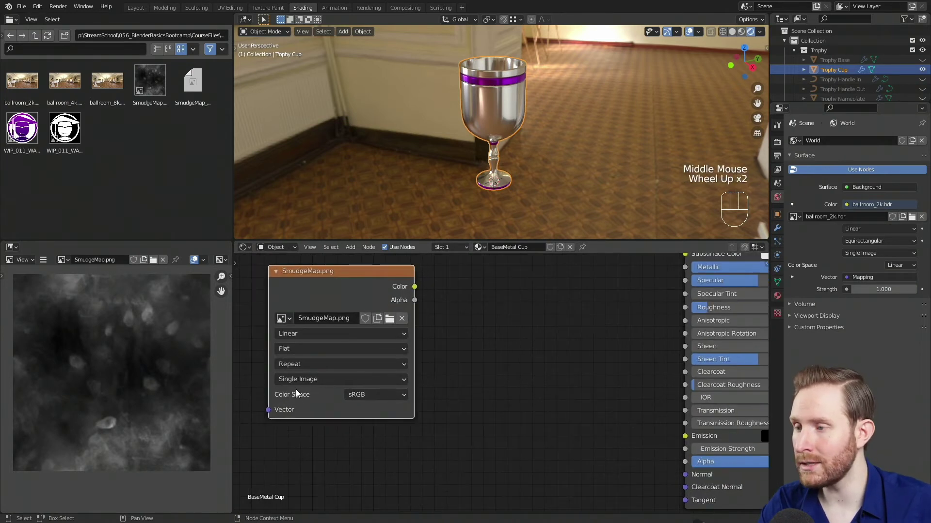
click(372, 396)
click(380, 450)
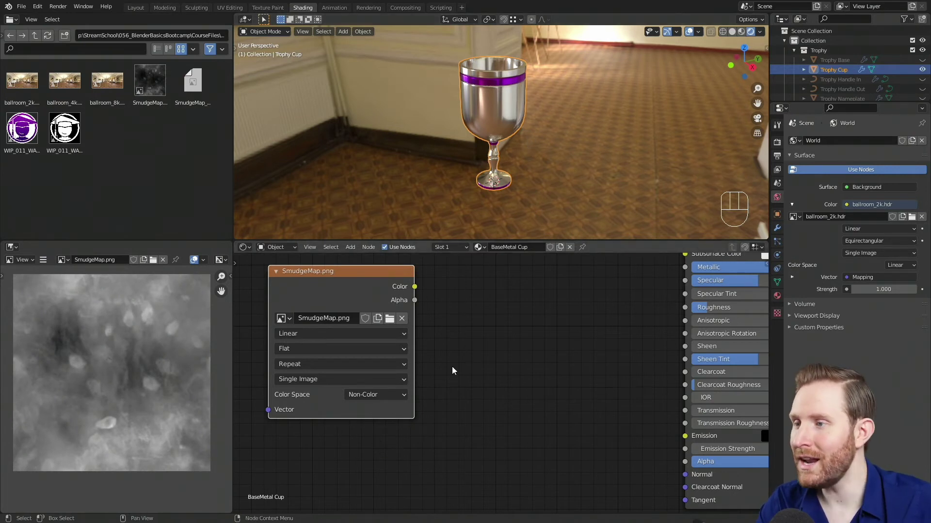
Add a color Mix node between the SmudgeMap.png texture and the Principled BSDF
scroll(446, 382, down, 1)
middle_drag(523, 350, 482, 343)
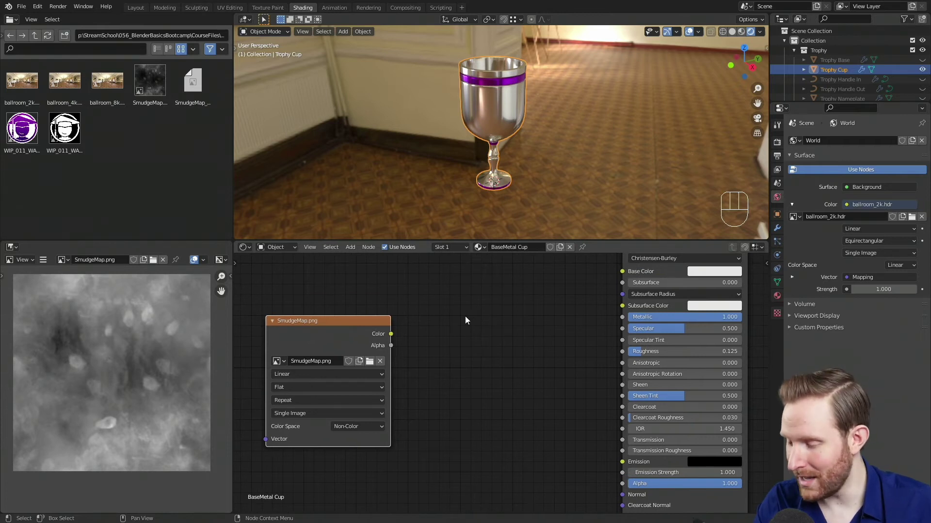
key(shift+a)
mouse_move(453, 321)
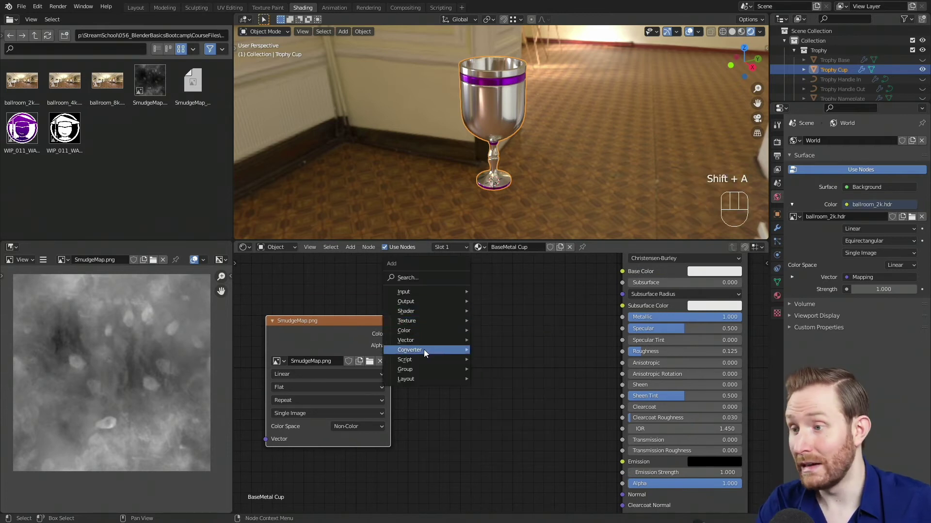
mouse_move(412, 330)
click(495, 384)
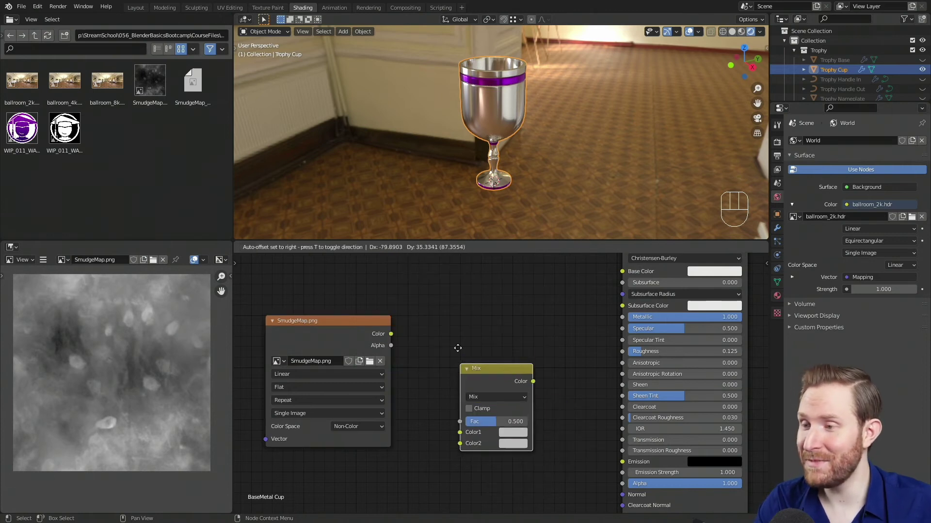
click(458, 319)
Add a Value input node just below the SmudgeMap.png texture node
middle_drag(423, 381, 440, 339)
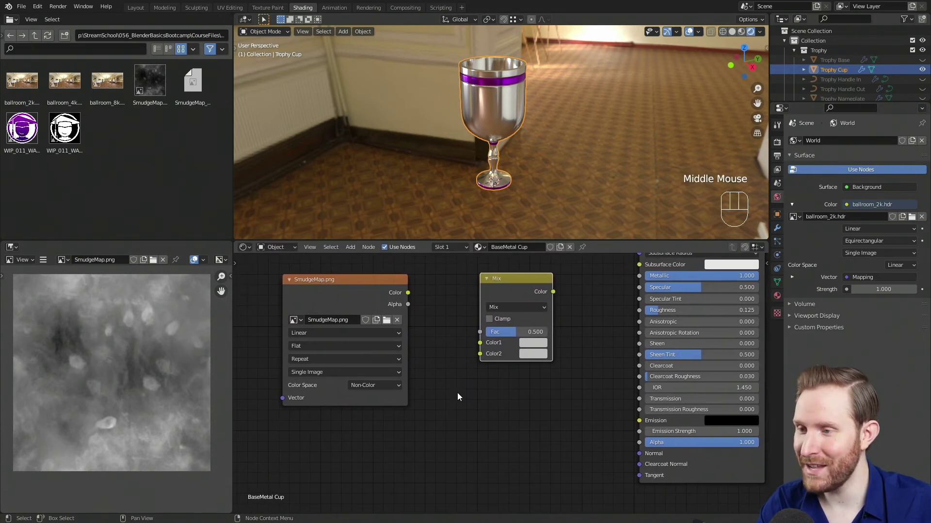
key(shift+a)
mouse_move(417, 347)
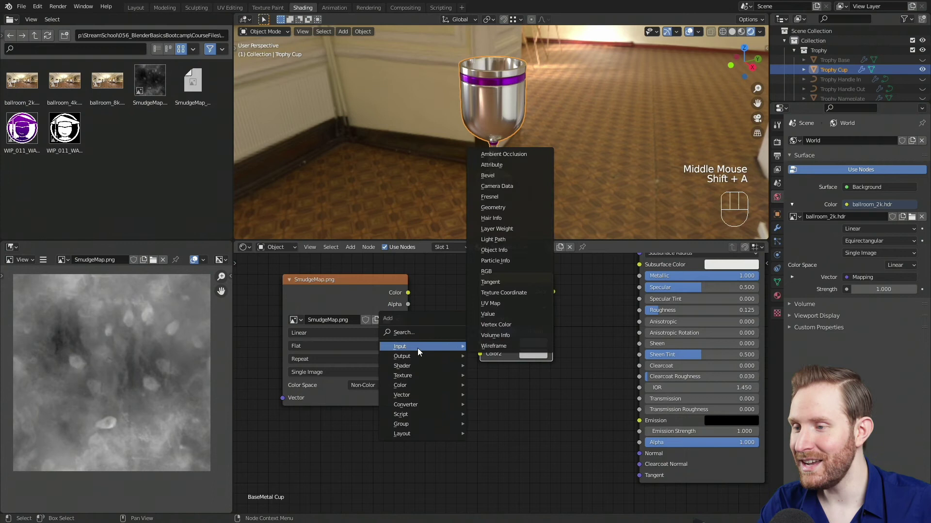
click(485, 314)
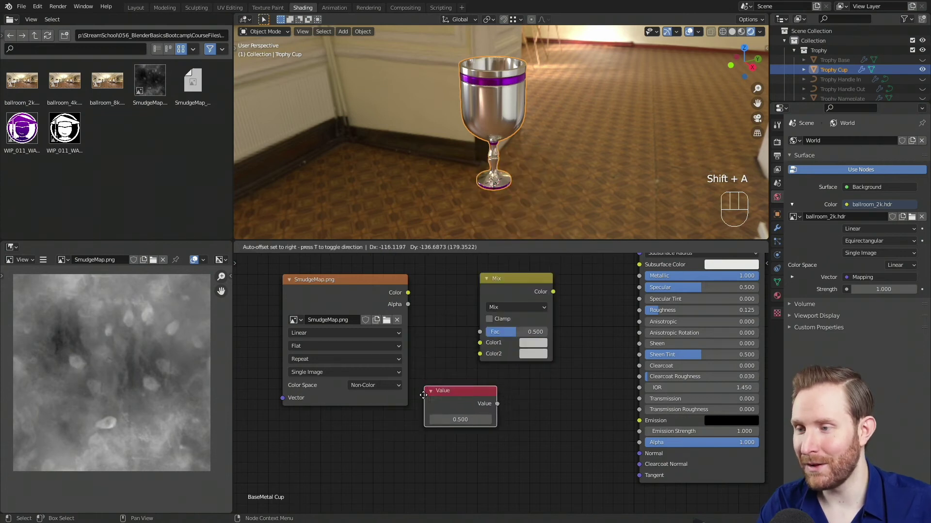
click(340, 420)
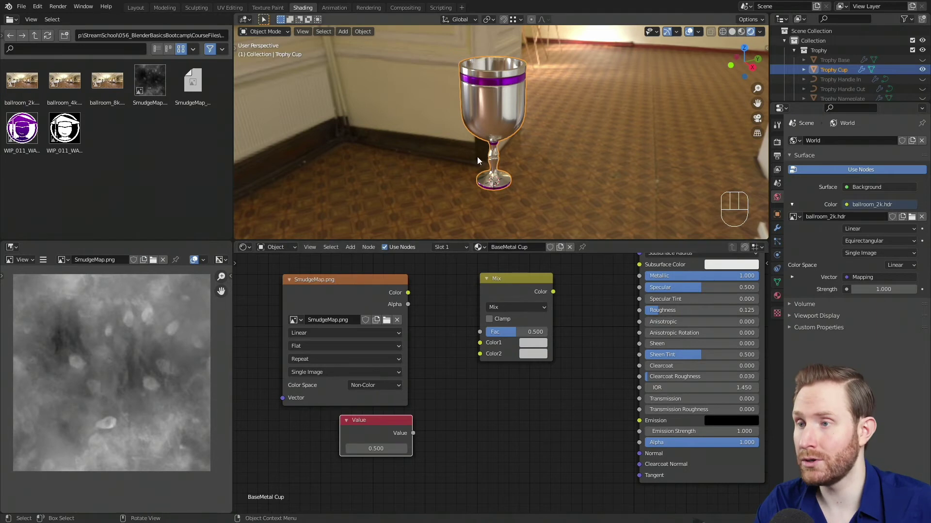
Duplicate the Value node and place the copy directly beneath the original
middle_drag(429, 392, 421, 355)
scroll(421, 355, up, 1)
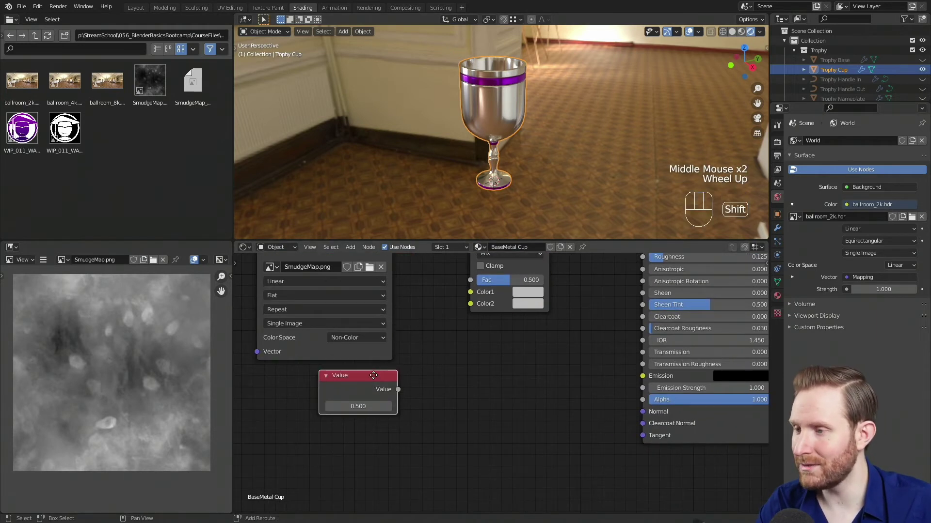
key(shift+d)
click(371, 427)
Connect the upper Value node to the Mix node's Color1 and the lower Value node to Color2
middle_drag(438, 399, 436, 429)
scroll(436, 429, down, 1)
drag(401, 417, 468, 326)
drag(401, 464, 475, 337)
Connect the SmudgeMap.png texture's Color output to the Mix node's Fac input
middle_drag(416, 316, 429, 344)
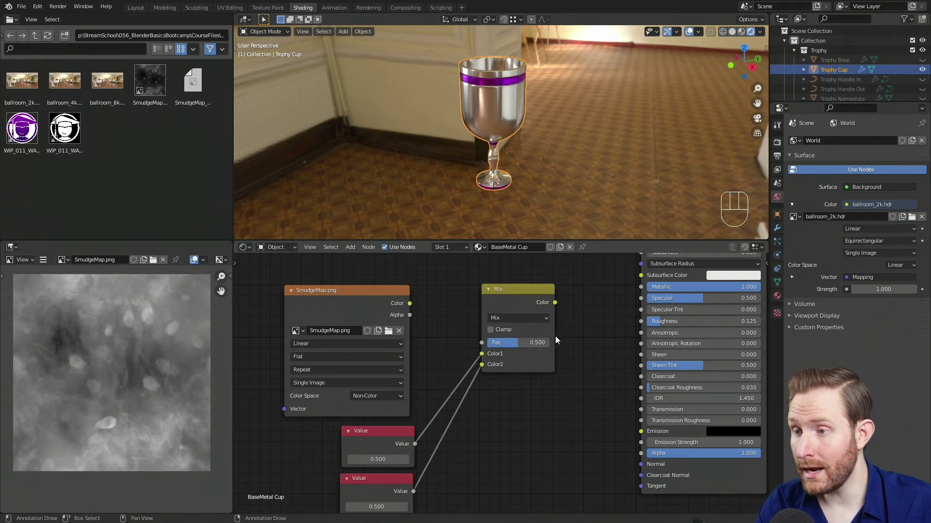
drag(410, 303, 486, 345)
middle_drag(423, 338, 414, 351)
click(344, 307)
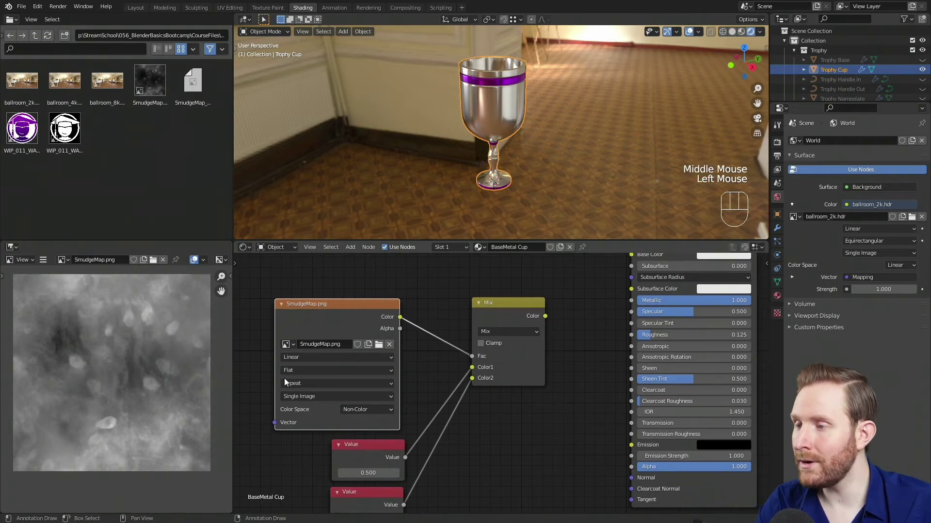
middle_drag(400, 357, 420, 344)
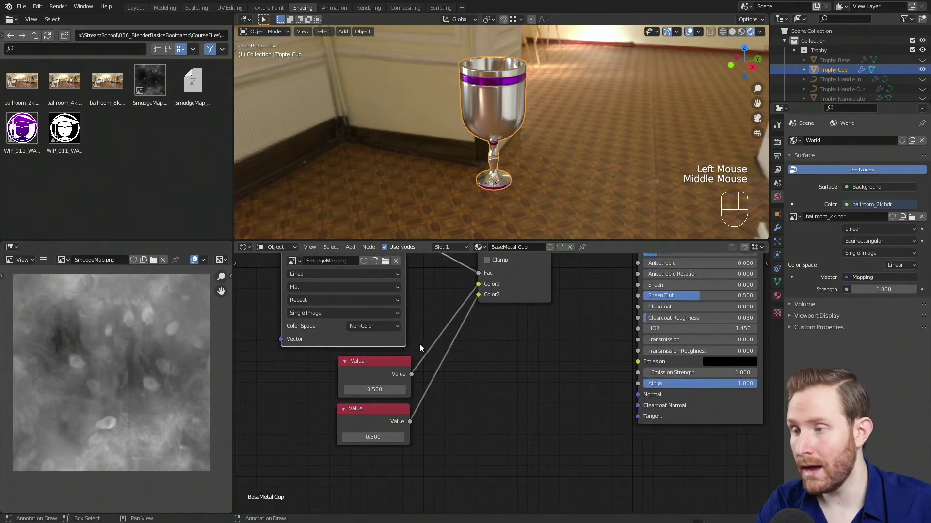
middle_drag(369, 430, 410, 399)
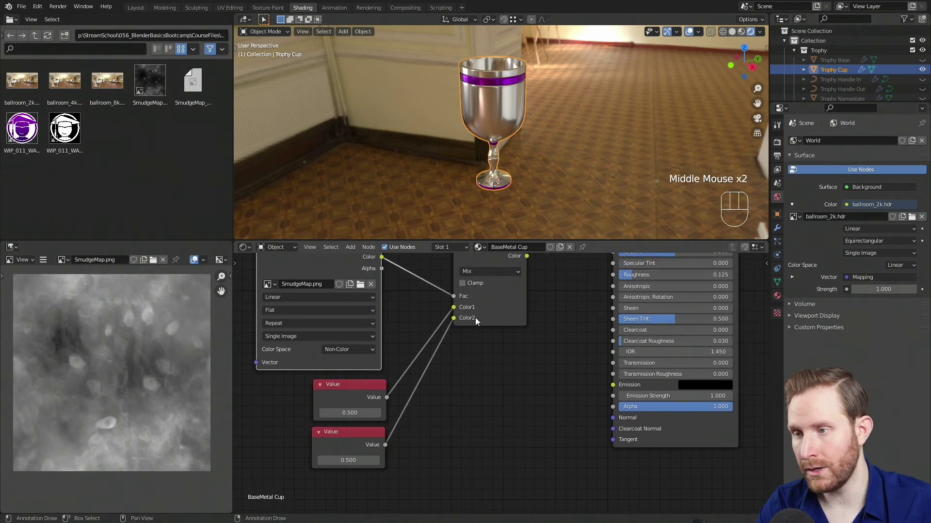
middle_drag(434, 346, 443, 368)
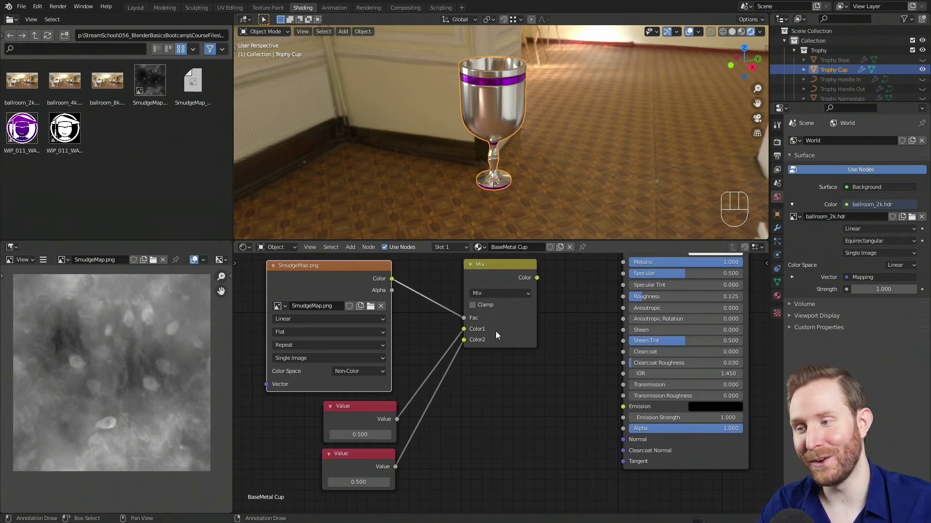
Connect the Mix node's Color output directly to the Material Output's Surface input to preview it on the cup
middle_drag(561, 298, 438, 403)
drag(415, 383, 660, 292)
shift+middle_drag(462, 143, 467, 167)
scroll(467, 167, up, 2)
middle_drag(470, 170, 512, 178)
middle_drag(512, 178, 538, 180)
Set the upper Value node, which feeds the Mix node's Color1, to 0.1
middle_drag(283, 467, 378, 349)
middle_drag(422, 432, 458, 360)
scroll(342, 339, up, 2)
scroll(499, 397, up, 2)
scroll(483, 381, up, 2)
scroll(457, 360, up, 1)
click(395, 357)
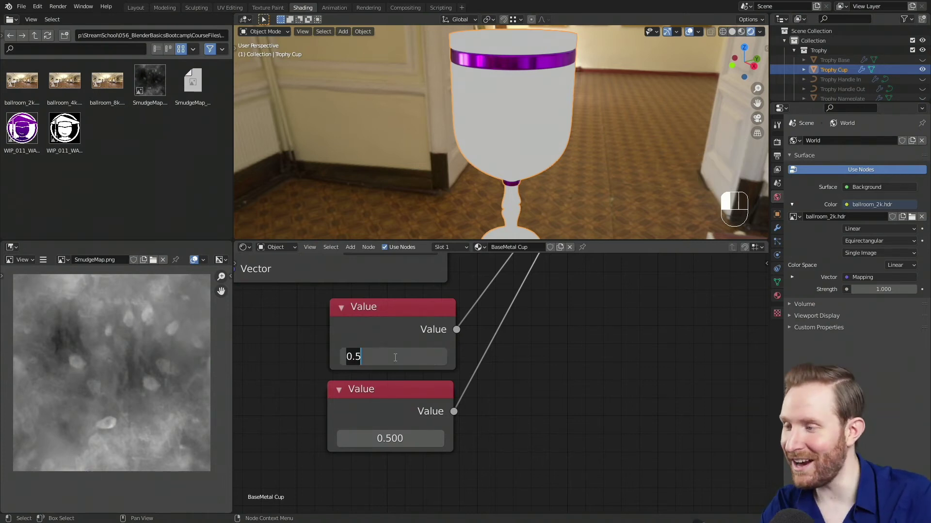
text(.)
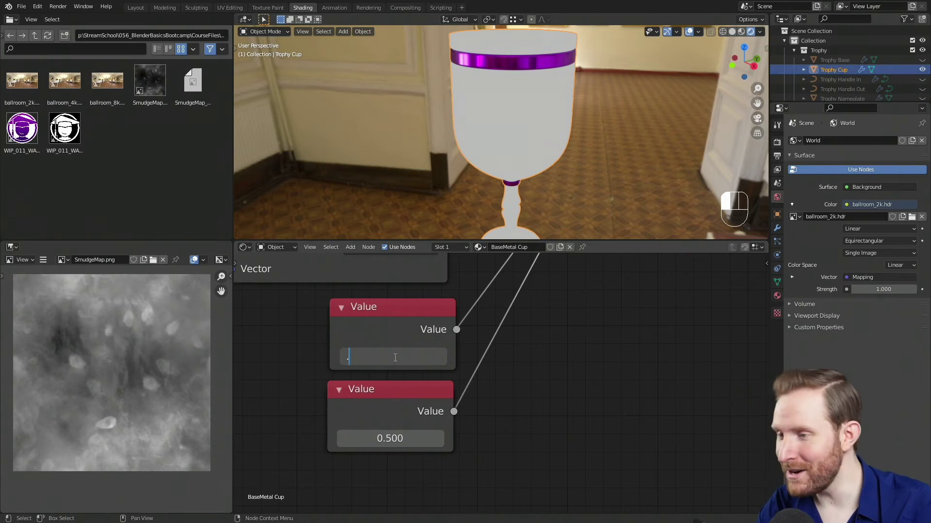
text(1)
key(Return)
Set the lower Value node, which feeds the Mix node's Color2, to 0.45
scroll(547, 334, down, 2)
middle_drag(548, 333, 448, 389)
middle_drag(388, 451, 467, 432)
scroll(499, 400, up, 3)
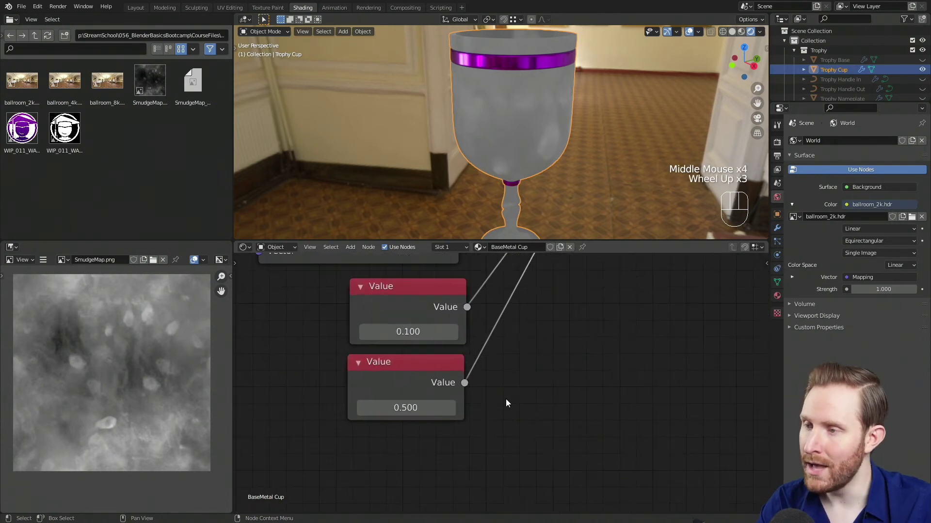
click(402, 407)
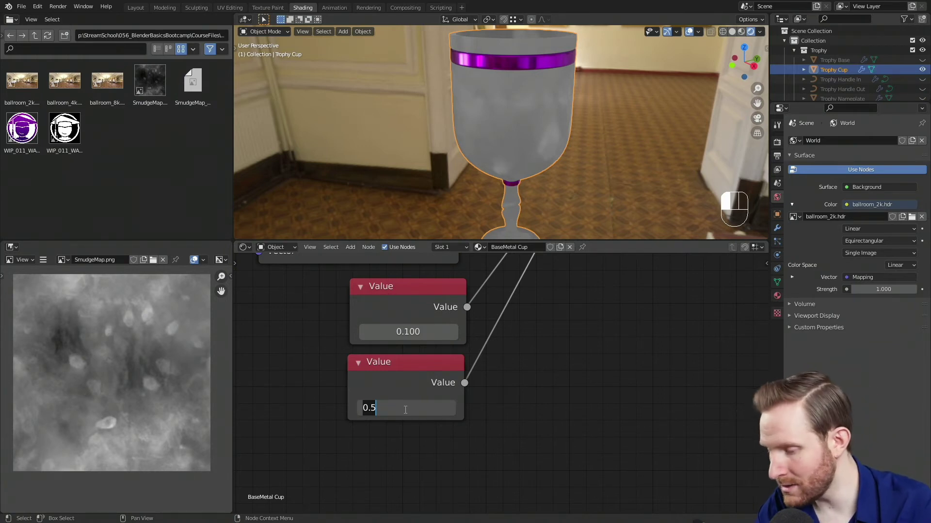
key(BackSpace)
key(BackSpace)
key(BackSpace)
text(.45)
key(Return)
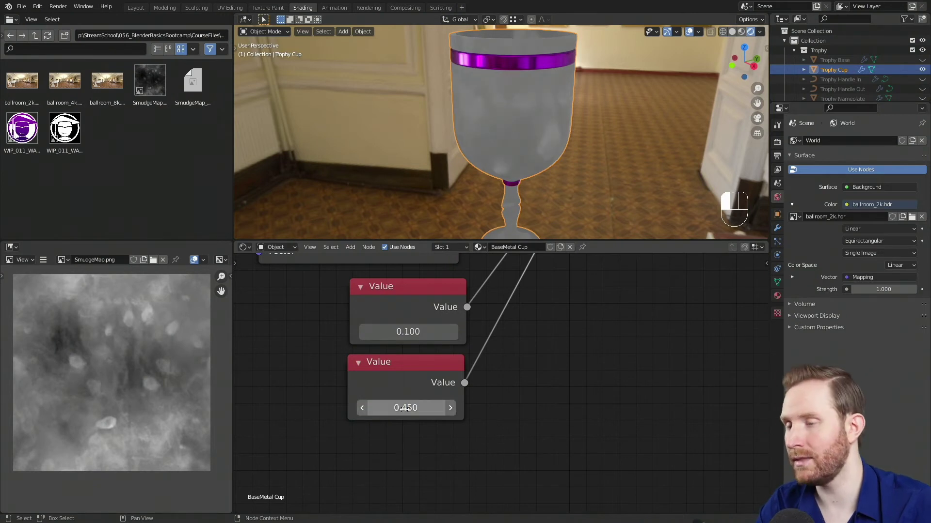
Examine the previewed smudge pattern on the trophy cup's bowl from several angles and distances
mouse_move(533, 139)
shift+middle_down()
mouse_move(502, 173)
mouse_move(478, 144)
shift+middle_up()
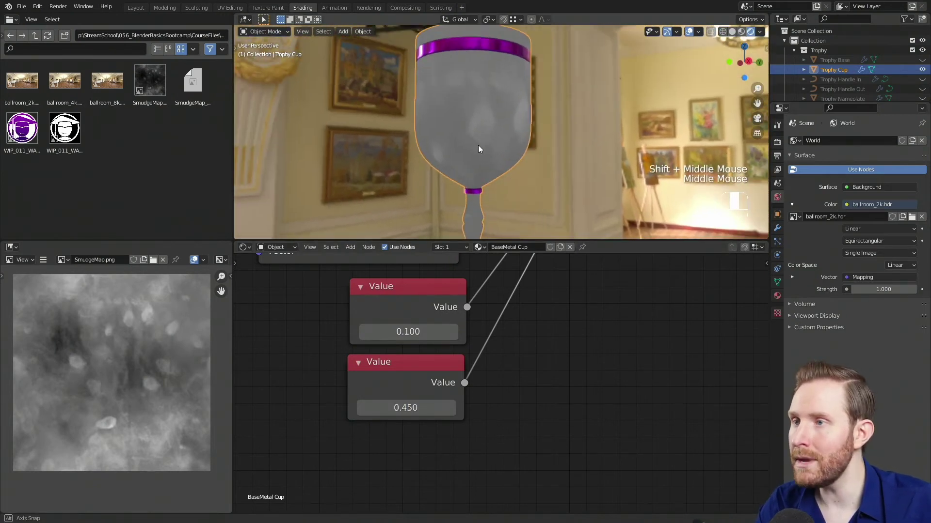
scroll(479, 110, up, 3)
middle_drag(482, 94, 514, 141)
scroll(466, 123, down, 2)
middle_drag(514, 141, 536, 153)
scroll(536, 154, up, 1)
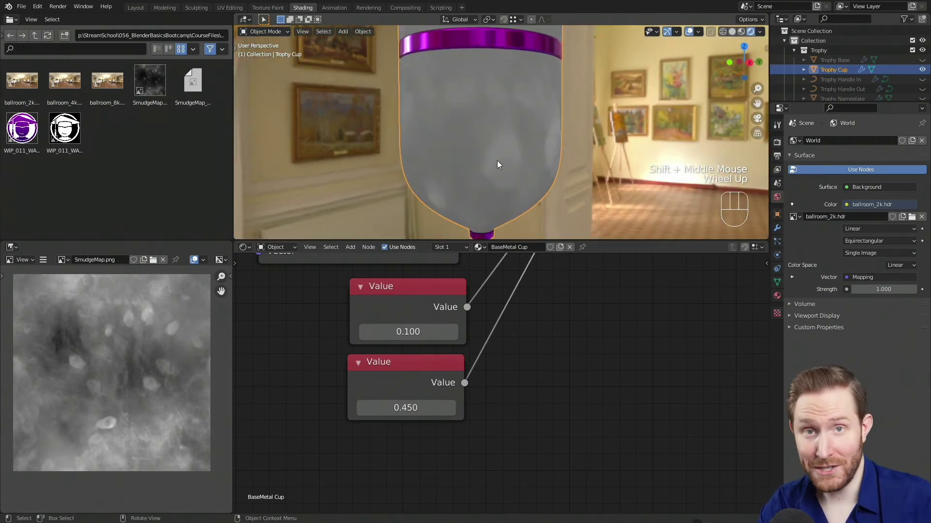
middle_drag(486, 158, 507, 129)
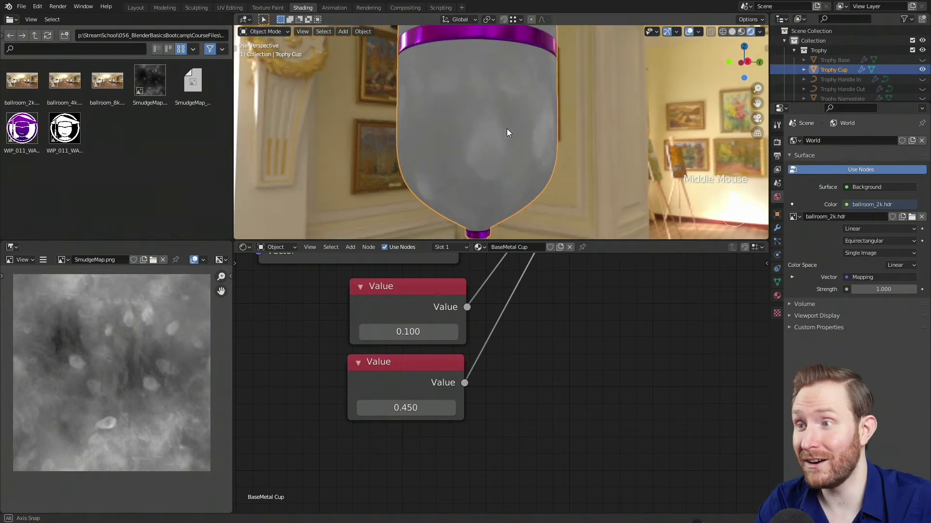
Connect the Mix node's Color output to the Principled BSDF's Roughness, and the BSDF output to the Material Output's Surface
scroll(647, 391, down, 2)
middle_drag(647, 390, 447, 403)
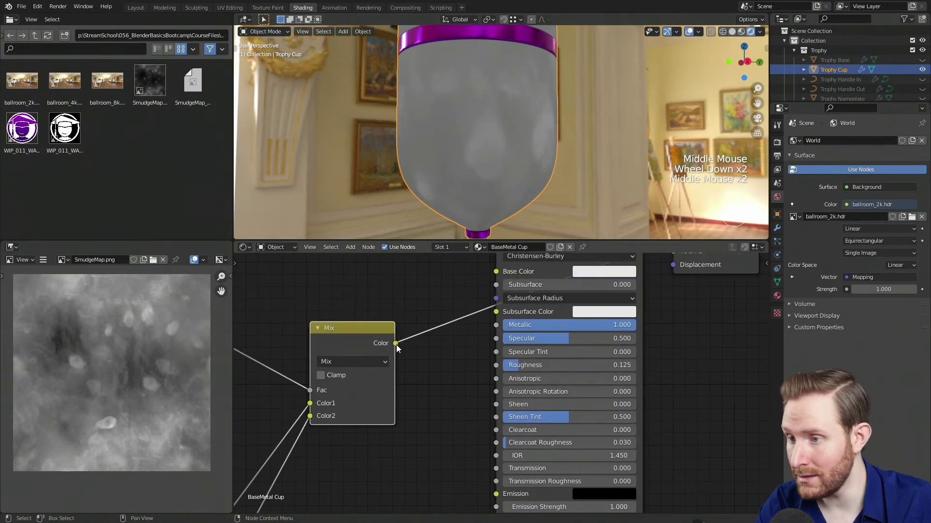
drag(399, 346, 495, 365)
middle_drag(494, 294, 455, 376)
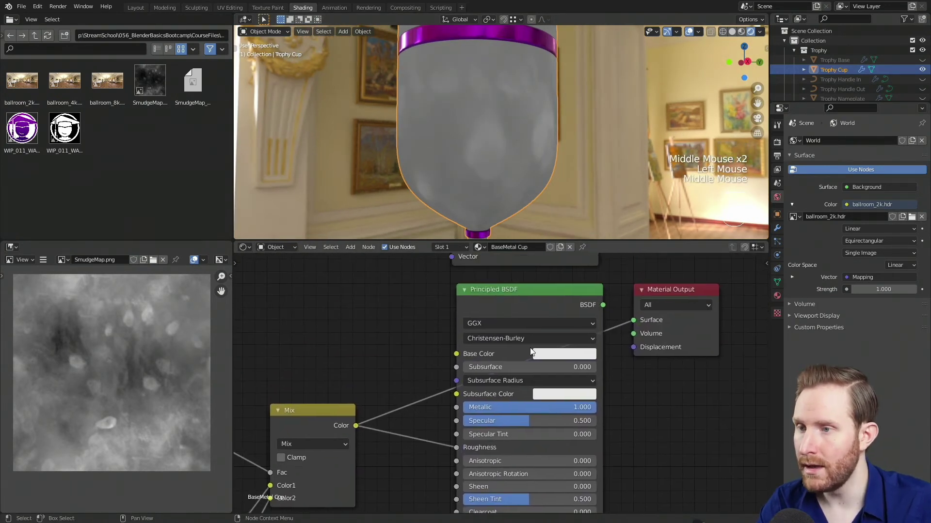
drag(603, 304, 634, 321)
mouse_move(556, 161)
middle_down()
mouse_move(528, 140)
mouse_move(501, 167)
mouse_move(537, 205)
mouse_move(575, 190)
mouse_move(513, 200)
middle_up()
middle_drag(454, 190, 517, 149)
scroll(518, 187, down, 3)
mouse_move(519, 186)
middle_down()
mouse_move(509, 164)
mouse_move(509, 176)
middle_up()
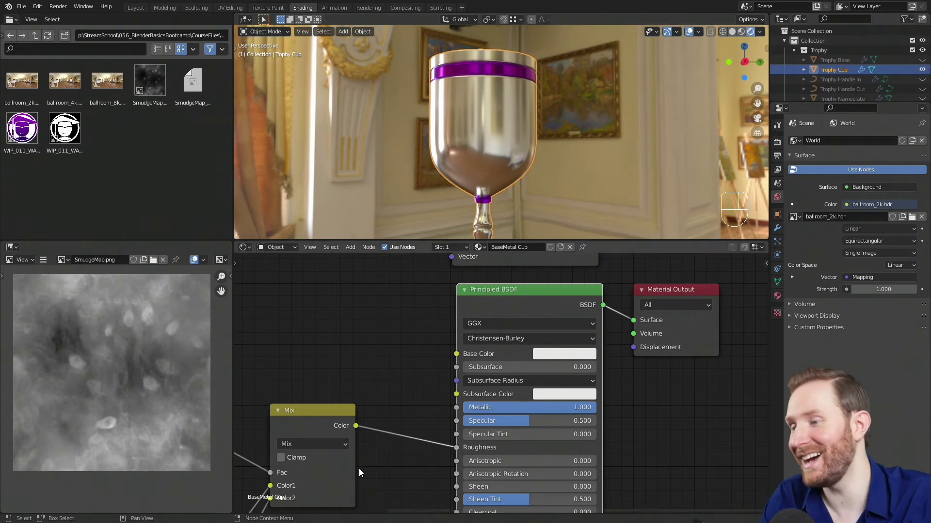
Connect the Mix node's Color output to the Material Output's Surface input to preview the smudge pattern on the cup again
scroll(359, 422, down, 2)
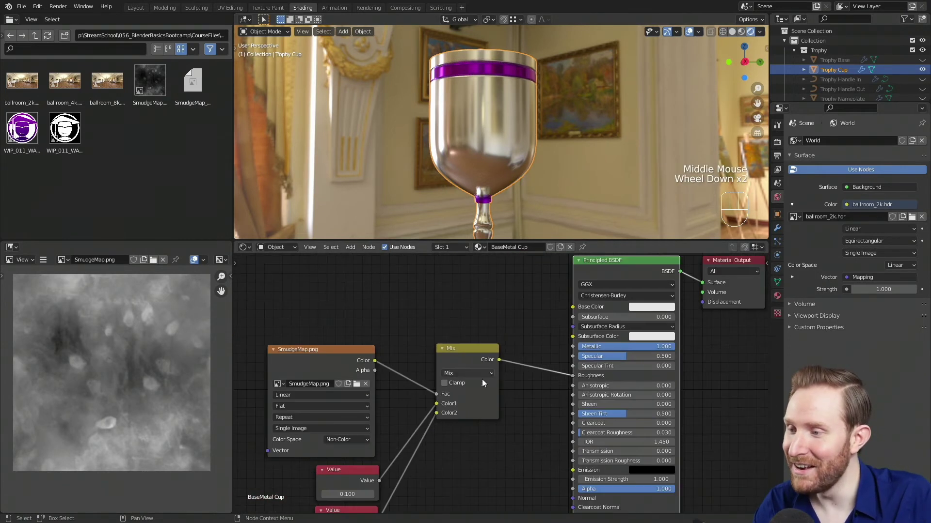
mouse_move(499, 361)
mouse_down()
mouse_move(530, 336)
mouse_move(702, 282)
mouse_up()
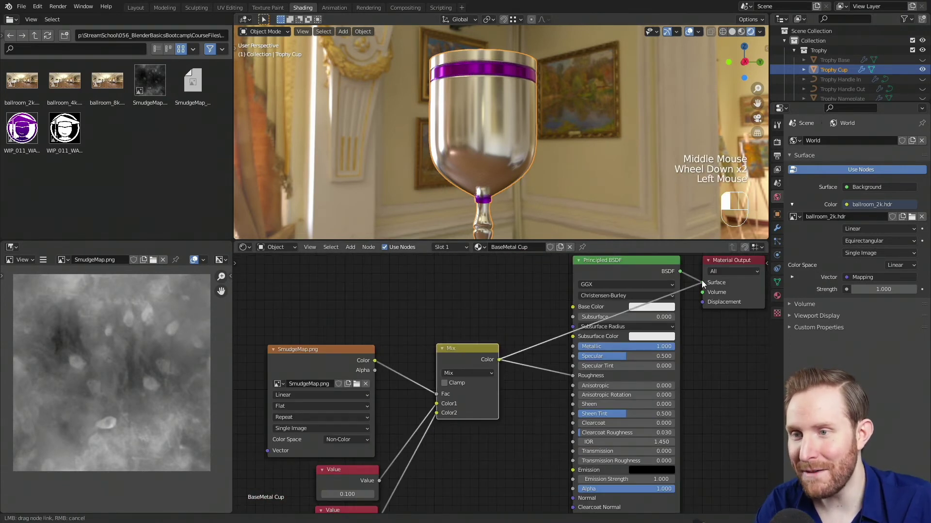
scroll(508, 80, up, 3)
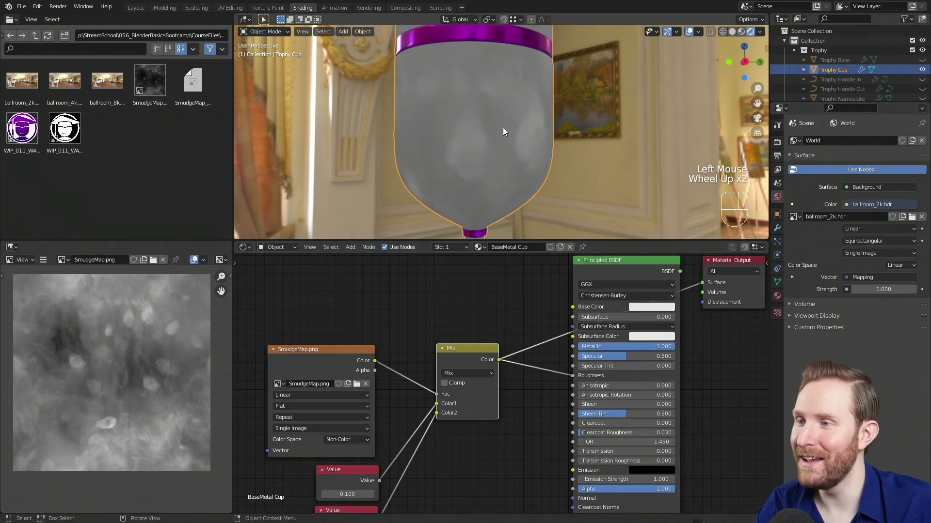
scroll(453, 190, down, 1)
shift+middle_drag(479, 175, 472, 189)
scroll(473, 189, up, 1)
Add a Texture Coordinate node before the SmudgeMap.png texture and connect its UV output to the texture's Vector input
middle_drag(365, 451, 508, 366)
middle_drag(373, 307, 428, 339)
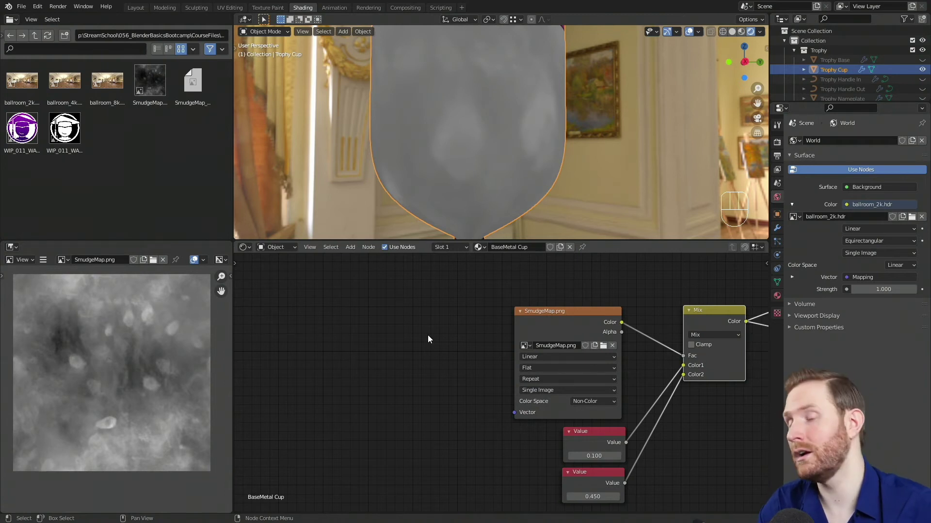
key(shift+a)
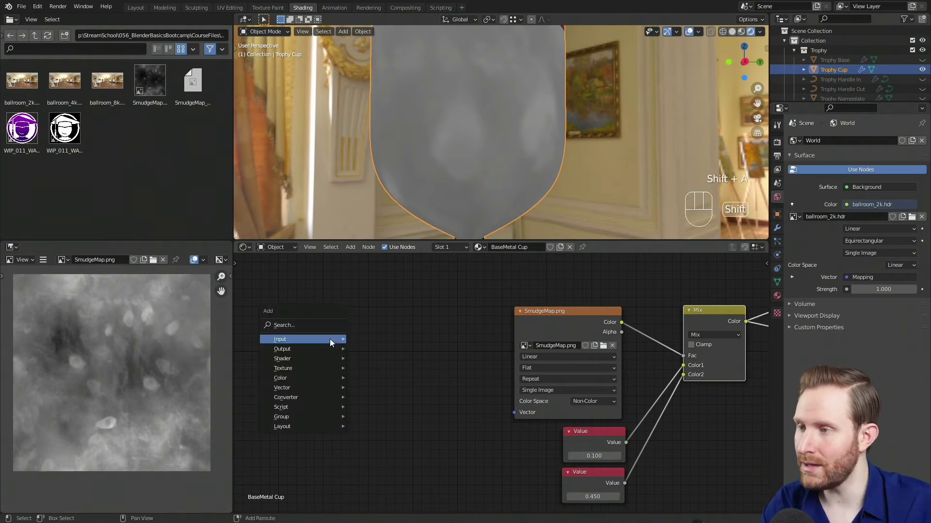
mouse_move(297, 339)
click(384, 286)
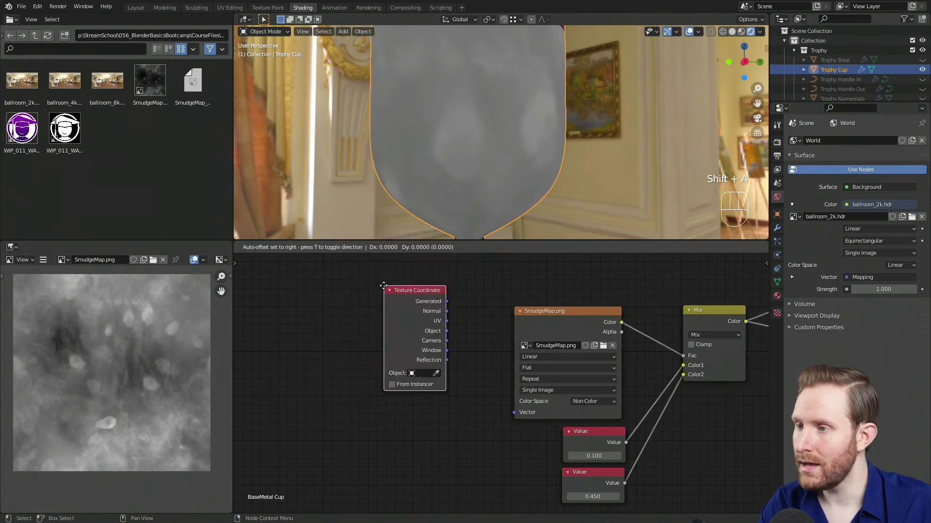
click(275, 311)
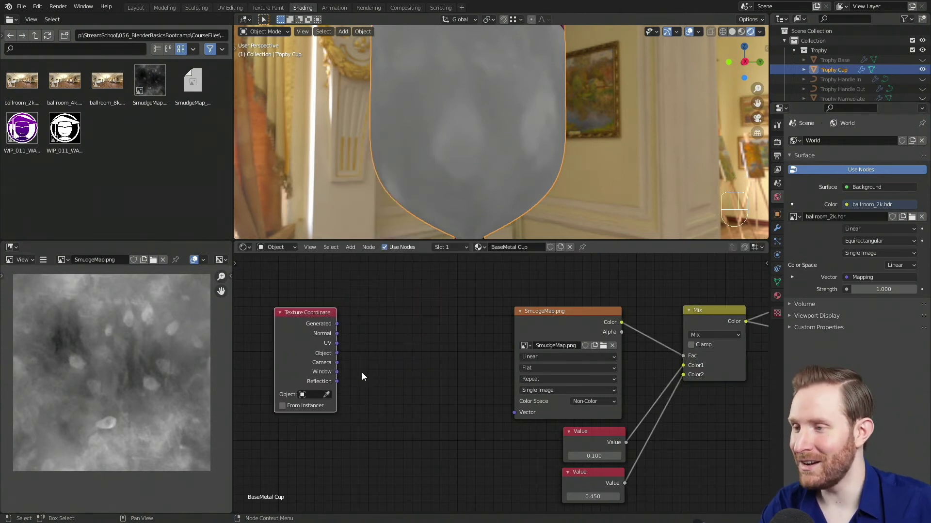
click(336, 346)
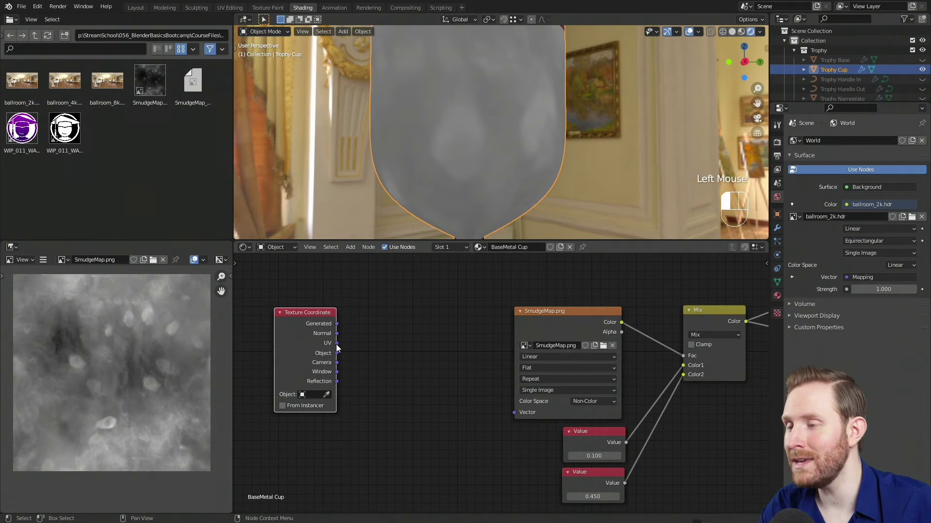
drag(337, 348, 514, 415)
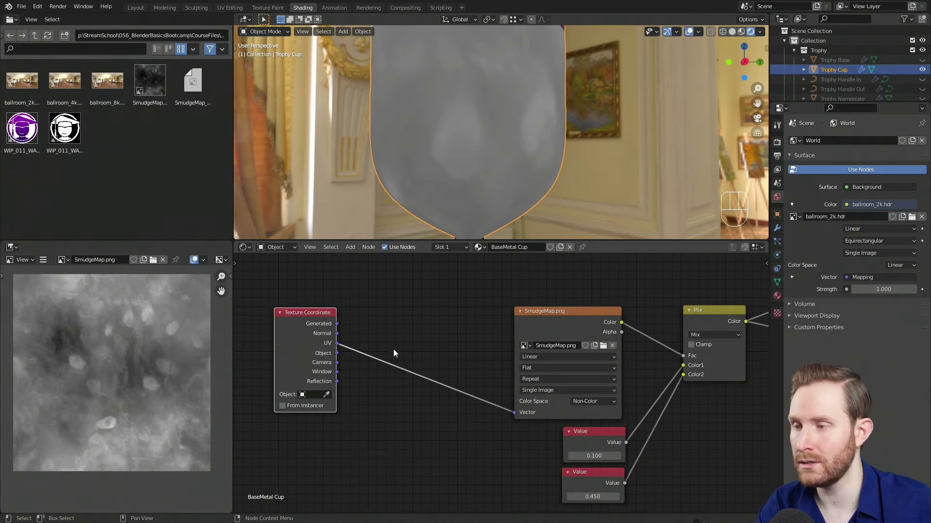
Insert a Mapping node into the link between the Texture Coordinate node and the SmudgeMap.png texture
scroll(389, 351, up, 1)
key(shift+a)
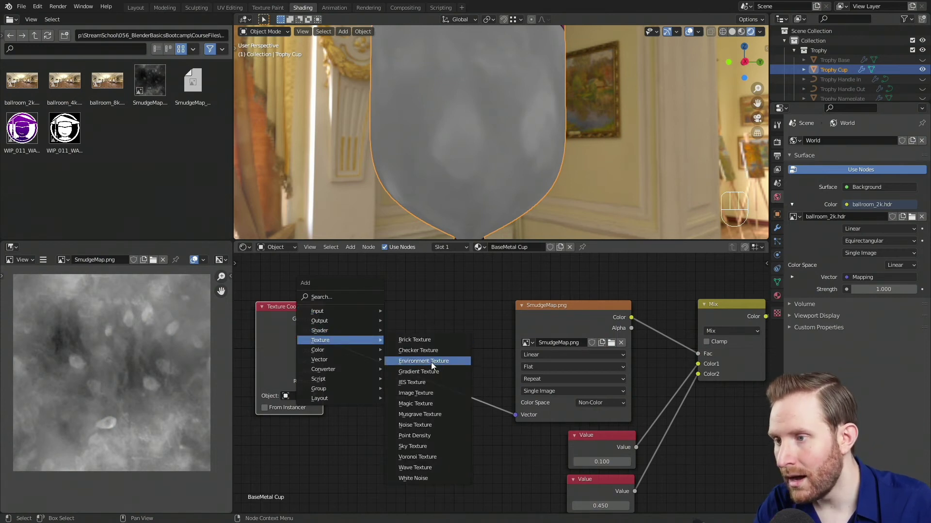
mouse_move(339, 360)
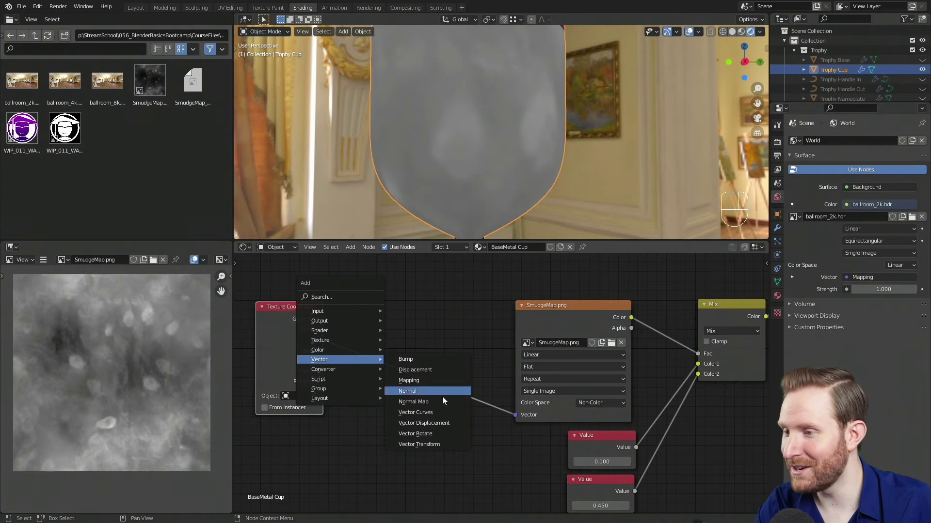
click(415, 382)
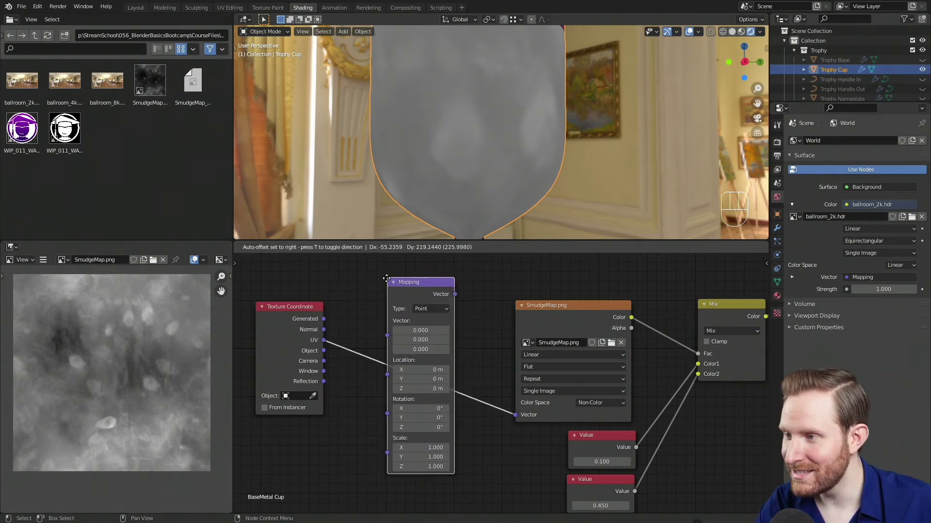
click(386, 277)
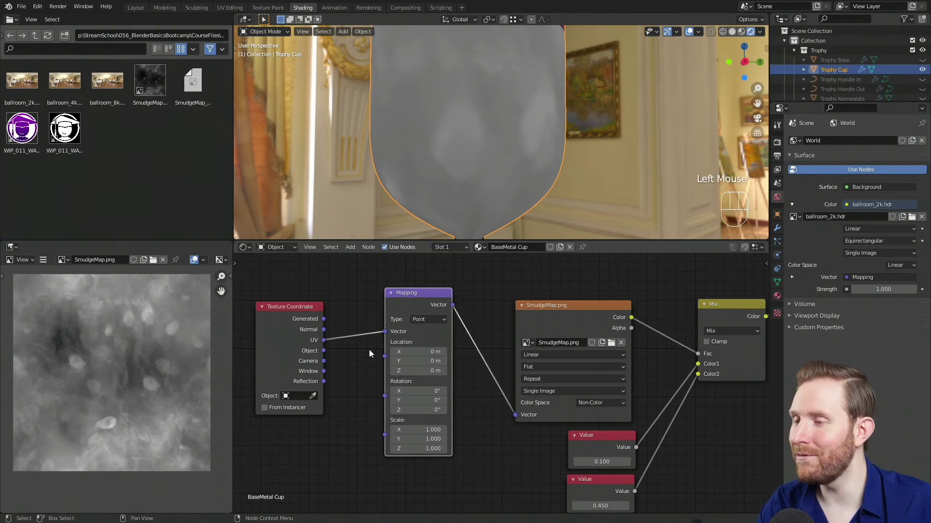
Set the Mapping node's scale to 4 on X, Y and Z
middle_drag(402, 407, 495, 334)
scroll(406, 361, up, 3)
scroll(487, 392, up, 6)
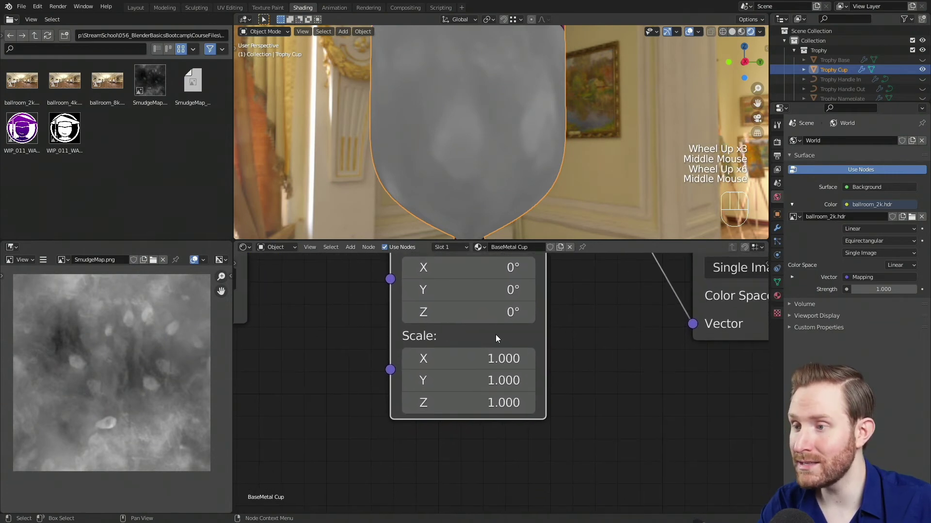
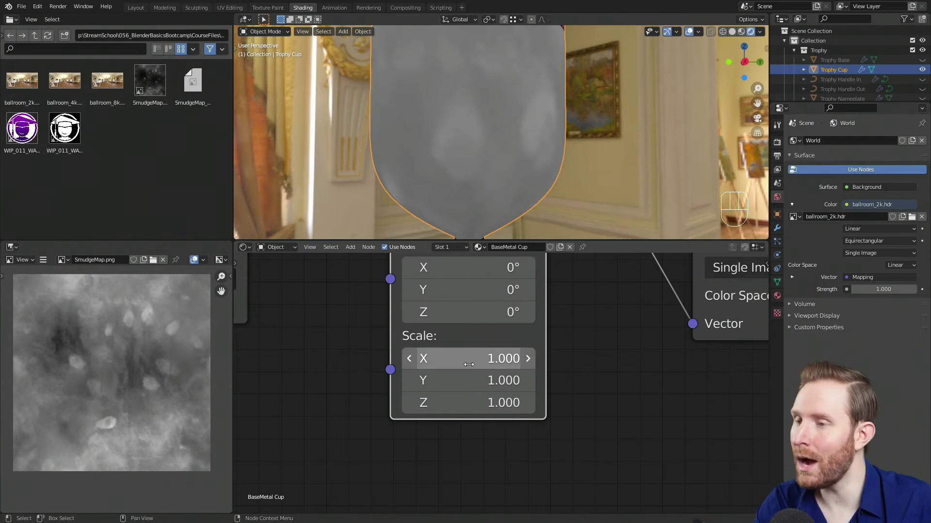
click(524, 353)
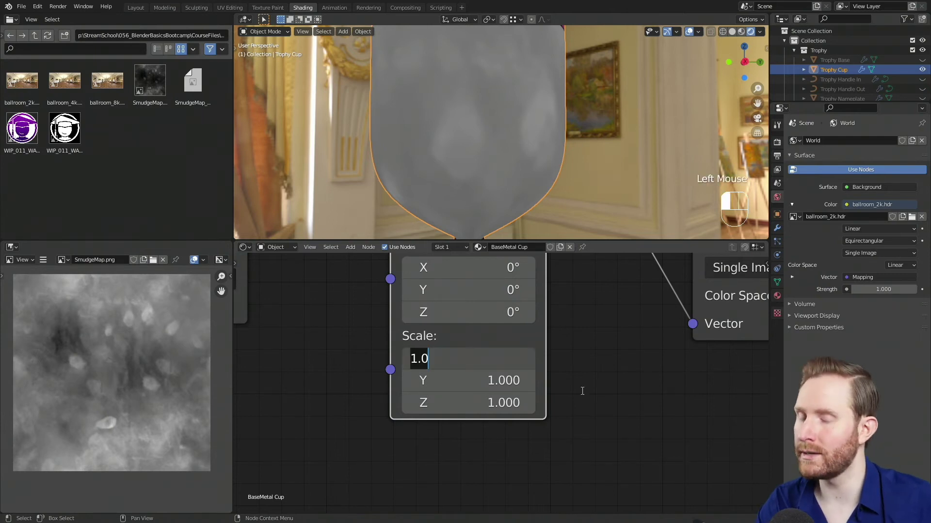
text(4)
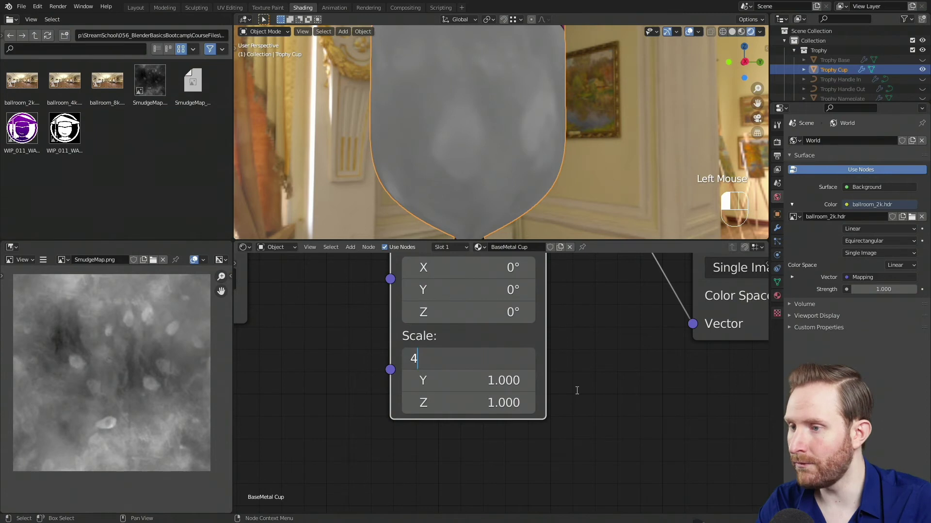
key(Tab)
text(4)
key(Tab)
text(4)
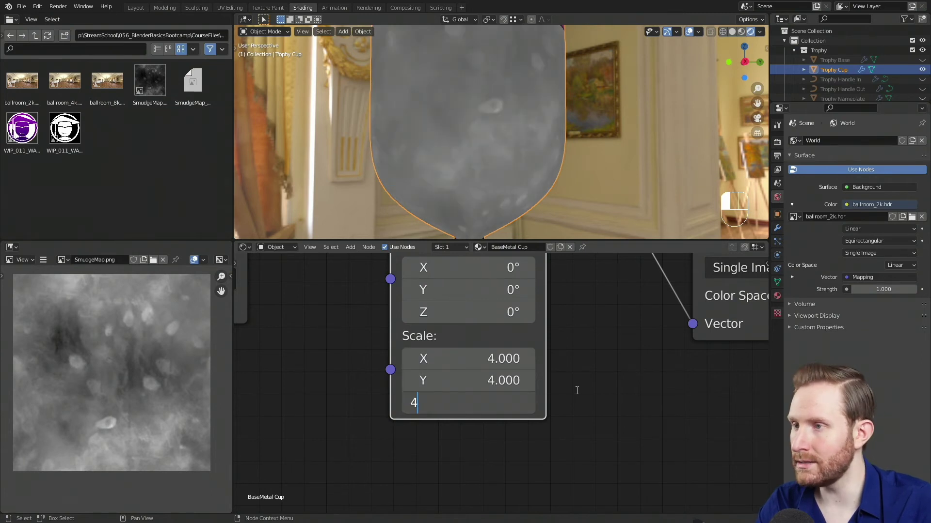
key(Return)
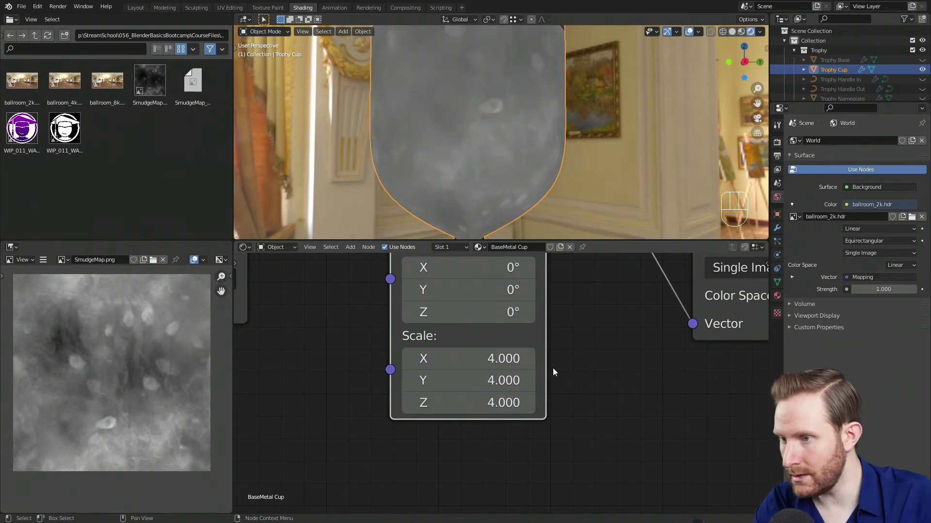
Reconnect the Principled BSDF's output to the Material Output's Surface input and check the smudged metal on the cup
scroll(513, 94, down, 2)
scroll(524, 109, up, 3)
shift+middle_drag(513, 94, 495, 173)
scroll(486, 175, up, 1)
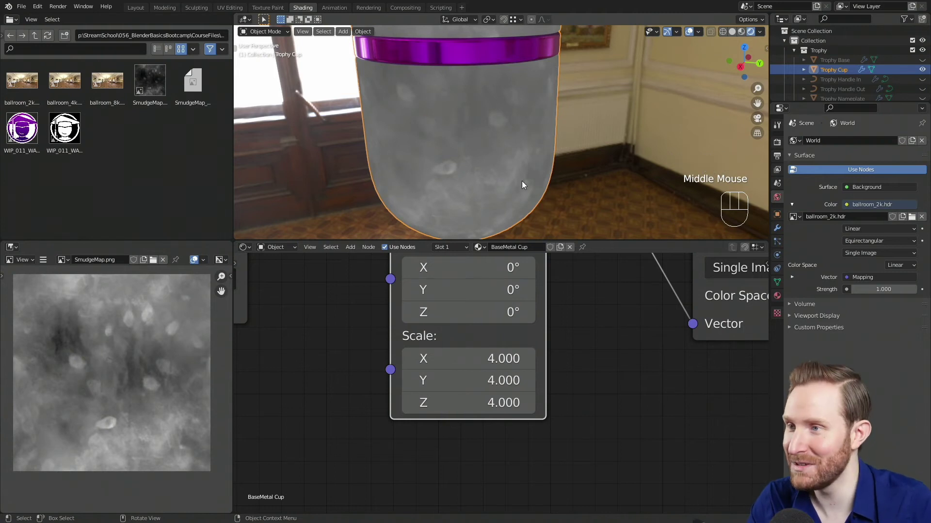
scroll(537, 381, down, 5)
middle_drag(537, 381, 590, 318)
scroll(576, 364, down, 1)
middle_drag(577, 365, 566, 344)
scroll(566, 344, up, 2)
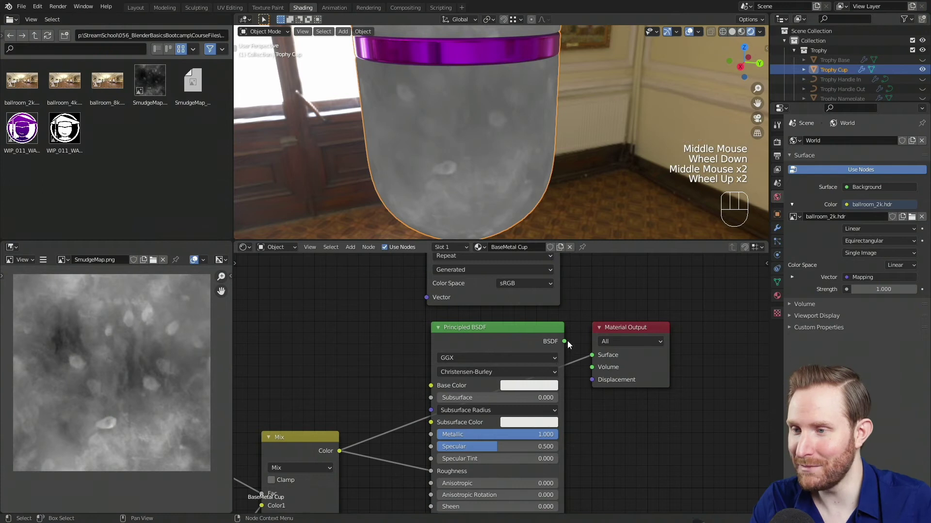
drag(565, 341, 593, 355)
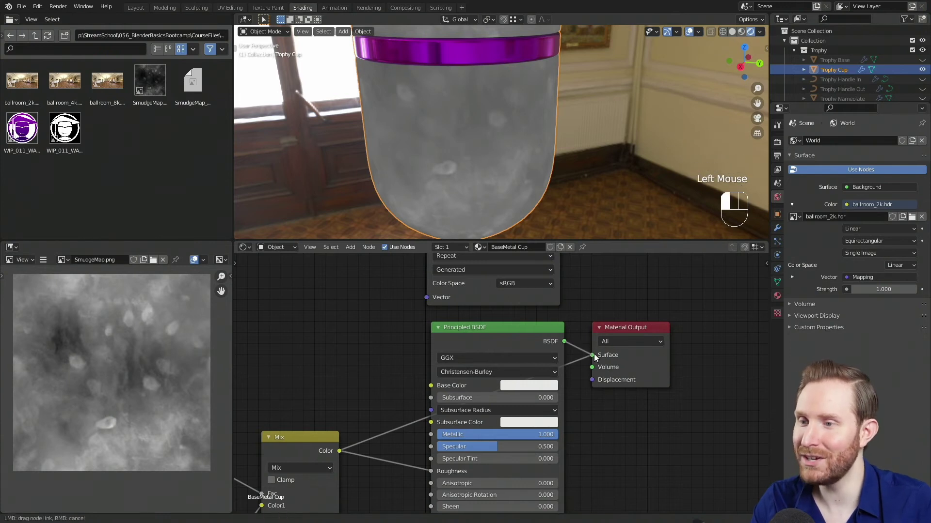
middle_drag(480, 143, 535, 164)
scroll(330, 417, down, 1)
Try a different roughness amount in the lower Value node and check its effect on the cup
middle_drag(310, 426, 430, 305)
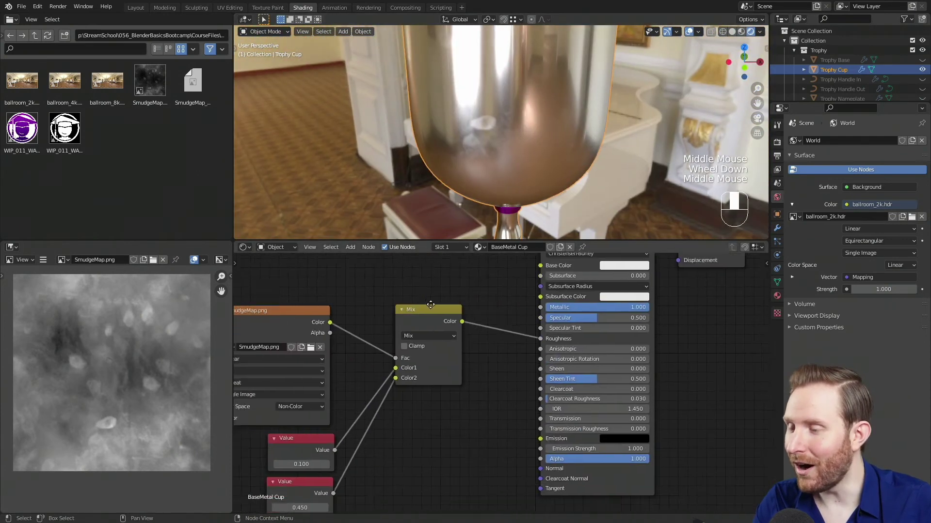
middle_drag(341, 460, 457, 345)
scroll(463, 351, up, 4)
middle_drag(473, 375, 478, 402)
scroll(478, 402, up, 1)
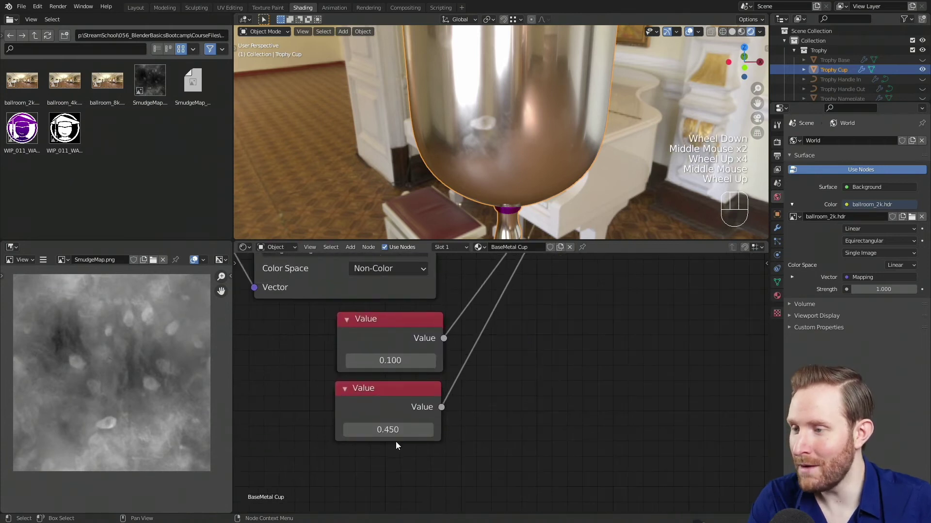
mouse_move(382, 429)
mouse_down()
mouse_move(422, 430)
mouse_move(397, 430)
mouse_move(407, 430)
mouse_up()
scroll(532, 213, down, 3)
middle_drag(532, 213, 478, 145)
scroll(522, 202, up, 2)
Set the lower Value node feeding the Mix node's Color2 to 0.45
click(384, 429)
text(.45)
key(Return)
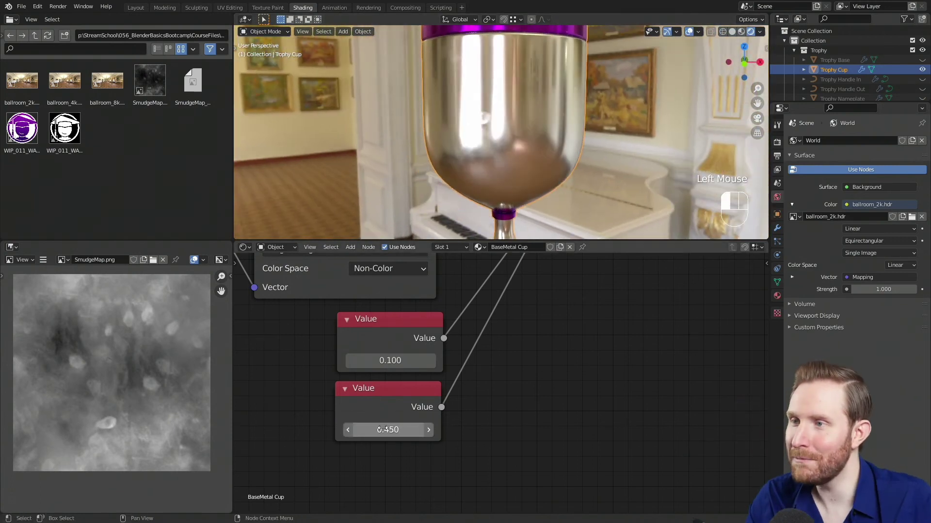
scroll(535, 384, down, 2)
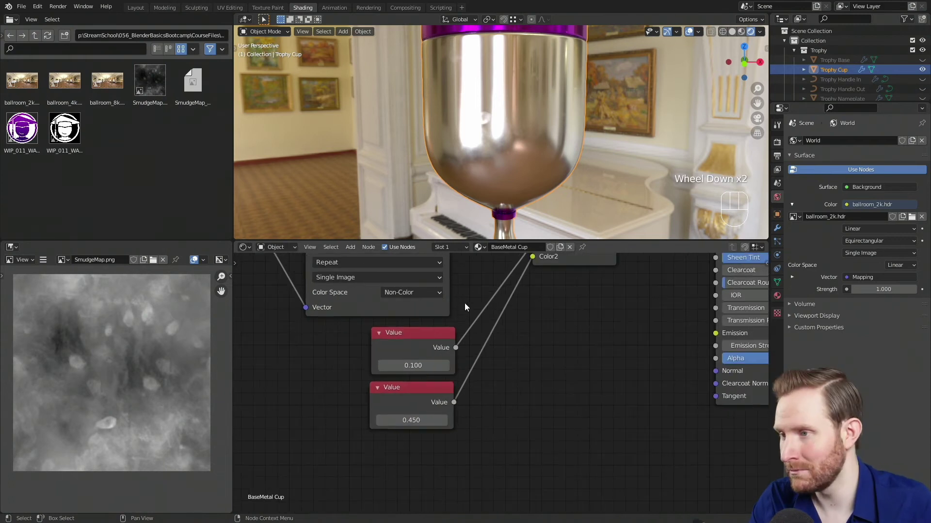
scroll(497, 154, down, 1)
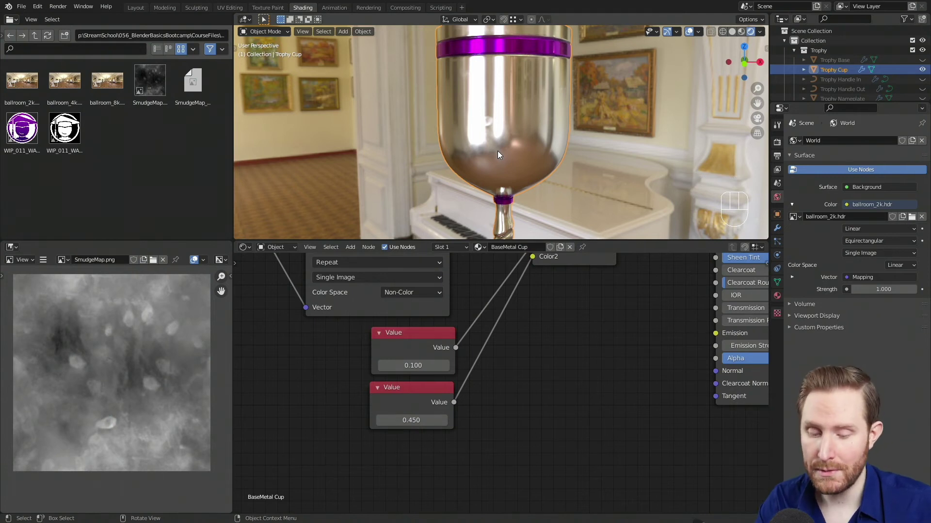
Switch the viewport to the camera view and inspect the smudges on the cup's lower half
key(KP_0)
scroll(497, 150, up, 4)
shift+middle_drag(511, 137, 484, 118)
scroll(471, 162, up, 1)
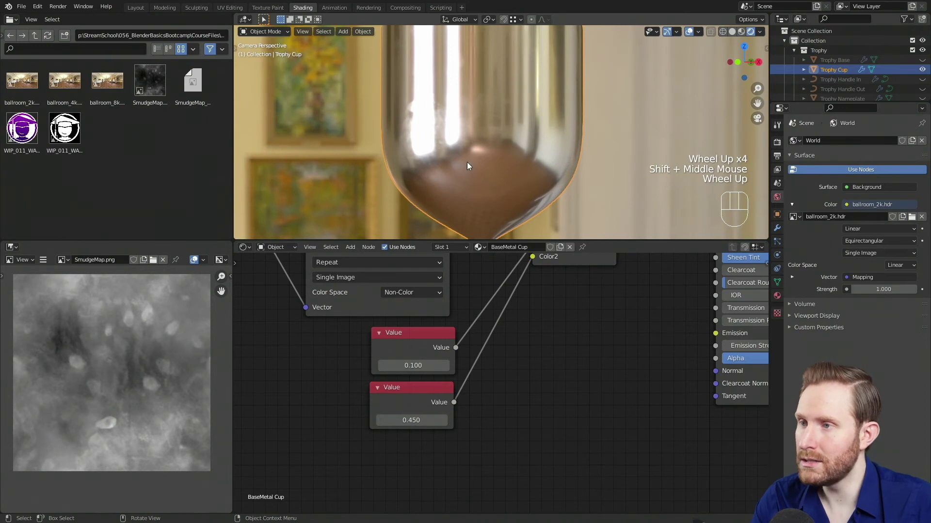
scroll(446, 209, down, 1)
shift+middle_drag(446, 208, 466, 141)
Offset the smudge texture by setting the Mapping node's location to X -0.39 m and Y -0.04 m
mouse_move(301, 342)
middle_down()
mouse_move(476, 405)
mouse_move(499, 376)
mouse_move(514, 328)
middle_up()
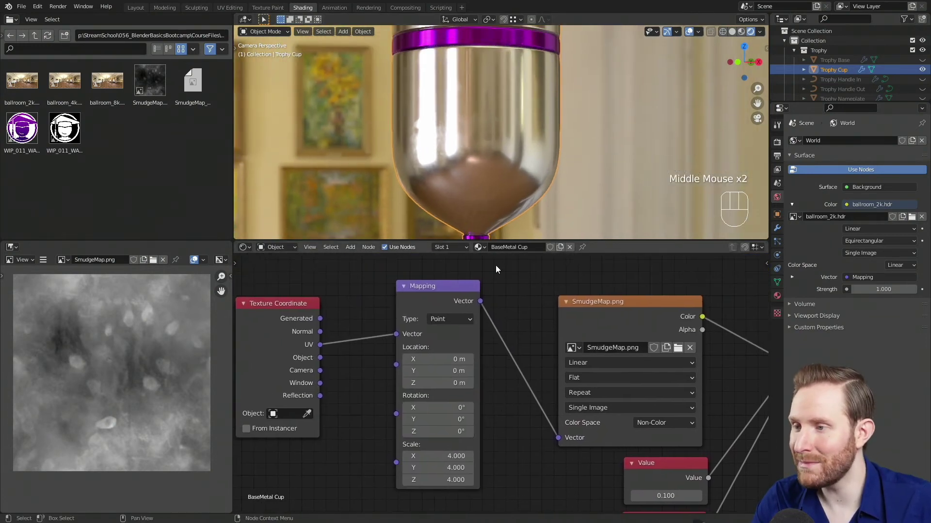
scroll(361, 352, up, 2)
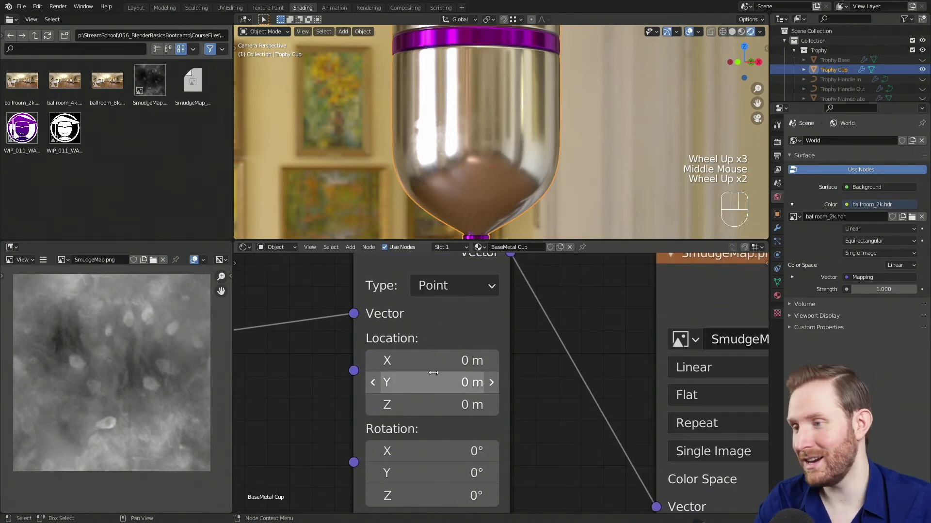
shift+drag(420, 361, 399, 382)
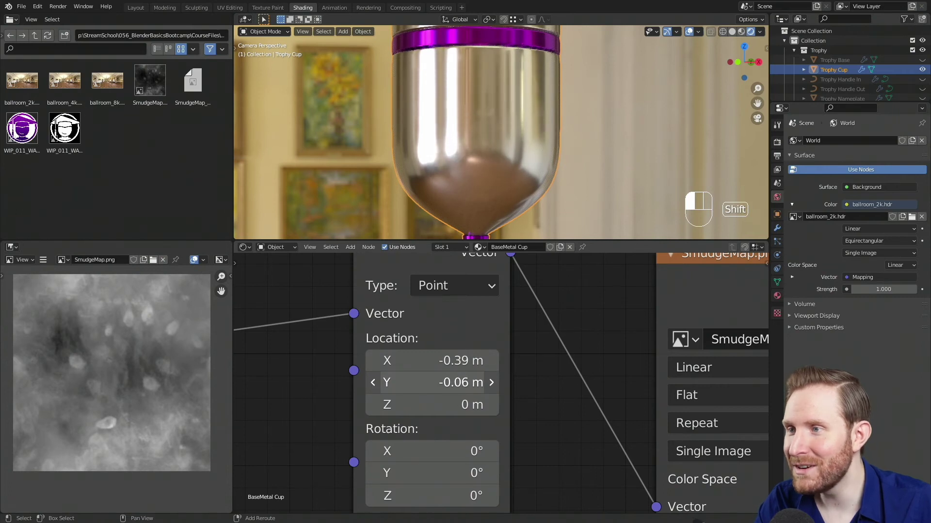
shift+drag(433, 385, 432, 385)
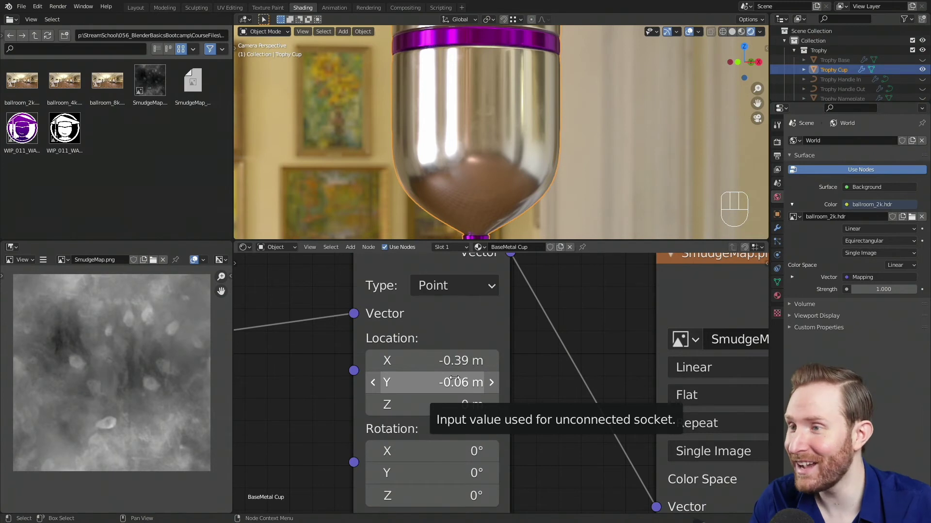
mouse_move(438, 375)
shift+mouse_down()
mouse_move(465, 374)
mouse_move(431, 374)
shift+mouse_up()
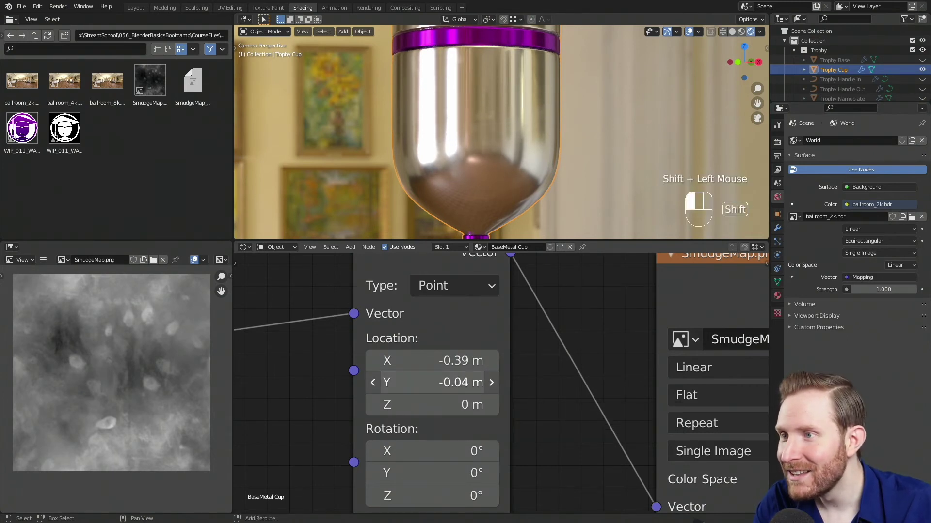
scroll(499, 135, down, 2)
shift+middle_drag(500, 136, 495, 138)
scroll(495, 138, up, 3)
Close the gaps between the Texture Coordinate, Mapping, SmudgeMap.png and Mix nodes to tidy the smudge setup
scroll(485, 398, down, 4)
middle_drag(485, 399, 416, 388)
scroll(417, 387, up, 1)
drag(407, 293, 433, 296)
drag(296, 287, 378, 284)
middle_drag(537, 307, 448, 345)
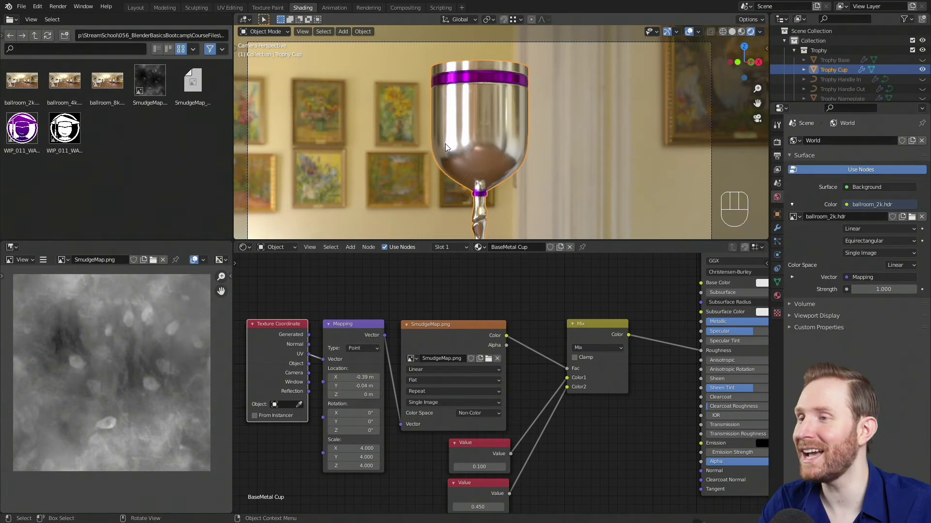
scroll(481, 124, up, 2)
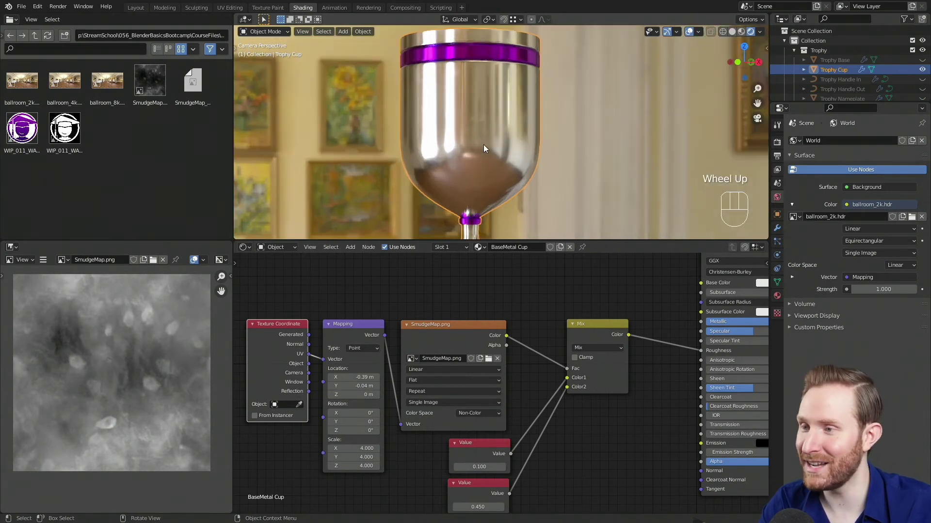
mouse_move(266, 313)
mouse_down()
mouse_move(448, 361)
mouse_move(492, 331)
mouse_up()
scroll(484, 386, down, 2)
Move the whole group of smudge nodes, including both Value nodes and the Mix node, farther from the Principled BSDF
click(502, 438)
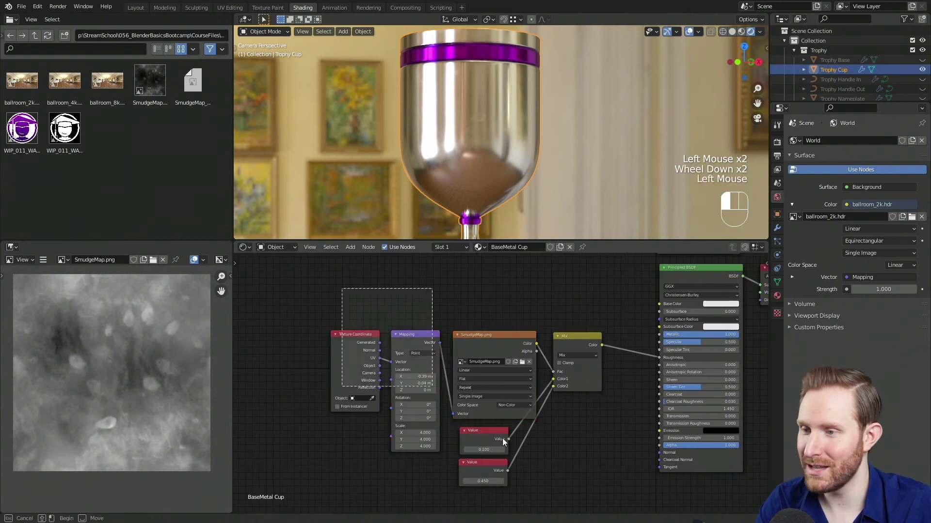
click(583, 338)
drag(584, 342, 538, 350)
middle_drag(481, 314, 461, 363)
scroll(471, 364, up, 1)
click(446, 314)
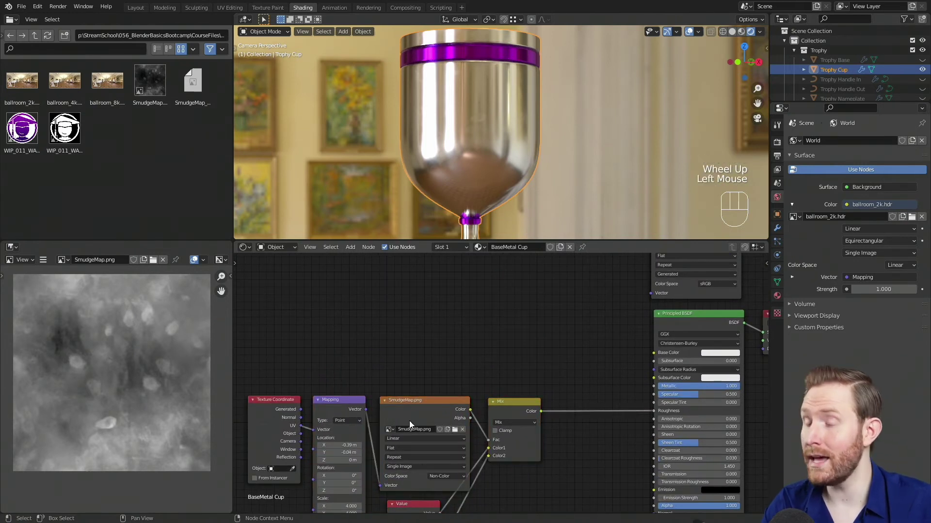
Add WIP_011_WATERMARK_BW.png as an image texture above the SmudgeMap.png node and display the same image in the Image Editor
drag(67, 130, 423, 397)
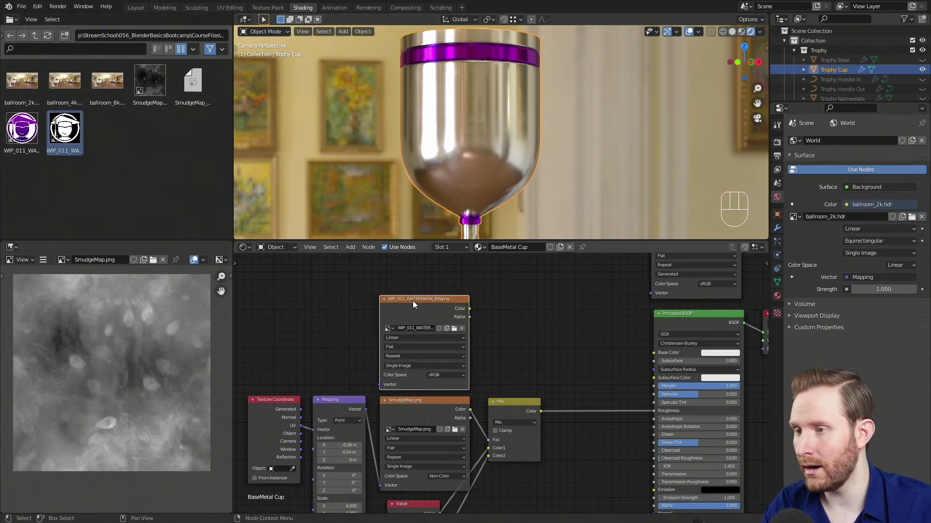
click(414, 284)
drag(65, 130, 115, 369)
scroll(153, 323, up, 1)
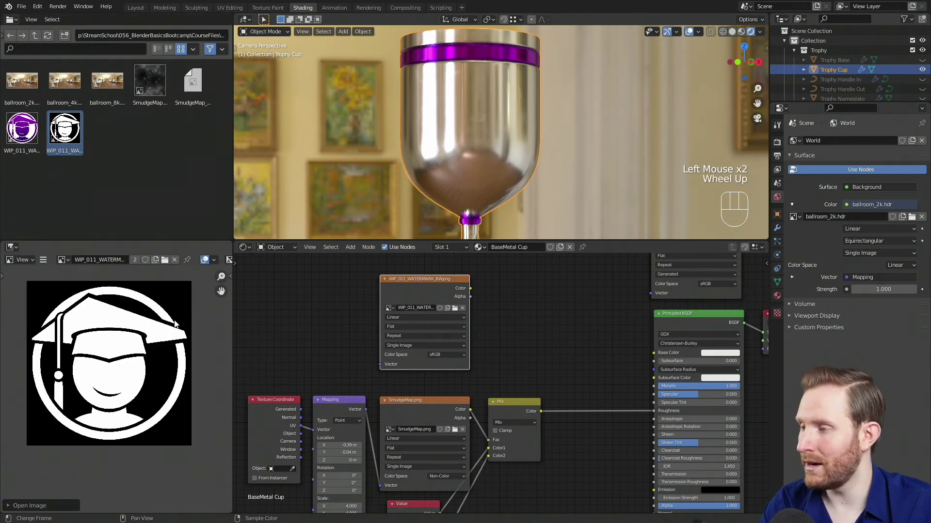
scroll(154, 323, up, 1)
middle_drag(154, 323, 155, 330)
scroll(155, 330, down, 1)
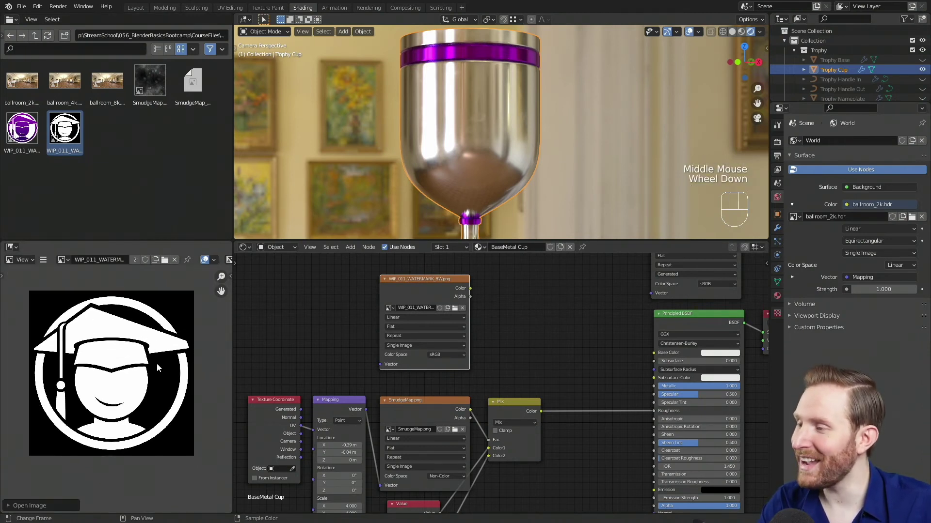
scroll(145, 357, up, 1)
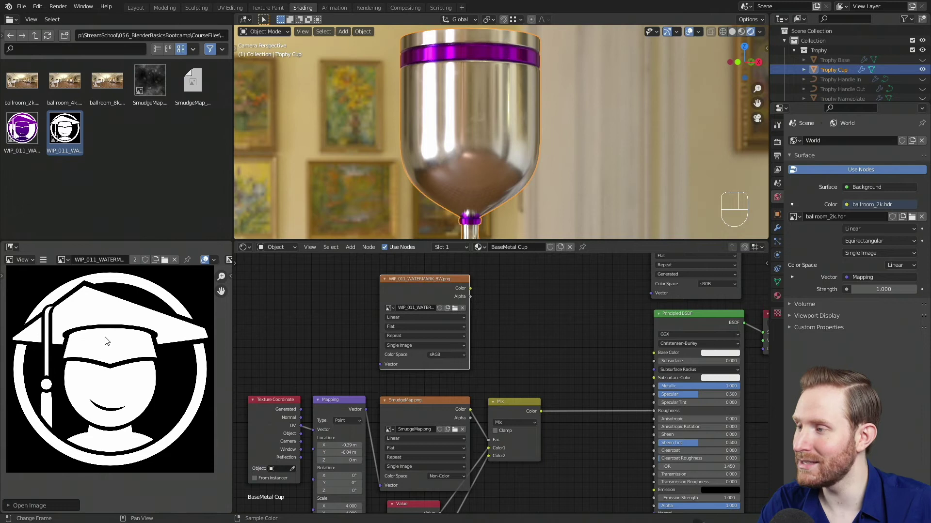
middle_drag(99, 343, 94, 358)
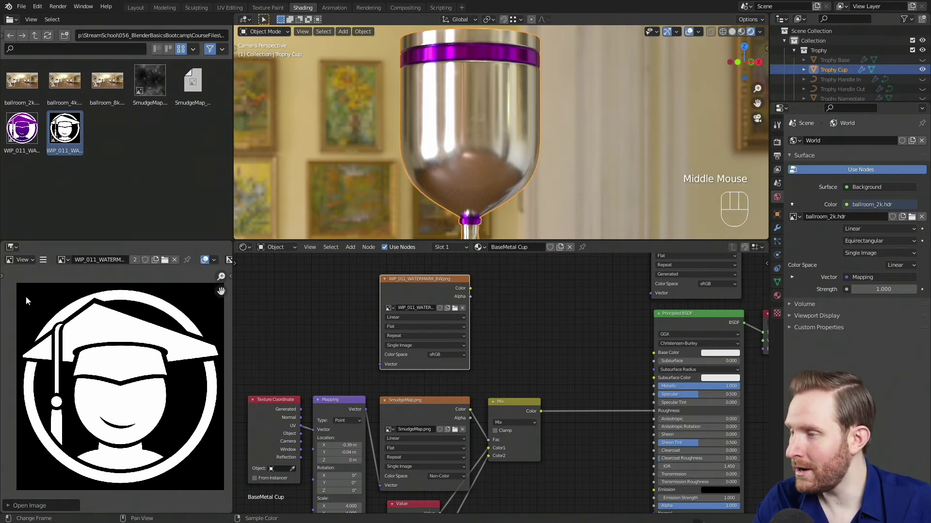
Add a MixRGB node beside the watermark texture and connect the texture's Color output to the mix's Fac input
scroll(556, 427, up, 2)
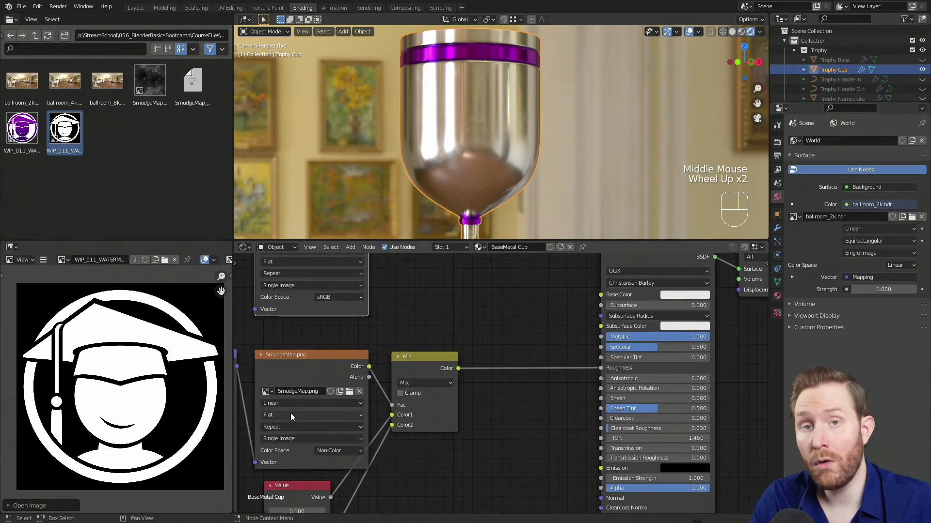
middle_drag(414, 310, 405, 385)
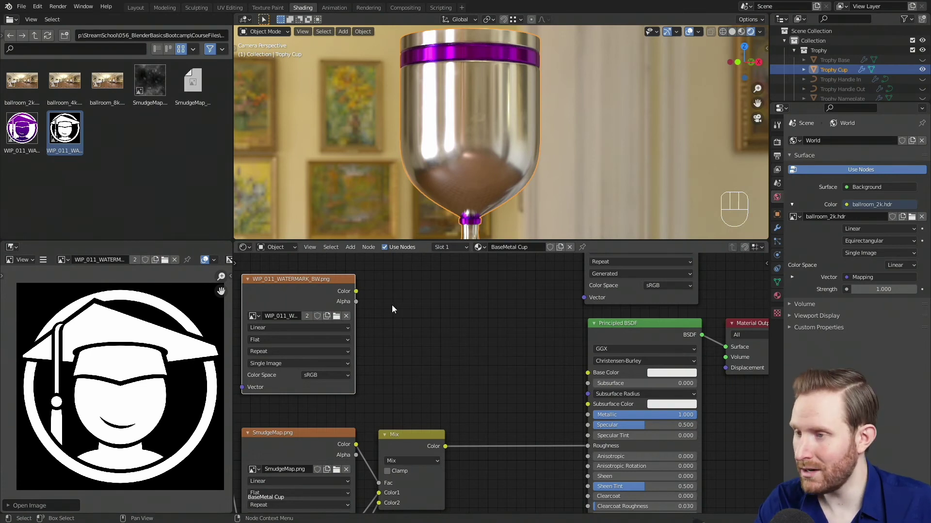
key(shift+a)
mouse_move(409, 269)
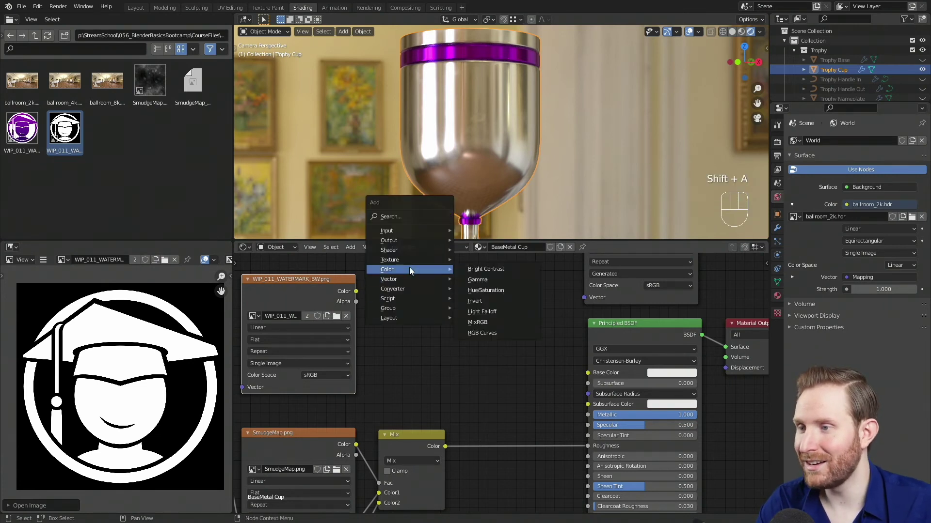
click(477, 323)
click(421, 322)
scroll(395, 335, up, 1)
middle_drag(396, 335, 443, 353)
middle_drag(367, 336, 426, 341)
drag(424, 316, 475, 367)
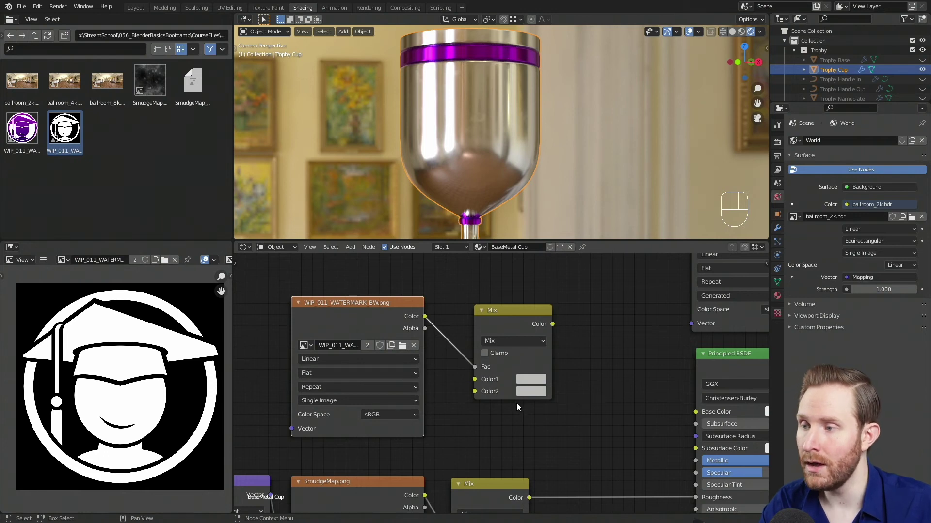
Copy the SecondaryMetal material's purple Base Color into Color2 of the watermark Mix node in the BaseMetal Cup material
middle_drag(548, 381, 484, 400)
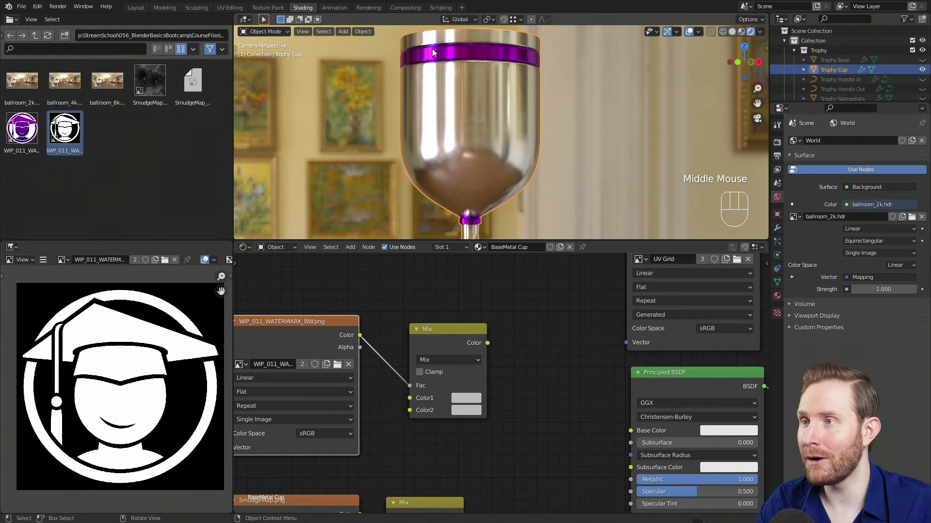
click(777, 296)
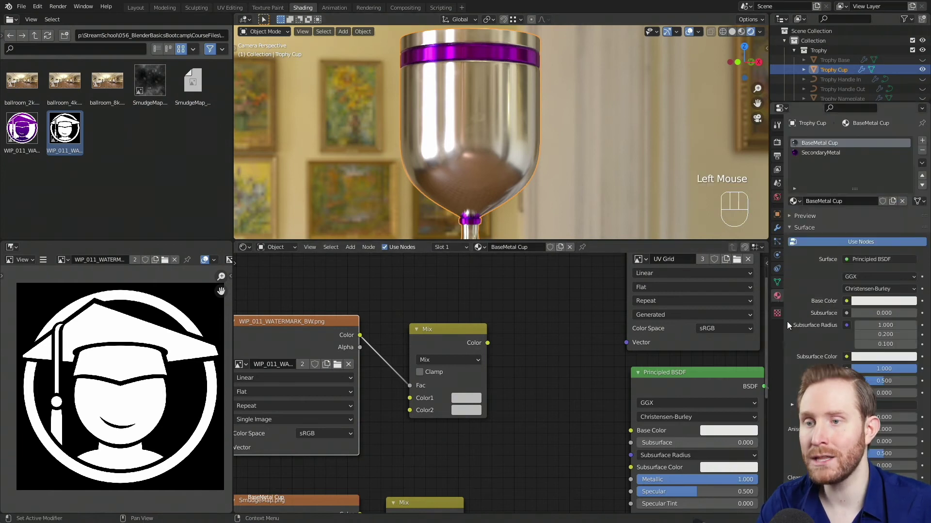
click(820, 153)
scroll(477, 378, down, 2)
middle_drag(493, 356, 407, 305)
scroll(549, 378, up, 1)
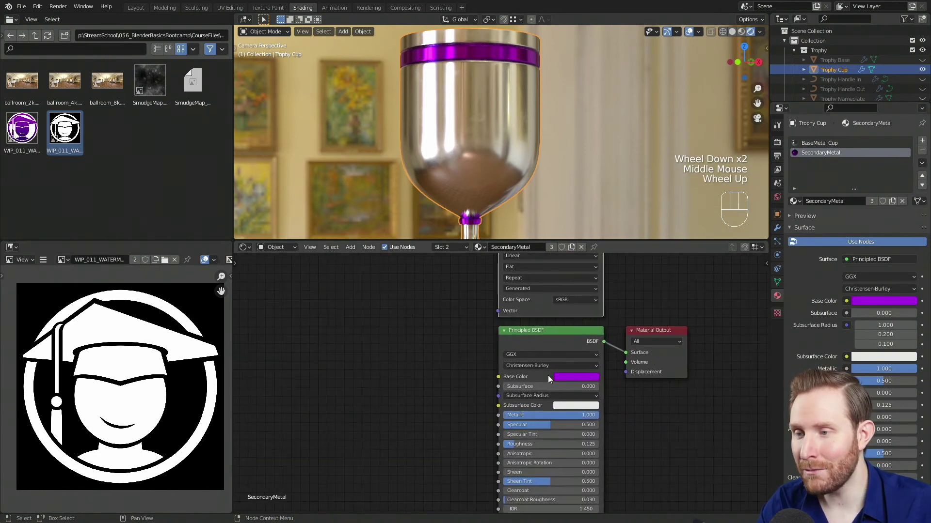
scroll(565, 377, up, 3)
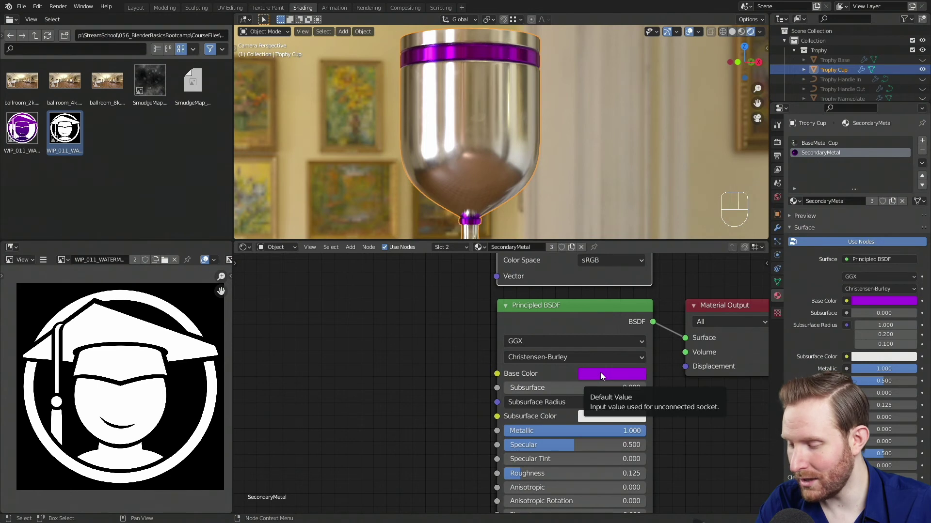
key(ctrl+c)
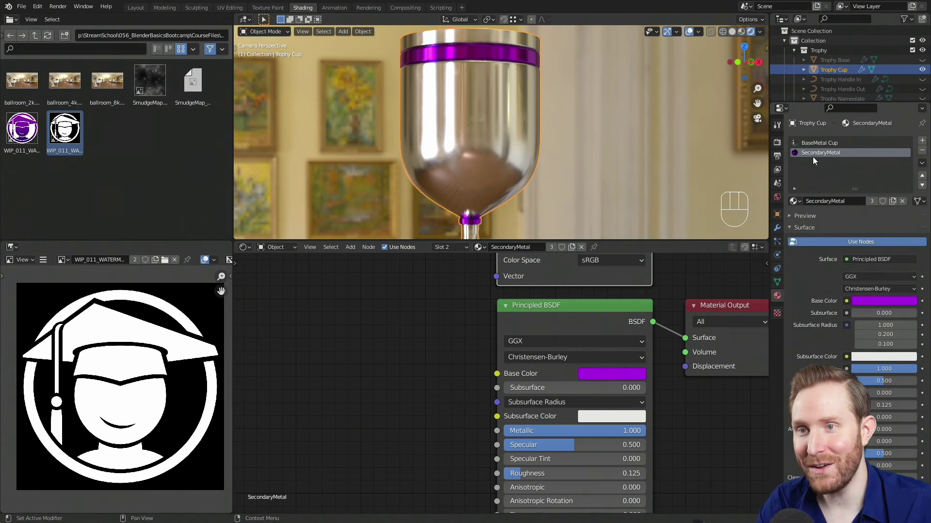
click(820, 143)
middle_drag(300, 349, 394, 397)
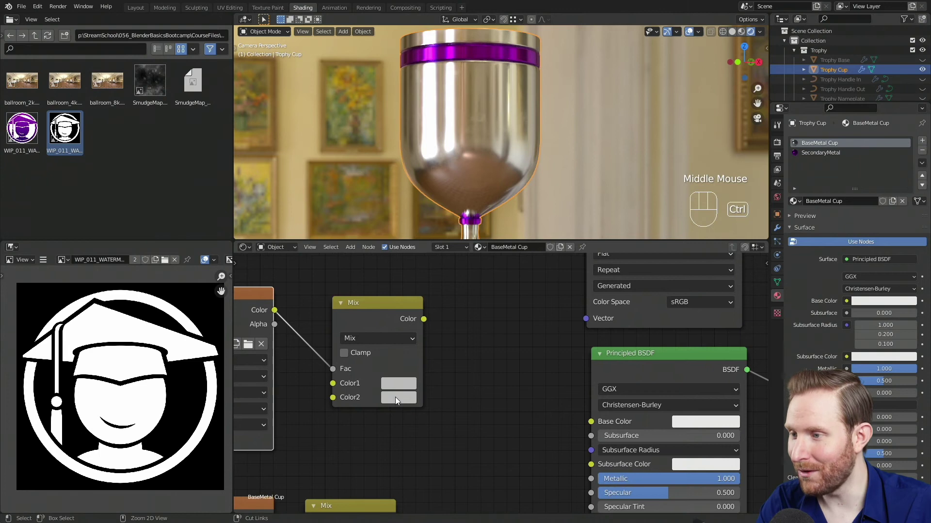
key(ctrl+v)
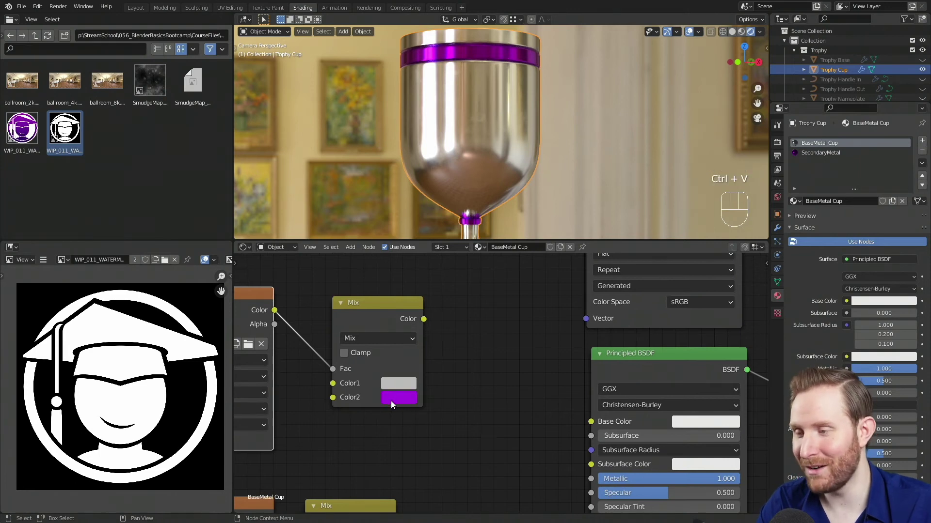
Copy the Principled BSDF's Base Color into Color1 of the watermark Mix node
middle_drag(414, 403, 453, 397)
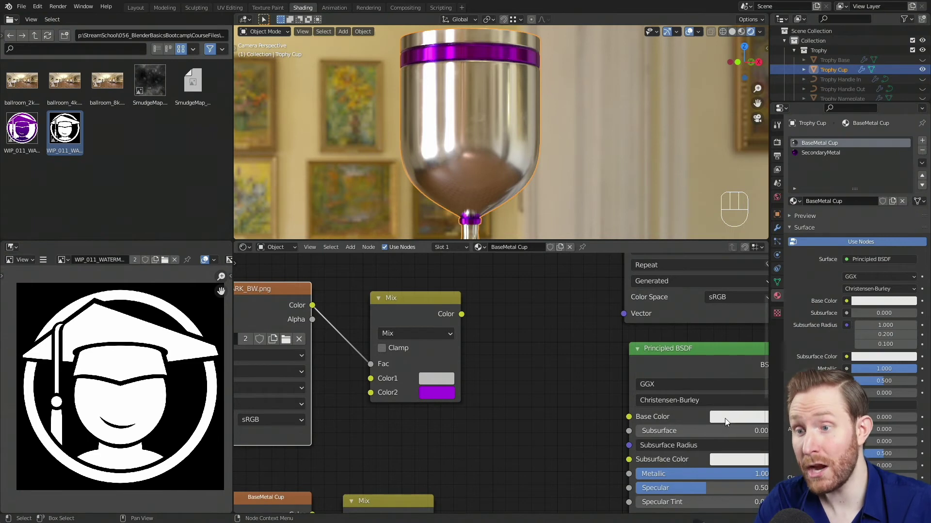
key(ctrl+c)
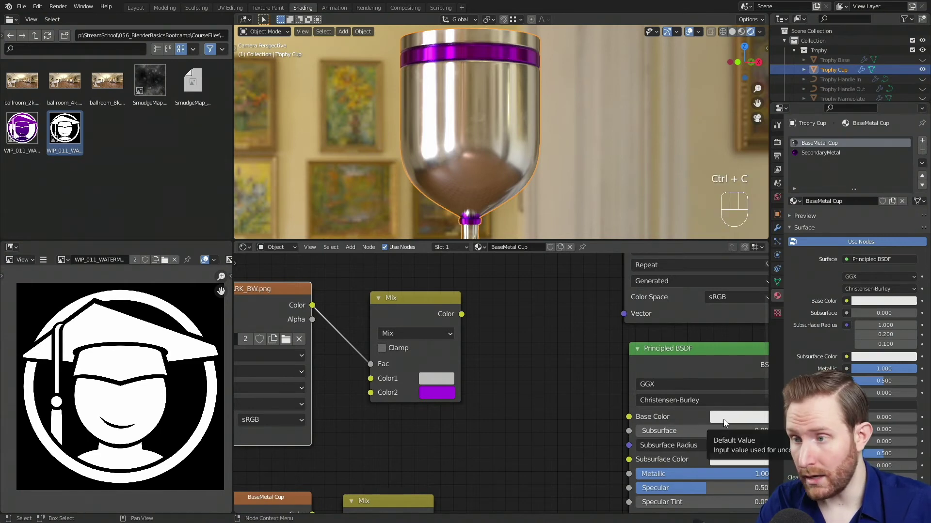
key(ctrl+v)
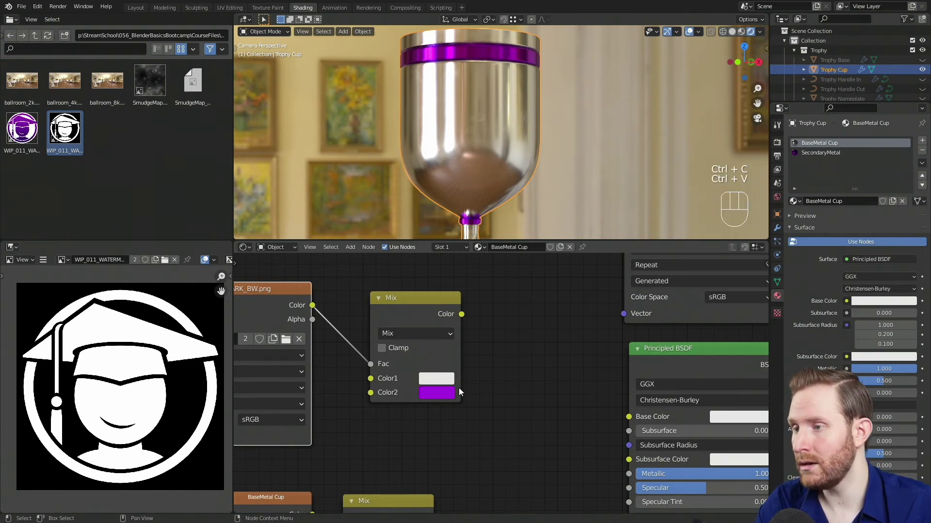
scroll(473, 358, down, 2)
middle_drag(473, 358, 485, 362)
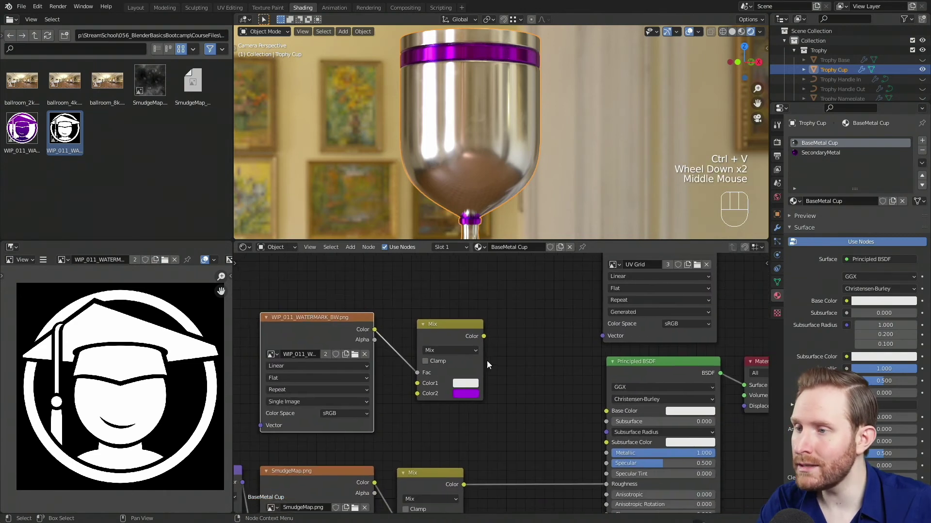
Connect the watermark Mix node's Color output to the Principled BSDF's Base Color input and check the pattern on the cup
drag(483, 336, 606, 411)
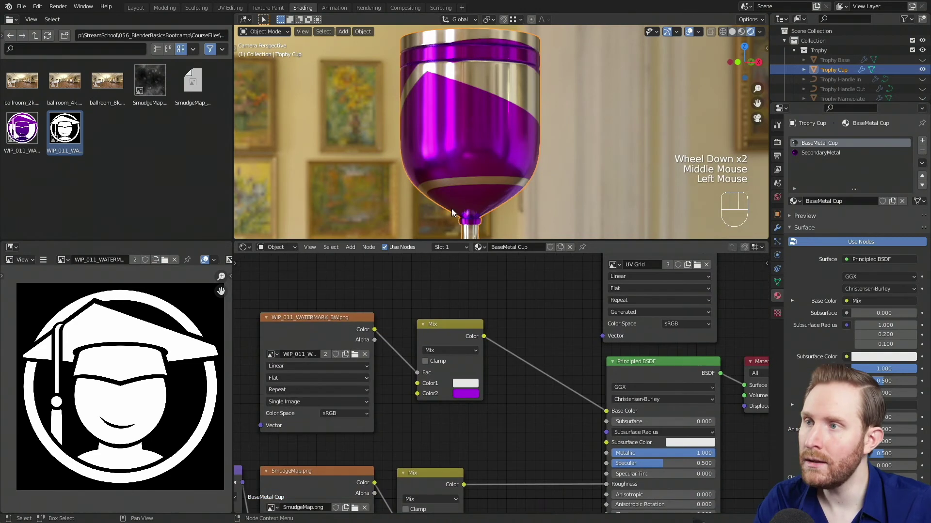
scroll(506, 160, down, 2)
shift+middle_drag(505, 160, 531, 151)
scroll(531, 150, up, 2)
scroll(529, 152, down, 2)
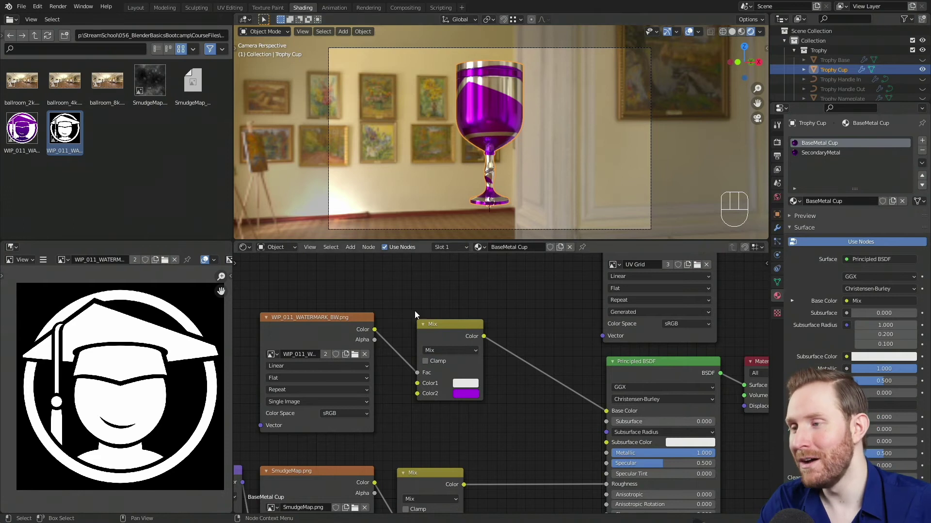
Add a Texture Coordinate node beside the watermark texture and connect its Object output to the texture's Vector input
middle_drag(313, 334, 564, 328)
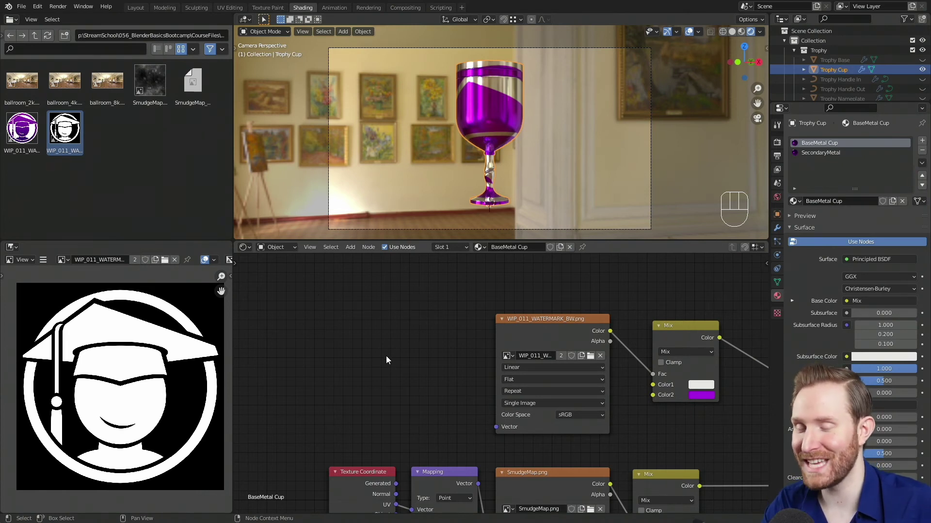
middle_drag(403, 312, 448, 287)
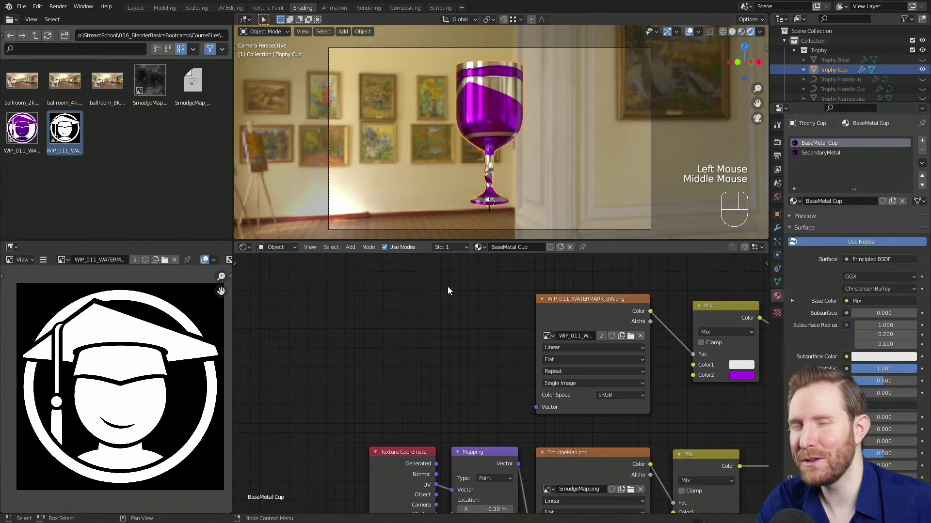
middle_drag(388, 290, 393, 291)
scroll(394, 292, up, 1)
key(shift+a)
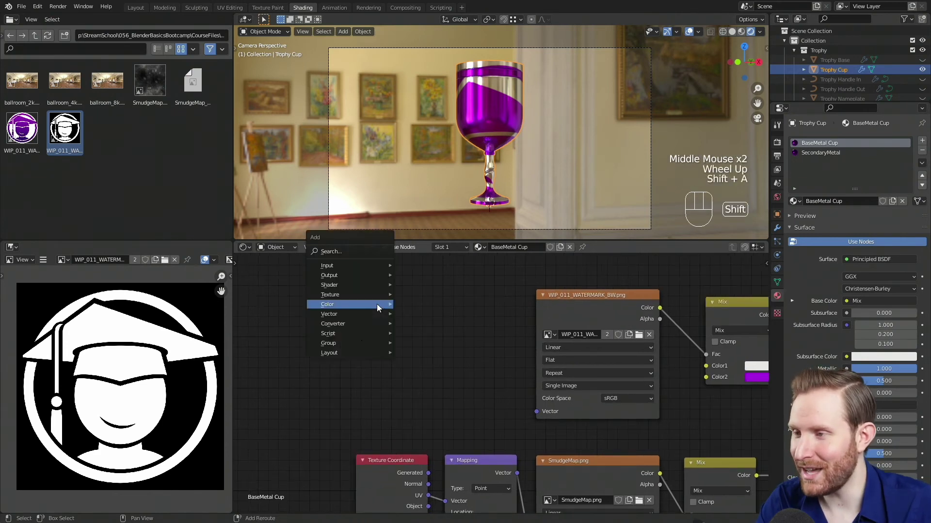
mouse_move(339, 270)
click(422, 371)
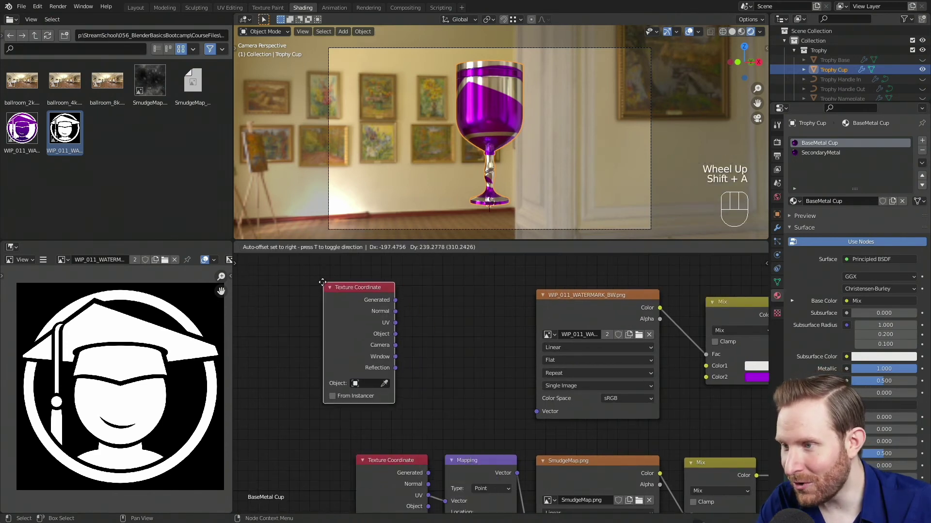
click(329, 285)
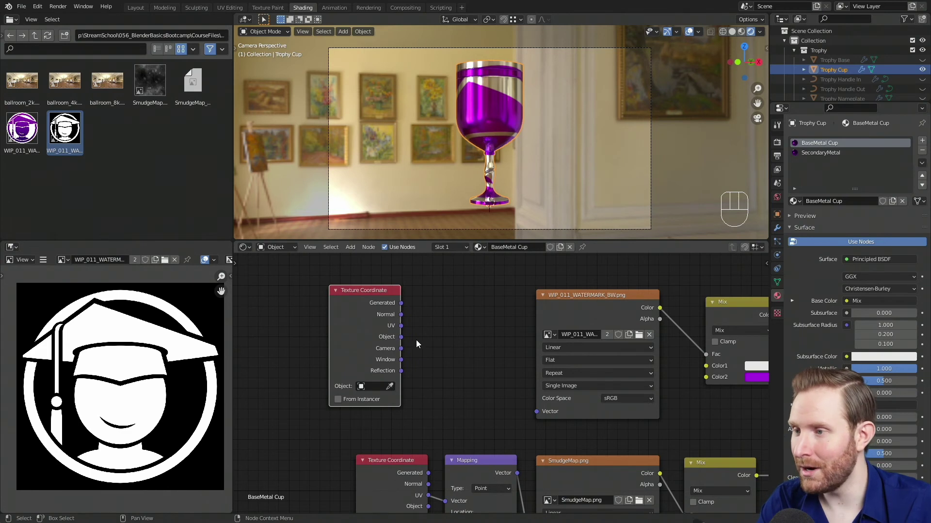
drag(405, 338, 537, 416)
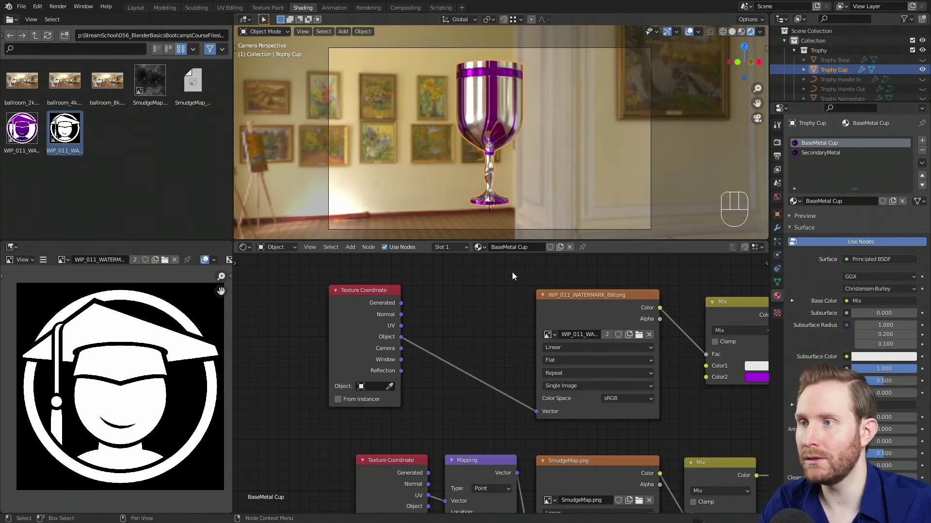
Inspect the repeated logo on the cup from above and set the watermark texture's extension mode to Clip
shift+middle_drag(518, 58, 534, 164)
scroll(558, 187, up, 3)
scroll(618, 119, down, 1)
scroll(557, 196, up, 2)
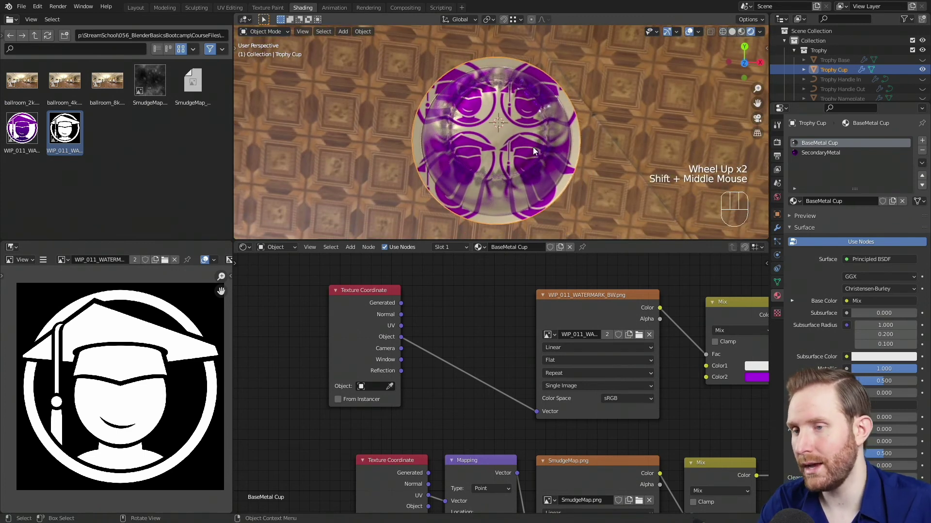
click(589, 296)
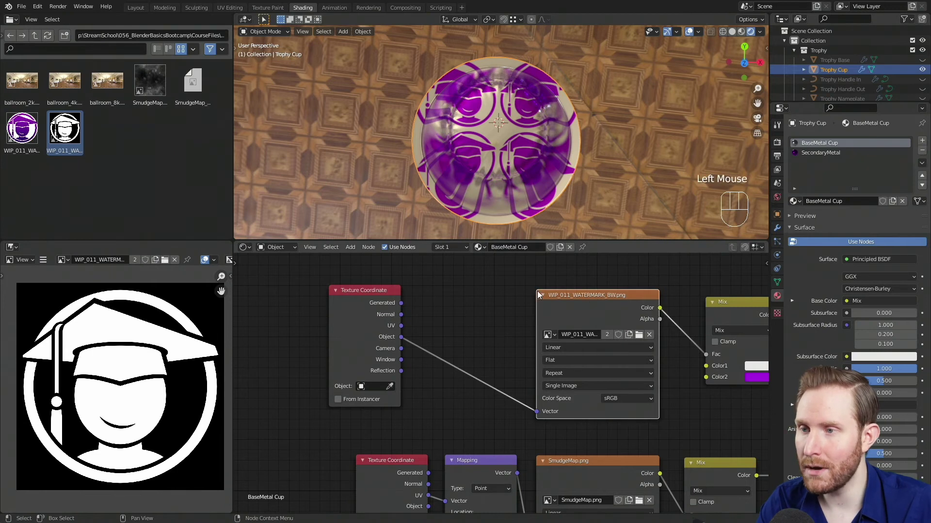
scroll(567, 395, up, 1)
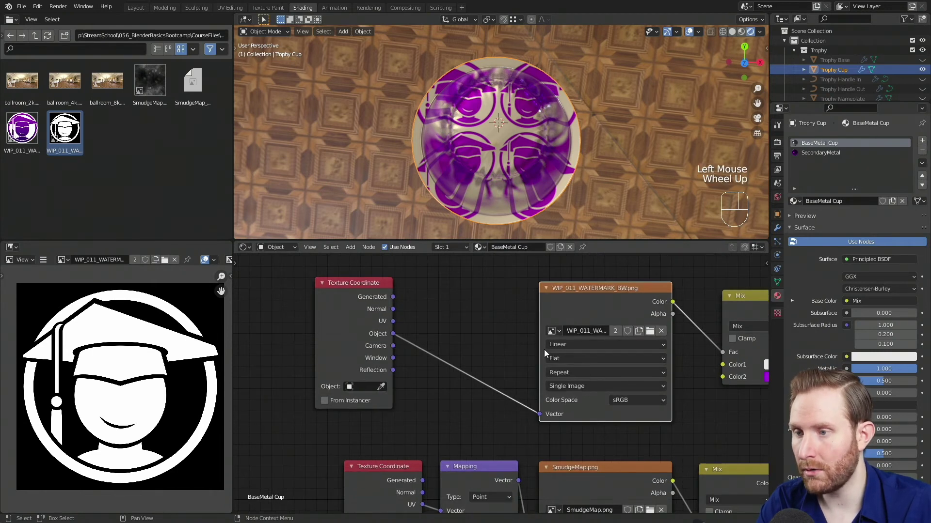
click(568, 371)
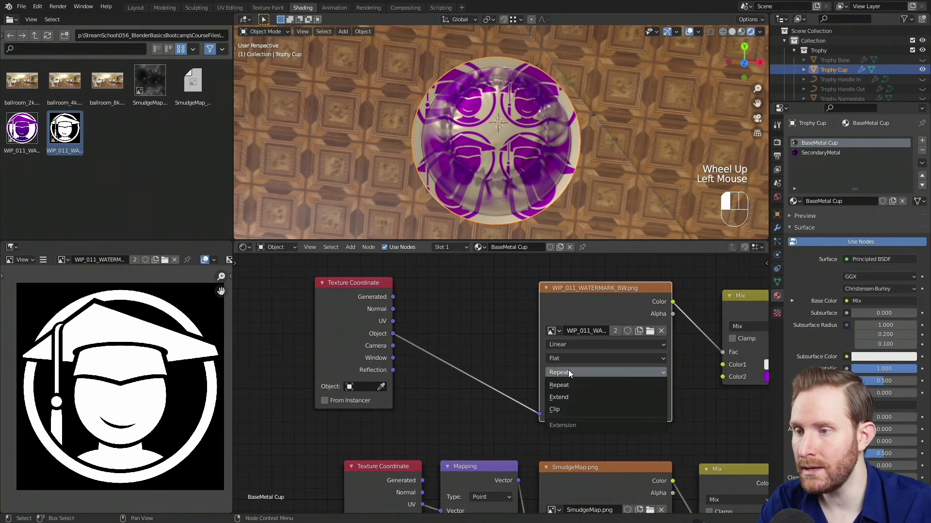
click(567, 410)
Examine how the clipped logo projects onto the cup's interior and walls from above and from the side
shift+middle_drag(527, 141, 524, 102)
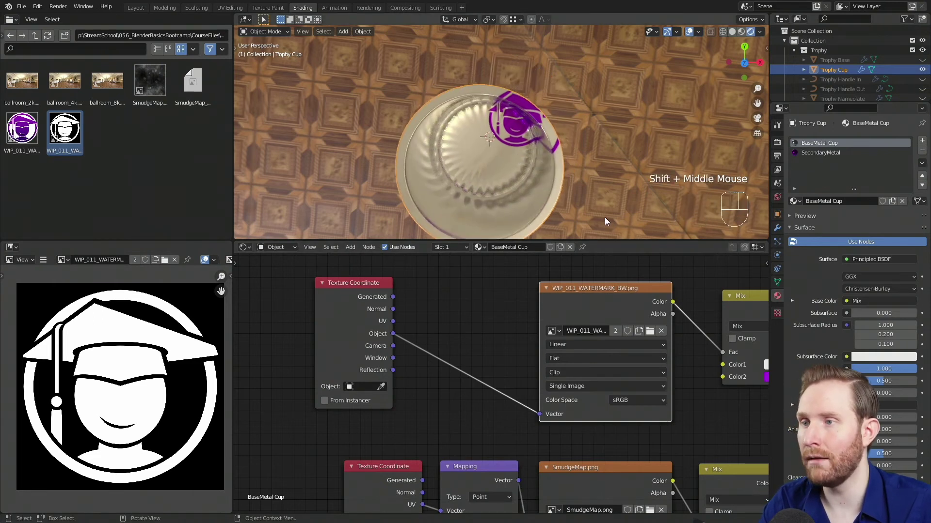
middle_drag(536, 193, 517, 173)
scroll(548, 153, down, 2)
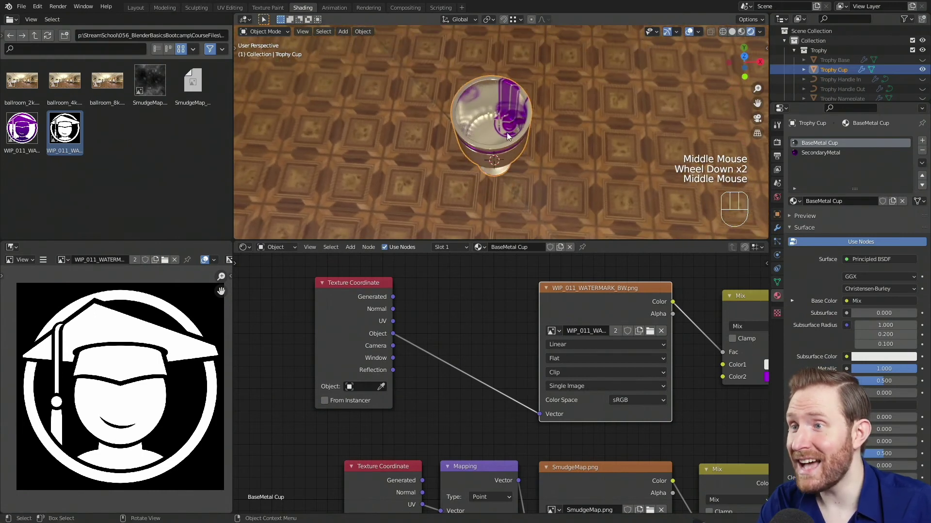
shift+middle_drag(490, 107, 477, 120)
scroll(477, 120, up, 1)
middle_drag(496, 156, 506, 133)
scroll(509, 133, up, 2)
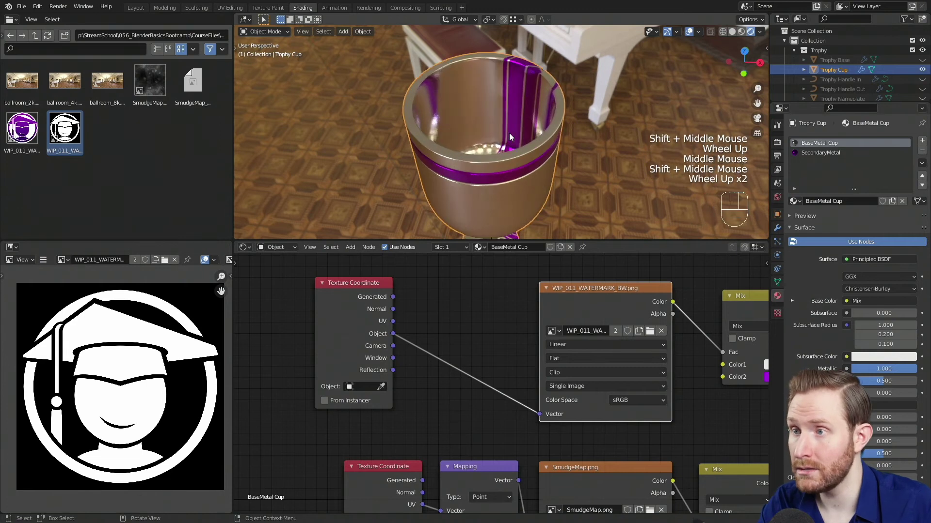
scroll(509, 133, down, 1)
Add a cube-shaped empty at the base of the trophy cup
shift+middle_drag(537, 181, 534, 107)
key(shift+a)
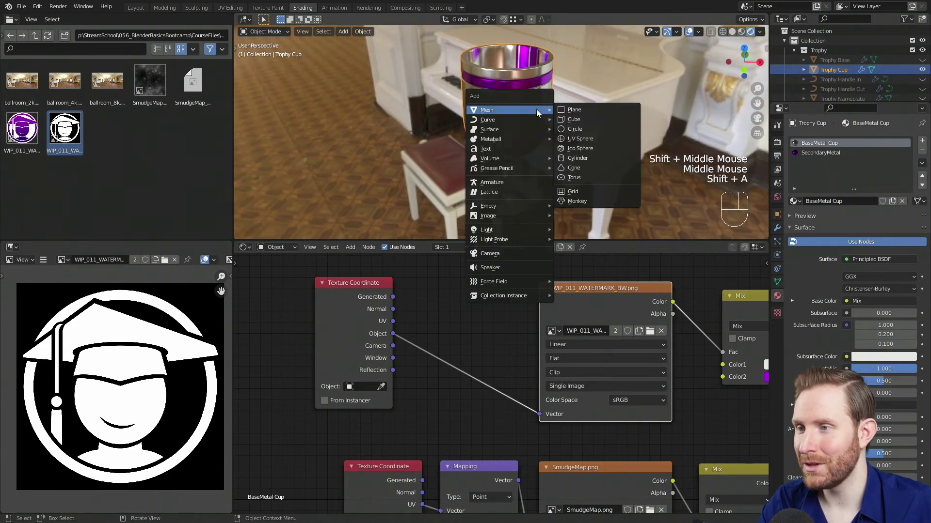
mouse_move(497, 206)
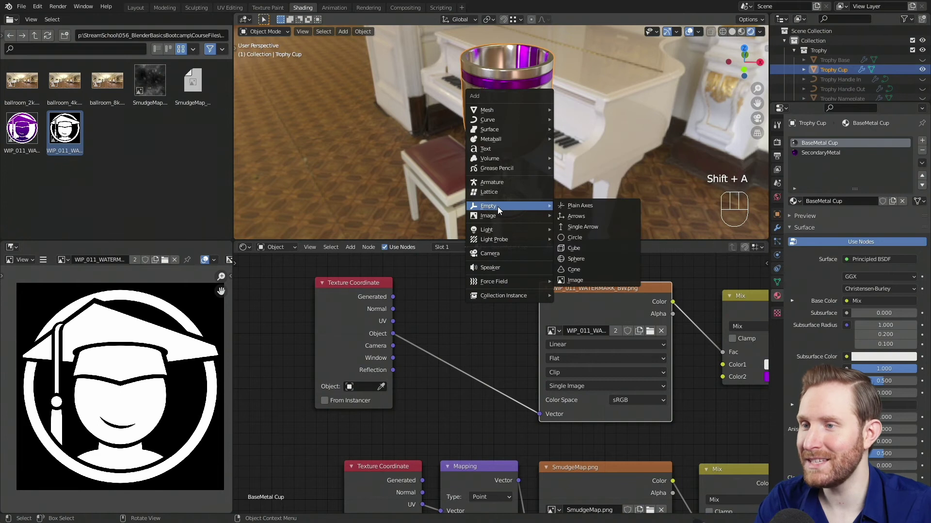
click(580, 249)
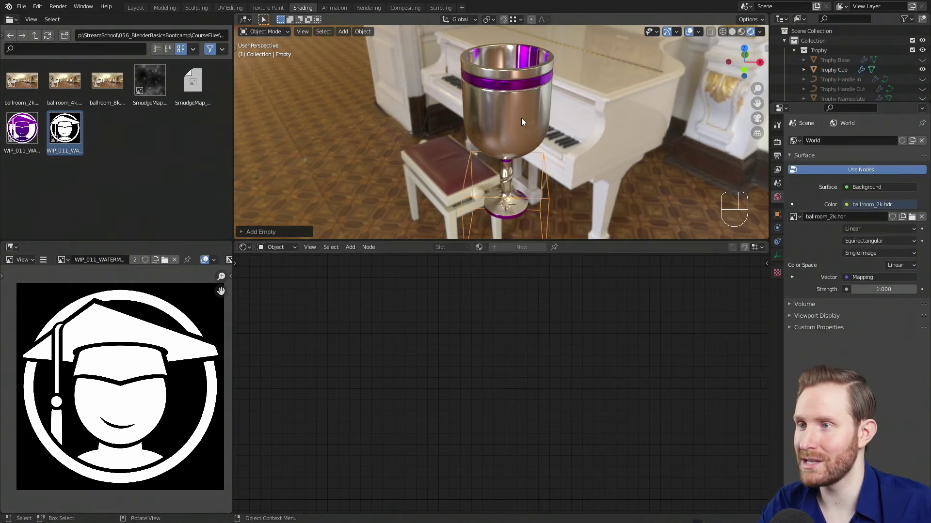
Assign the cube empty as the Object of the cup material's watermark Texture Coordinate node, and select the empty
click(501, 93)
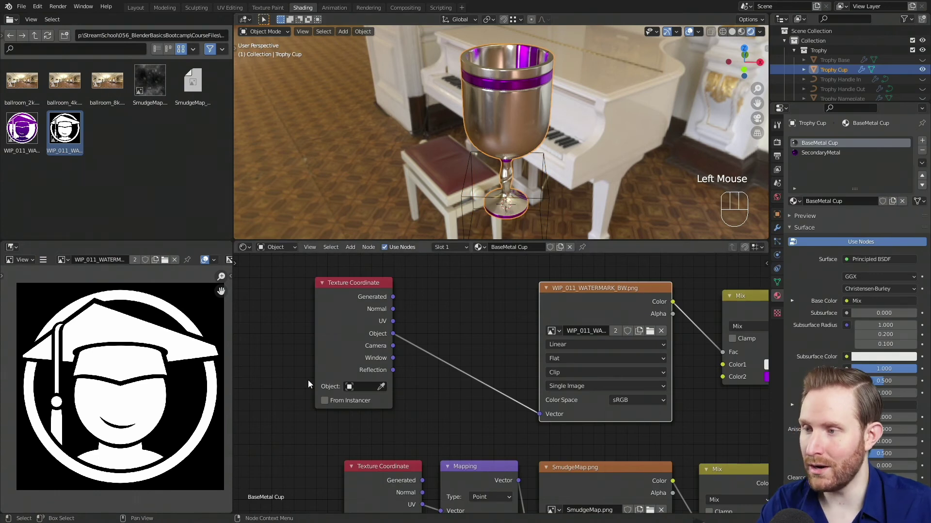
click(381, 386)
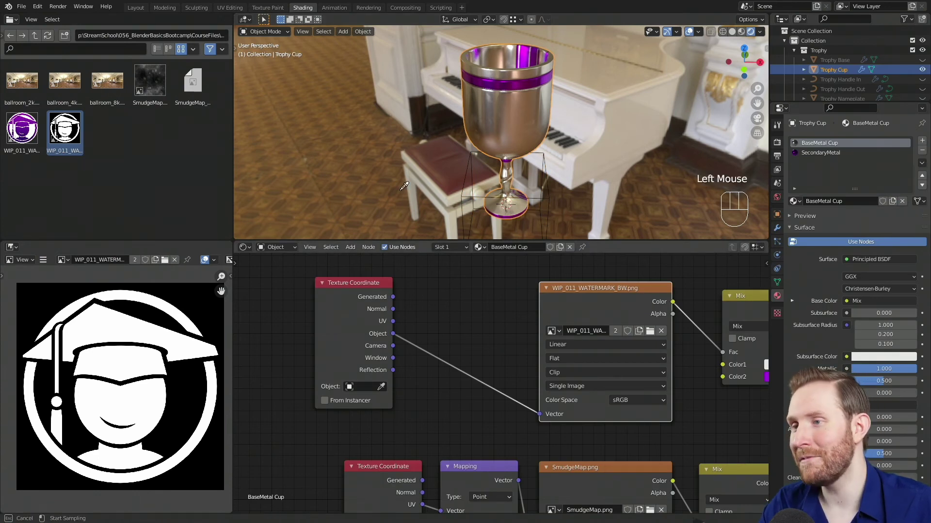
click(466, 192)
middle_drag(468, 189, 516, 161)
scroll(517, 161, up, 1)
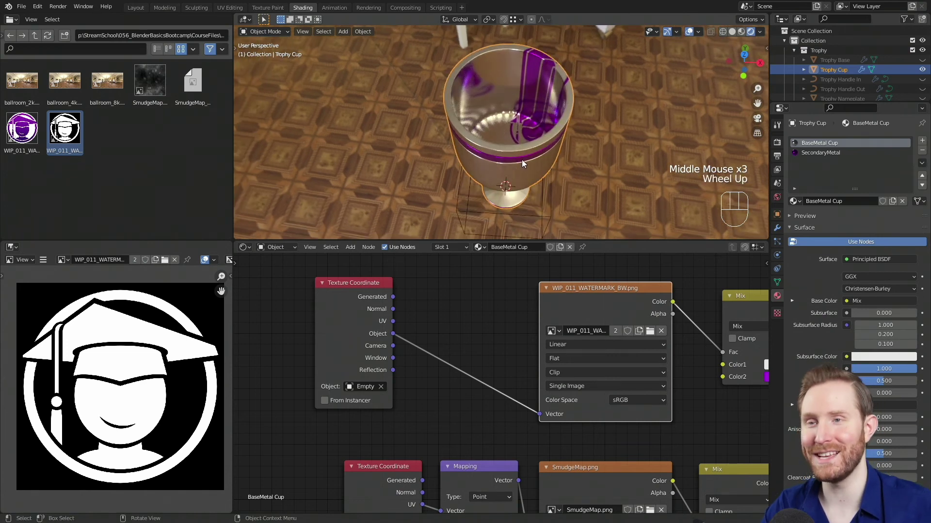
click(550, 196)
key(g)
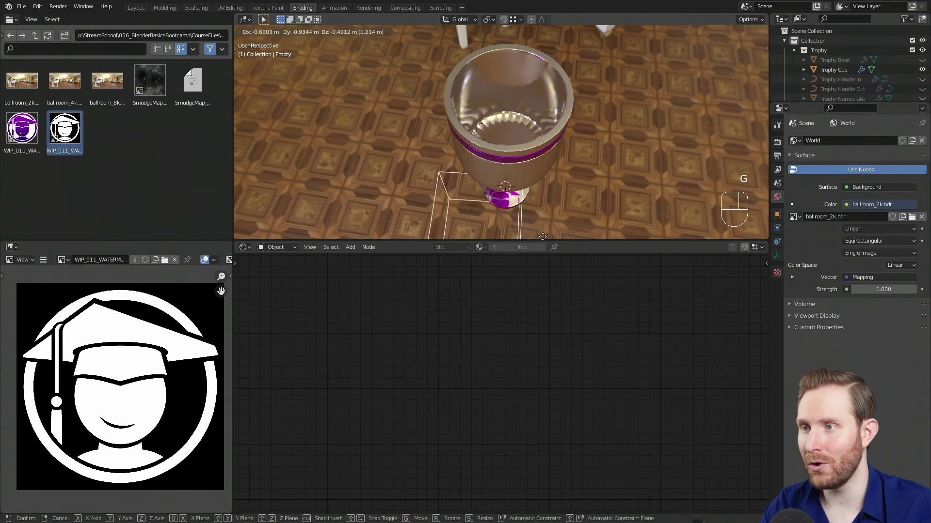
right_click(552, 194)
key(r)
right_click(643, 185)
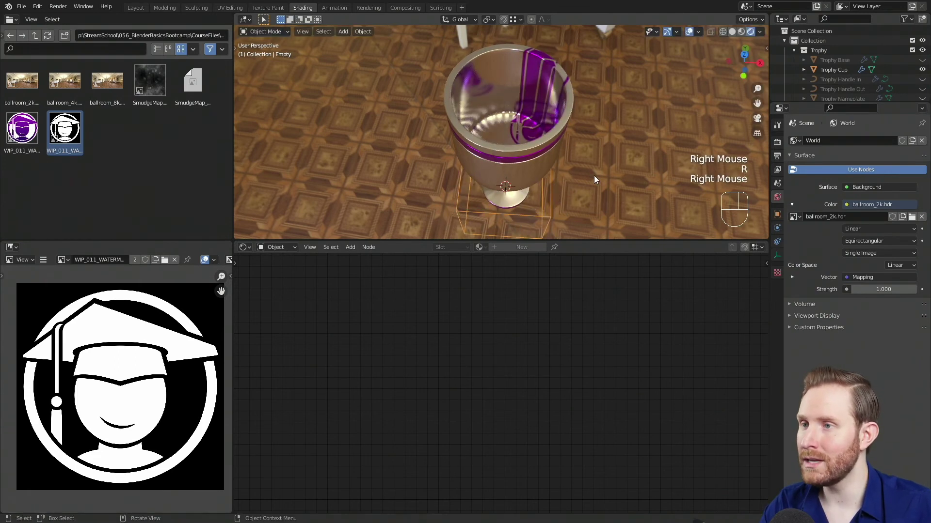
key(s)
right_click(601, 172)
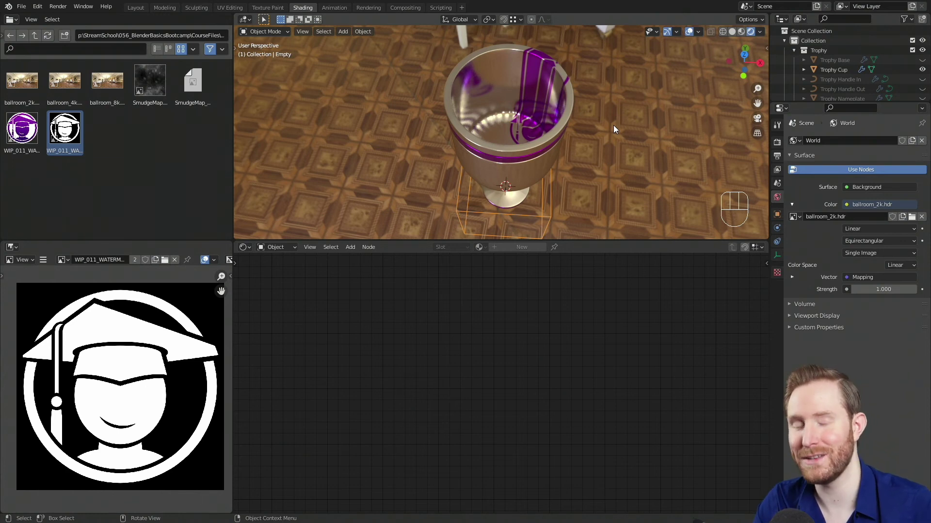
Rotate the cube empty by -90 degrees in the right orthographic view
key(KP_3)
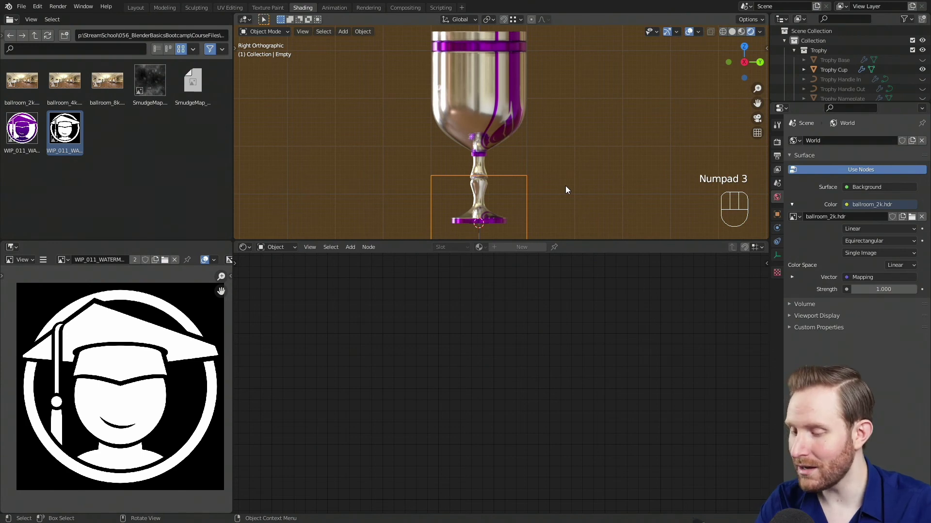
key(r)
key(minus)
key(9)
key(0)
key(Return)
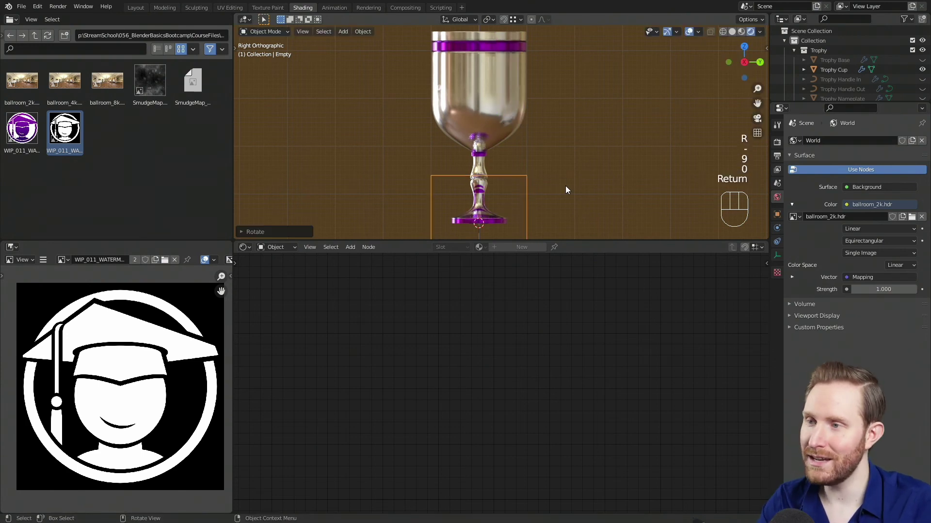
Move the empty about 0.8 m toward the cup's front and about 2.4 m up, and check the logo in front view
shift+middle_drag(534, 165, 584, 153)
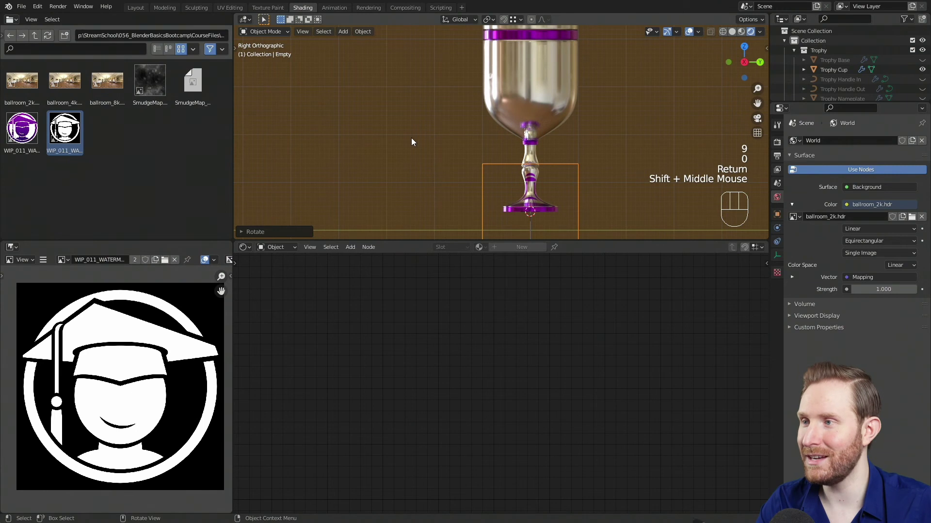
scroll(542, 182, down, 1)
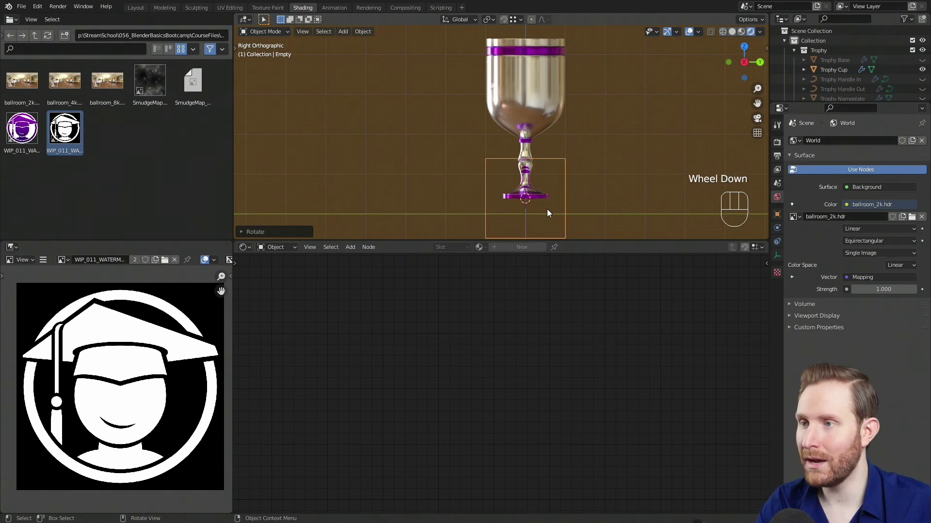
key(g)
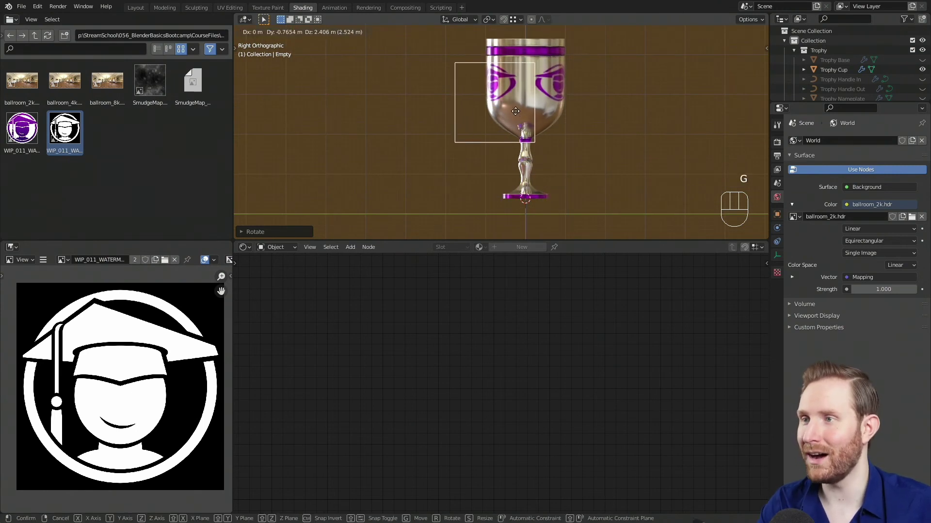
click(515, 113)
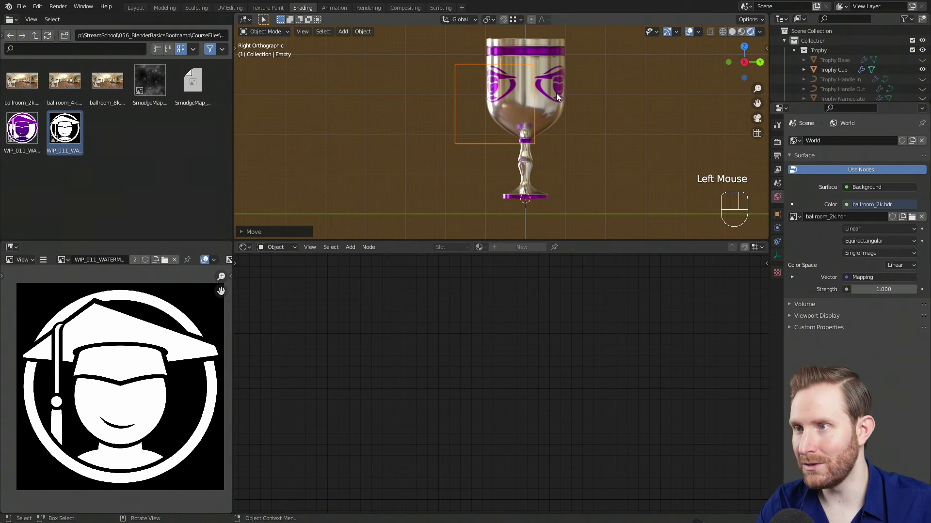
key(KP_1)
shift+middle_drag(547, 92, 500, 107)
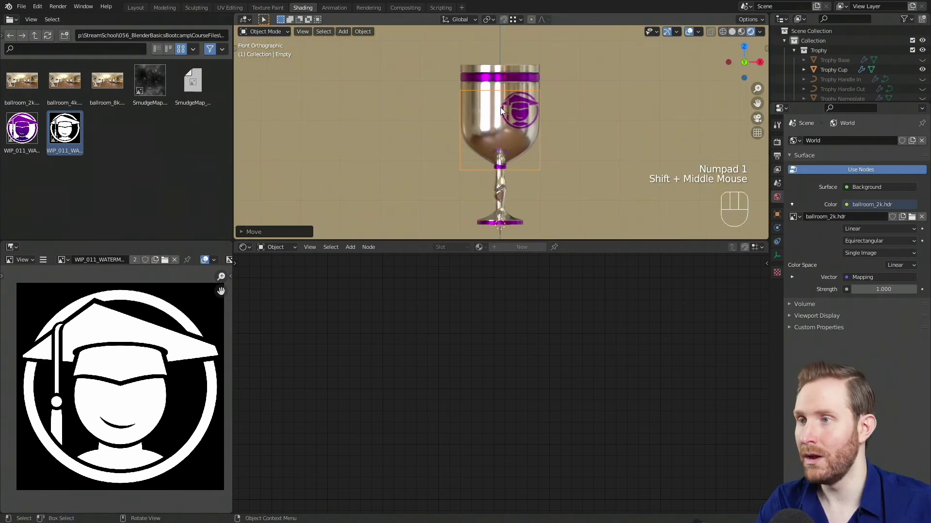
scroll(500, 106, up, 2)
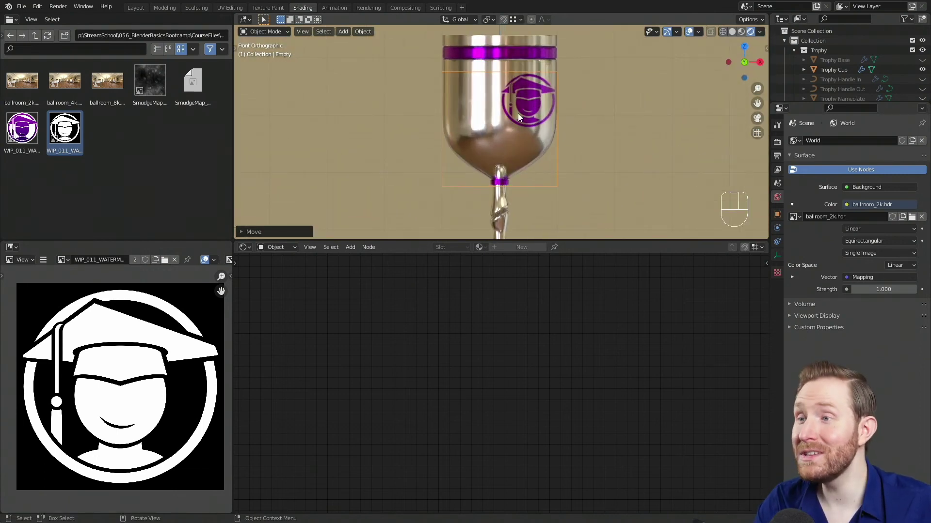
shift+middle_drag(513, 97, 520, 125)
scroll(518, 112, up, 2)
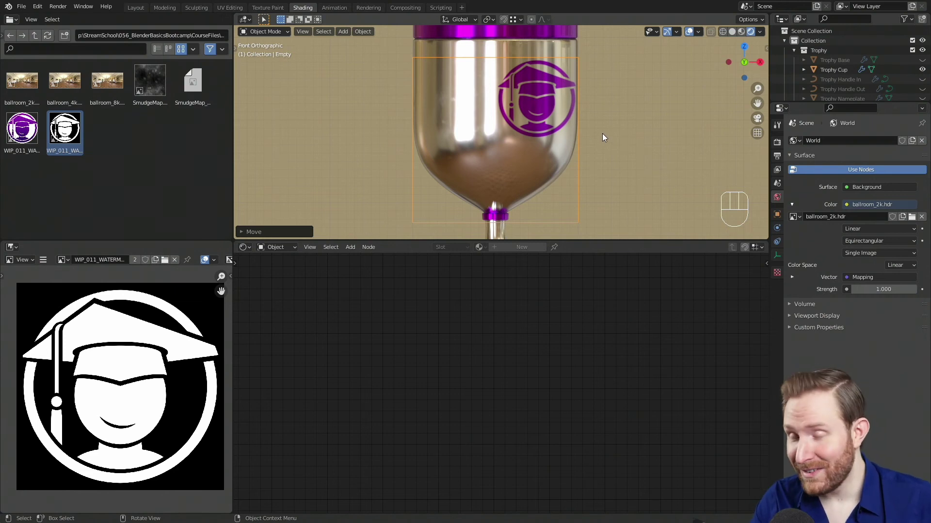
key(s)
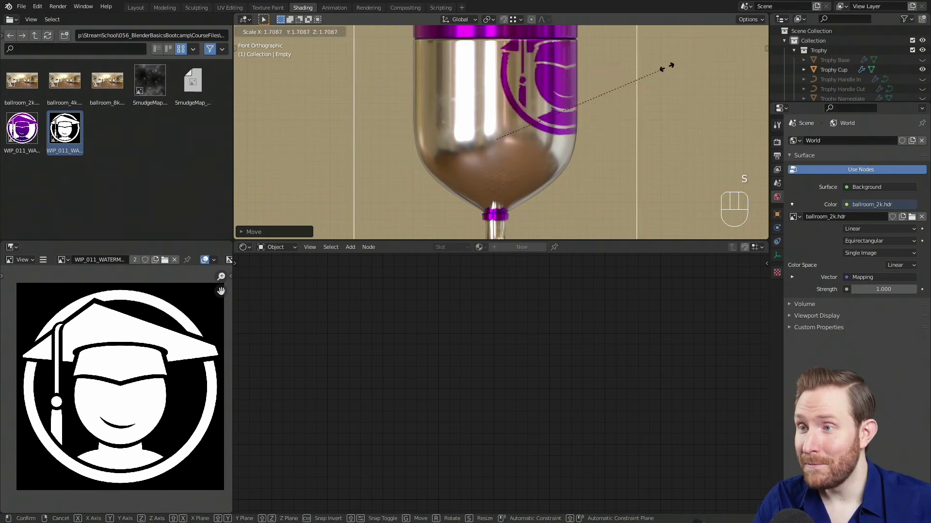
right_click(688, 97)
key(g)
right_click(582, 104)
key(r)
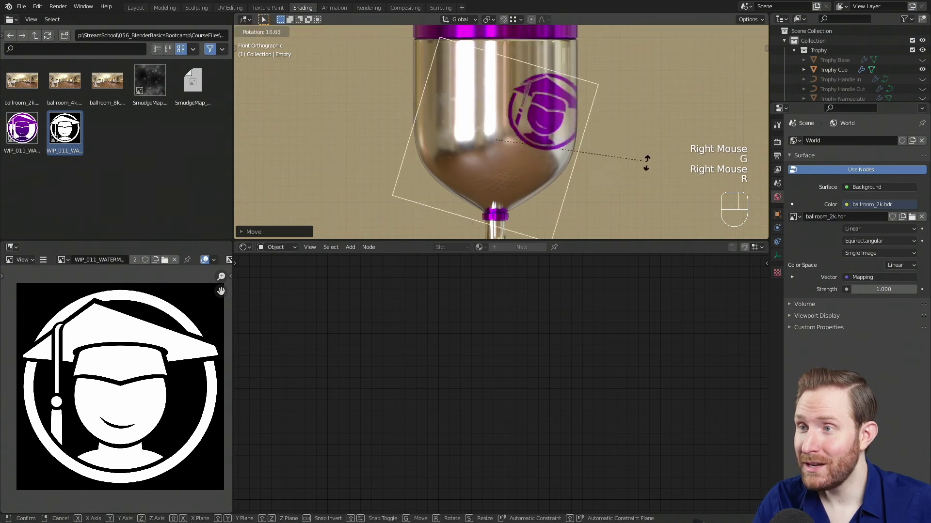
right_click(645, 141)
Insert a Mapping node between the trophy cup material's watermark Texture Coordinate node and the WIP_011_WATERMARK_BW.png image texture
shift+middle_drag(647, 146, 602, 147)
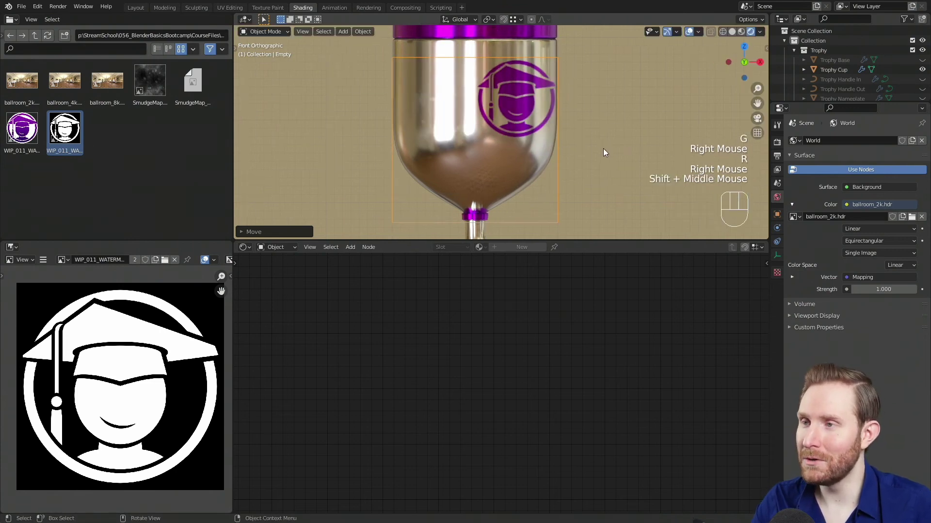
scroll(577, 140, down, 1)
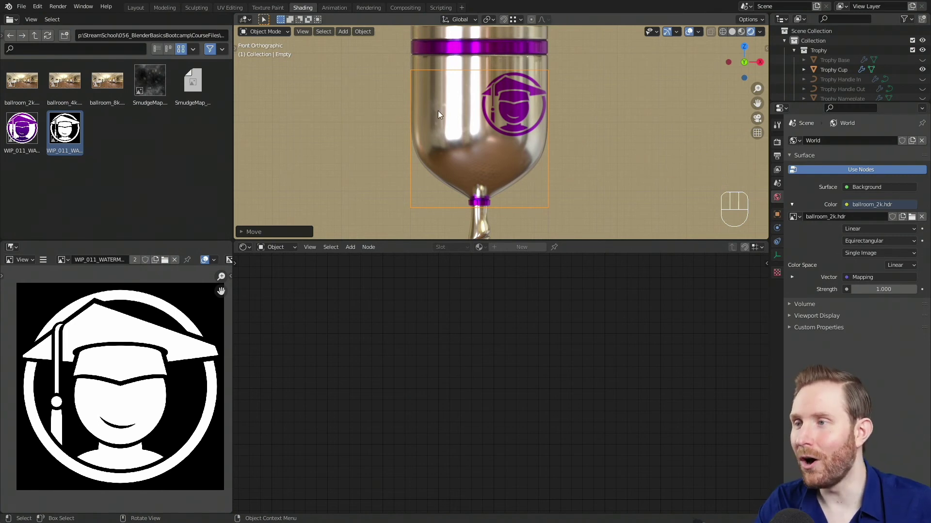
click(457, 105)
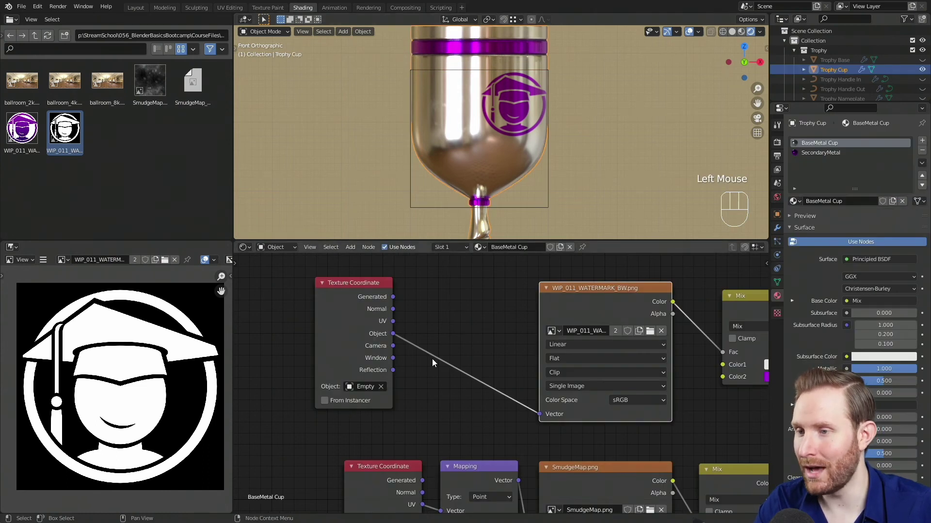
key(shift+a)
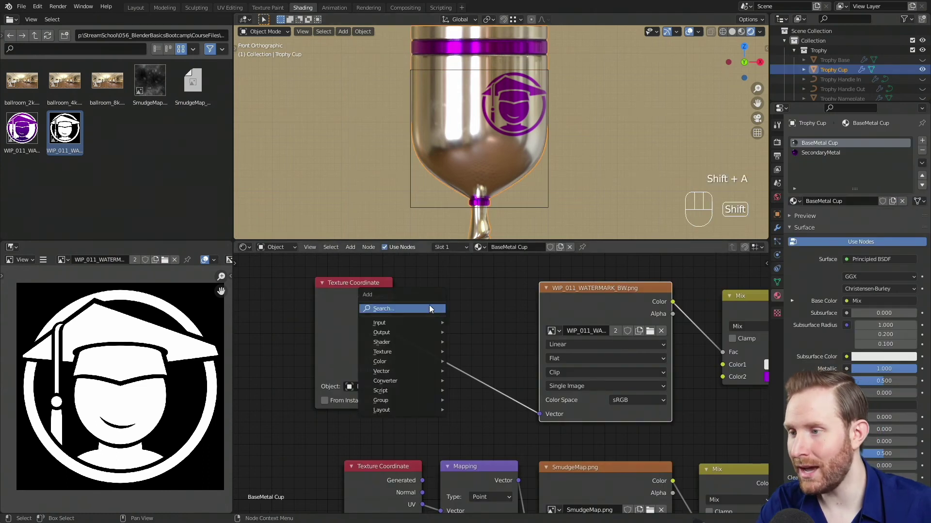
mouse_move(390, 371)
click(470, 392)
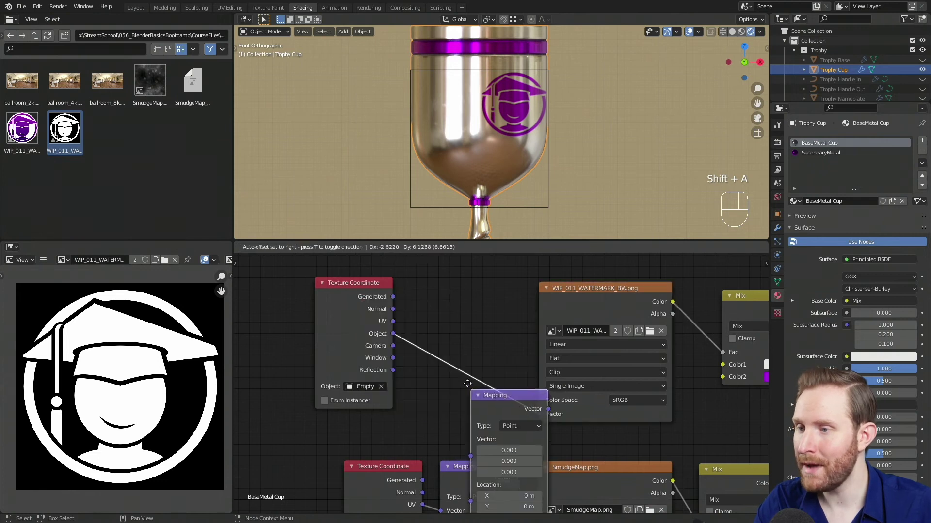
click(419, 261)
key(g)
click(480, 414)
middle_drag(398, 373, 383, 380)
scroll(380, 376, up, 2)
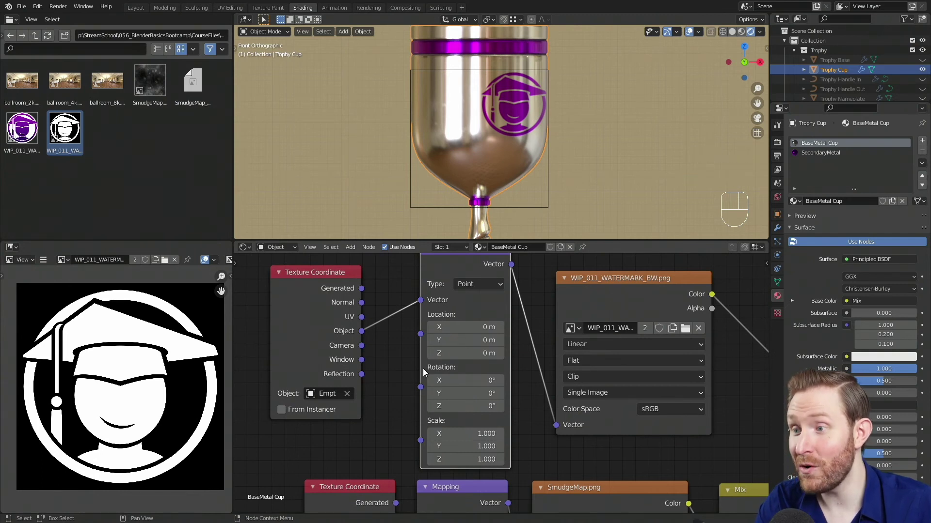
Set the new Mapping node's Location to 0.5 m on X, Y and Z
click(479, 327)
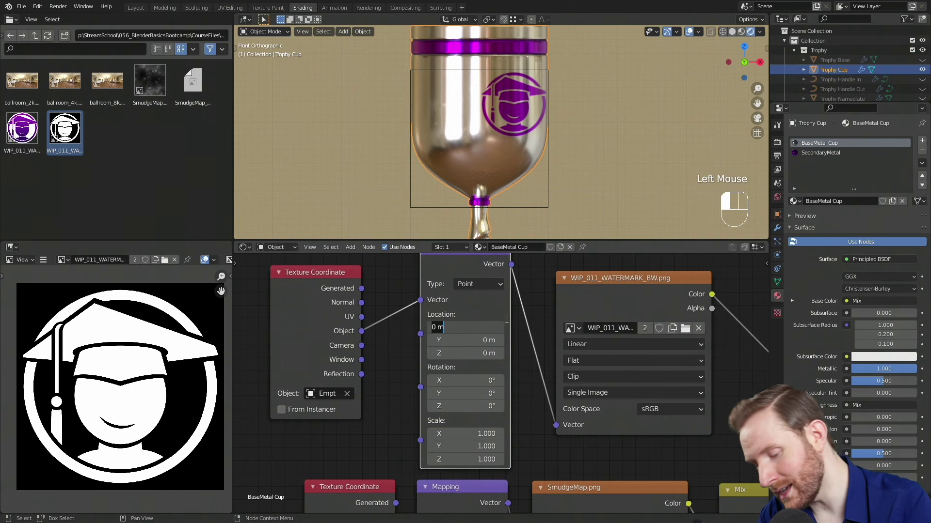
text(.5)
key(Tab)
text(.5)
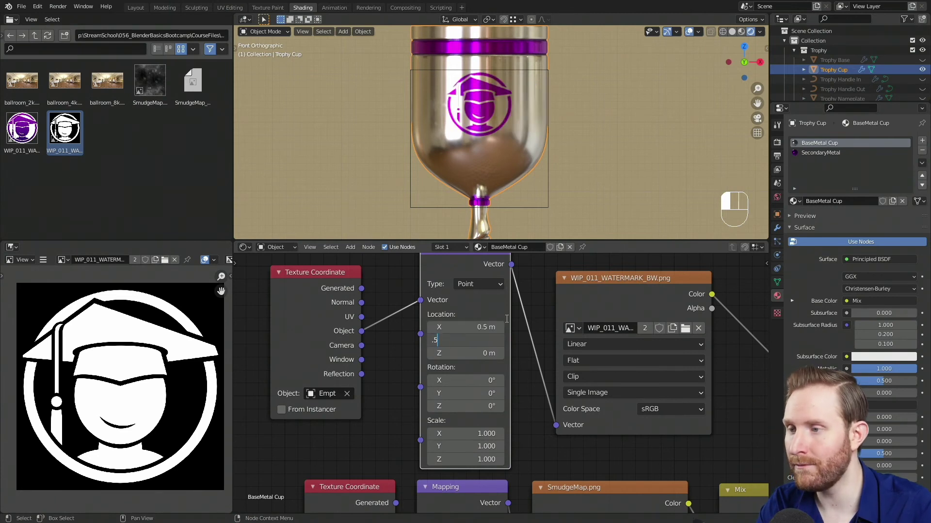
key(Tab)
text(.5)
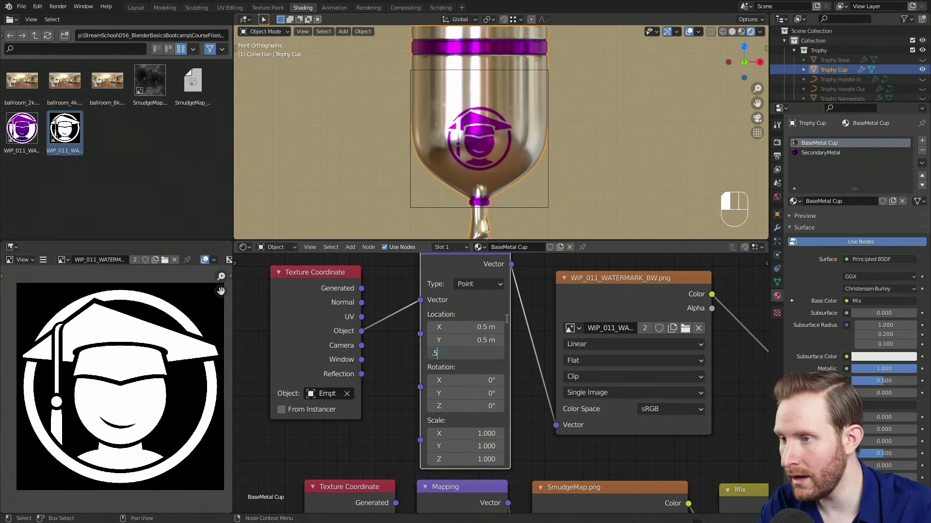
key(Return)
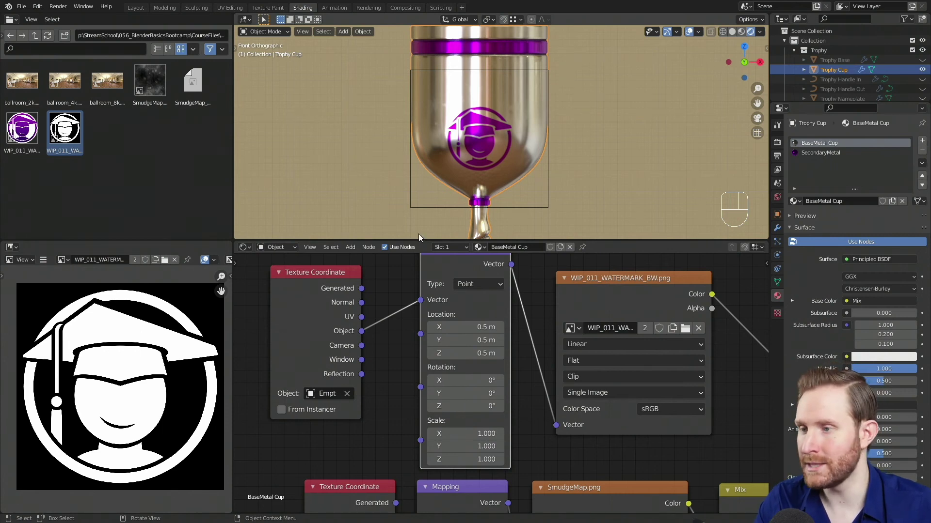
Set the watermark Mapping node's Scale to 0.5 on X, Y and Z, and view the logo on the cup
scroll(468, 386, up, 3)
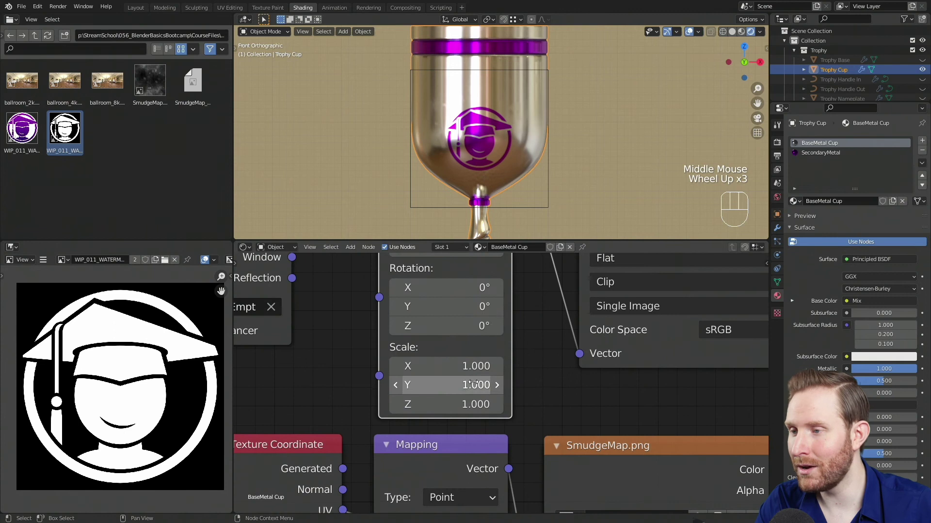
click(461, 364)
text(.)
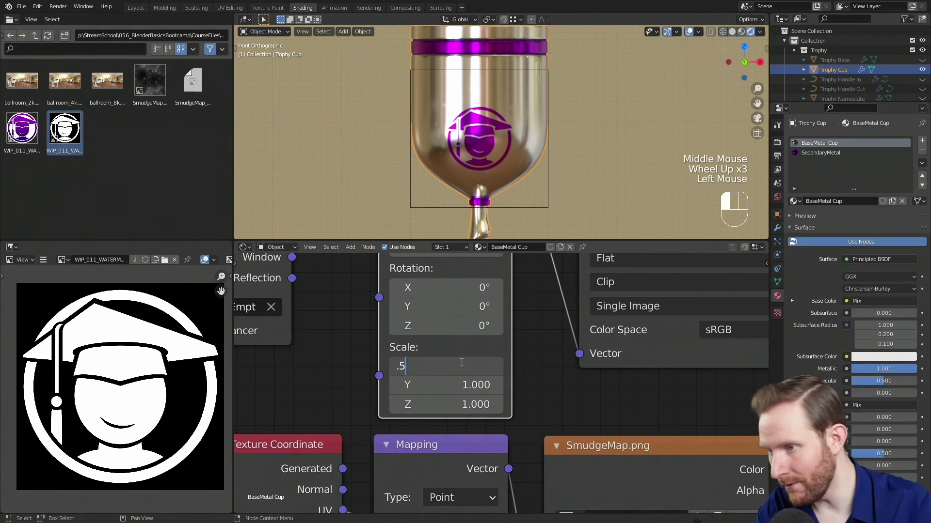
text(5)
key(Tab)
text(.5)
key(Tab)
text(.5)
key(Return)
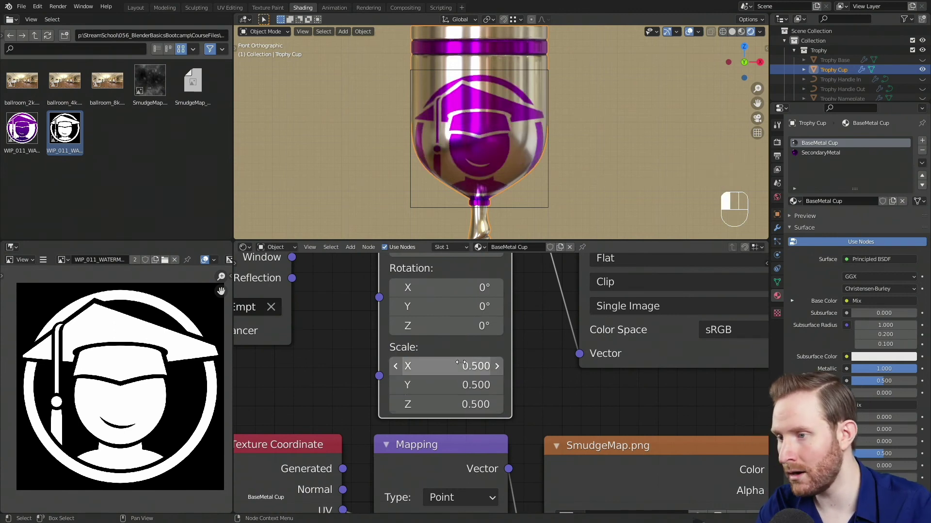
scroll(519, 137, down, 3)
scroll(514, 174, up, 1)
mouse_move(520, 136)
shift+middle_down()
mouse_move(515, 171)
mouse_move(522, 138)
shift+middle_up()
scroll(514, 160, up, 3)
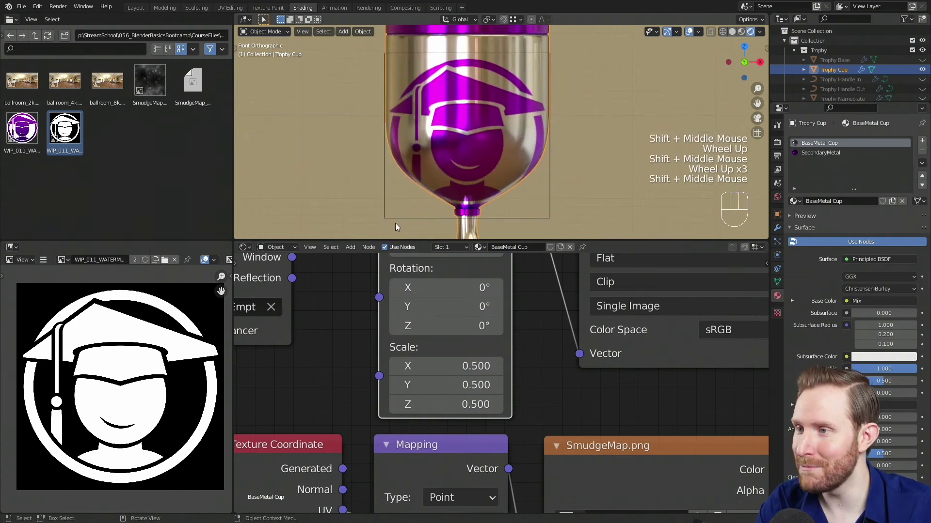
In solid shading, shrink the cube empty to fit within the cup's width and raise it about 0.41 m along Z
click(549, 211)
key(z)
click(604, 209)
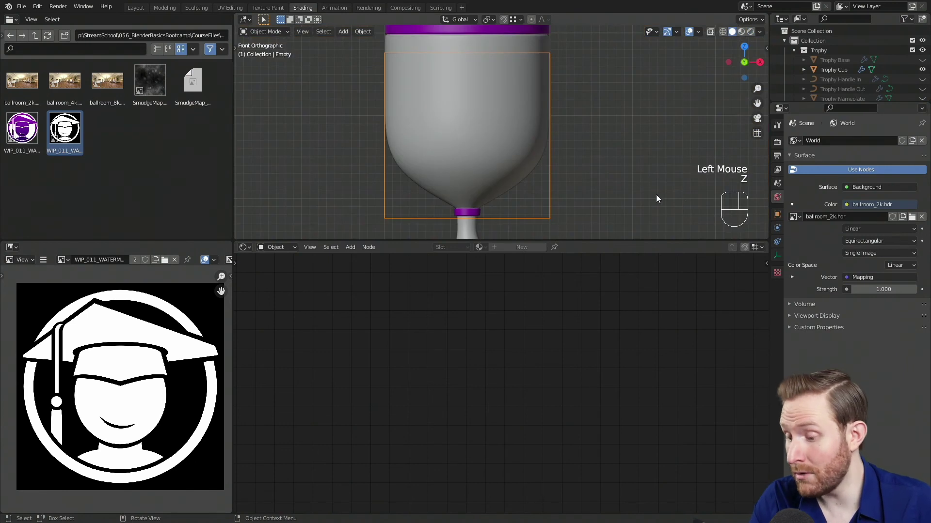
key(s)
click(563, 187)
key(g)
key(z)
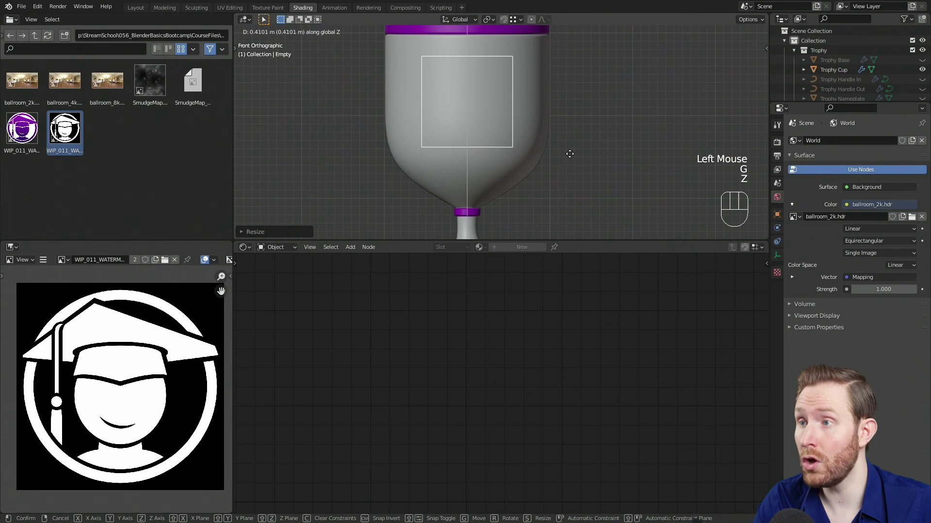
click(569, 154)
Return to rendered shading, enlarge the empty slightly and adjust its height along Z
key(z)
click(515, 127)
shift+middle_drag(536, 141, 545, 160)
key(s)
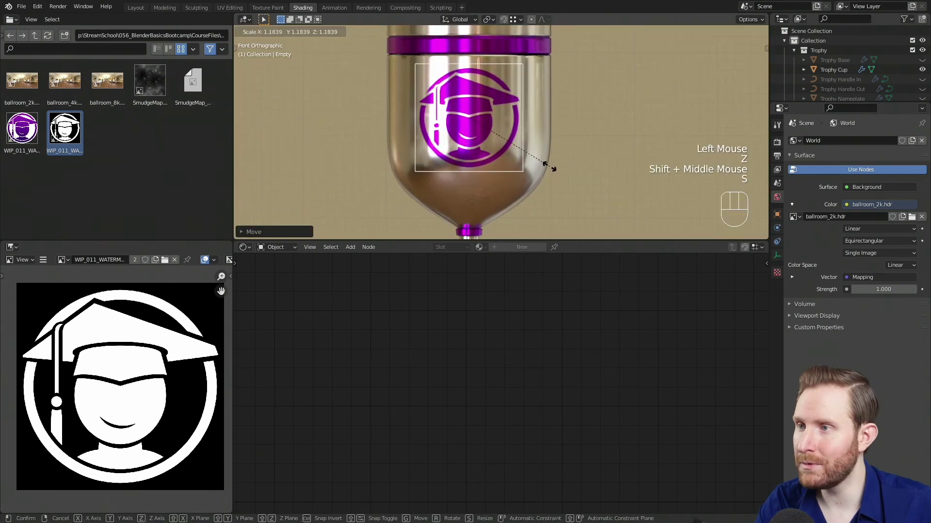
click(553, 178)
key(g)
key(z)
click(555, 187)
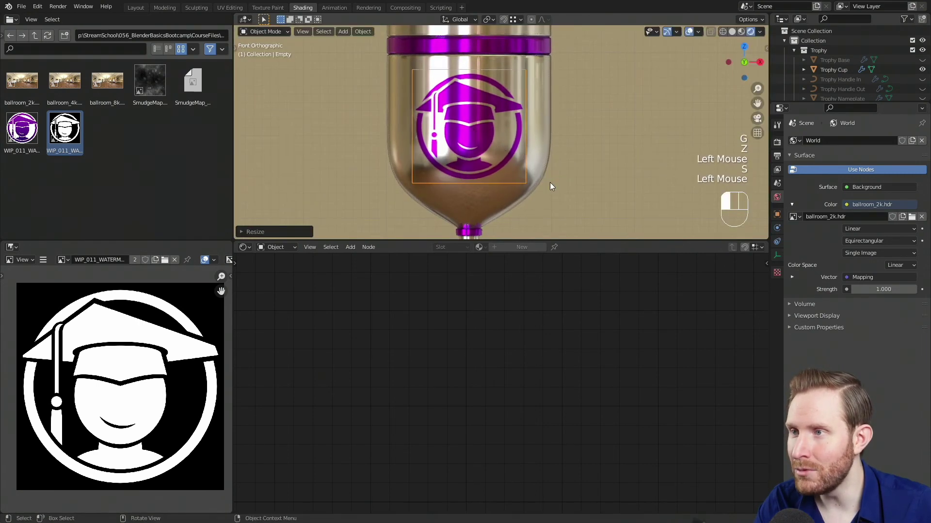
Fine-tune the empty's position, size and height so the logo sits centred on the cup's front
key(g)
click(551, 182)
key(s)
click(551, 184)
key(g)
key(z)
click(552, 188)
key(g)
key(z)
click(551, 187)
middle_drag(552, 187, 517, 143)
scroll(493, 151, down, 2)
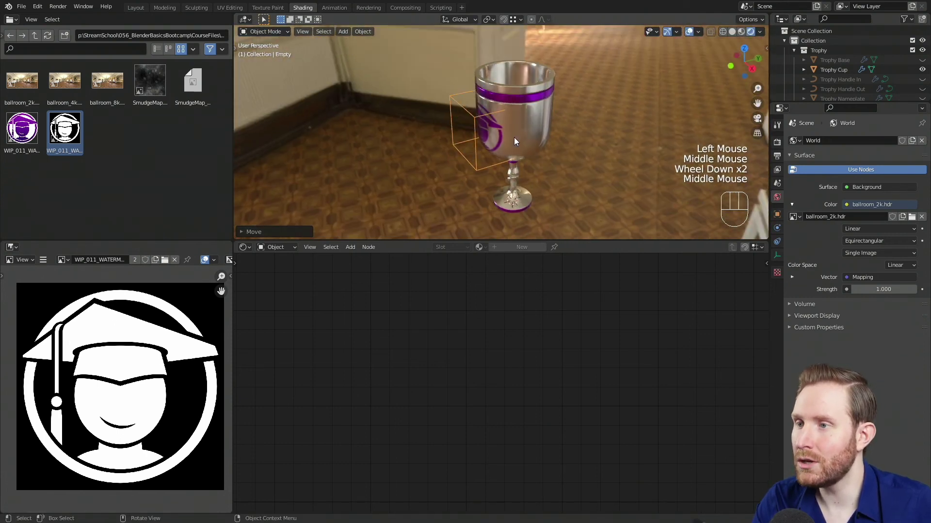
scroll(537, 98, up, 2)
middle_drag(536, 98, 548, 171)
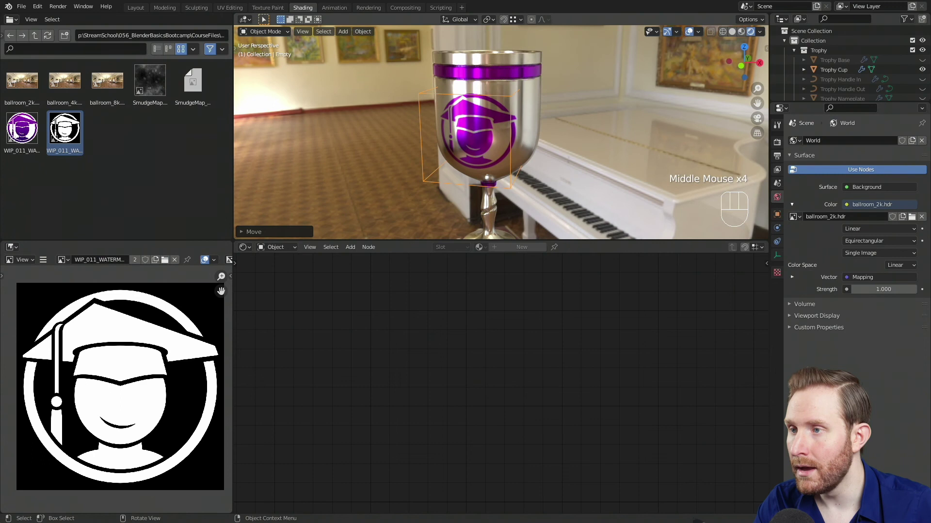
key(r)
key(z)
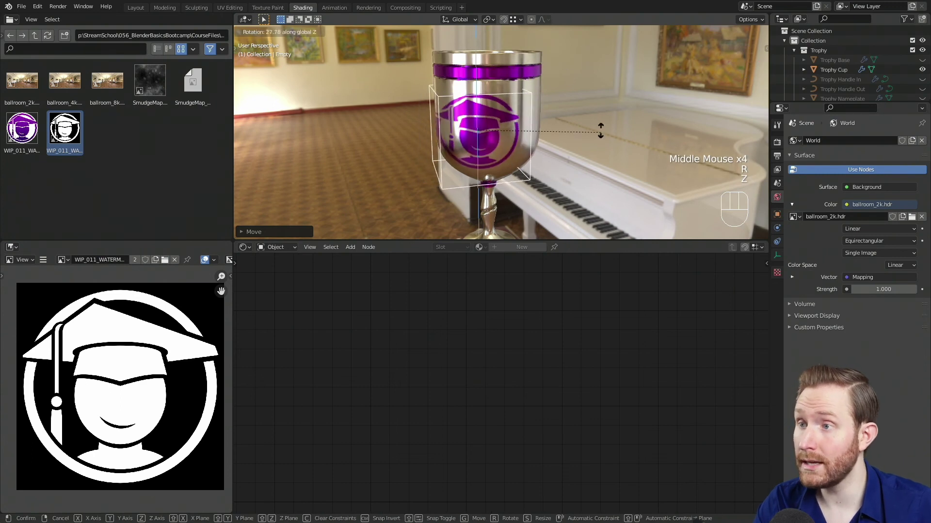
right_click(549, 196)
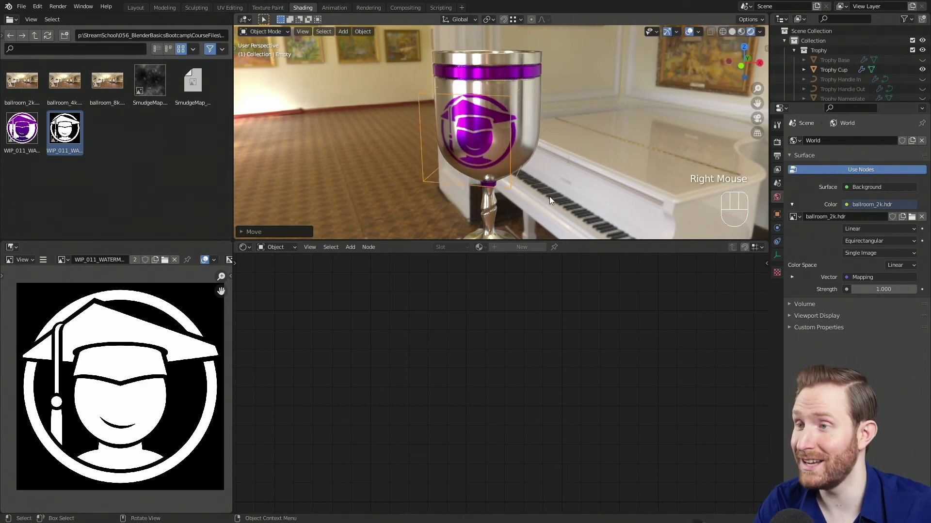
shift+middle_drag(549, 197, 548, 169)
scroll(548, 169, down, 2)
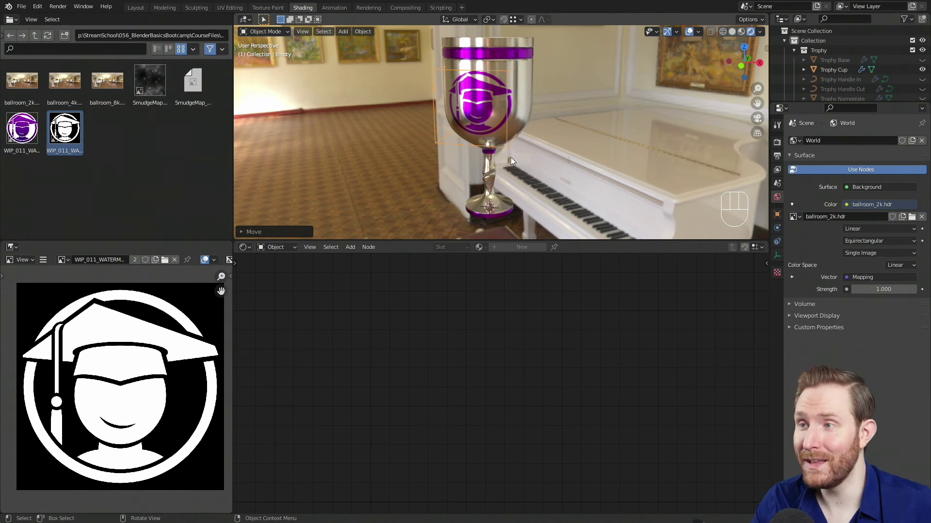
key(r)
key(z)
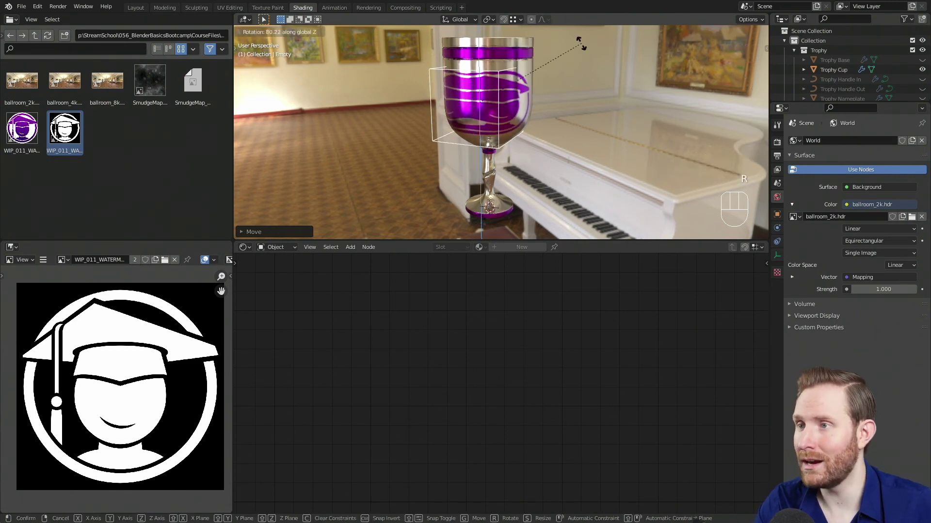
right_click(500, 193)
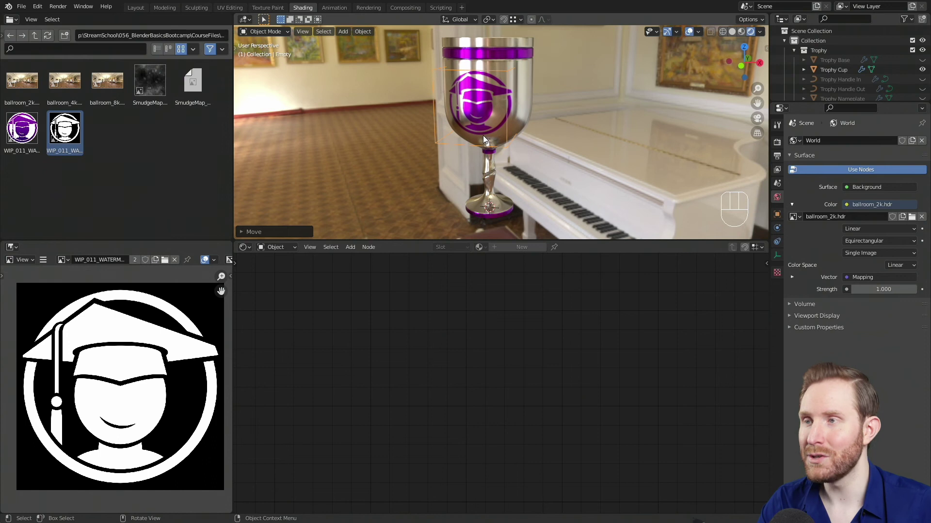
Set the transform pivot point to 3D Cursor and try rotating the empty about Z in the camera view
click(491, 19)
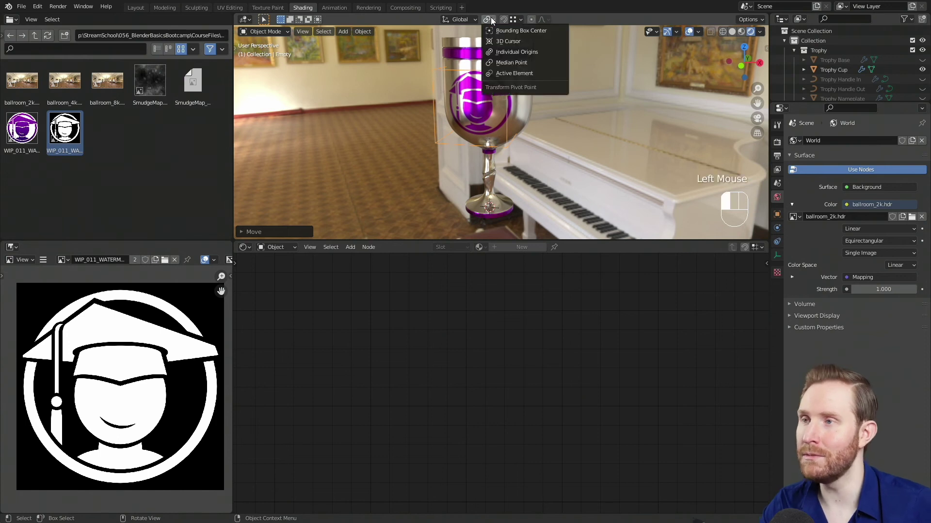
click(496, 42)
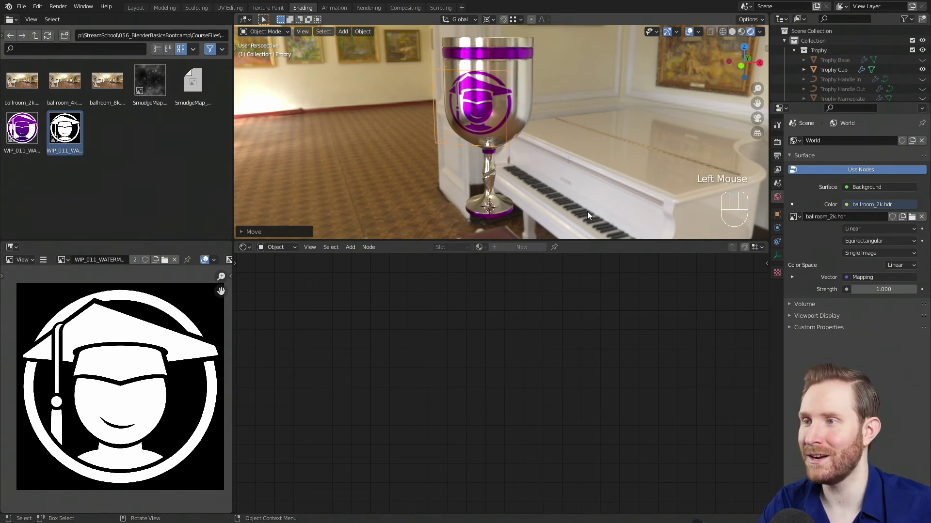
key(KP_0)
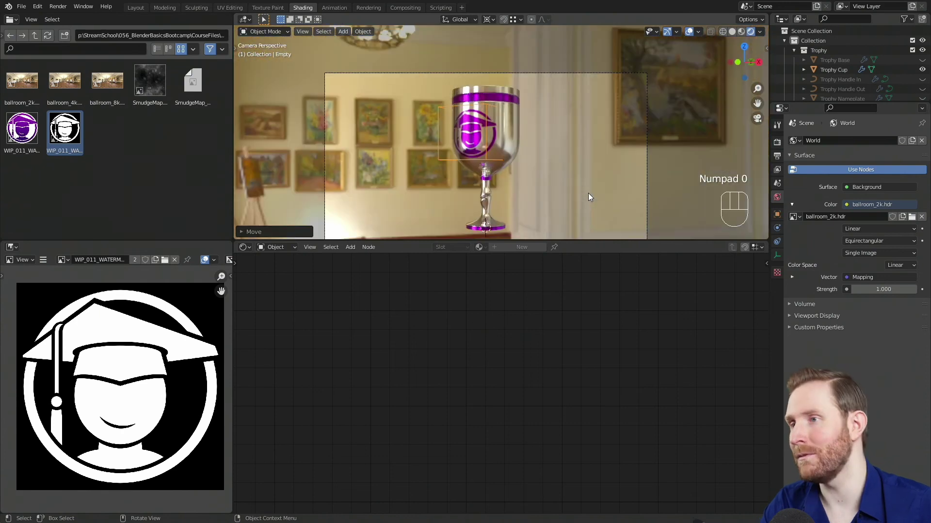
key(r)
key(z)
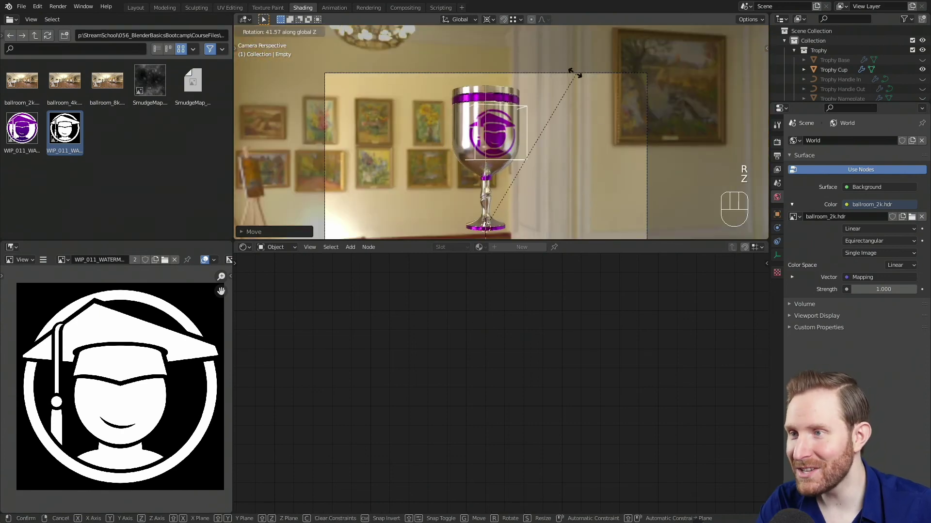
right_click(581, 186)
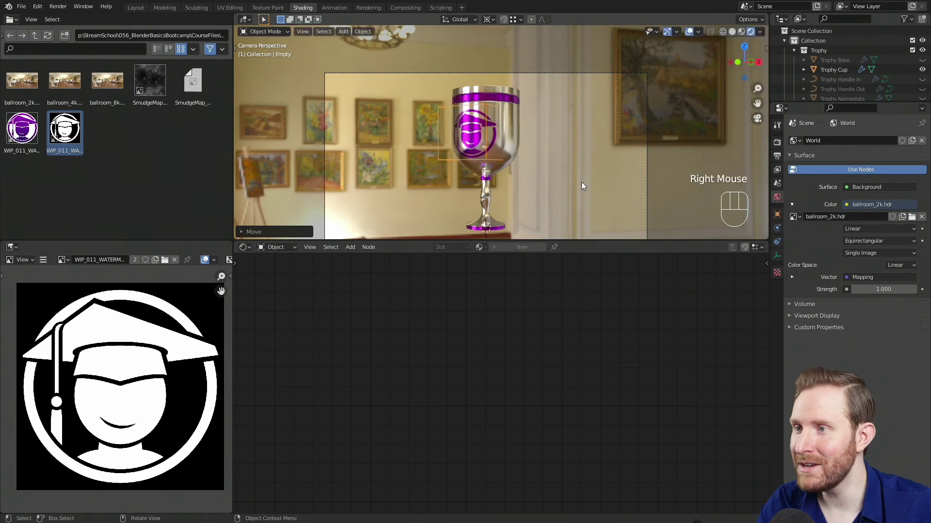
Rotate the empty a few degrees about global Z to turn the logo toward the camera, and inspect its placement
scroll(597, 182, up, 2)
key(r)
key(z)
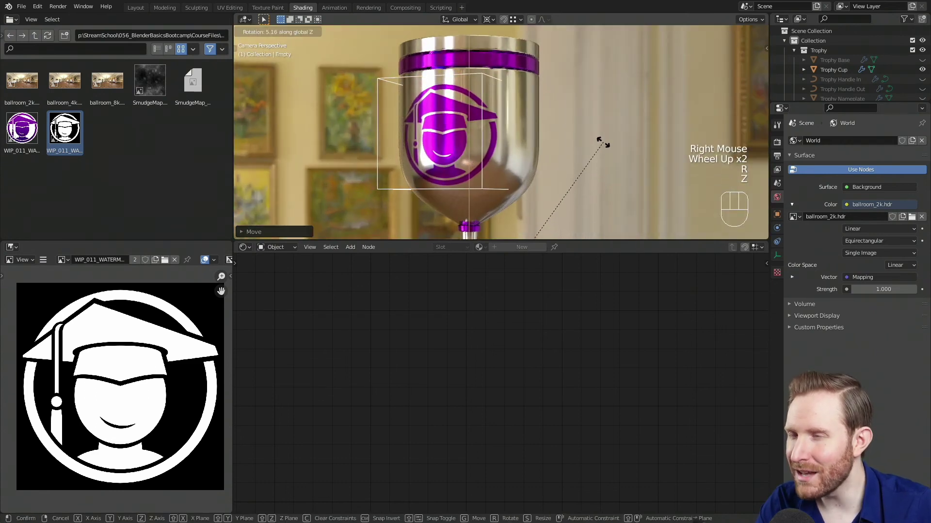
click(592, 112)
scroll(582, 127, down, 2)
shift+middle_drag(572, 125, 519, 124)
scroll(538, 122, up, 3)
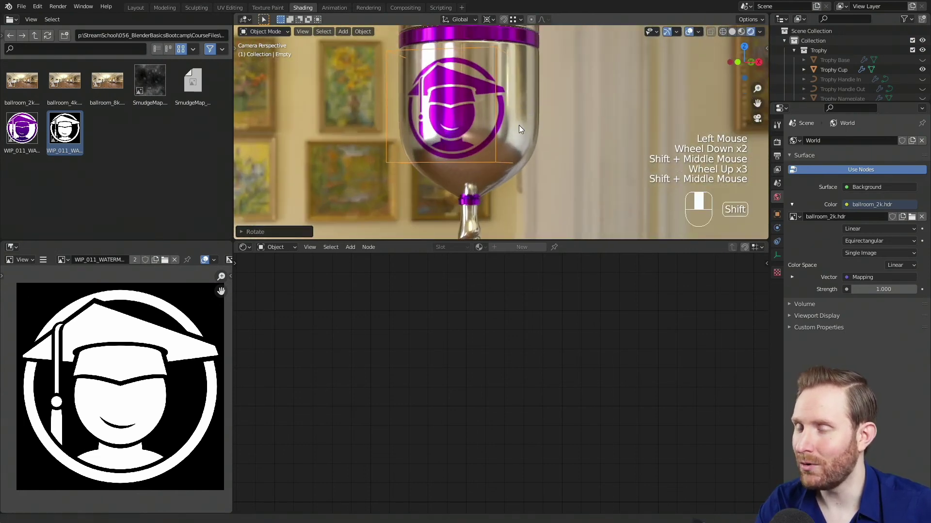
scroll(526, 136, up, 1)
scroll(528, 137, down, 1)
scroll(479, 126, up, 1)
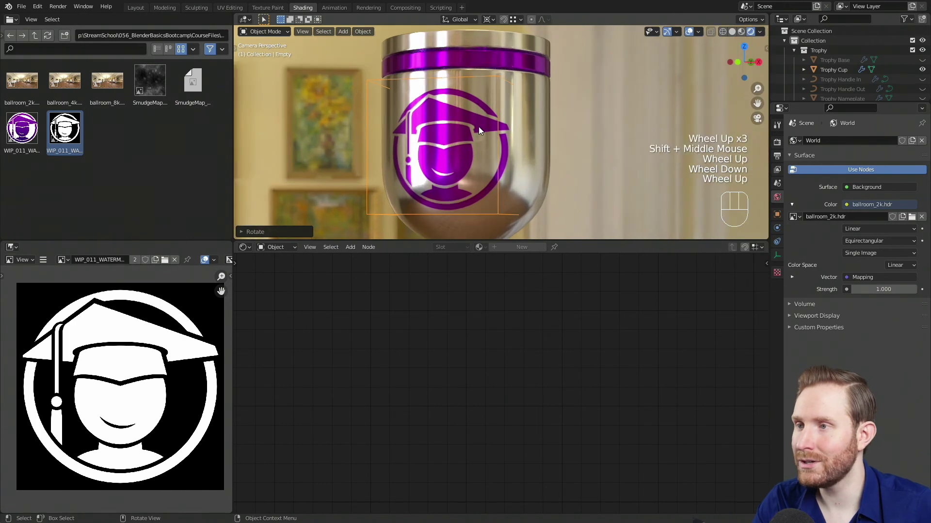
Select the trophy cup and move its roughness Mix node further away from the SmudgeMap.png texture node
shift+middle_drag(440, 184, 452, 167)
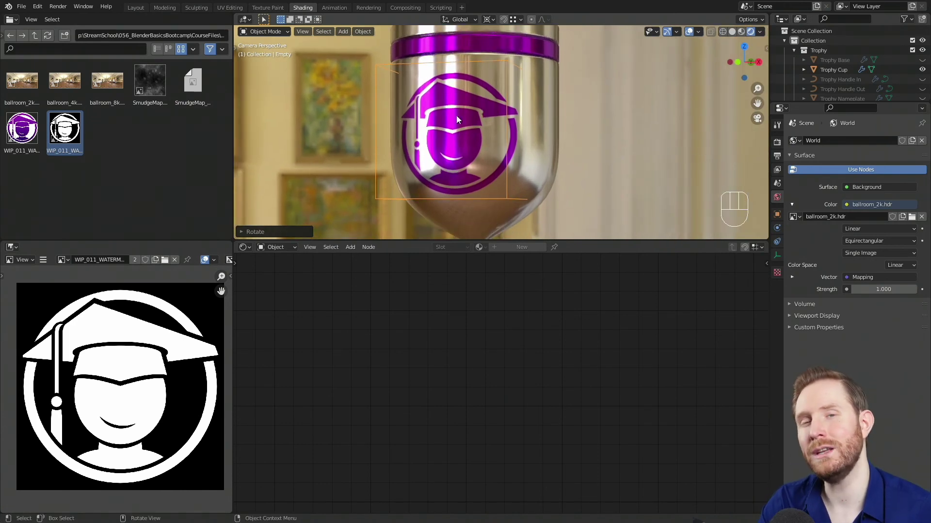
scroll(485, 116, up, 2)
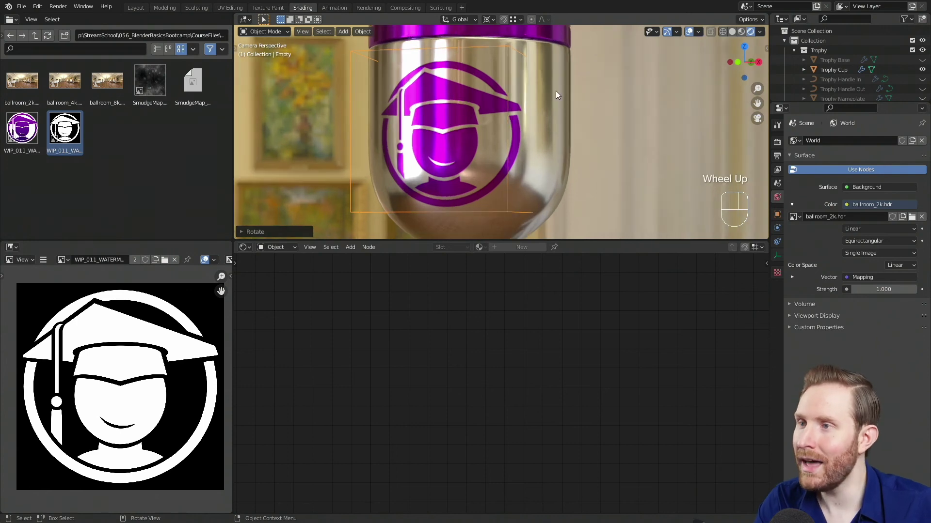
click(557, 73)
scroll(509, 414, down, 4)
middle_drag(509, 414, 344, 306)
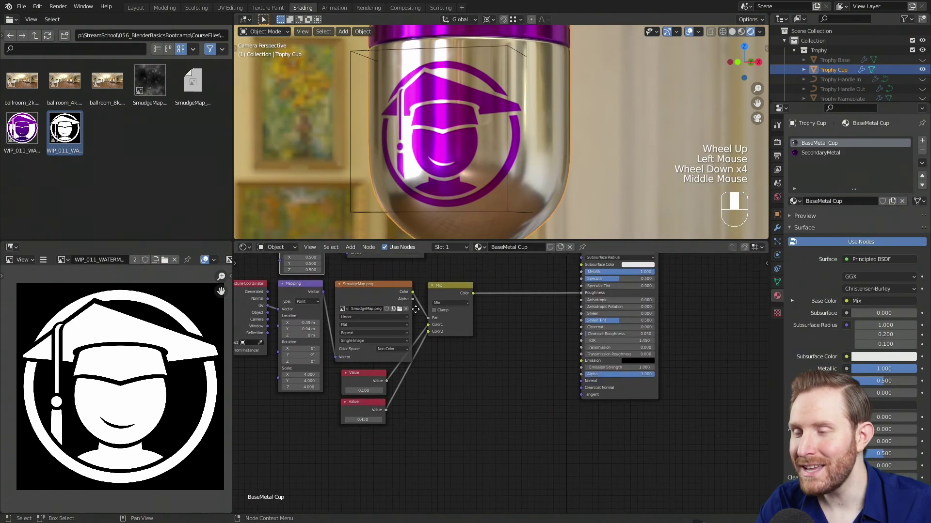
scroll(446, 290, up, 2)
middle_drag(446, 290, 494, 322)
drag(494, 322, 559, 322)
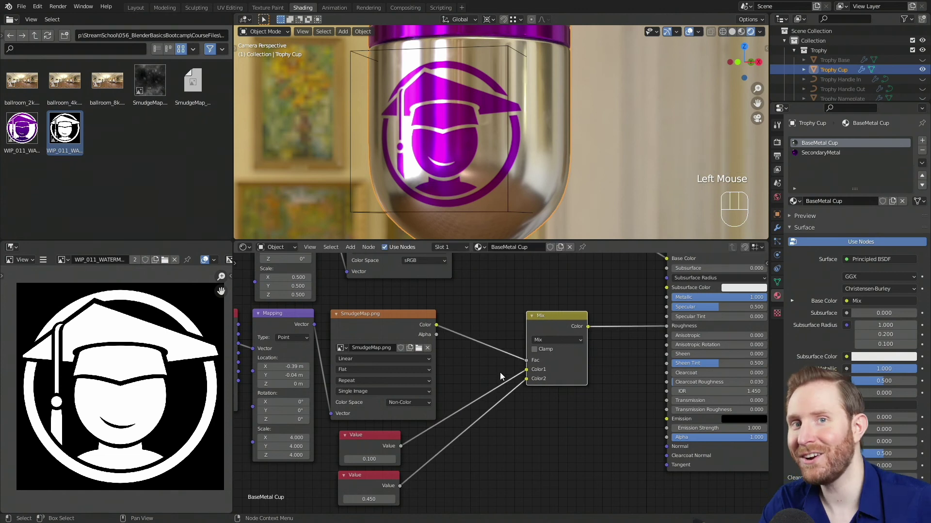
Move the 0.450 Value node directly beneath the roughness Mix node
middle_drag(538, 349, 575, 311)
scroll(574, 310, down, 1)
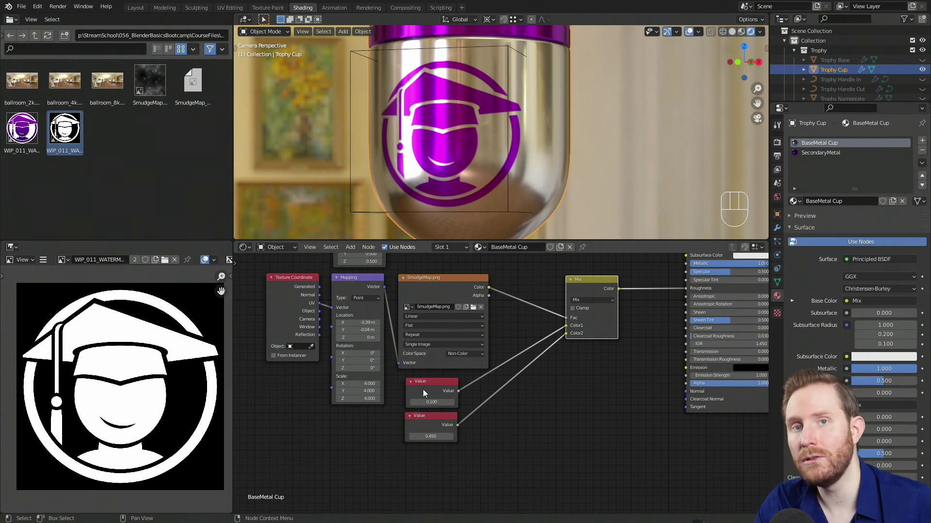
drag(437, 417, 600, 355)
middle_drag(577, 372, 553, 395)
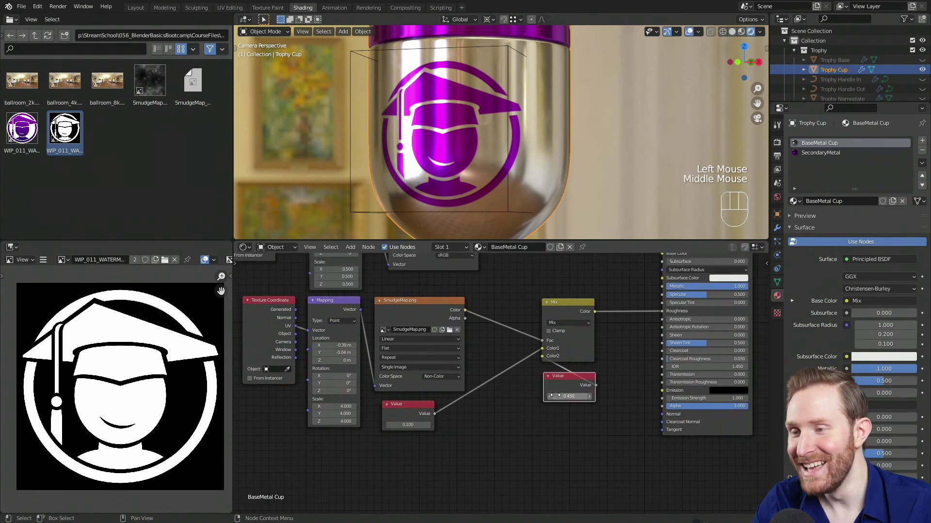
scroll(482, 380, up, 1)
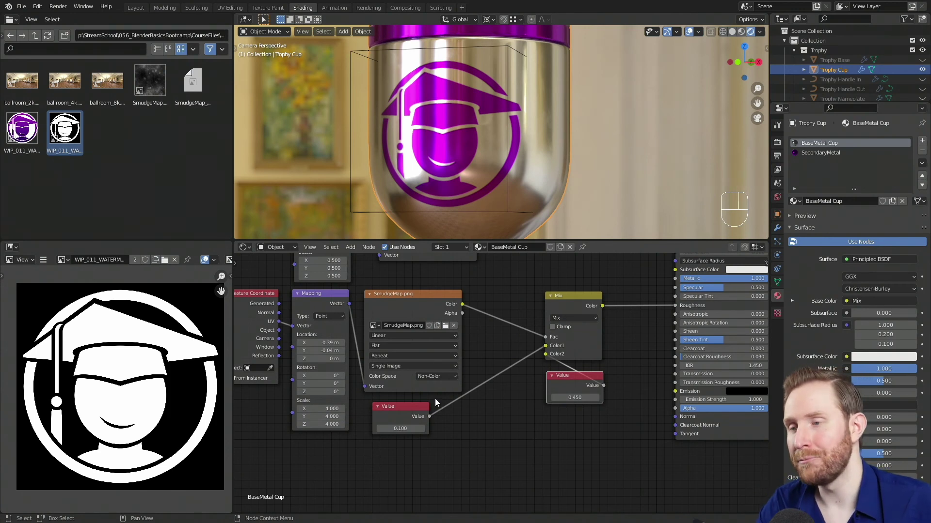
middle_drag(524, 359, 566, 334)
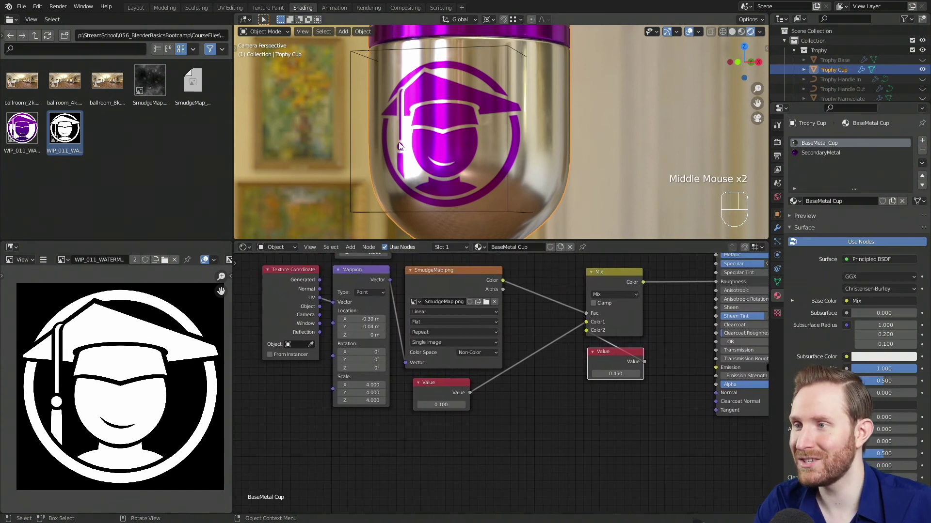
Duplicate the roughness Mix node, place the copy below and connect its Color output to the original Mix's Color1
click(608, 278)
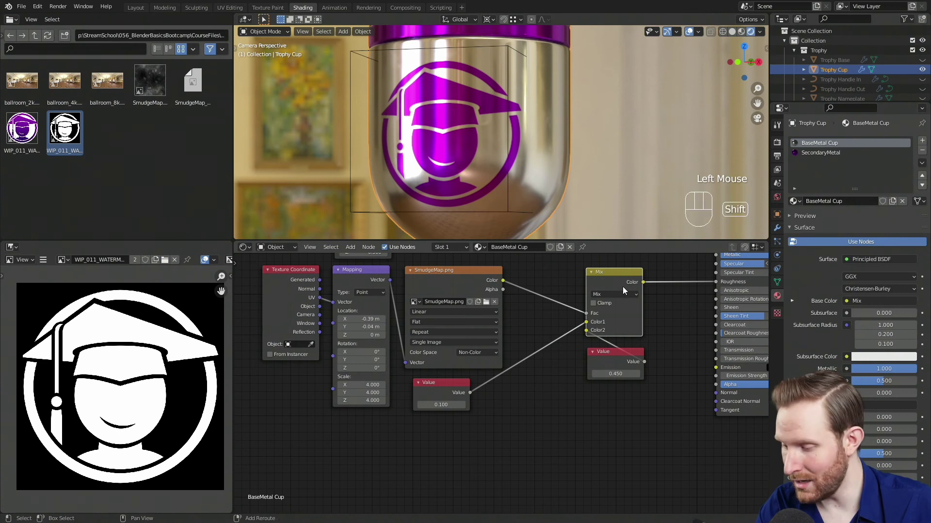
key(shift+d)
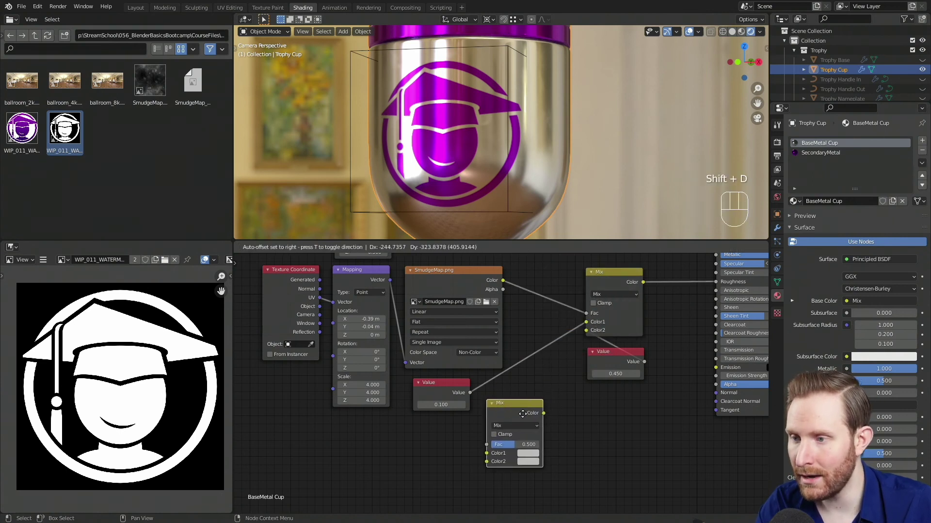
click(519, 418)
drag(541, 417, 586, 321)
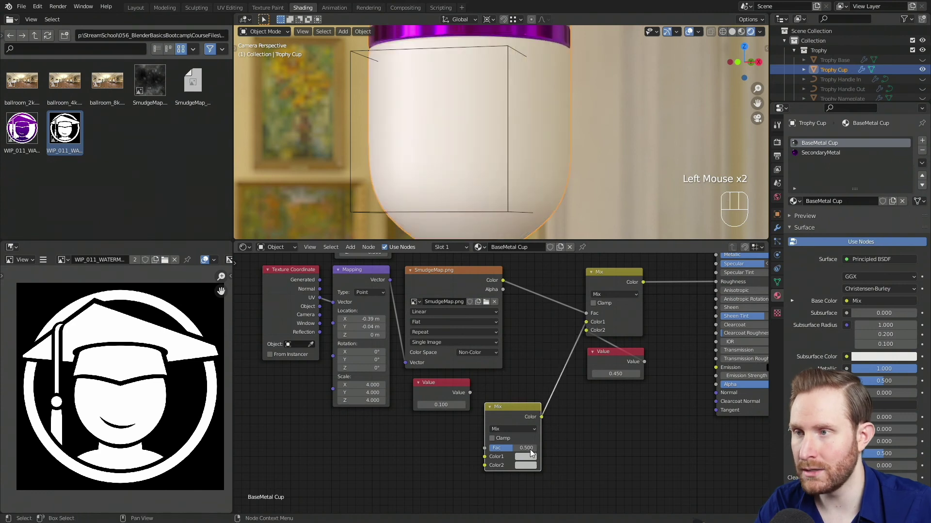
scroll(450, 94, down, 2)
scroll(516, 194, up, 4)
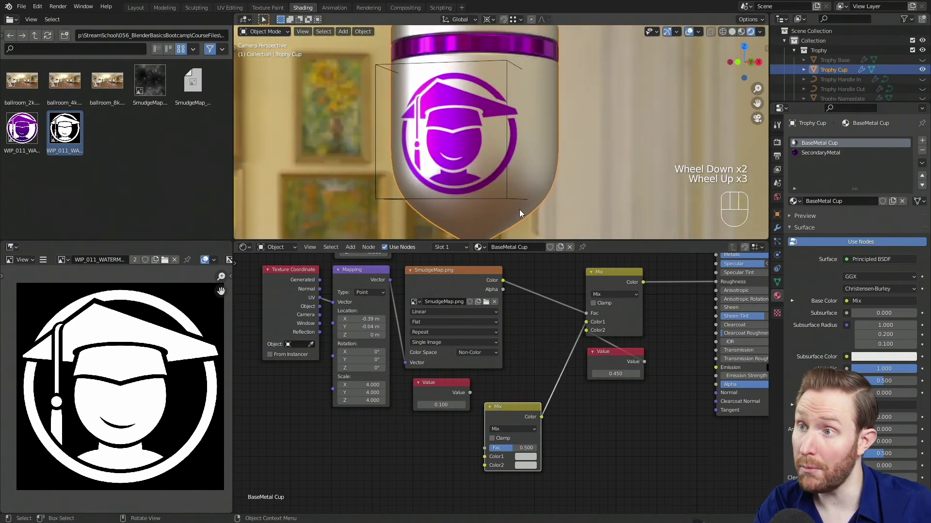
scroll(496, 155, down, 3)
shift+middle_drag(494, 161, 500, 138)
scroll(504, 141, up, 2)
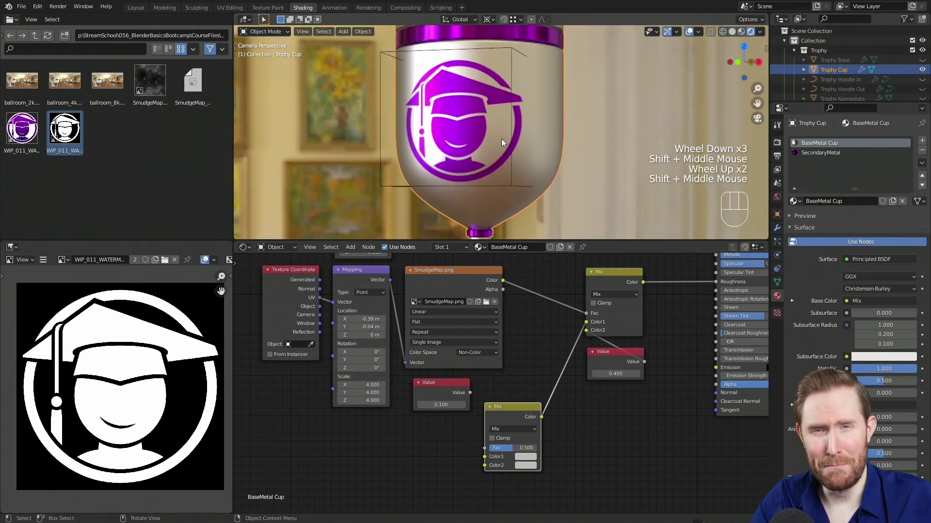
Connect the 0.100 Value node to the new Mix's Color1, and duplicate it to feed Color2
middle_drag(428, 379, 449, 272)
scroll(449, 272, up, 2)
drag(454, 280, 520, 371)
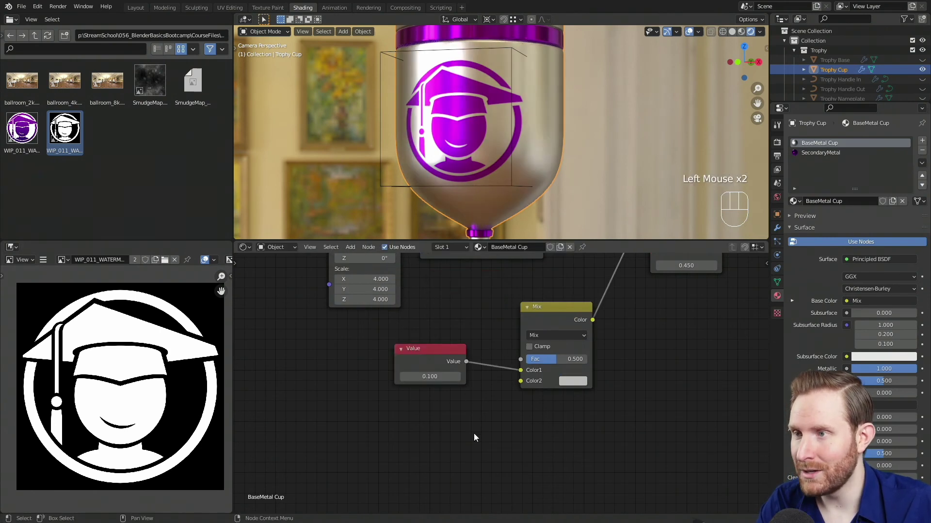
drag(428, 347, 423, 322)
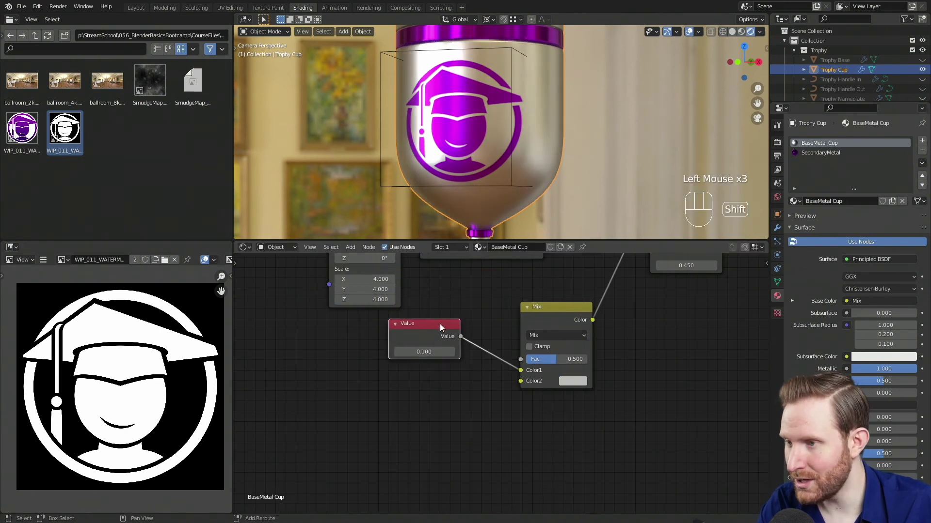
key(shift+d)
click(459, 411)
drag(460, 391, 520, 381)
scroll(468, 417, up, 1)
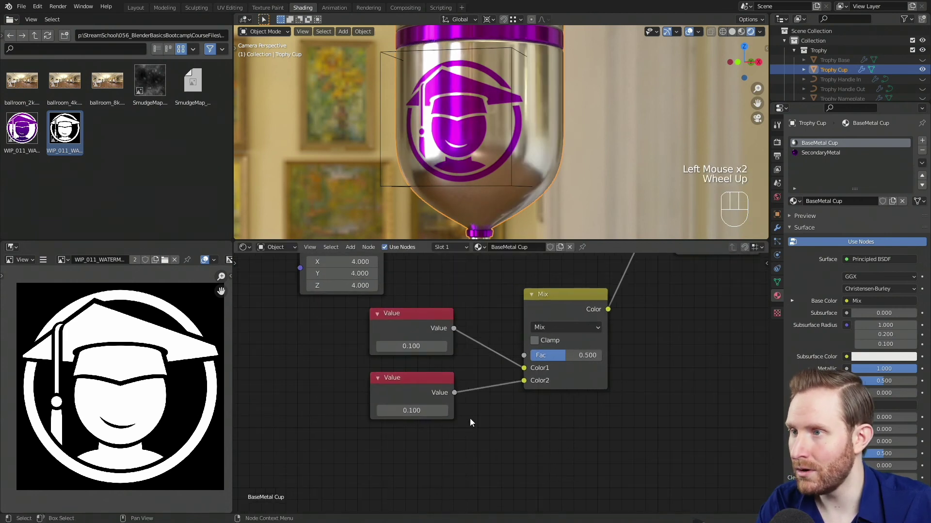
Set the duplicated Value node to 0 and the new Mix's factor to 1, and move both Value nodes lower
middle_drag(469, 417, 463, 441)
click(408, 436)
text(0)
key(Return)
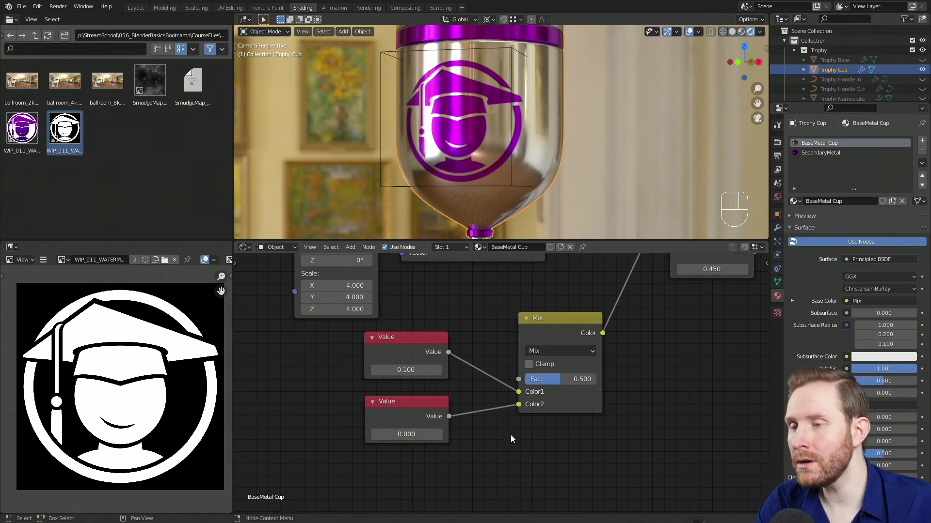
mouse_move(556, 379)
mouse_down()
mouse_move(525, 379)
mouse_move(597, 379)
mouse_up()
drag(455, 458, 388, 414)
scroll(468, 379, down, 2)
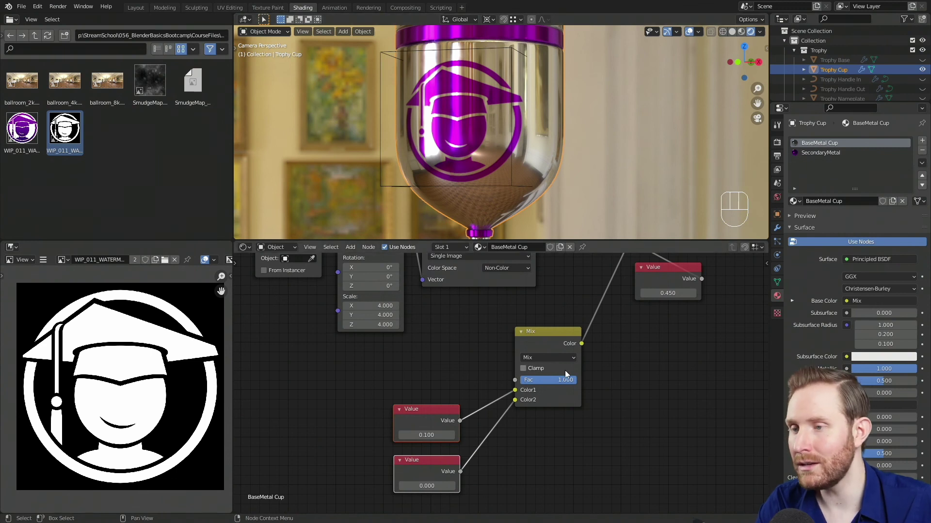
Connect the watermark image texture's Color output to the Fac input of the new Mix node
scroll(504, 356, down, 5)
middle_drag(493, 344, 506, 359)
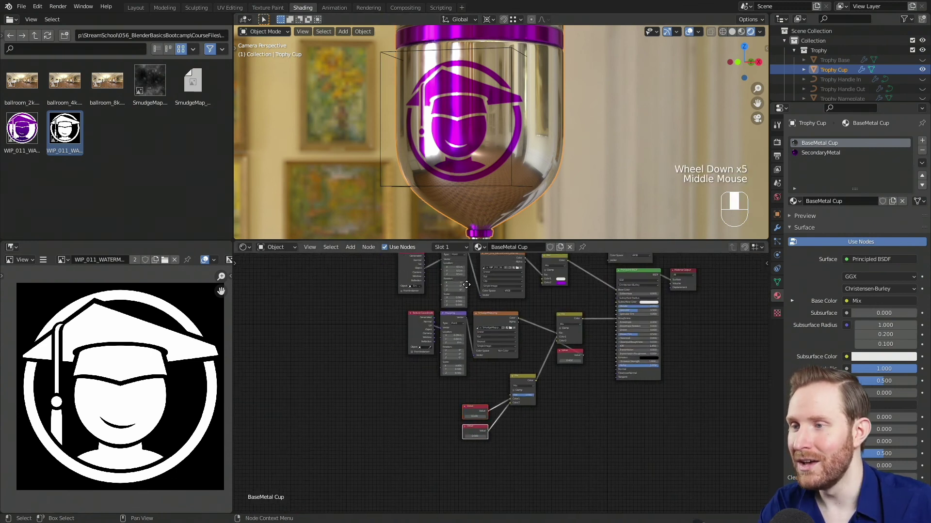
scroll(506, 359, up, 1)
drag(378, 274, 382, 332)
middle_drag(389, 360, 394, 288)
scroll(400, 291, up, 1)
mouse_move(403, 295)
middle_down()
mouse_move(406, 316)
mouse_move(406, 292)
middle_up()
scroll(406, 314, up, 2)
drag(388, 272, 562, 440)
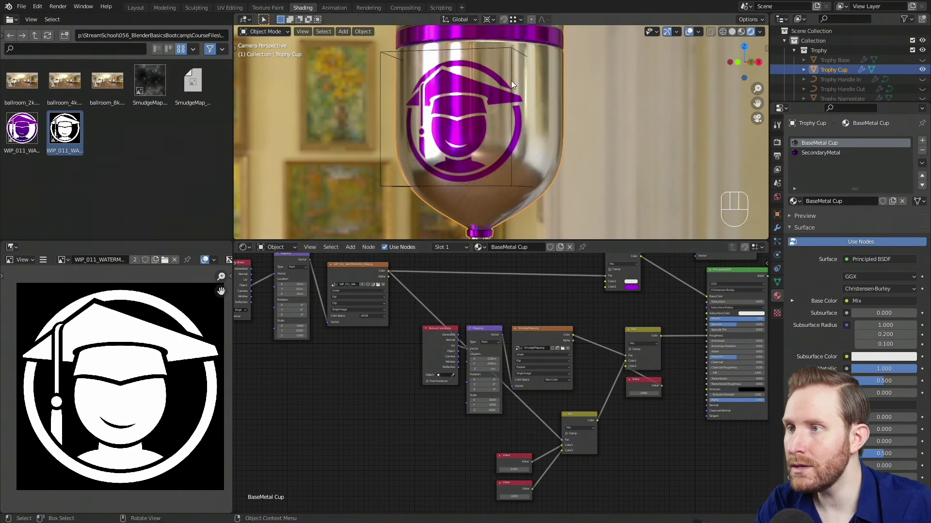
scroll(511, 118, up, 2)
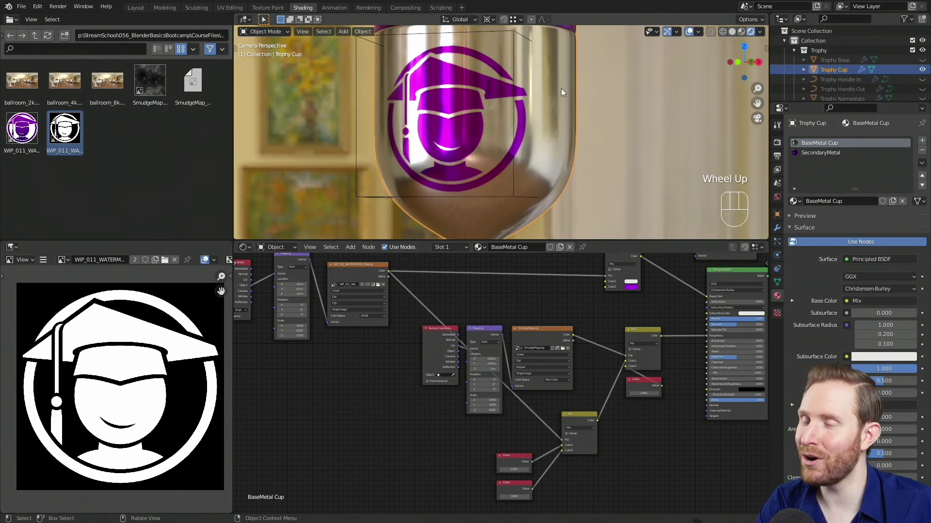
Try a roughness of 0.600 for the logo on the lower Value node, and restore it to 0
middle_drag(505, 421, 521, 478)
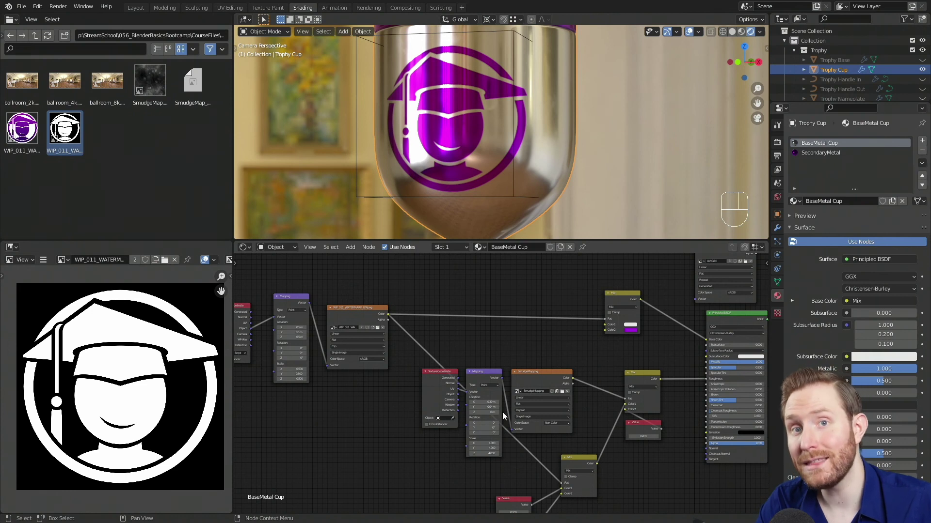
scroll(467, 395, down, 2)
middle_drag(467, 395, 445, 390)
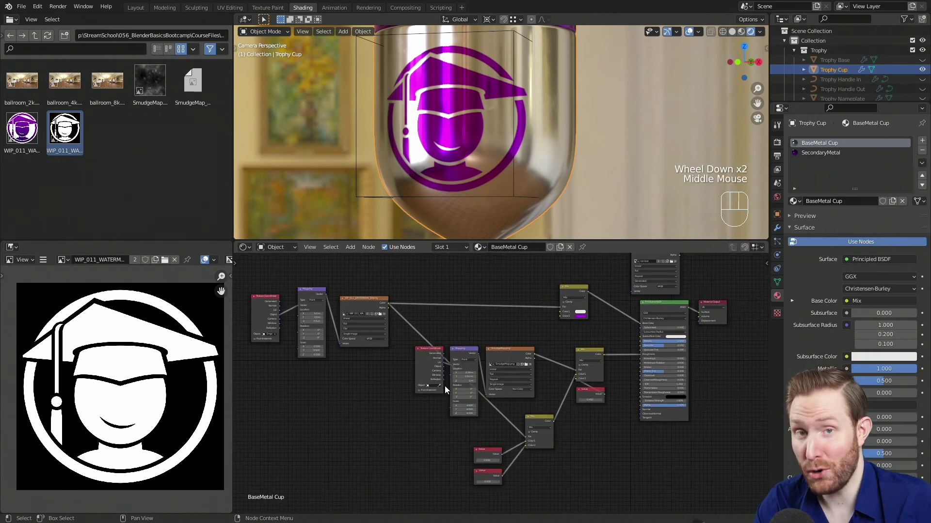
scroll(458, 407, up, 3)
middle_drag(458, 407, 485, 415)
scroll(480, 378, up, 2)
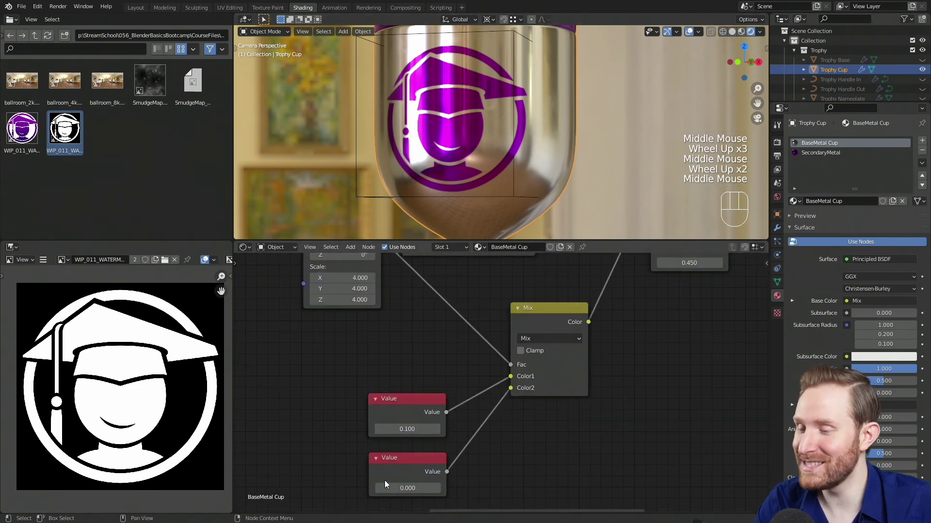
drag(427, 491, 486, 491)
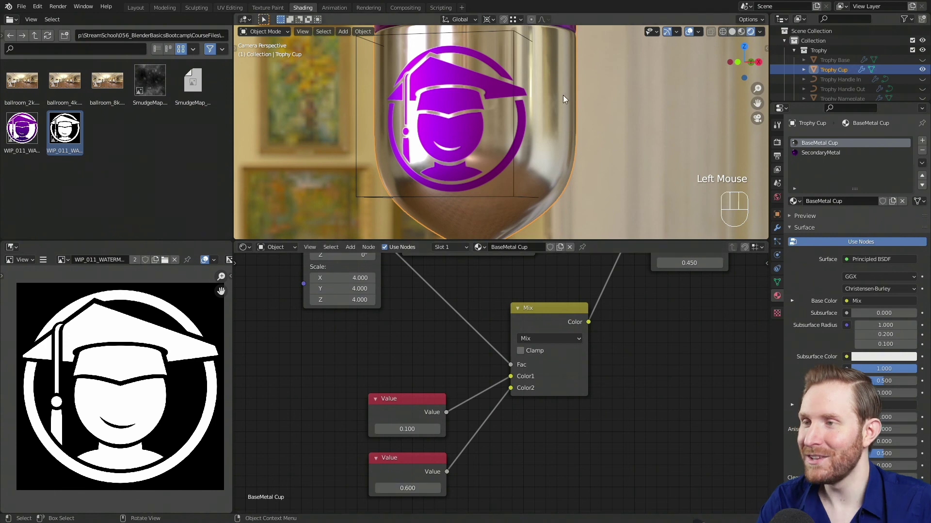
scroll(533, 101, down, 2)
scroll(496, 121, up, 2)
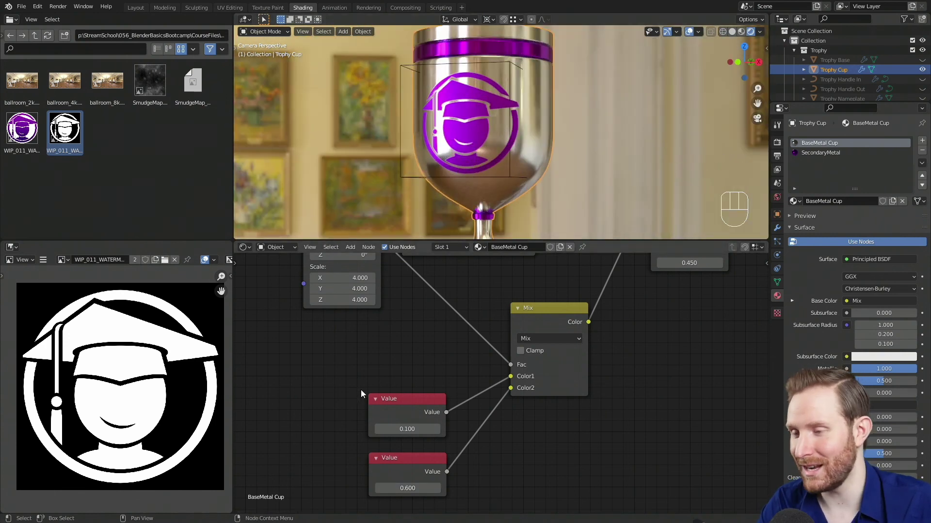
click(419, 487)
text(0)
key(Return)
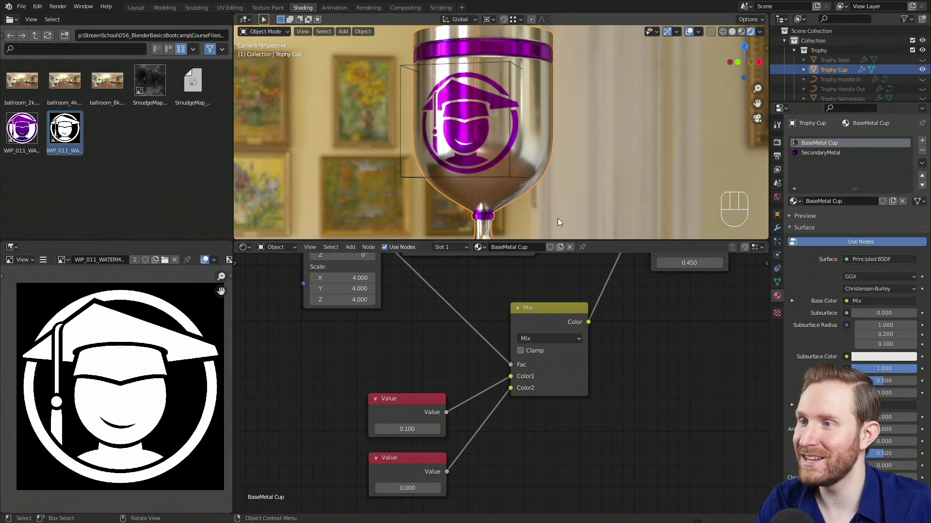
Unhide all hidden scene objects around the trophy cup and deselect everything
scroll(501, 150, down, 1)
shift+middle_drag(501, 150, 484, 135)
scroll(475, 127, up, 1)
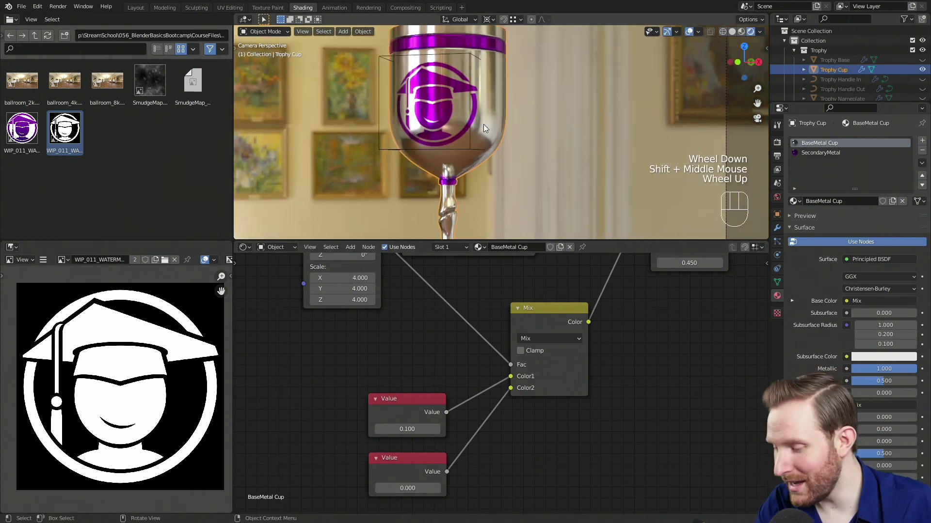
shift+middle_drag(456, 103, 472, 124)
key(alt+h)
scroll(473, 126, down, 2)
scroll(476, 135, down, 1)
scroll(621, 108, up, 2)
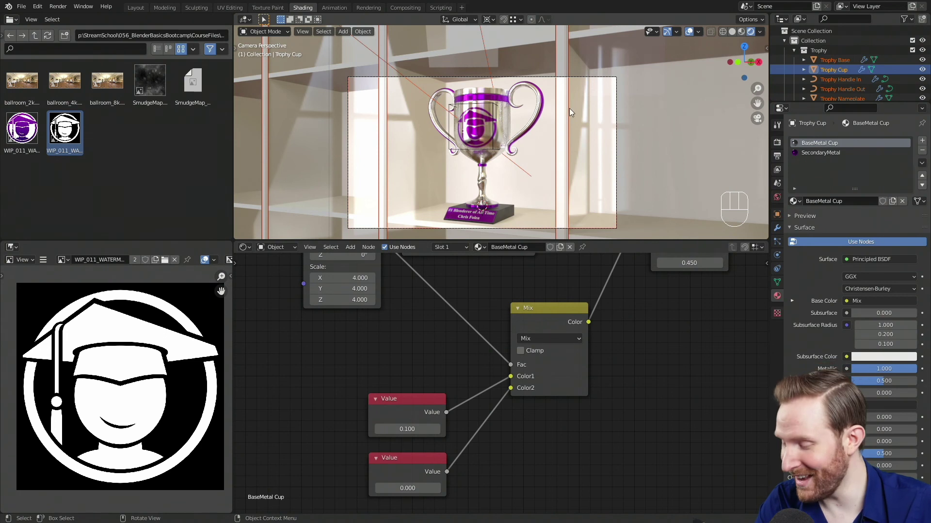
key(alt+a)
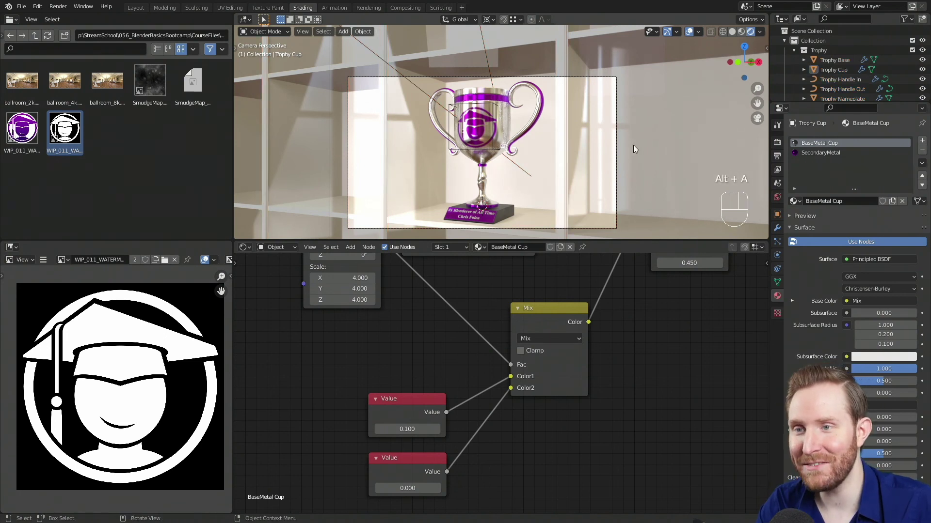
Set the strength of the world's ballroom_2k.hdr background to 0.175
click(777, 197)
double_click(893, 290)
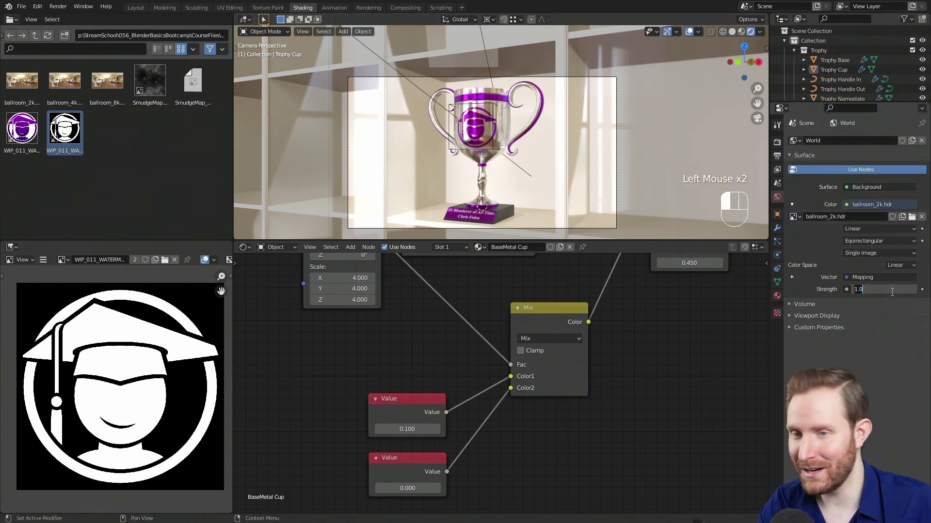
text(.17)
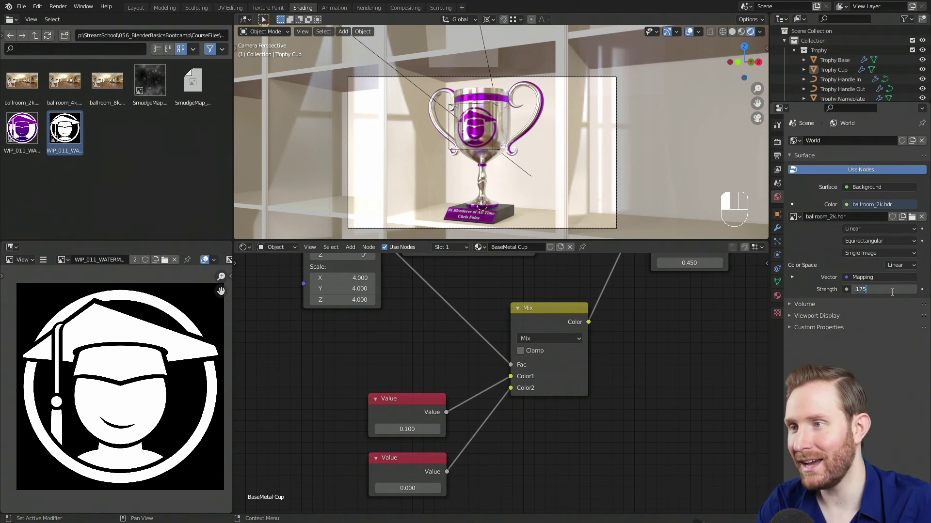
text(5)
key(Return)
Select the trophy cup in the close-up camera view
shift+middle_drag(536, 122, 540, 127)
scroll(543, 130, up, 2)
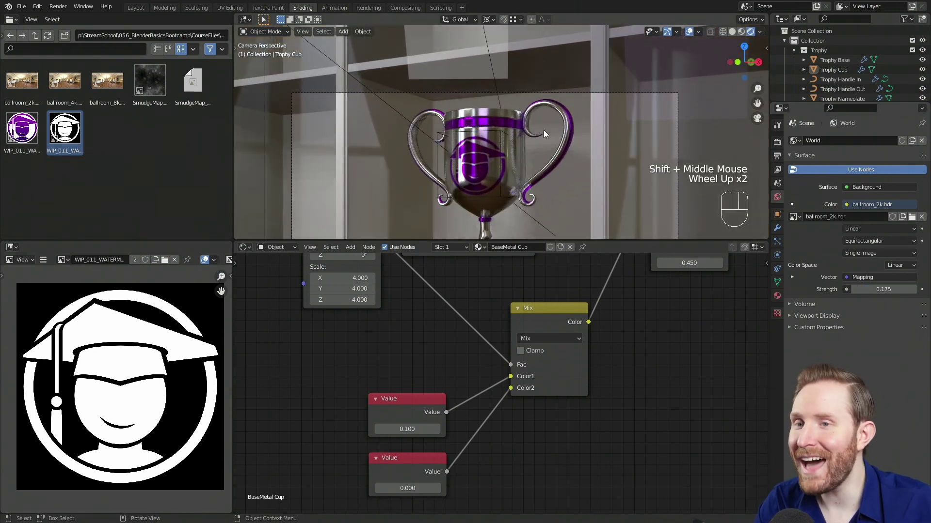
scroll(545, 127, up, 2)
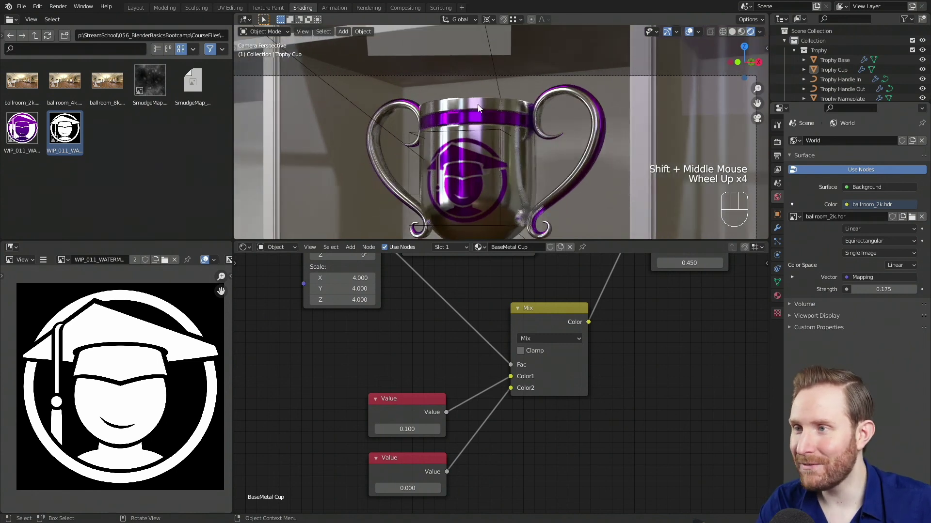
click(455, 107)
click(466, 109)
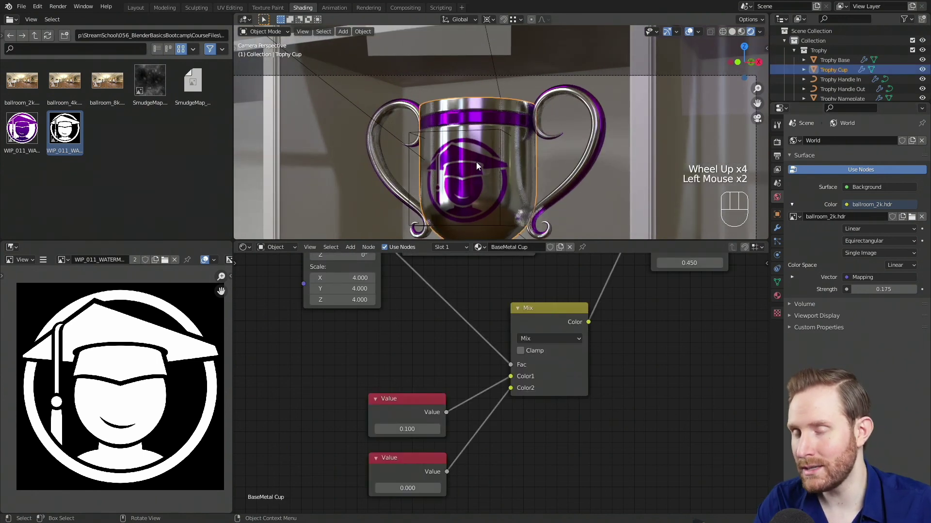
Try moving the trophy cup independently of the empty that projects its logo, and cancel the move
shift+middle_drag(447, 164, 479, 108)
key(g)
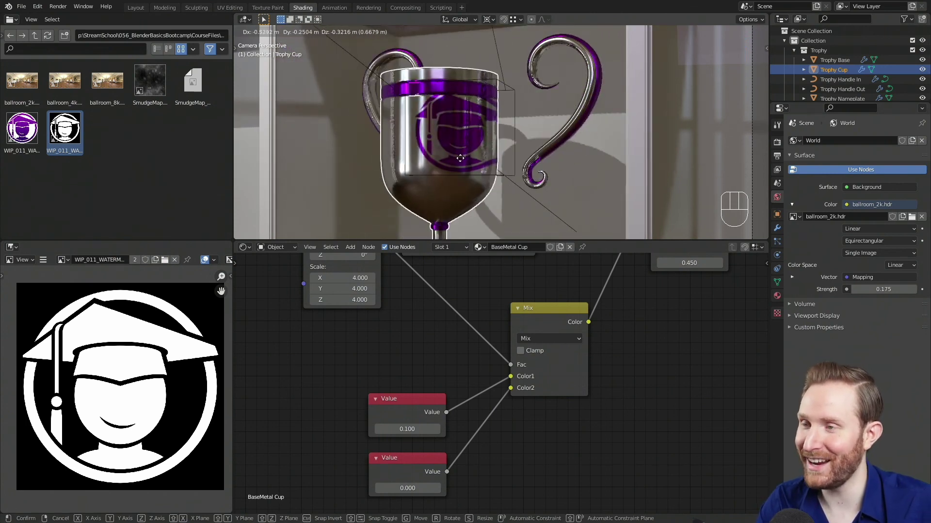
right_click(473, 142)
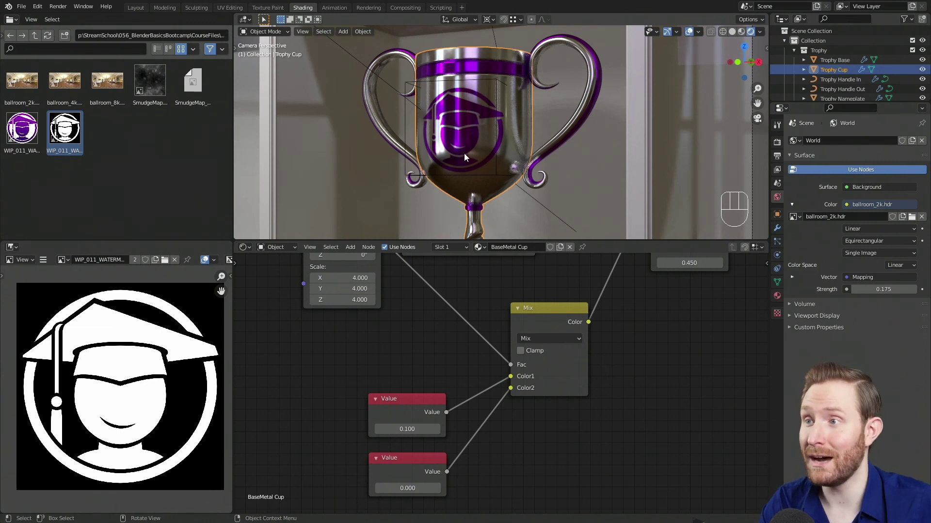
Select the cube-shaped empty around the logo, try moving it across the cup, and cancel the move
click(495, 80)
click(495, 80)
key(g)
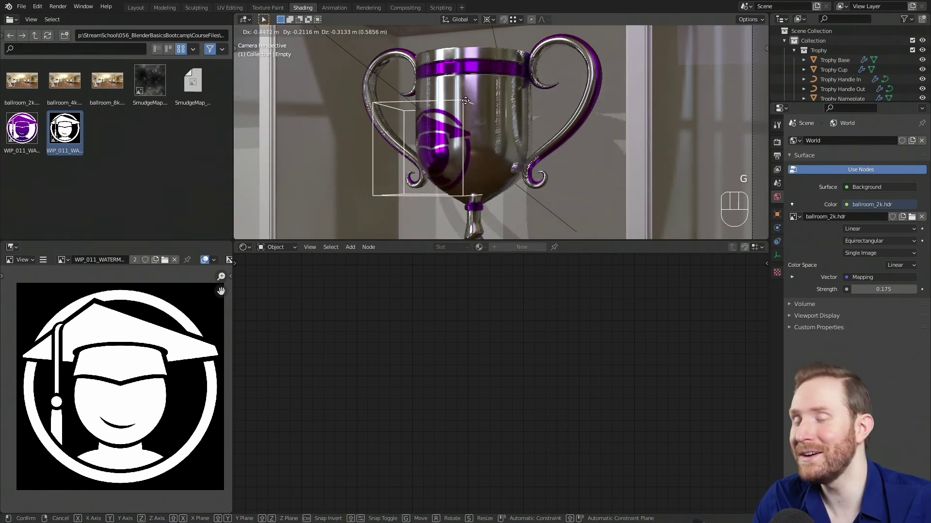
right_click(504, 85)
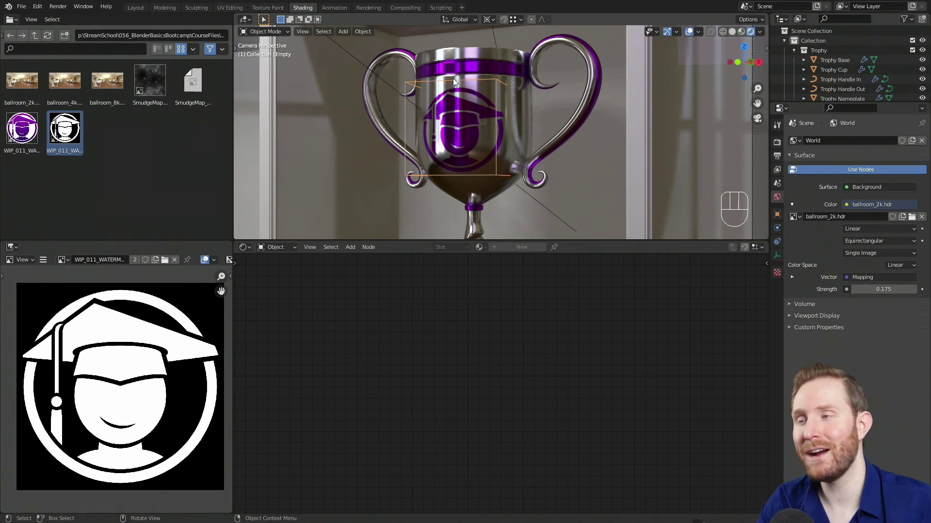
Parent the logo's empty to the trophy cup with the Object option in wireframe shading, and return to rendered shading
key(z)
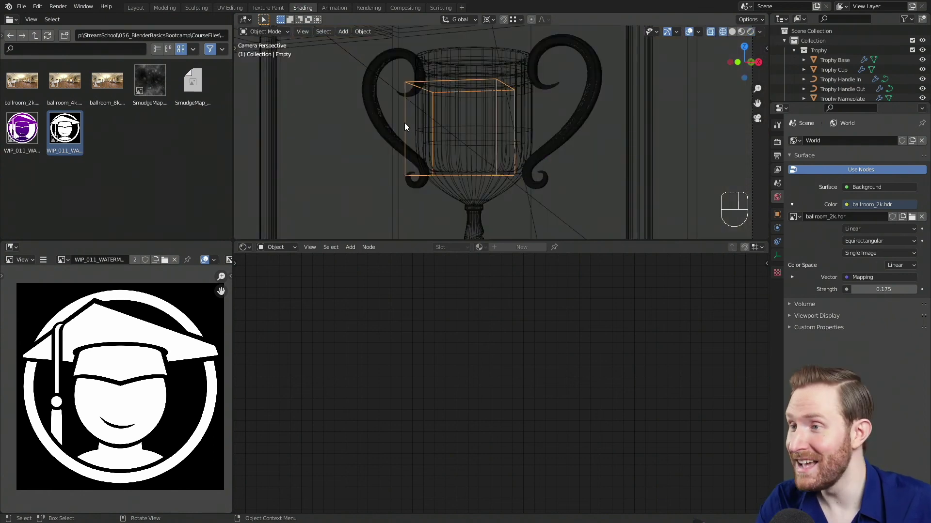
click(405, 126)
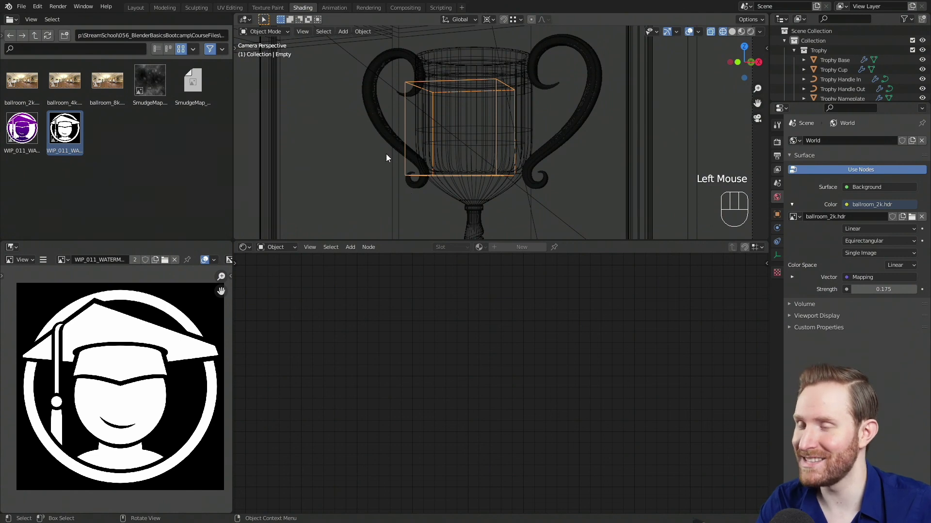
shift+click(473, 46)
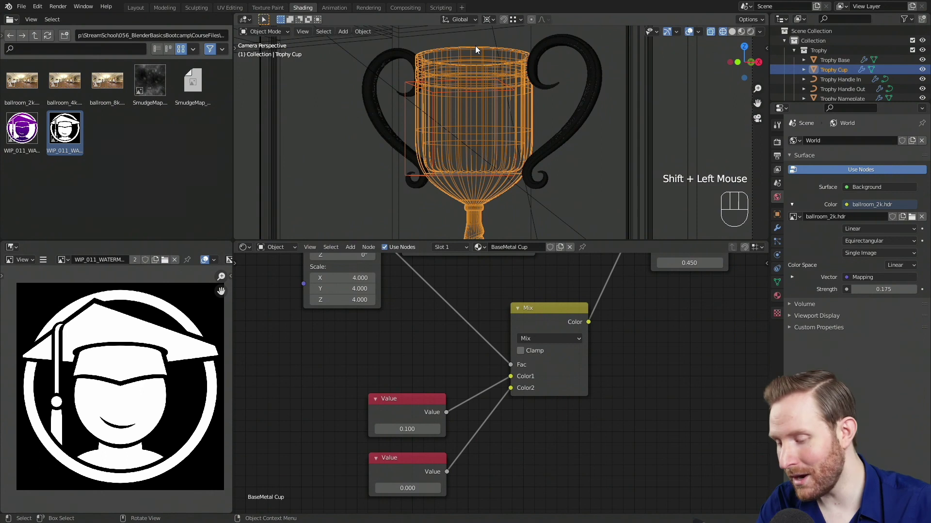
key(ctrl+p)
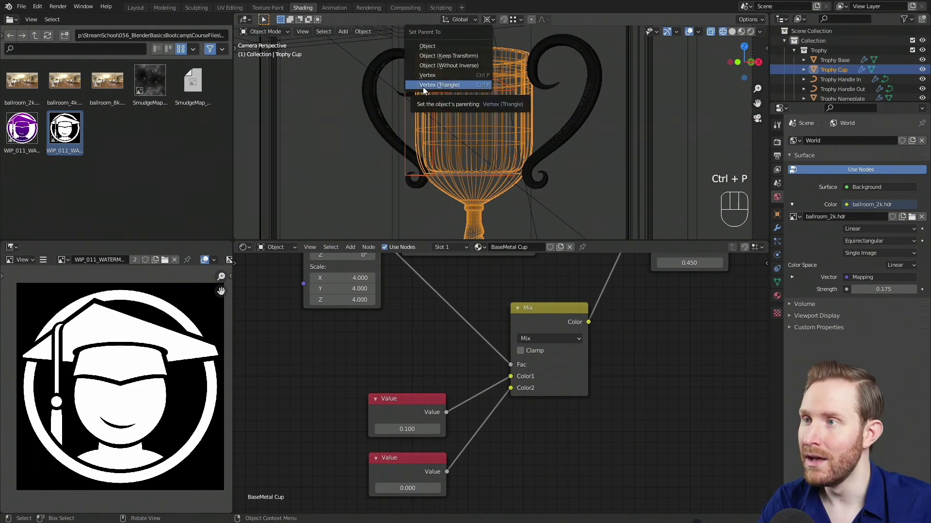
click(427, 47)
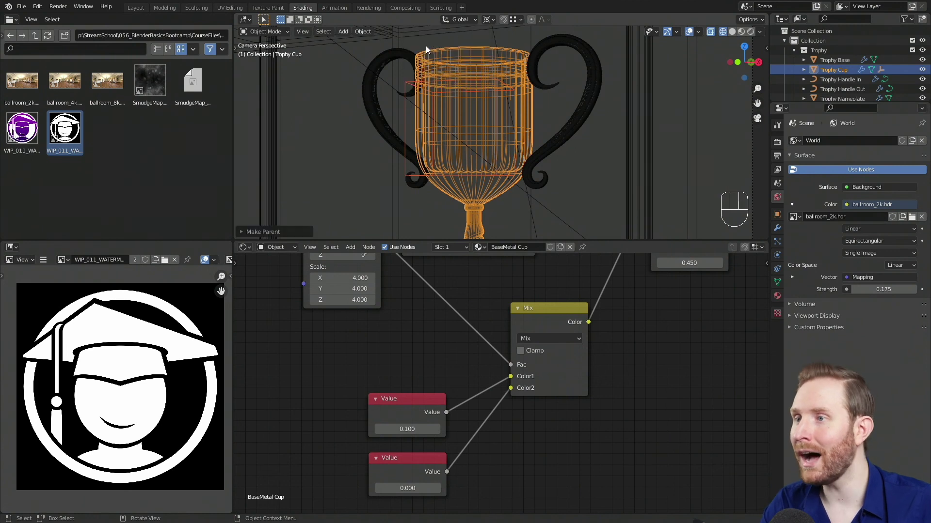
key(z)
click(462, 59)
Test the parenting by moving, rotating, freely rotating and scaling the trophy cup, cancelling each transform
click(467, 57)
click(467, 57)
scroll(487, 145, down, 3)
key(g)
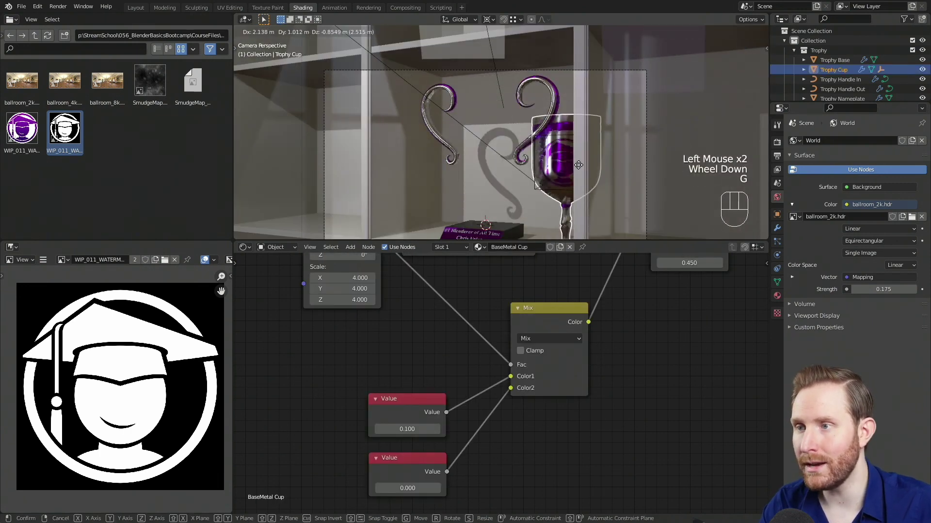
right_click(470, 68)
key(r)
right_click(572, 179)
key(r)
key(r)
right_click(533, 146)
key(s)
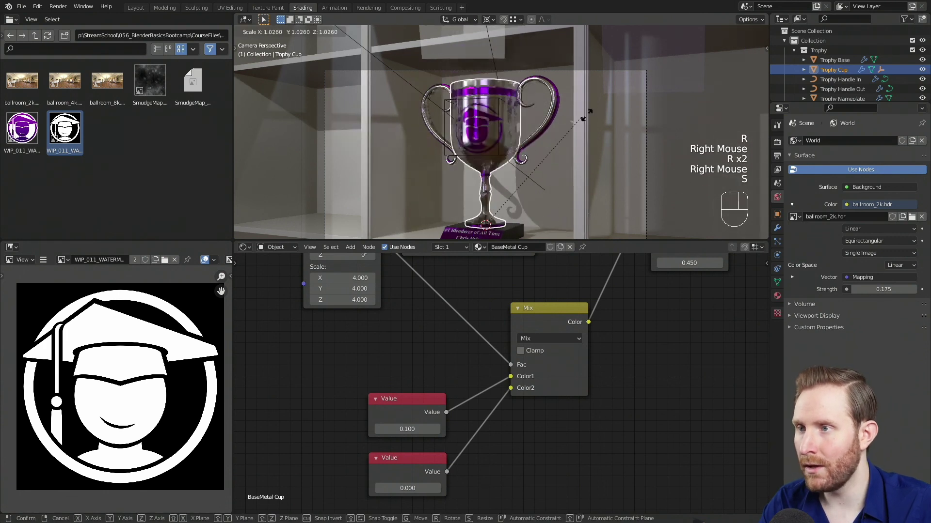
right_click(577, 147)
Select the logo's empty and try moving it down the cup on its own, cancelling the move
scroll(577, 147, up, 2)
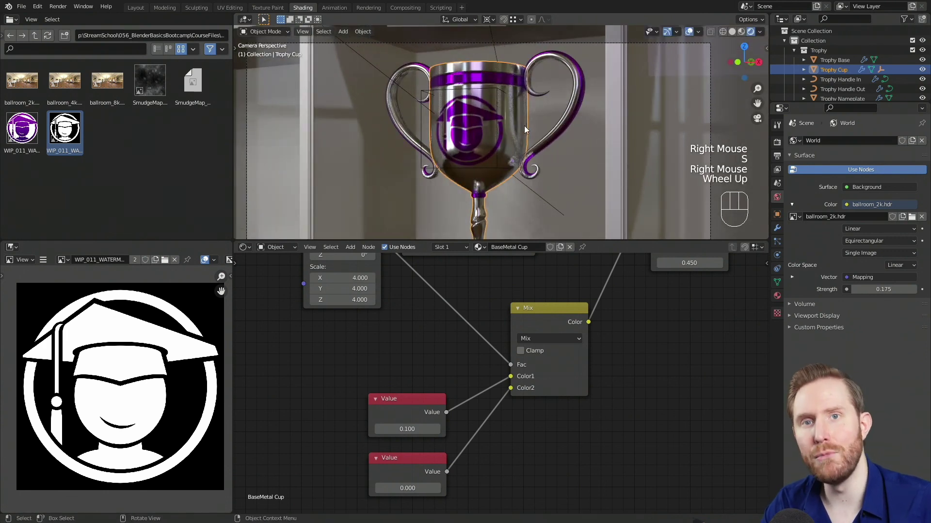
click(496, 102)
click(497, 103)
click(496, 103)
click(497, 104)
click(498, 104)
key(g)
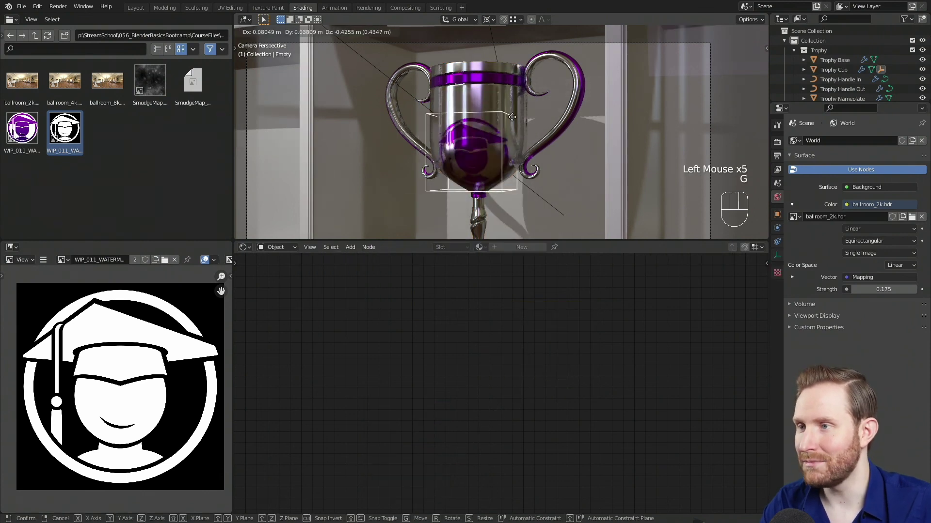
right_click(531, 86)
Examine the projected logo on the trophy cup up close and the whole trophy on its shelf in the camera view
scroll(530, 87, down, 2)
scroll(518, 116, up, 2)
shift+middle_drag(531, 87, 512, 137)
scroll(512, 137, up, 2)
scroll(511, 137, down, 2)
scroll(522, 118, up, 4)
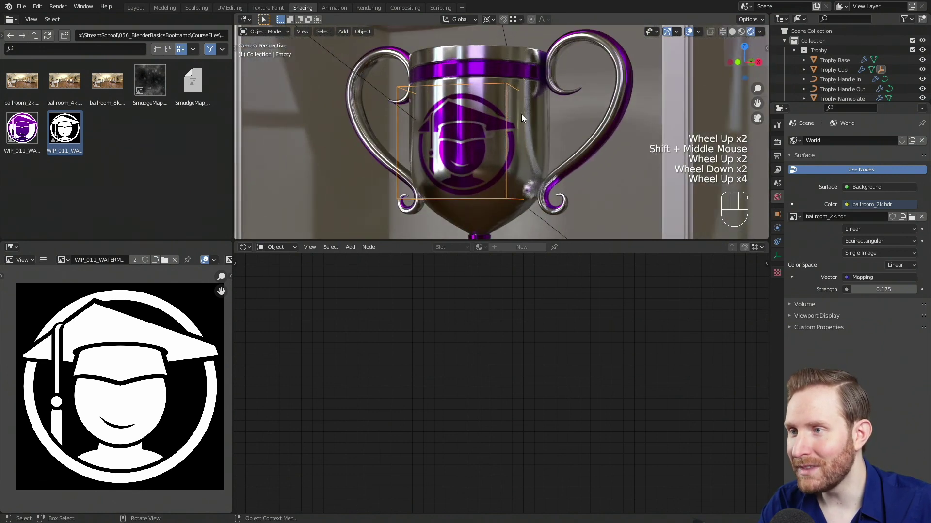
shift+middle_drag(477, 175, 480, 158)
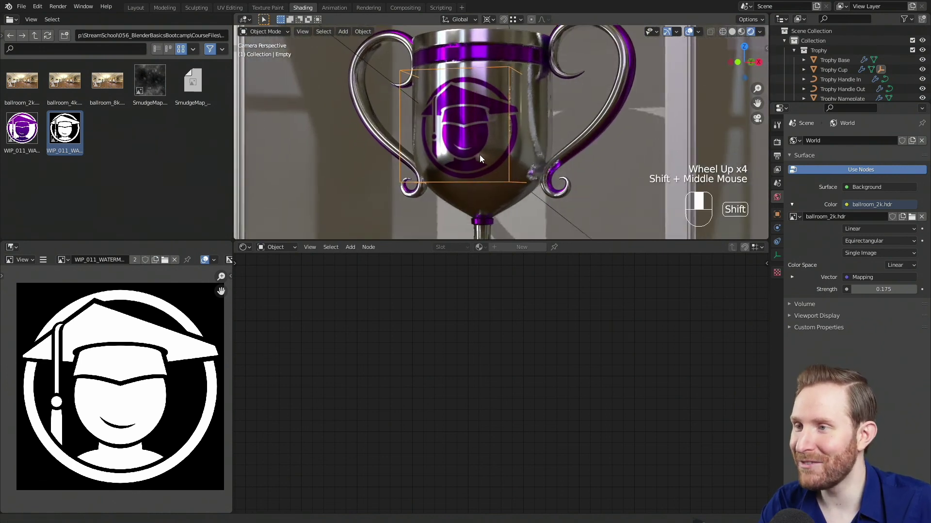
scroll(381, 150, up, 2)
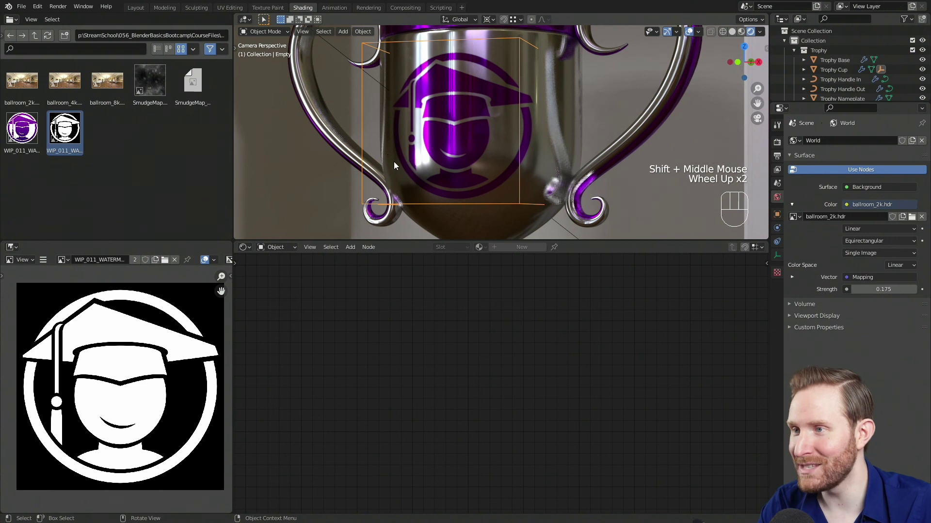
scroll(466, 129, down, 2)
shift+middle_drag(467, 130, 487, 166)
scroll(487, 166, up, 1)
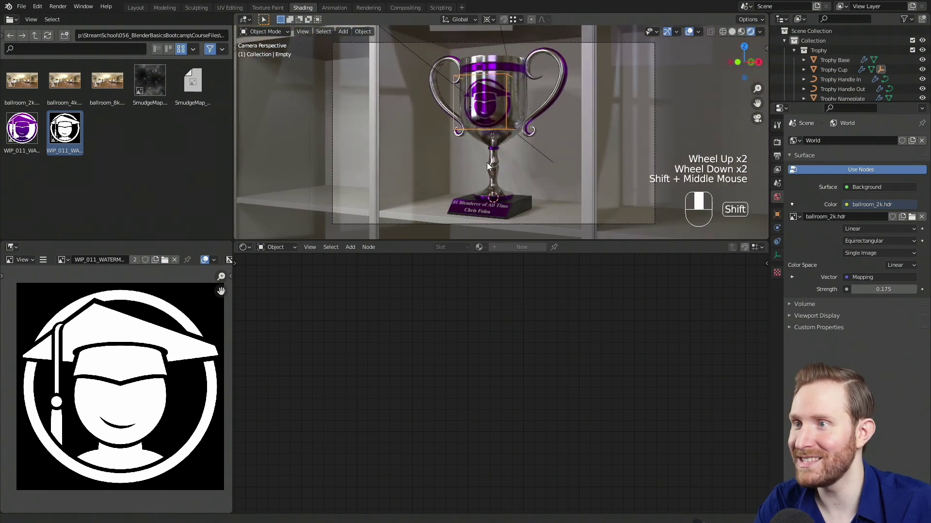
scroll(489, 166, down, 1)
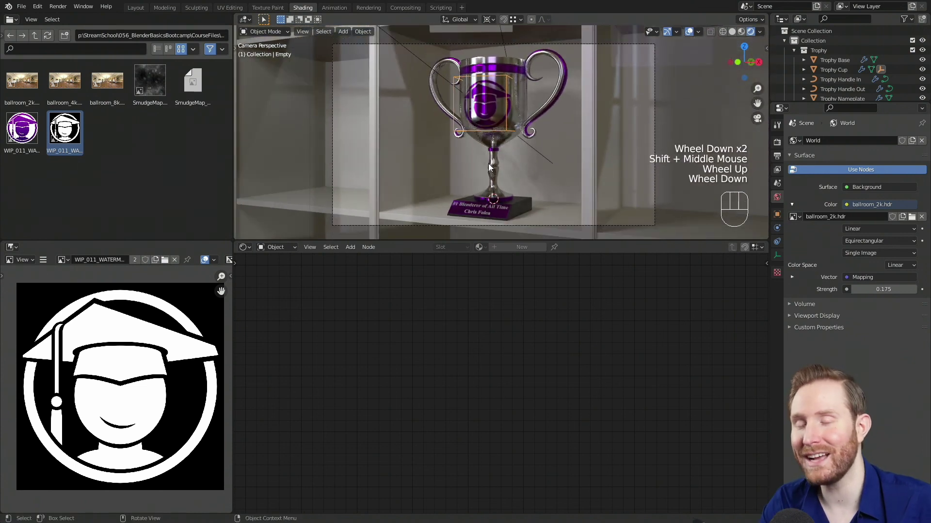